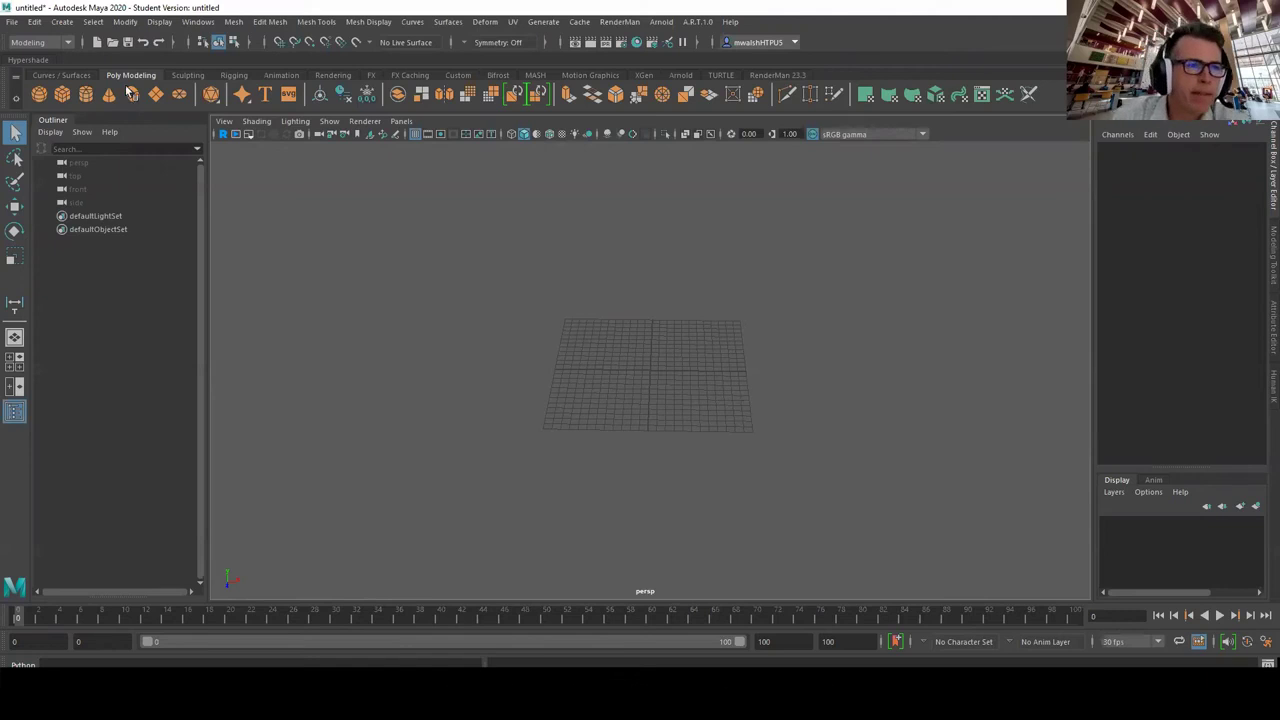
- Open a new scene without saving the old one and create pCube1 at the origin
{"action": "left_click", "coordinate": [12, 21]}
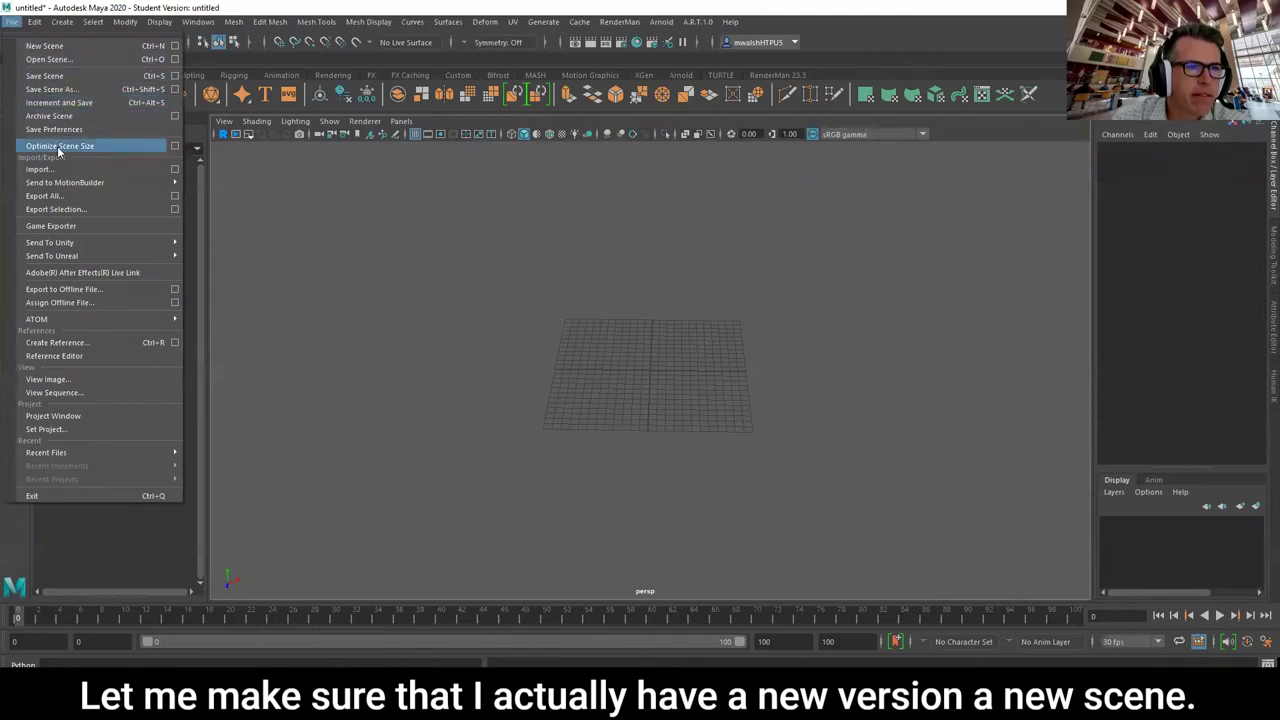
{"action": "left_click", "coordinate": [42, 46]}
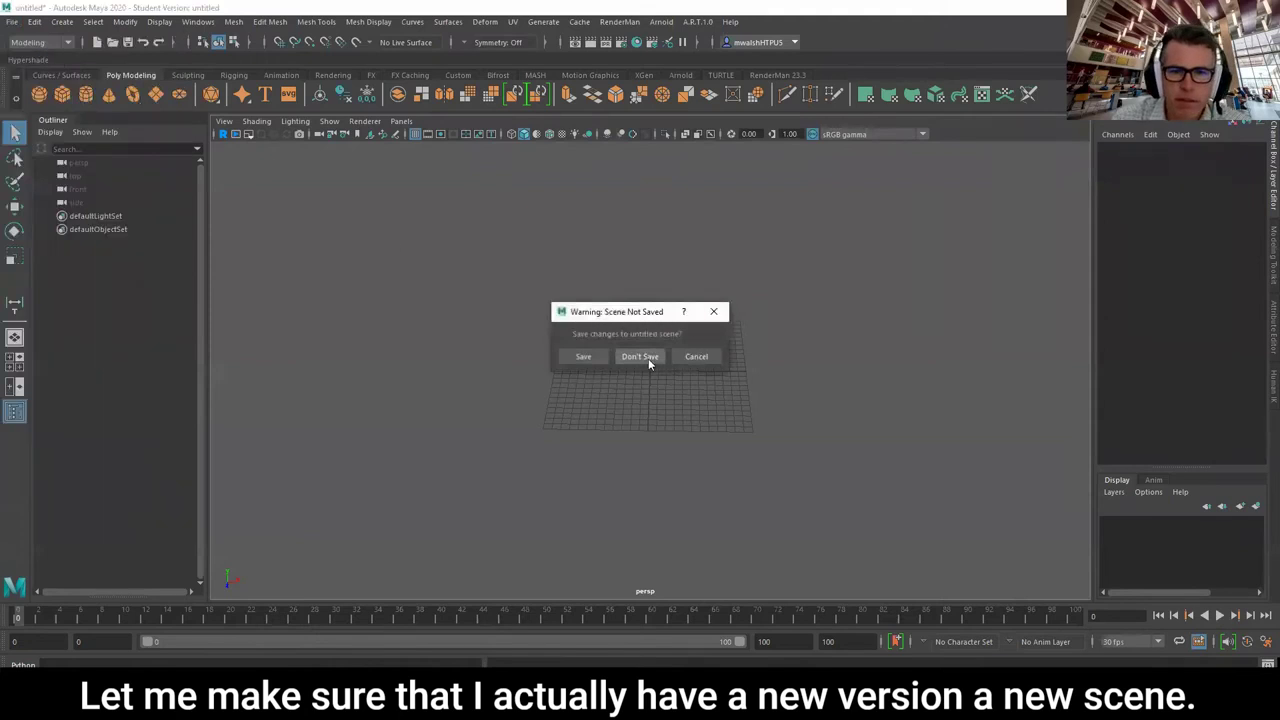
{"action": "left_click", "coordinate": [648, 358]}
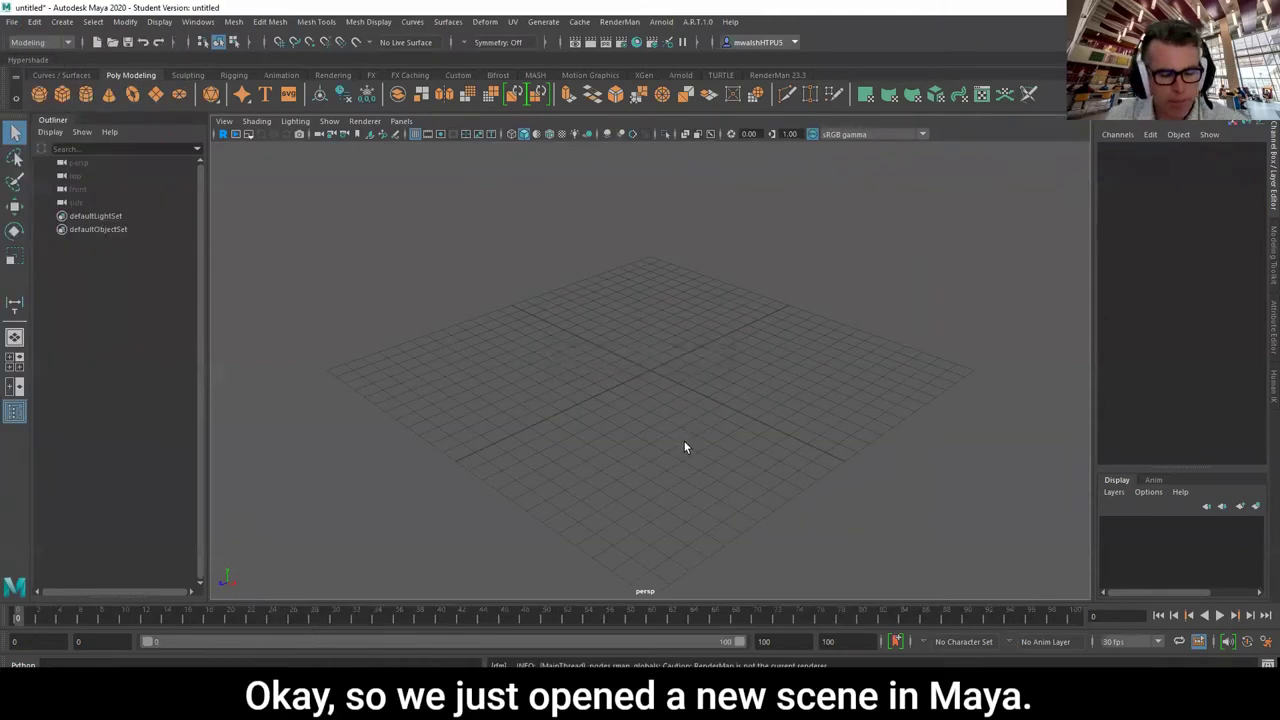
{"action": "left_click_drag", "start_coordinate": [605, 449], "coordinate": [680, 457], "text": "alt"}
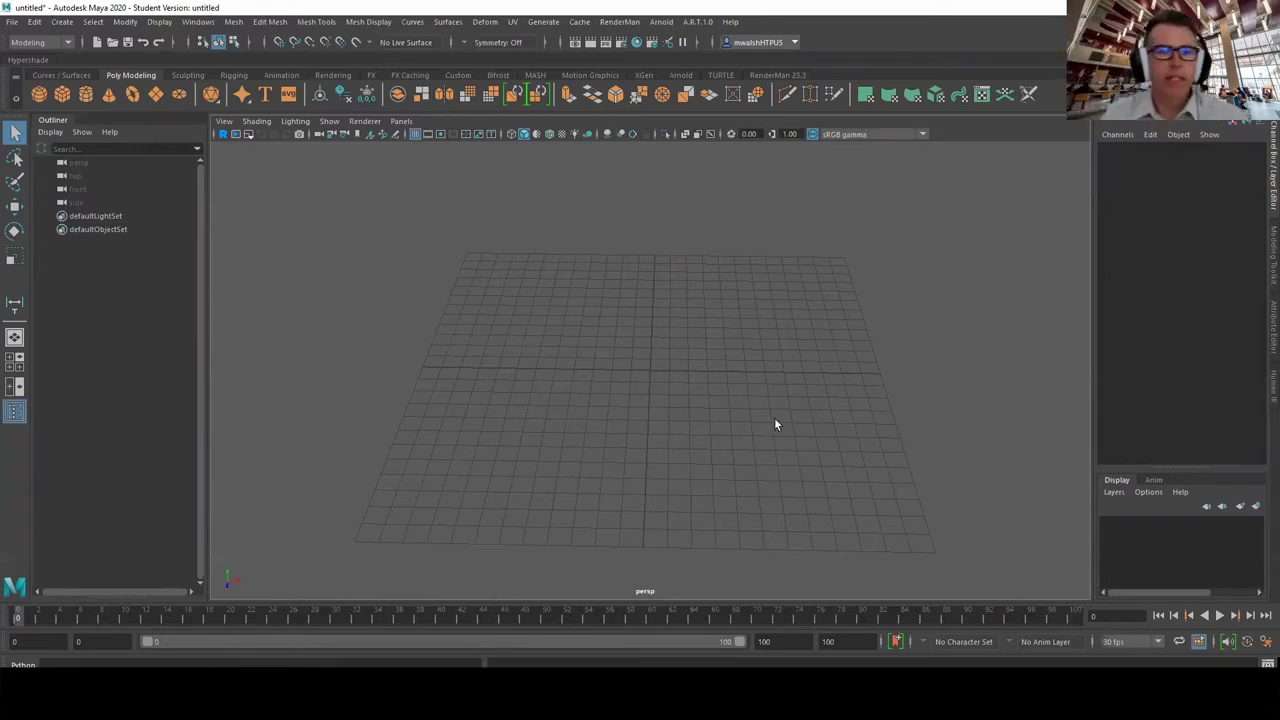
{"action": "left_click", "coordinate": [61, 92]}
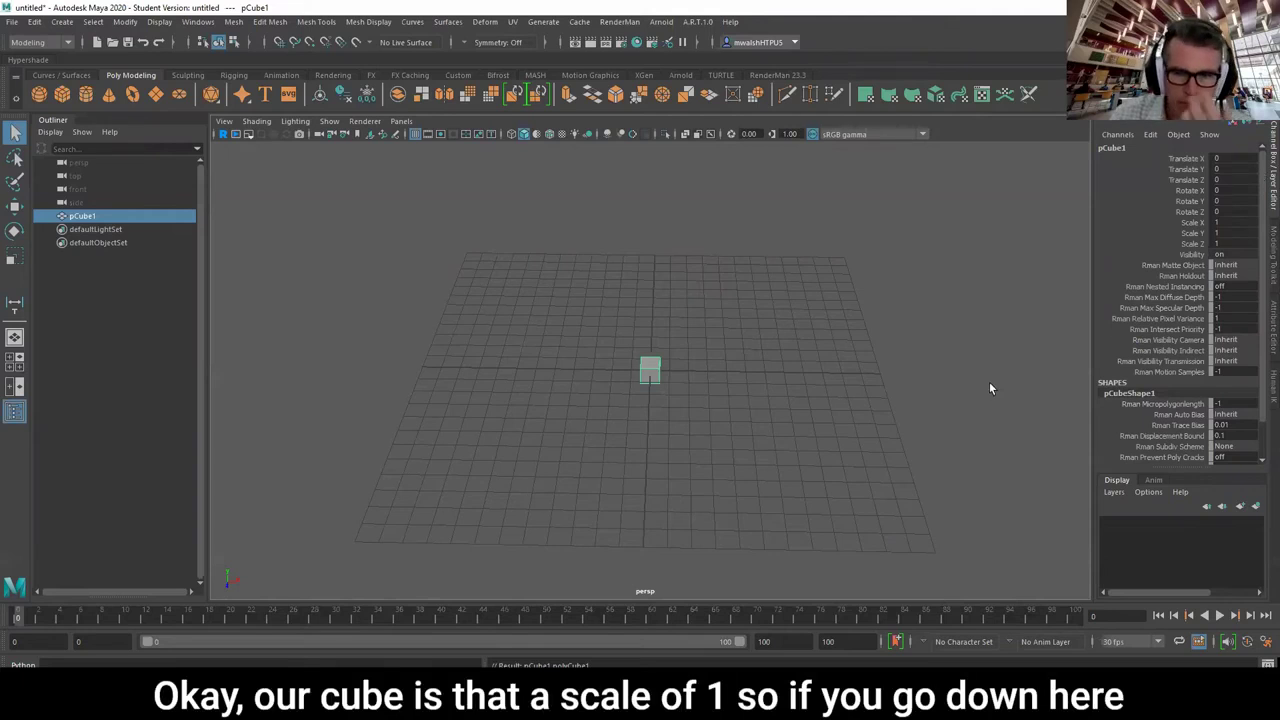
{"action": "left_click", "coordinate": [1265, 642]}
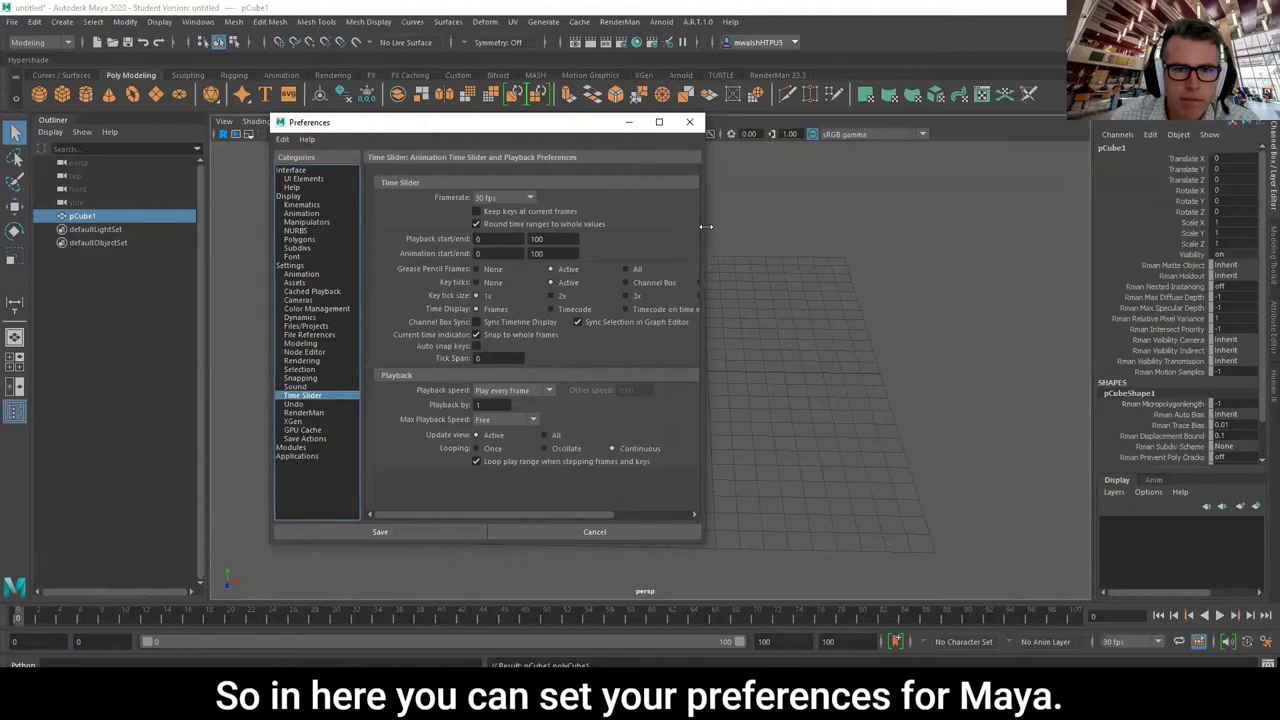
{"action": "left_click_drag", "start_coordinate": [706, 227], "coordinate": [908, 227]}
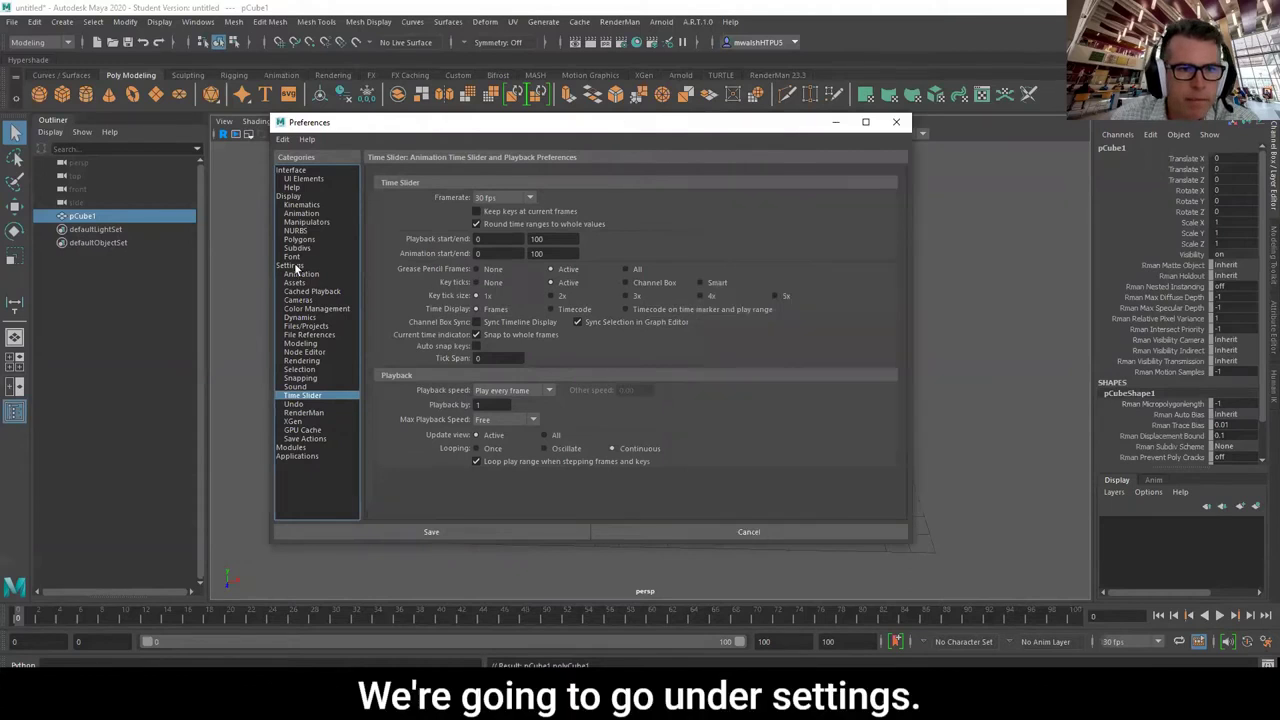
{"action": "left_click", "coordinate": [295, 266]}
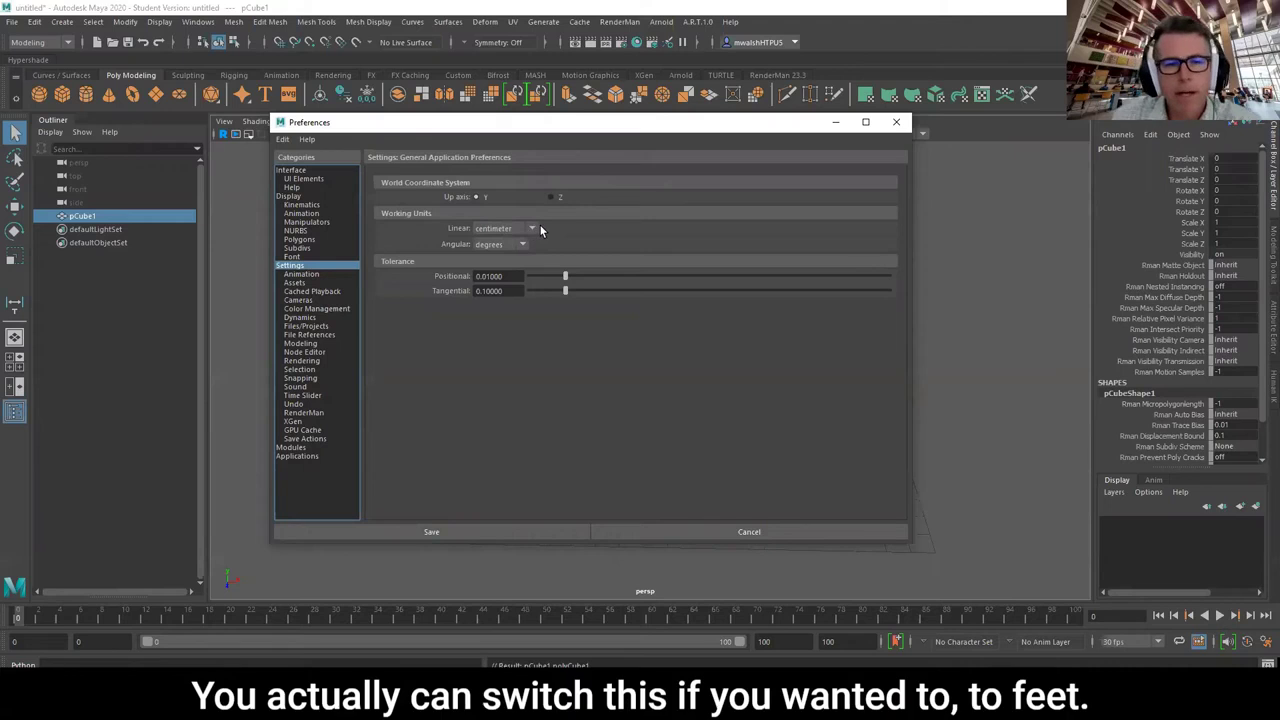
{"action": "left_click", "coordinate": [534, 228]}
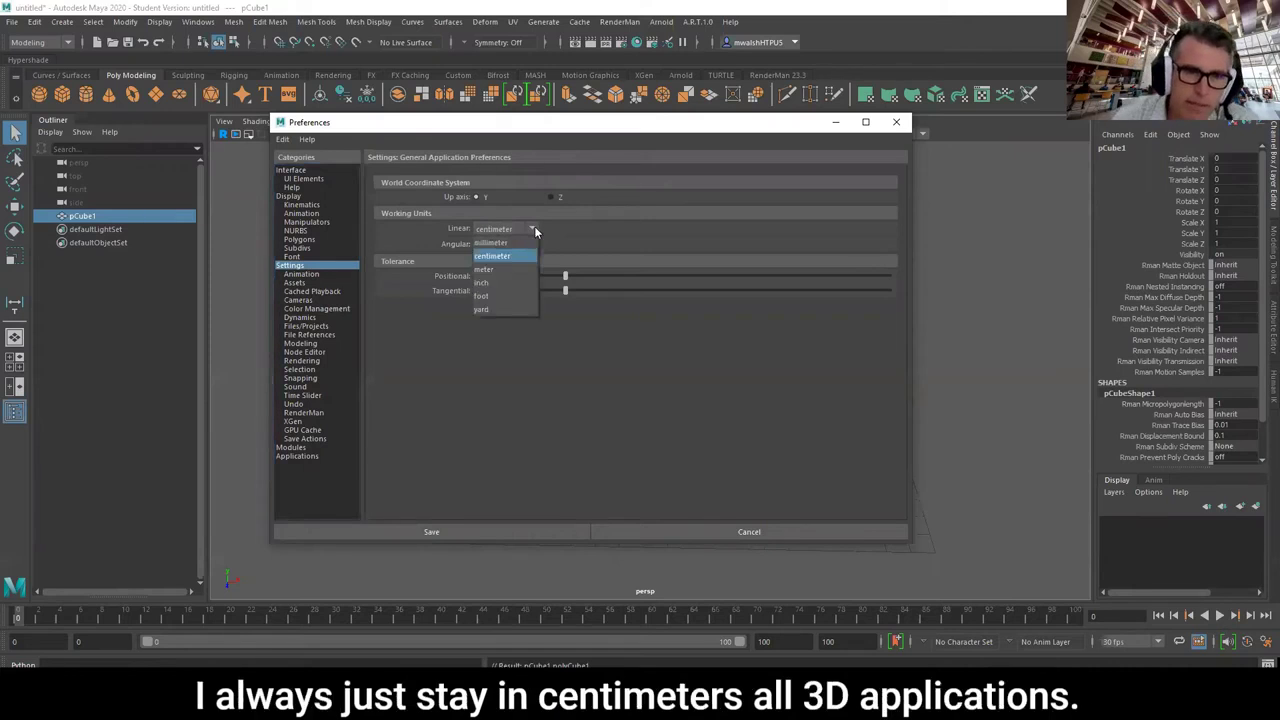
{"action": "left_click", "coordinate": [512, 255]}
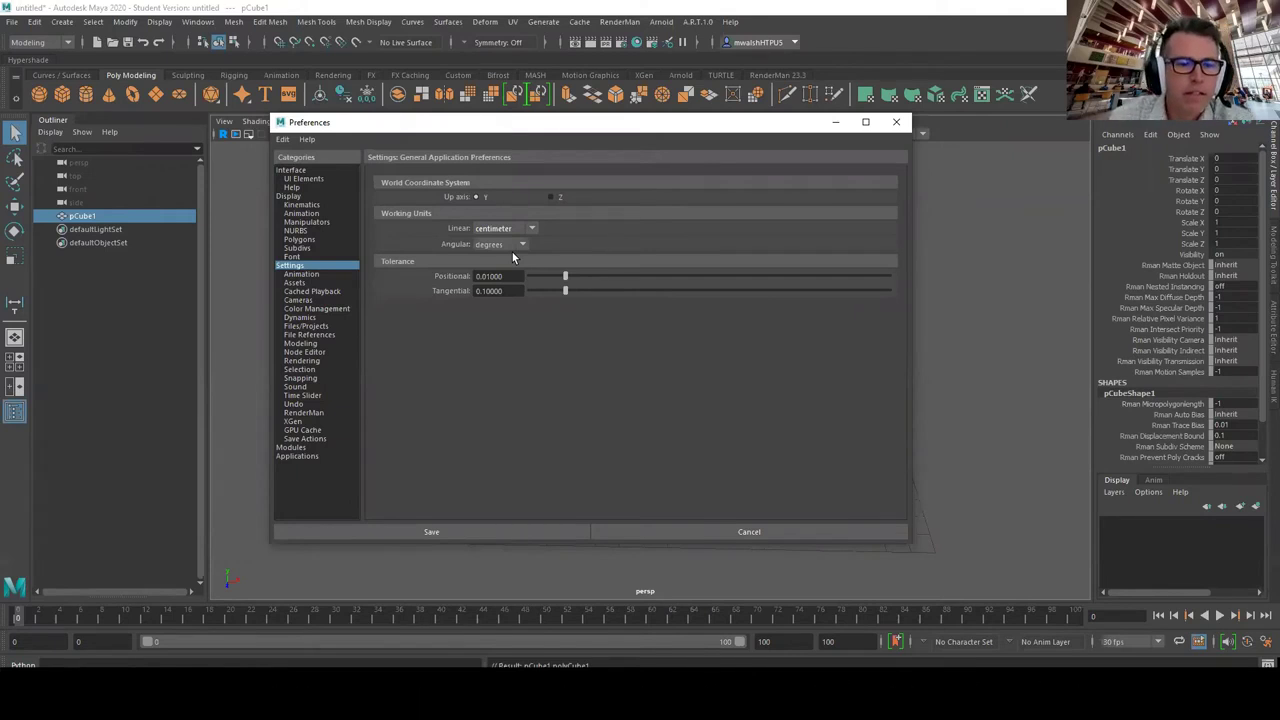
{"action": "left_click", "coordinate": [724, 531]}
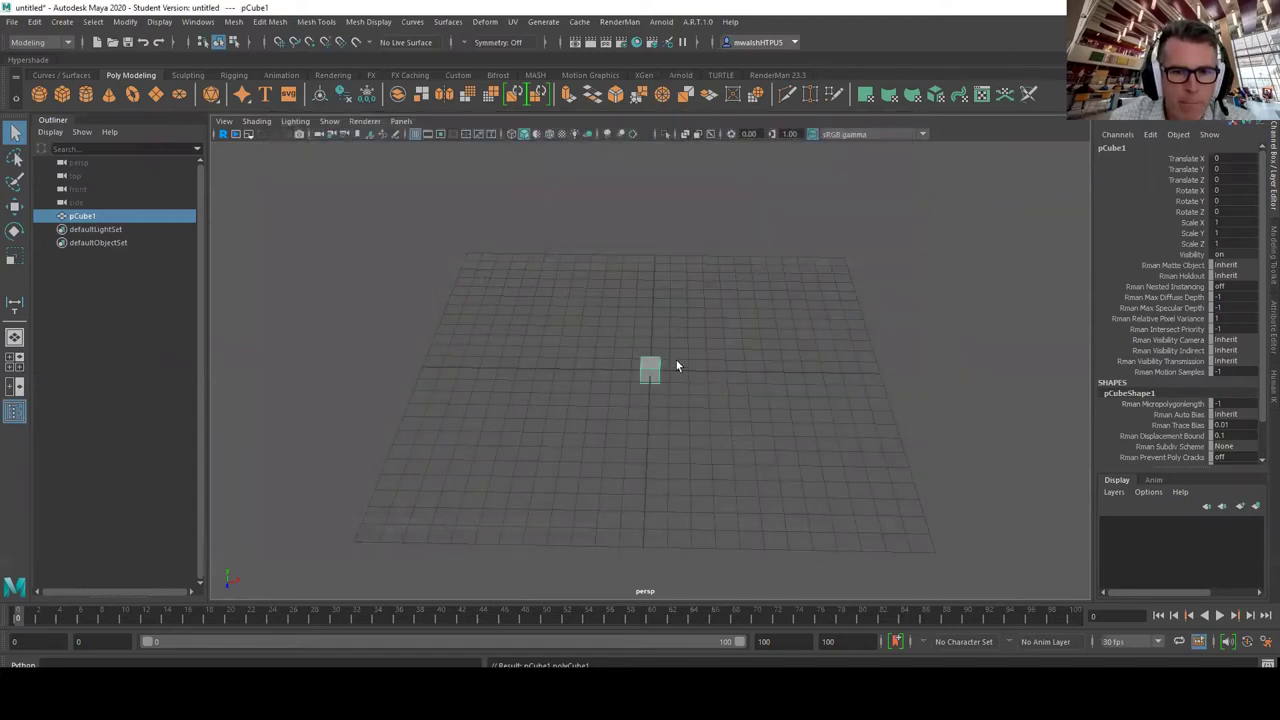
- Zoom and tumble the perspective view down to a low angle on the cube's front
{"action": "scroll", "coordinate": [638, 442], "scroll_direction": "up", "scroll_amount": 3}
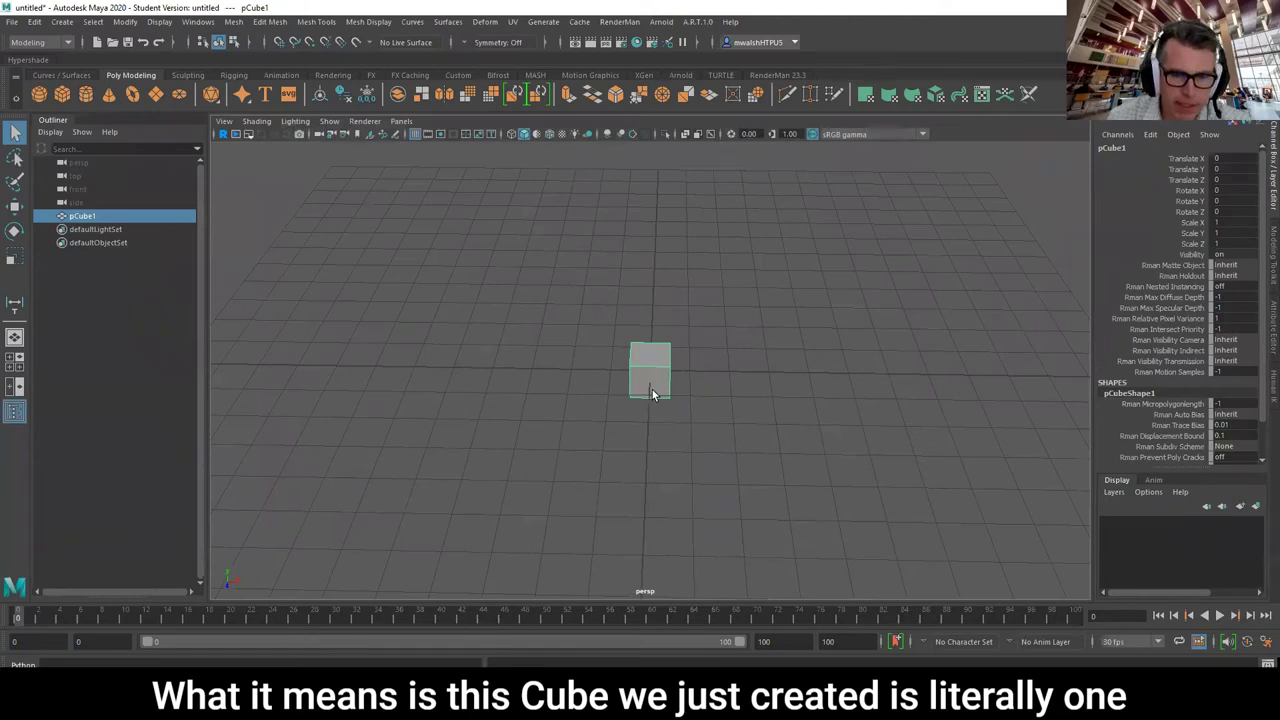
{"action": "scroll", "coordinate": [653, 391], "scroll_direction": "up", "scroll_amount": 3}
{"action": "mouse_move", "coordinate": [689, 463]}
{"action": "left_mouse_down", "text": "alt"}
{"action": "mouse_move", "coordinate": [694, 434]}
{"action": "mouse_move", "coordinate": [698, 460]}
{"action": "left_mouse_up", "text": "alt"}
{"action": "scroll", "coordinate": [698, 460], "scroll_direction": "down", "scroll_amount": 5}
{"action": "left_click_drag", "start_coordinate": [678, 406], "coordinate": [663, 437], "text": "alt"}
{"action": "scroll", "coordinate": [685, 436], "scroll_direction": "up", "scroll_amount": 2}
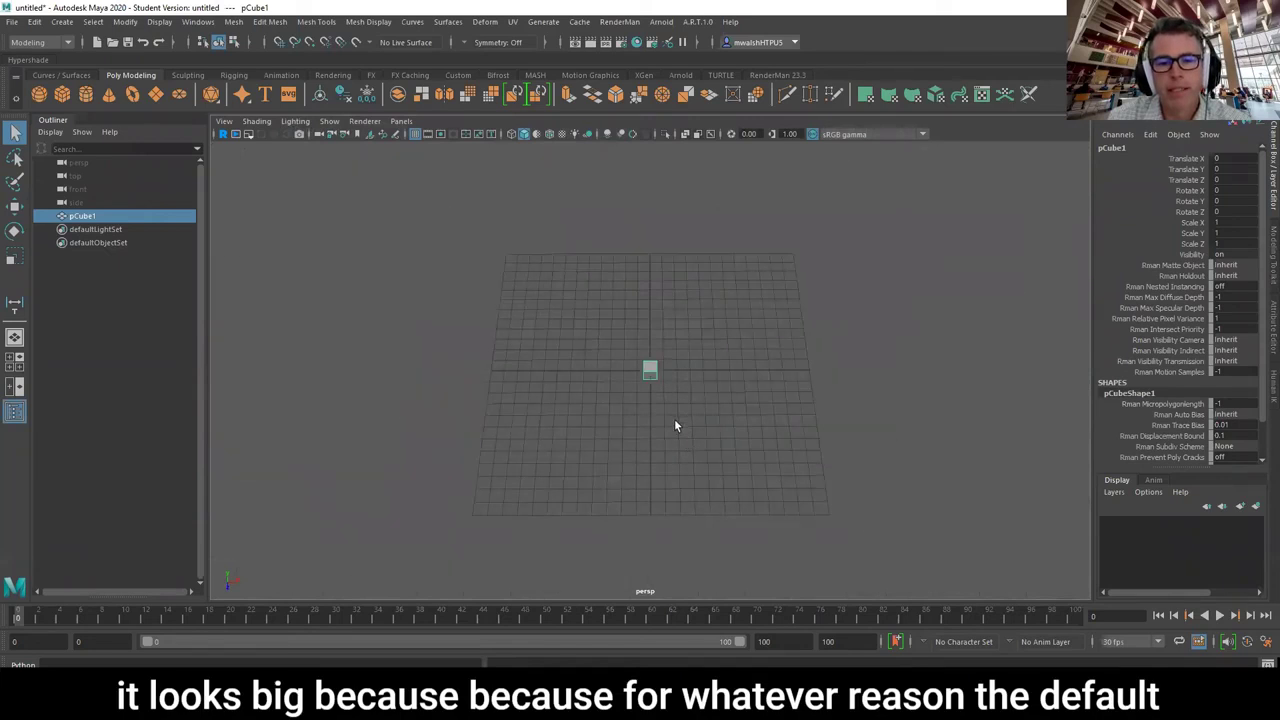
{"action": "left_click_drag", "start_coordinate": [674, 417], "coordinate": [674, 387], "text": "alt"}
{"action": "scroll", "coordinate": [687, 393], "scroll_direction": "up", "scroll_amount": 3}
{"action": "scroll", "coordinate": [689, 396], "scroll_direction": "up", "scroll_amount": 6}
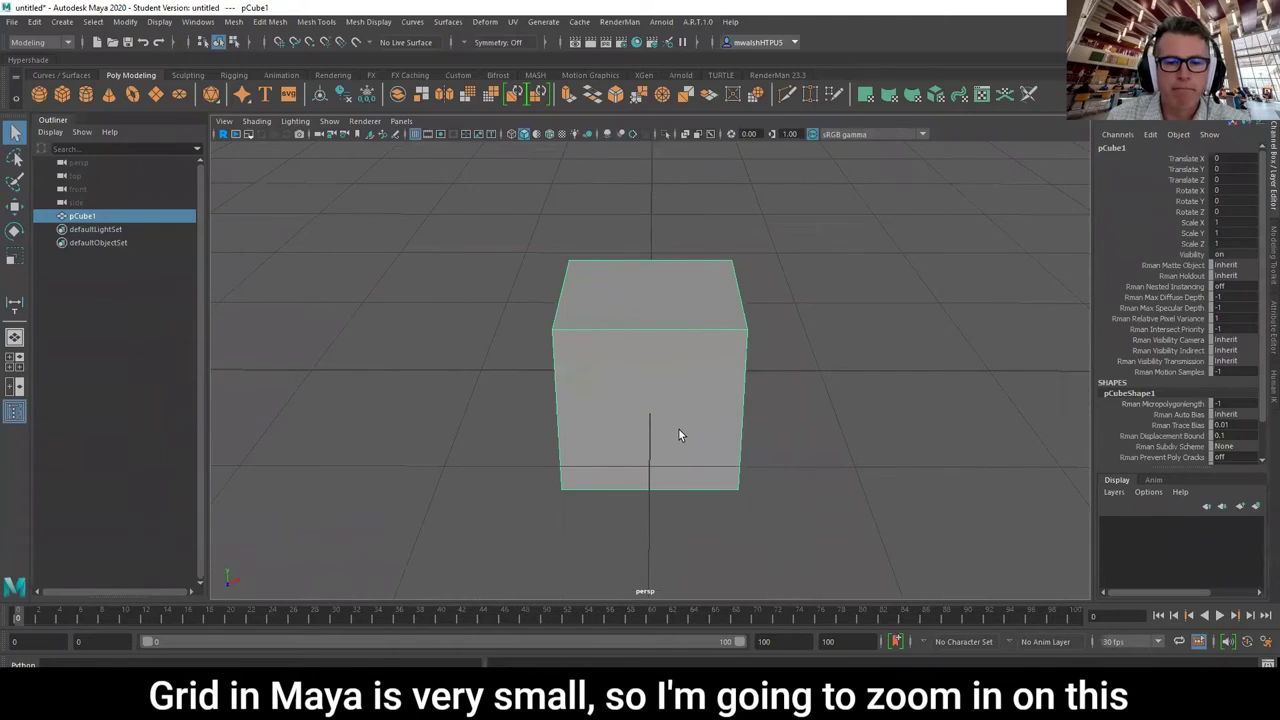
{"action": "left_click_drag", "start_coordinate": [680, 431], "coordinate": [680, 375], "text": "alt"}
- Snap pCube1's pivot to its bottom-left corner, then switch to the front view
{"action": "key", "text": "w"}
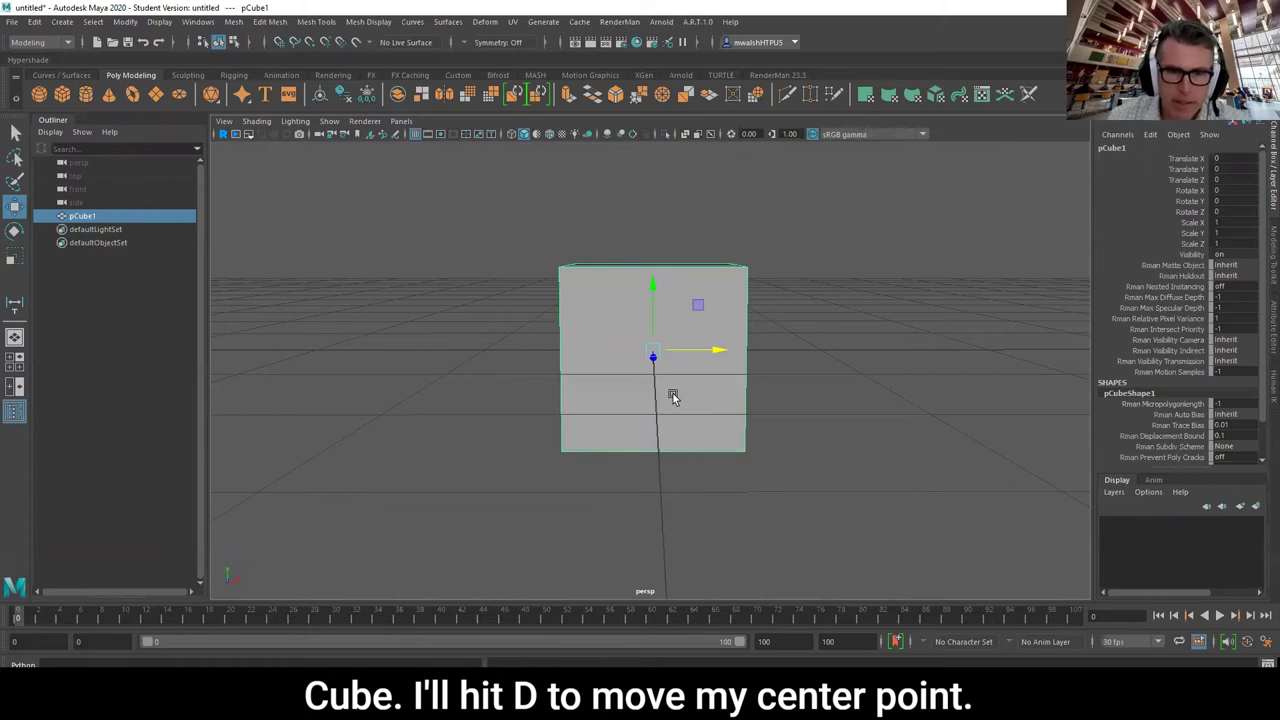
{"action": "key", "text": "d"}
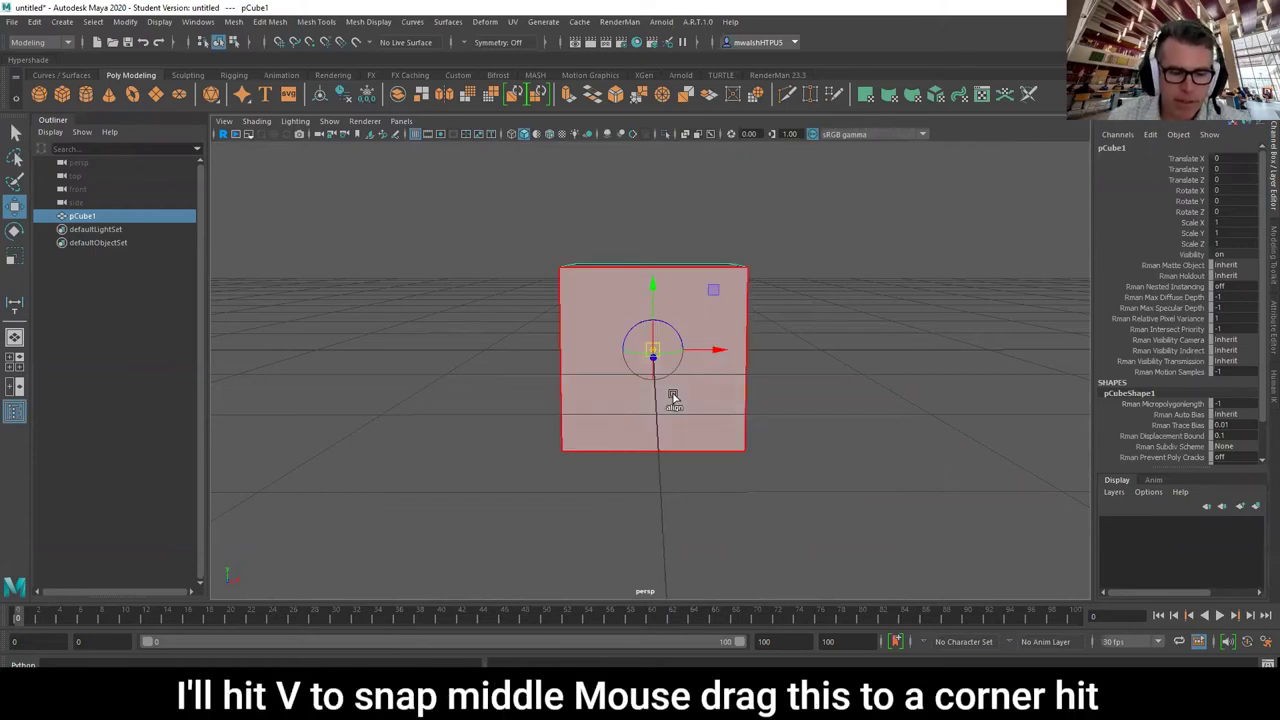
{"action": "key", "text": "v"}
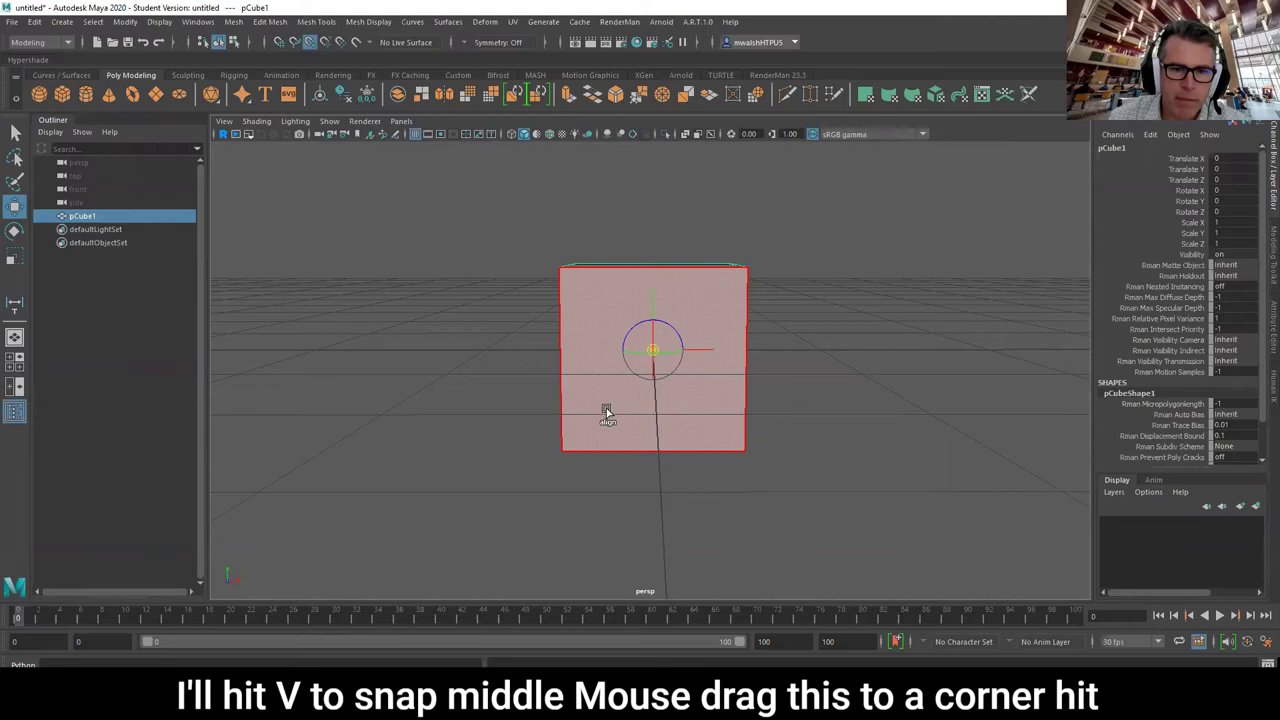
{"action": "middle_click_drag", "start_coordinate": [607, 410], "coordinate": [571, 455]}
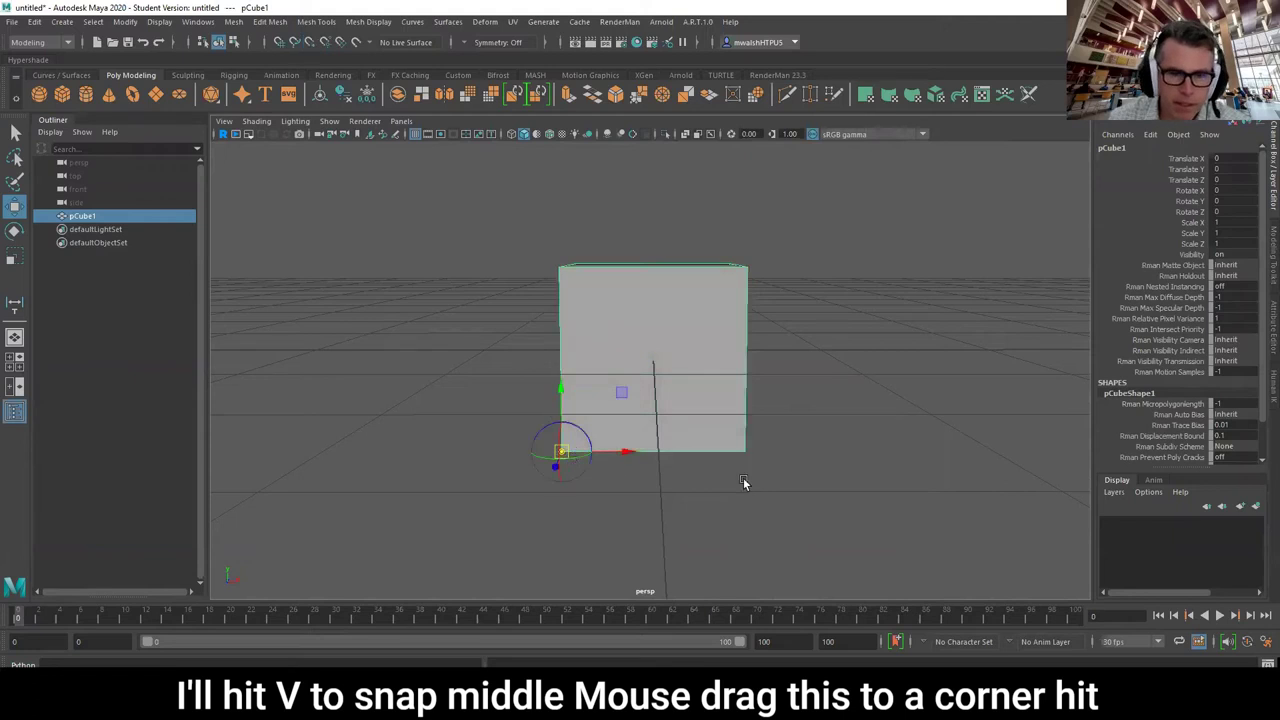
{"action": "key", "text": "d"}
{"action": "key", "text": "space"}
{"action": "left_click_drag", "start_coordinate": [779, 497], "coordinate": [789, 541]}
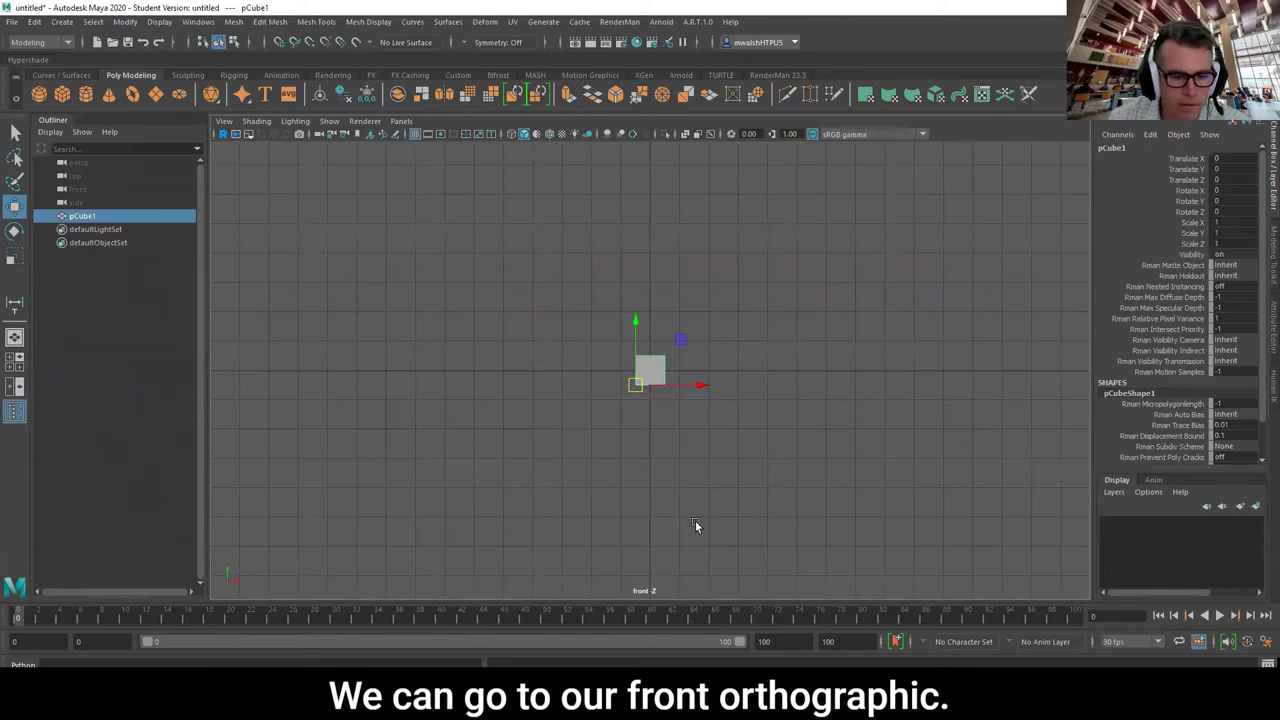
- Lift pCube1 with grid snapping so its base rests on the grid at Translate Y 0.5
{"action": "left_click", "coordinate": [279, 44]}
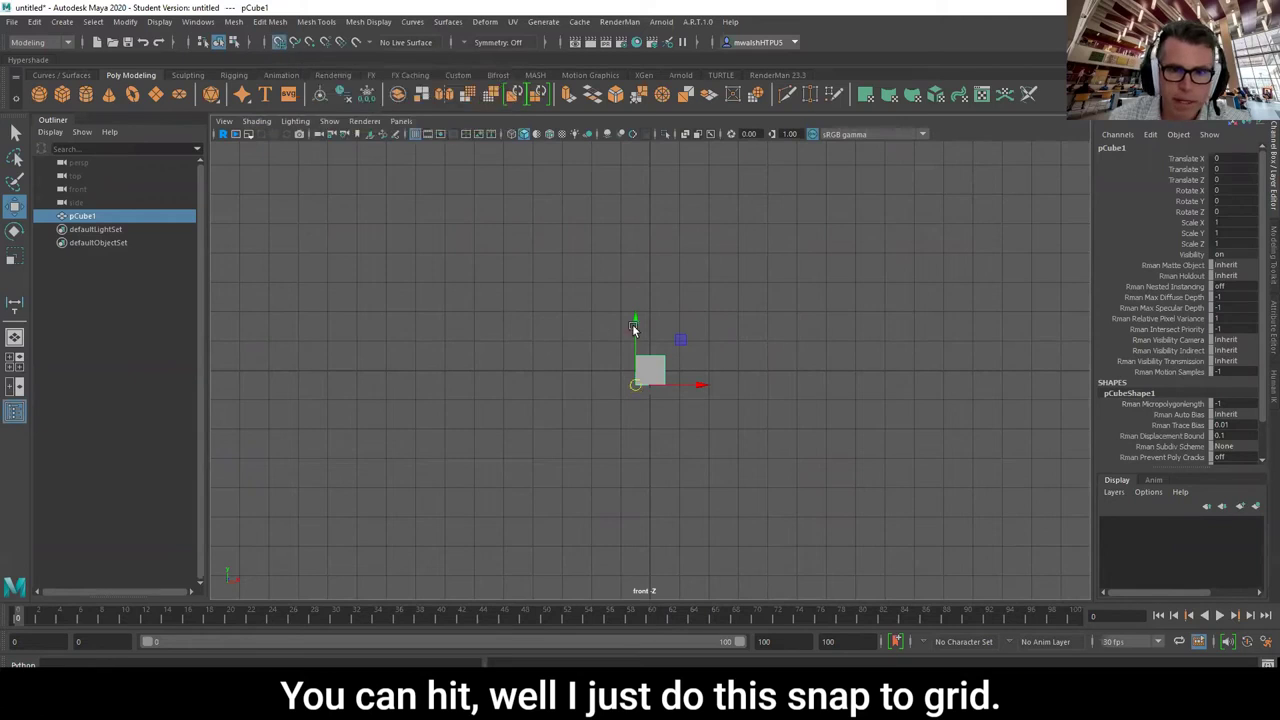
{"action": "left_click_drag", "start_coordinate": [636, 320], "coordinate": [639, 362]}
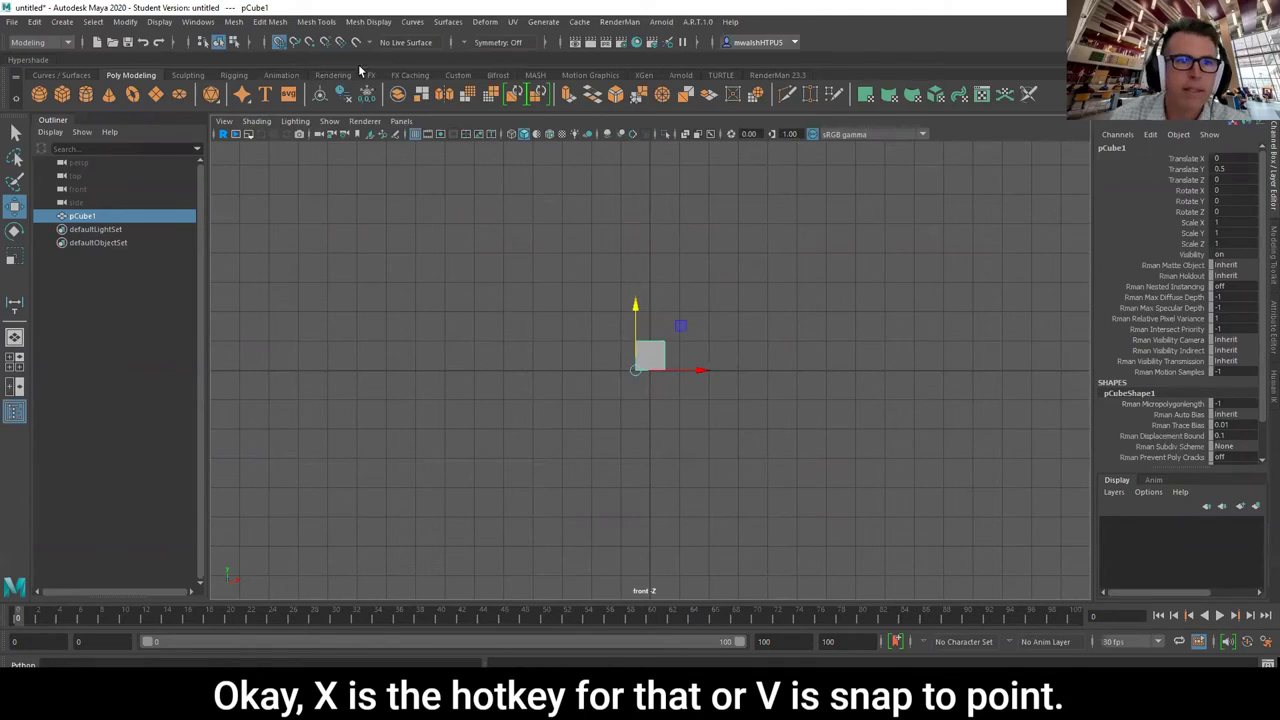
{"action": "left_click", "coordinate": [279, 44]}
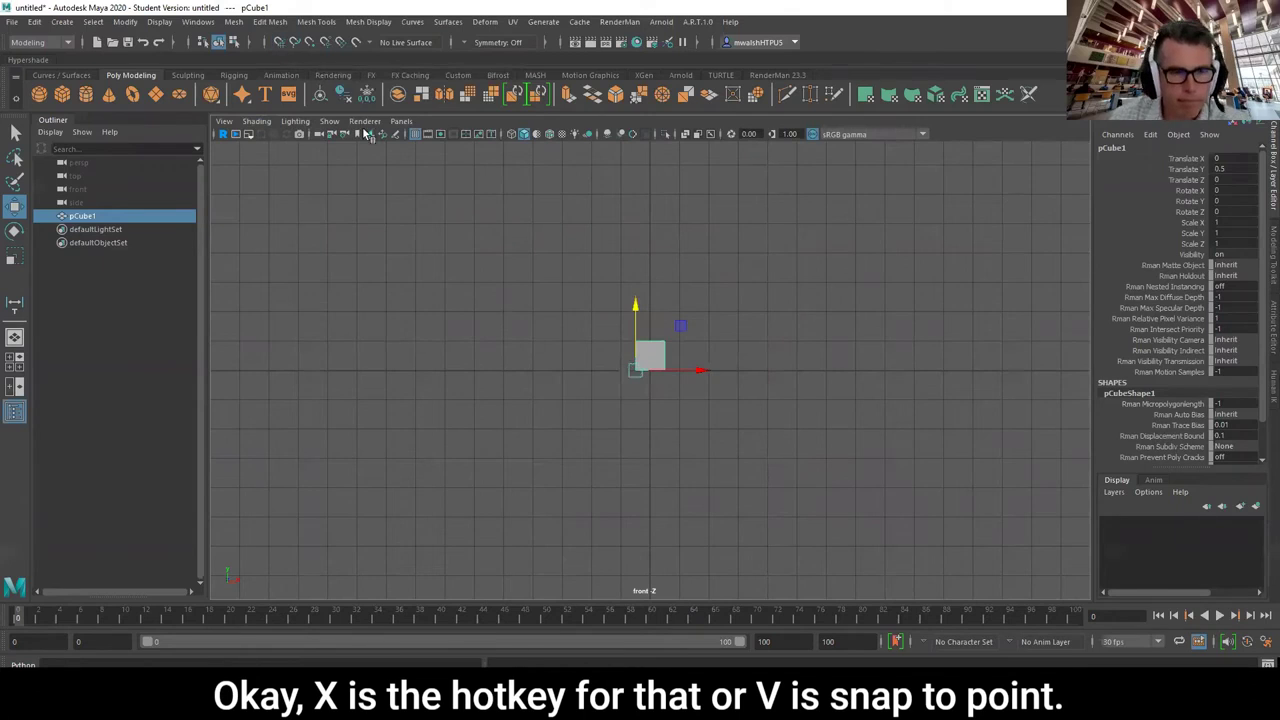
{"action": "key", "text": "x"}
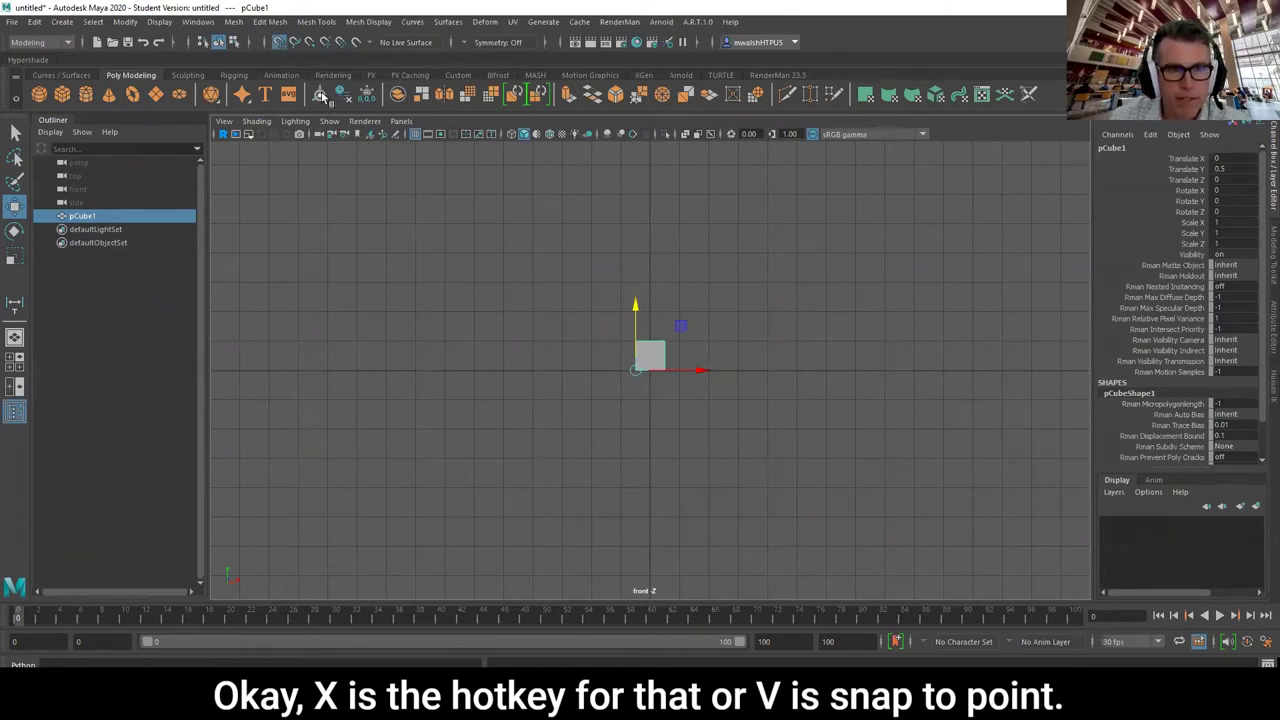
{"action": "key", "text": "v"}
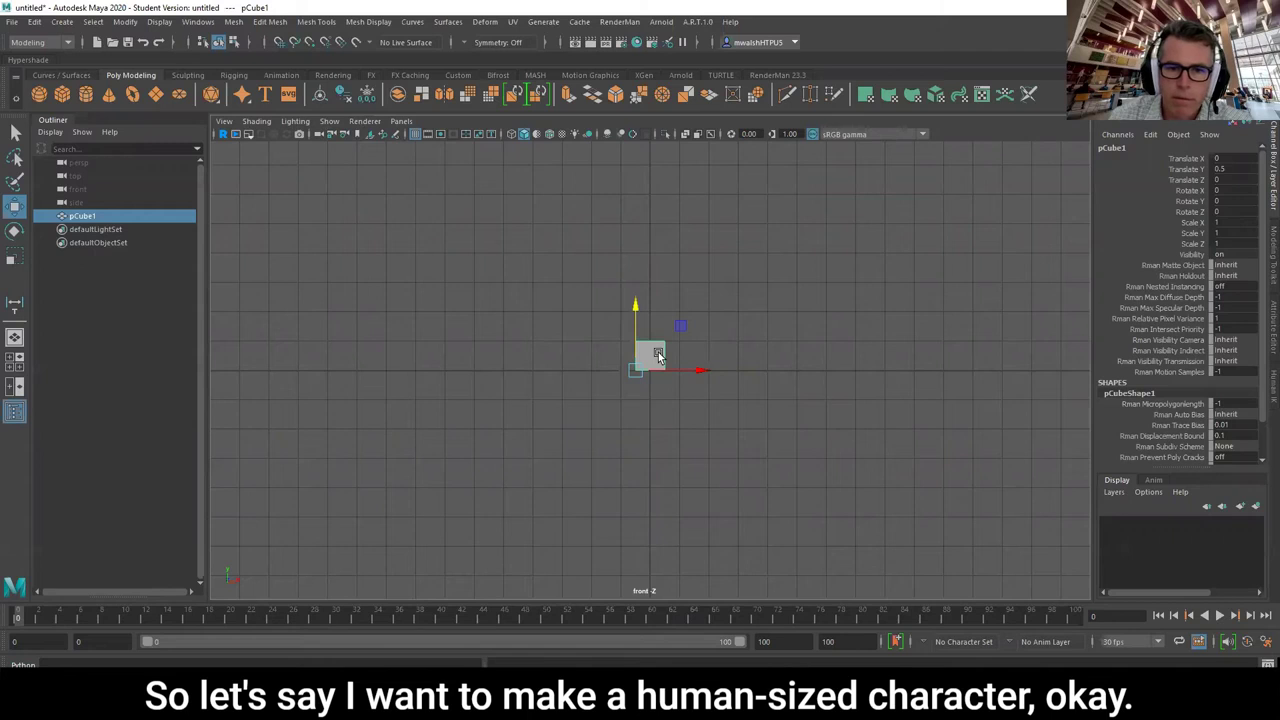
{"action": "middle_click_drag", "start_coordinate": [700, 454], "coordinate": [696, 537]}
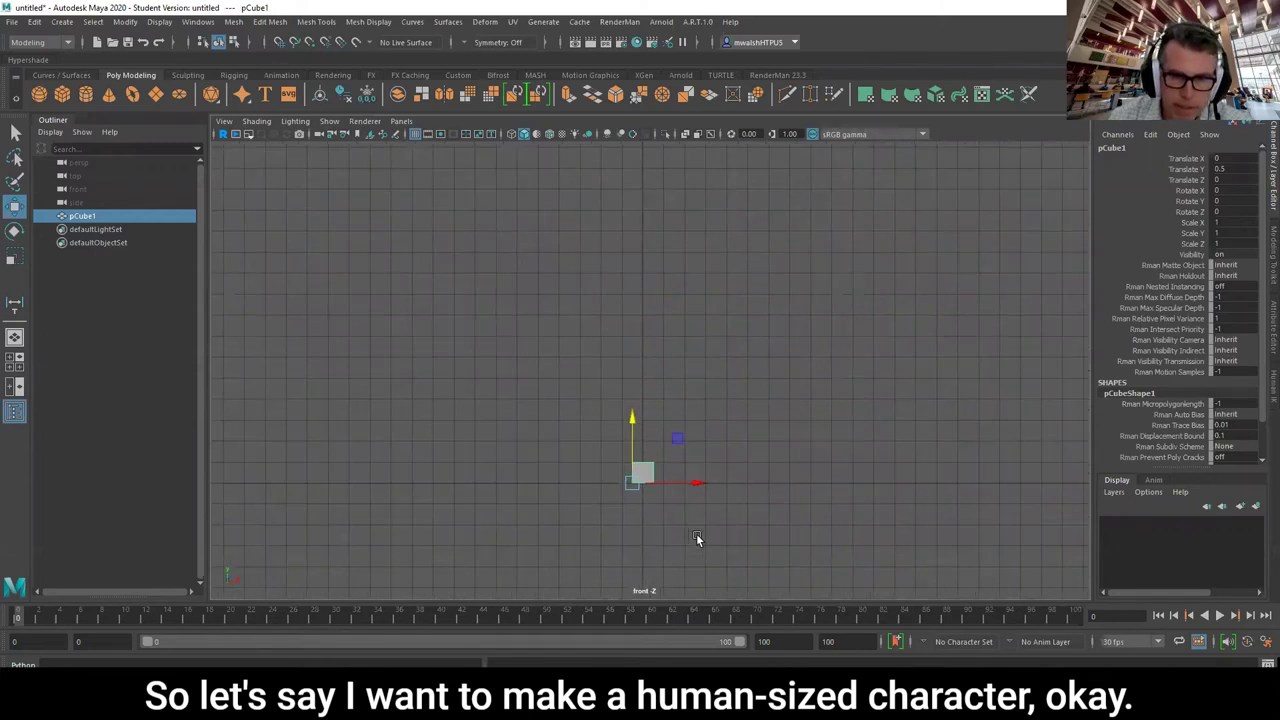
{"action": "scroll", "coordinate": [698, 525], "scroll_direction": "down", "scroll_amount": 5}
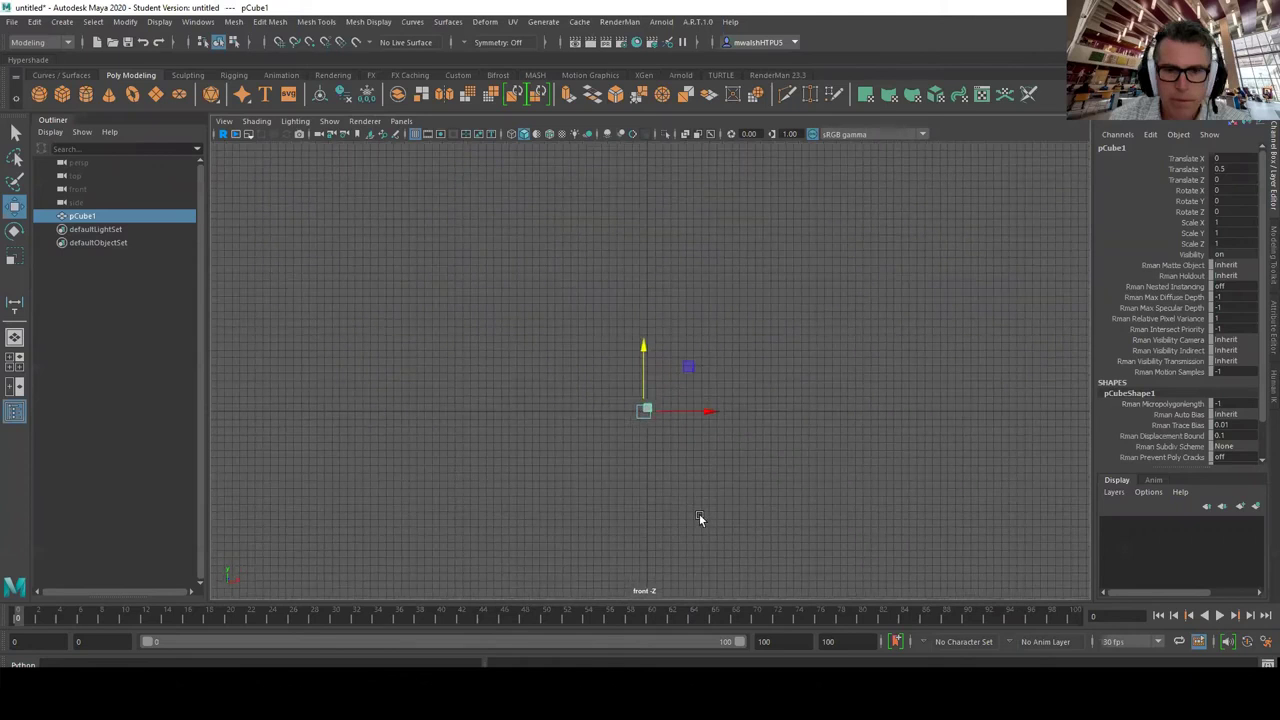
{"action": "middle_click_drag", "start_coordinate": [699, 517], "coordinate": [704, 664], "text": "alt"}
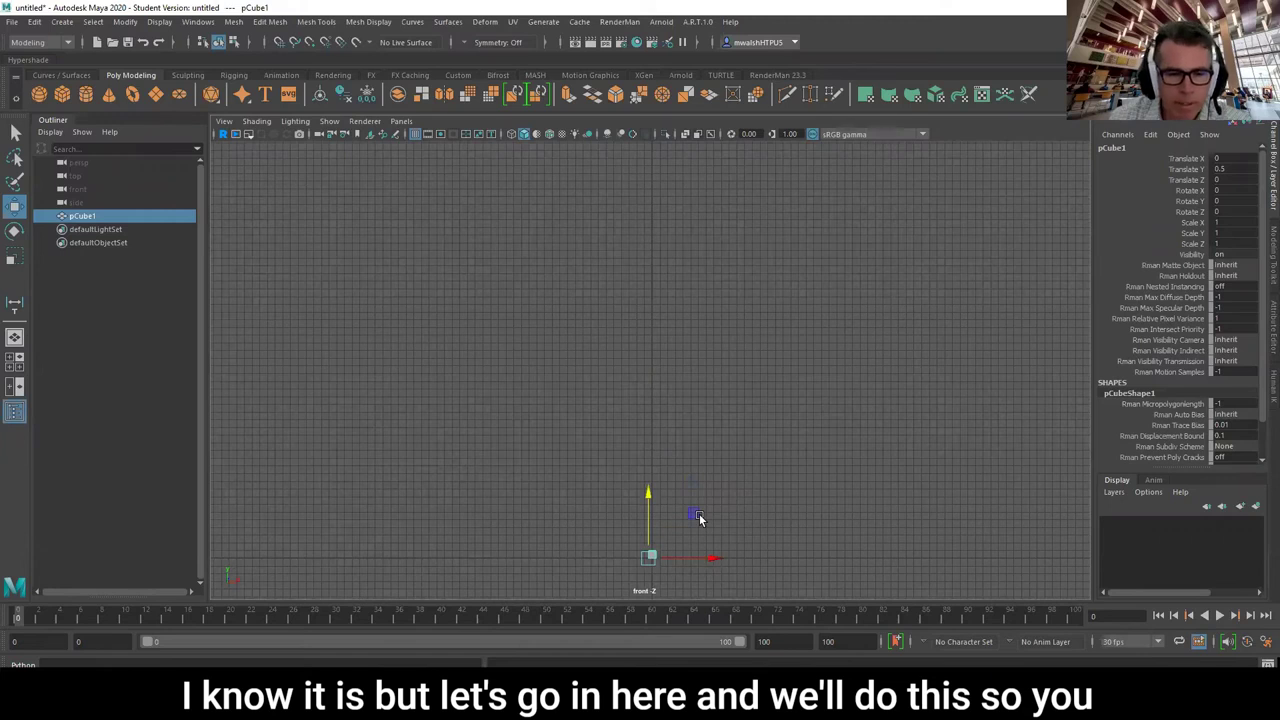
- Search Google in Chrome for 6 feet in centimetres and read the 182.88 cm result
{"action": "key", "text": "alt+Tab"}
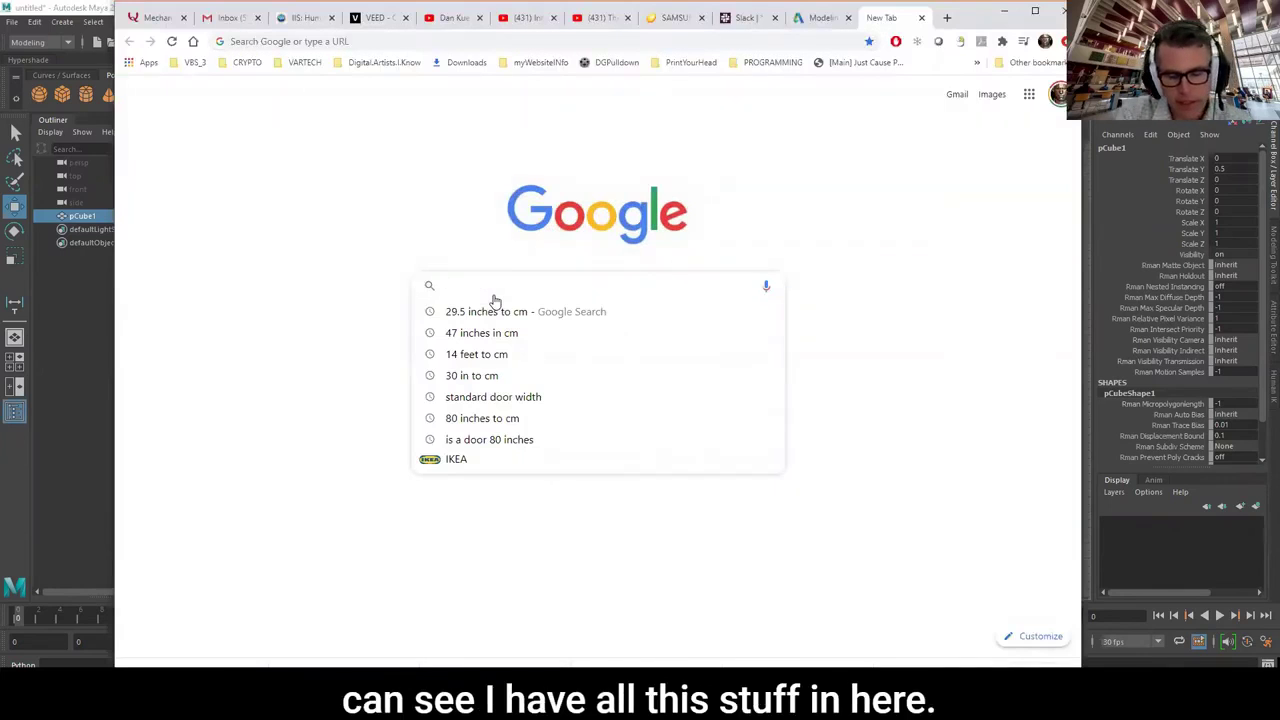
{"action": "type", "text": "6 foot in cm"}
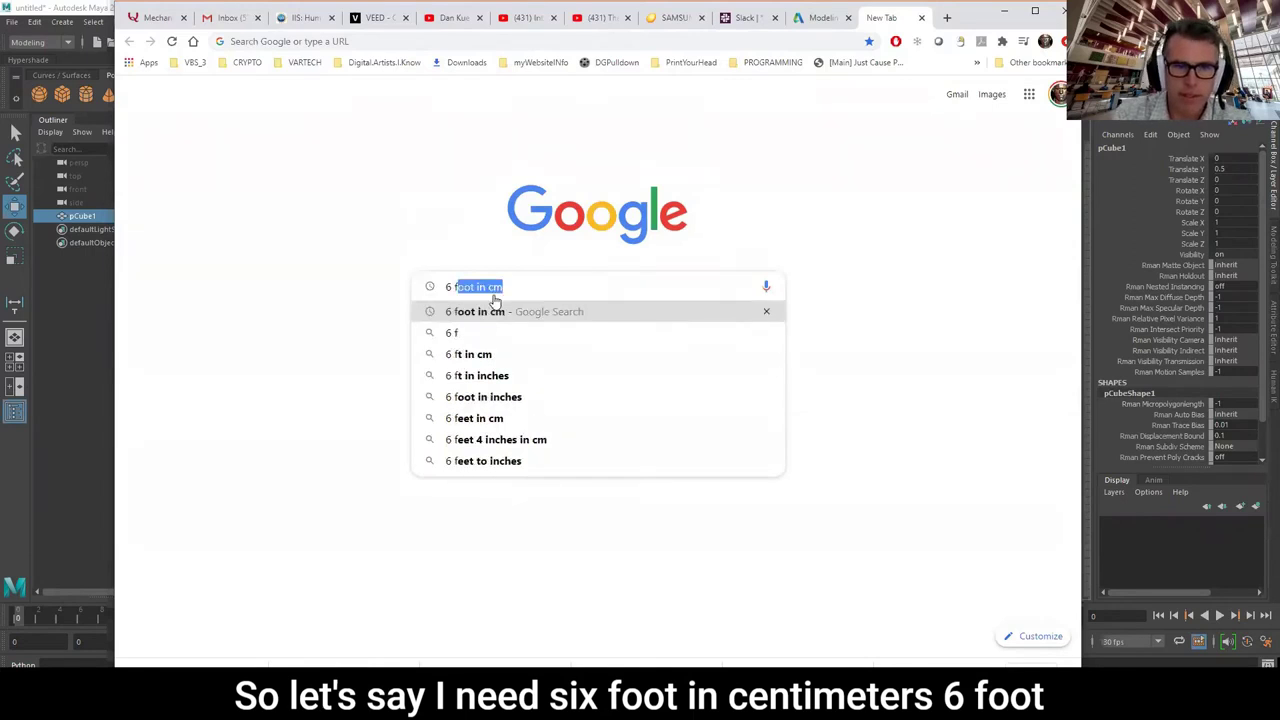
{"action": "key", "text": "Return"}
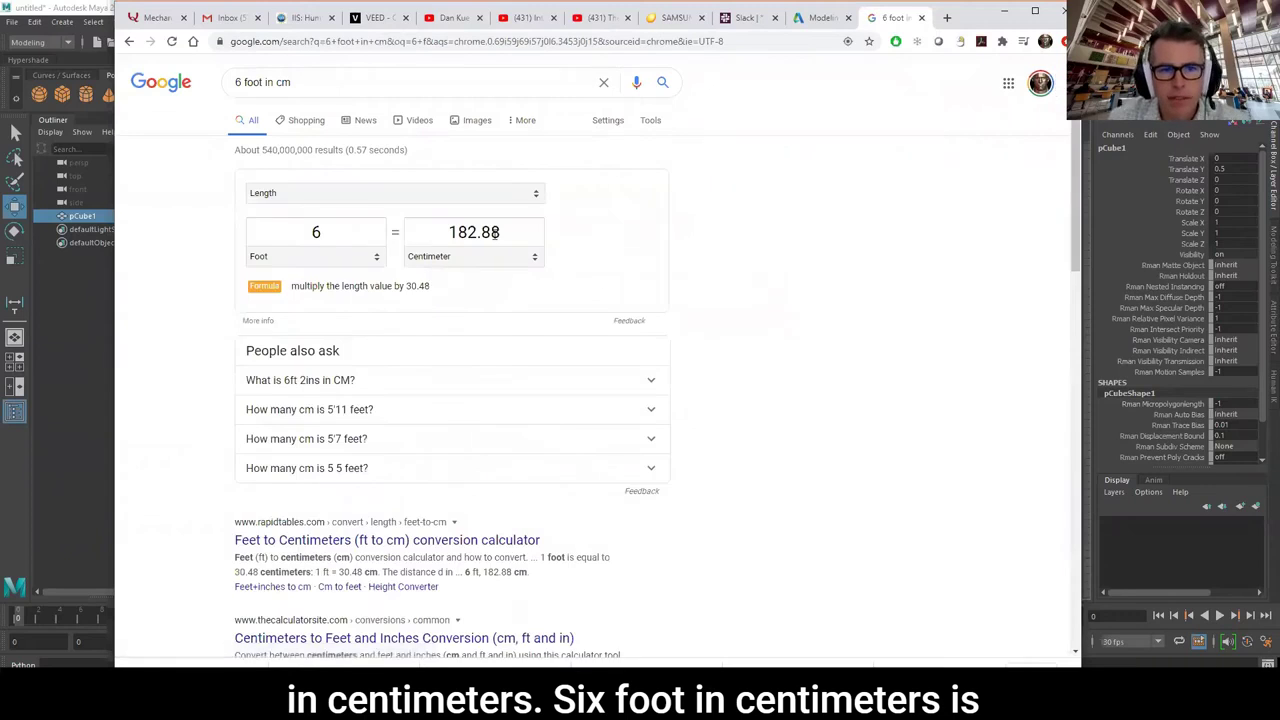
{"action": "double_click", "coordinate": [510, 232]}
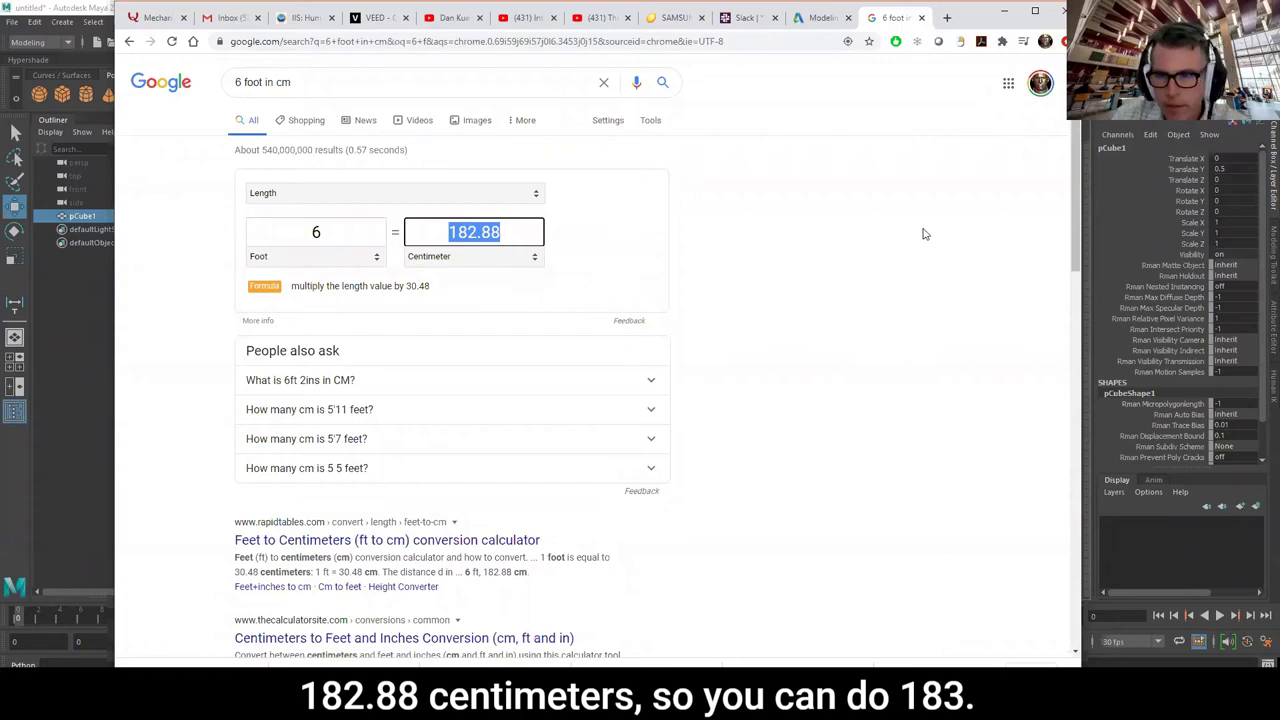
{"action": "double_click", "coordinate": [1232, 232]}
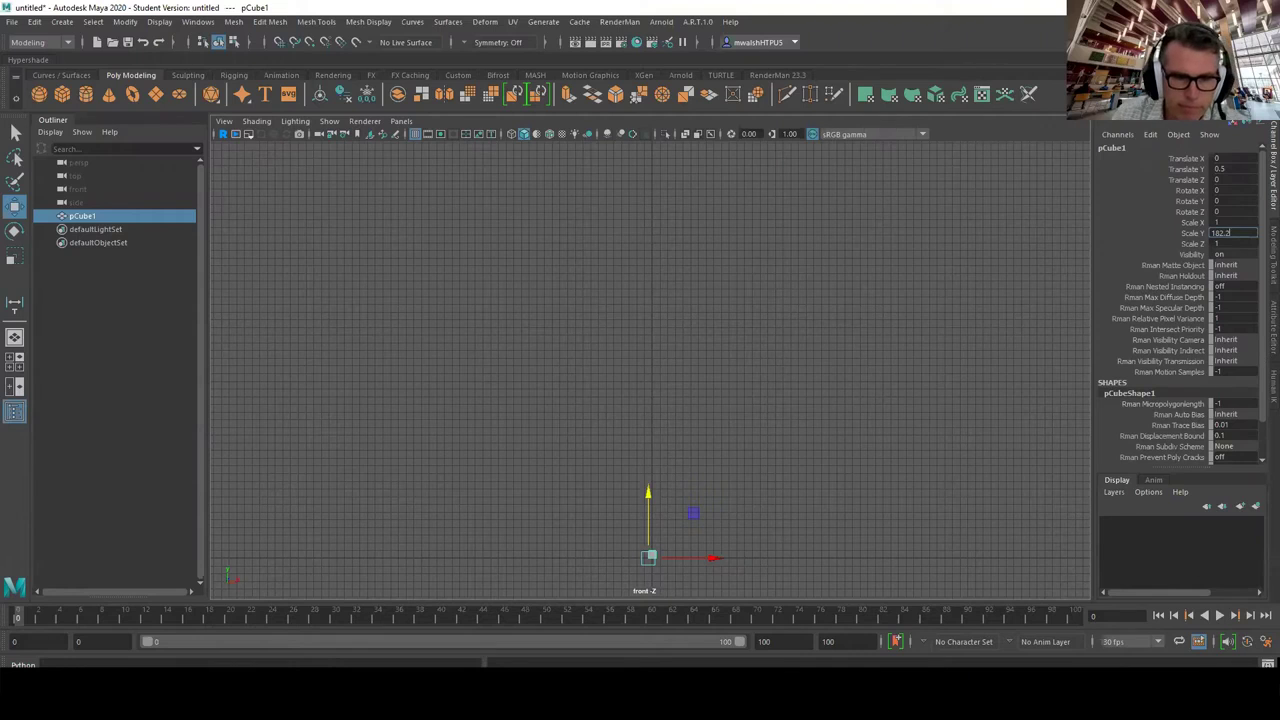
{"action": "key", "text": "alt+Tab"}
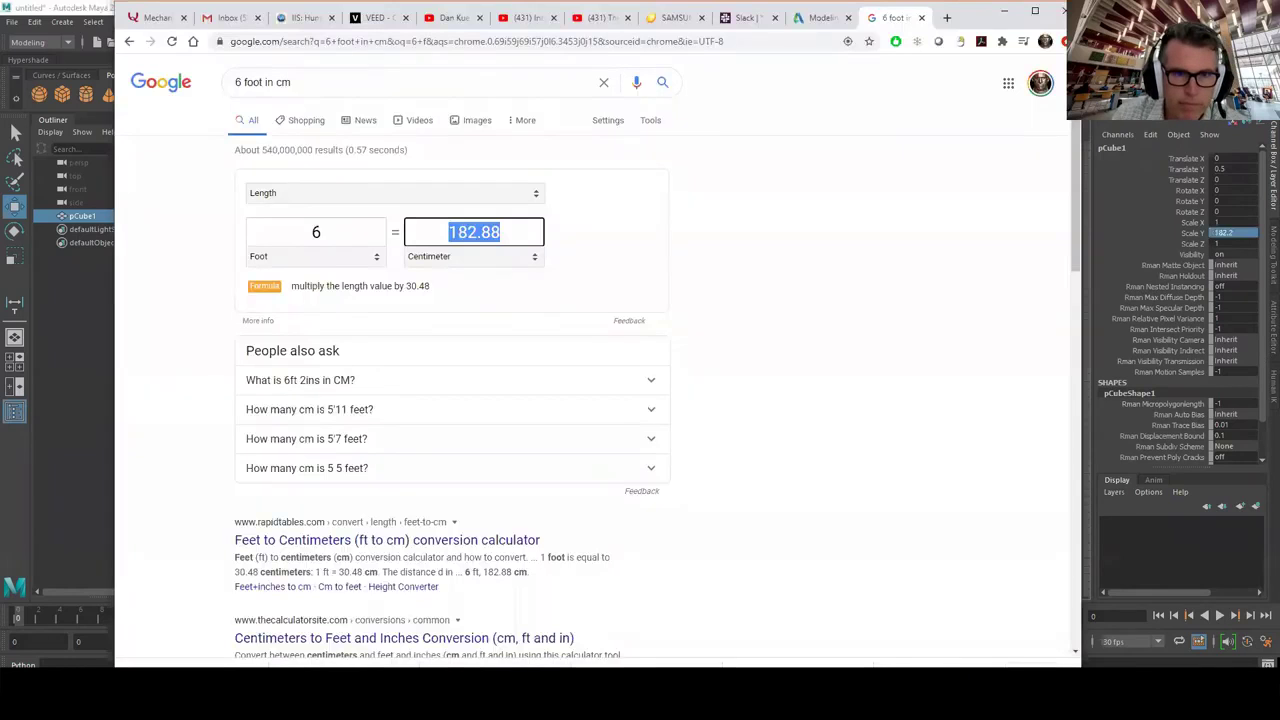
- Return to Maya, commit a trial Scale Y and switch the viewport to the perspective camera
{"action": "left_click", "coordinate": [1006, 17]}
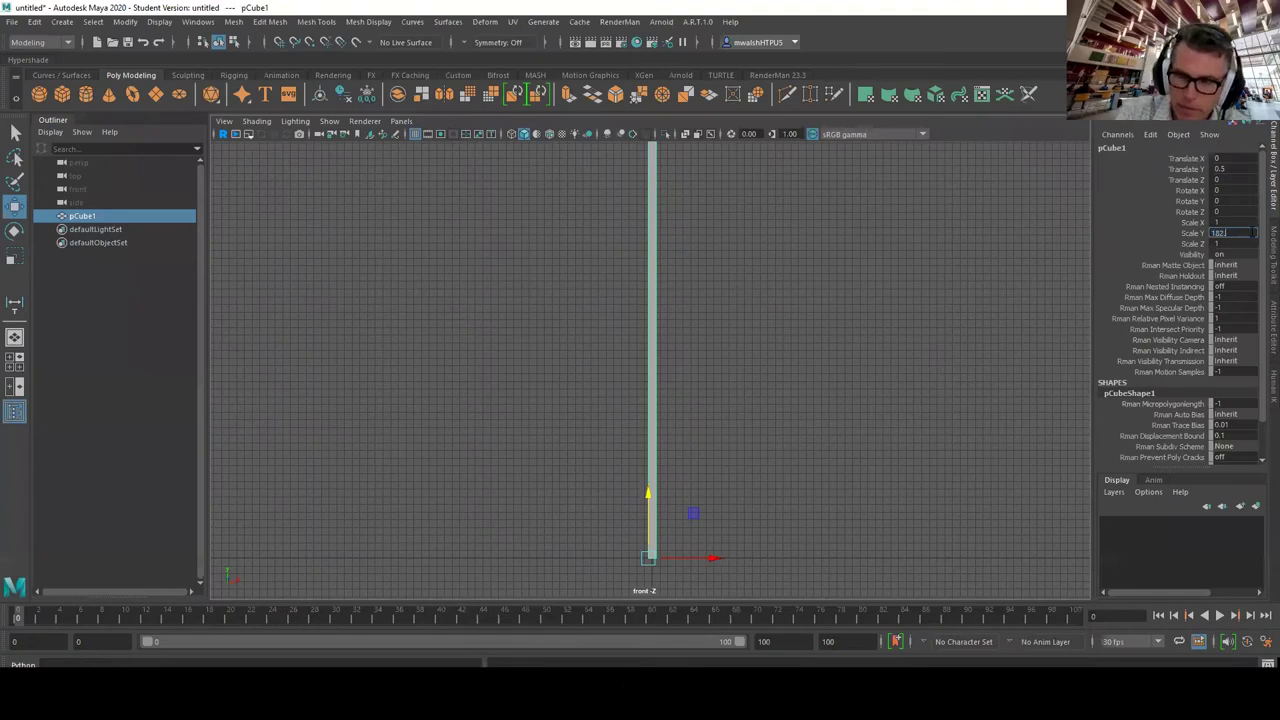
{"action": "key", "text": "Return"}
{"action": "middle_click_drag", "start_coordinate": [770, 429], "coordinate": [751, 368]}
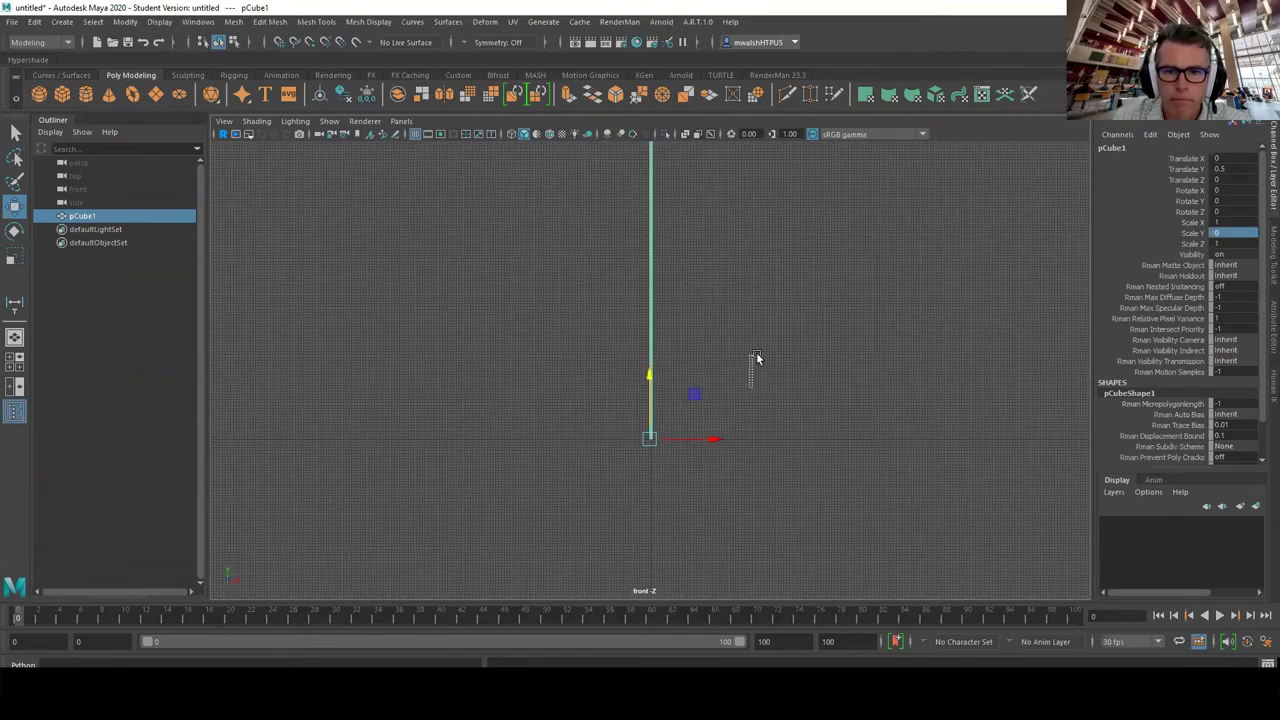
{"action": "left_click", "coordinate": [757, 367]}
{"action": "key", "text": "space"}
{"action": "left_click_drag", "start_coordinate": [760, 333], "coordinate": [758, 331]}
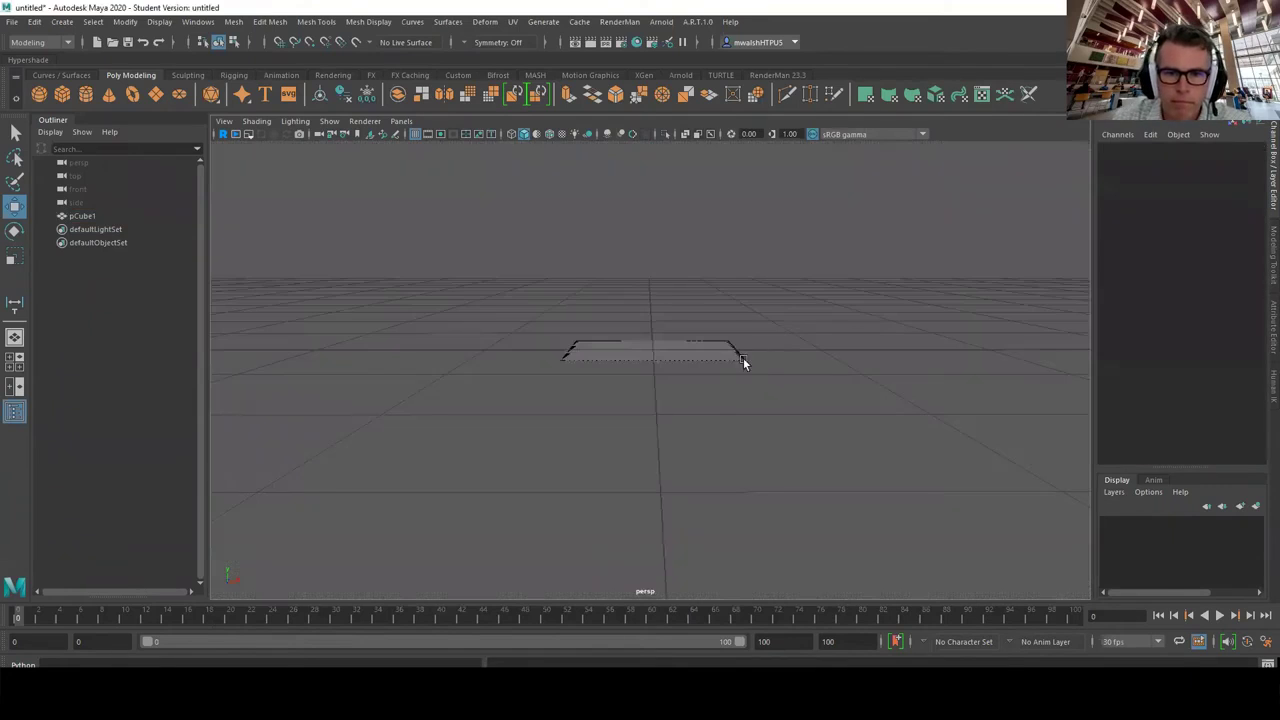
{"action": "scroll", "coordinate": [726, 415], "scroll_direction": "down", "scroll_amount": 5}
{"action": "scroll", "coordinate": [726, 418], "scroll_direction": "up", "scroll_amount": 10}
{"action": "left_click_drag", "start_coordinate": [732, 430], "coordinate": [734, 487], "text": "alt"}
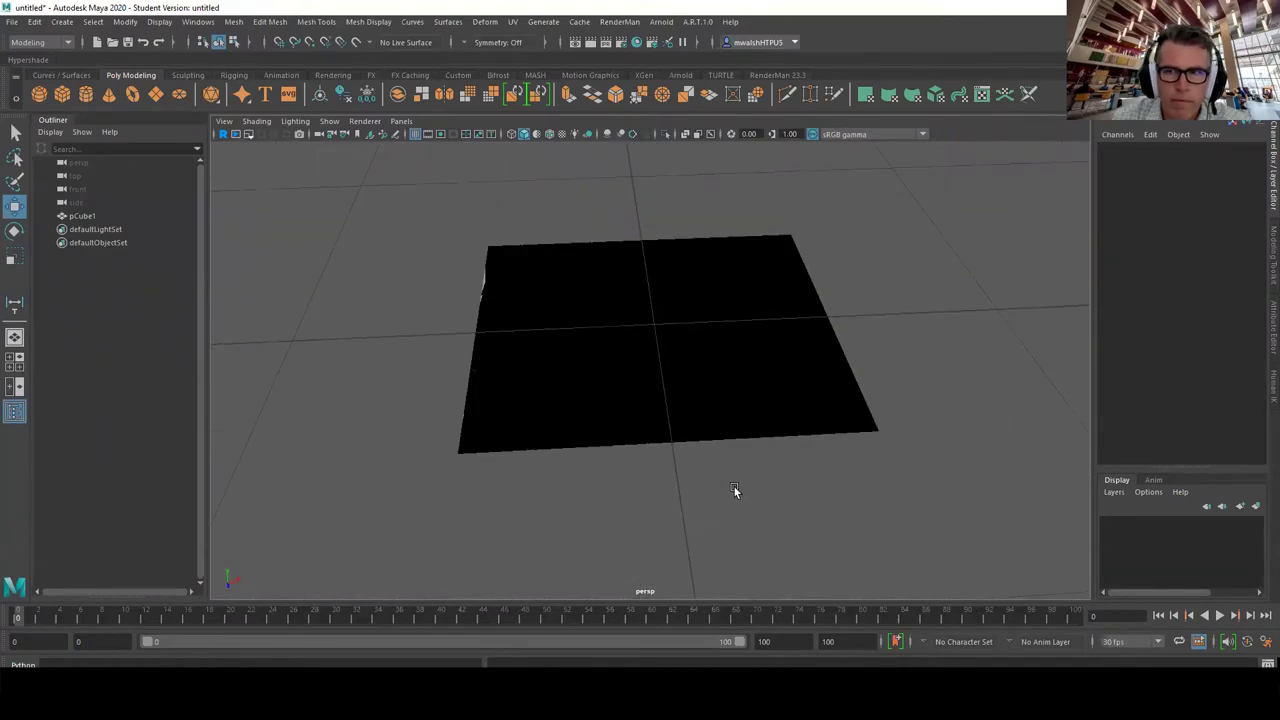
- Set pCube1's Scale Y to 183 and frame the tall column in view
{"action": "left_click", "coordinate": [80, 217]}
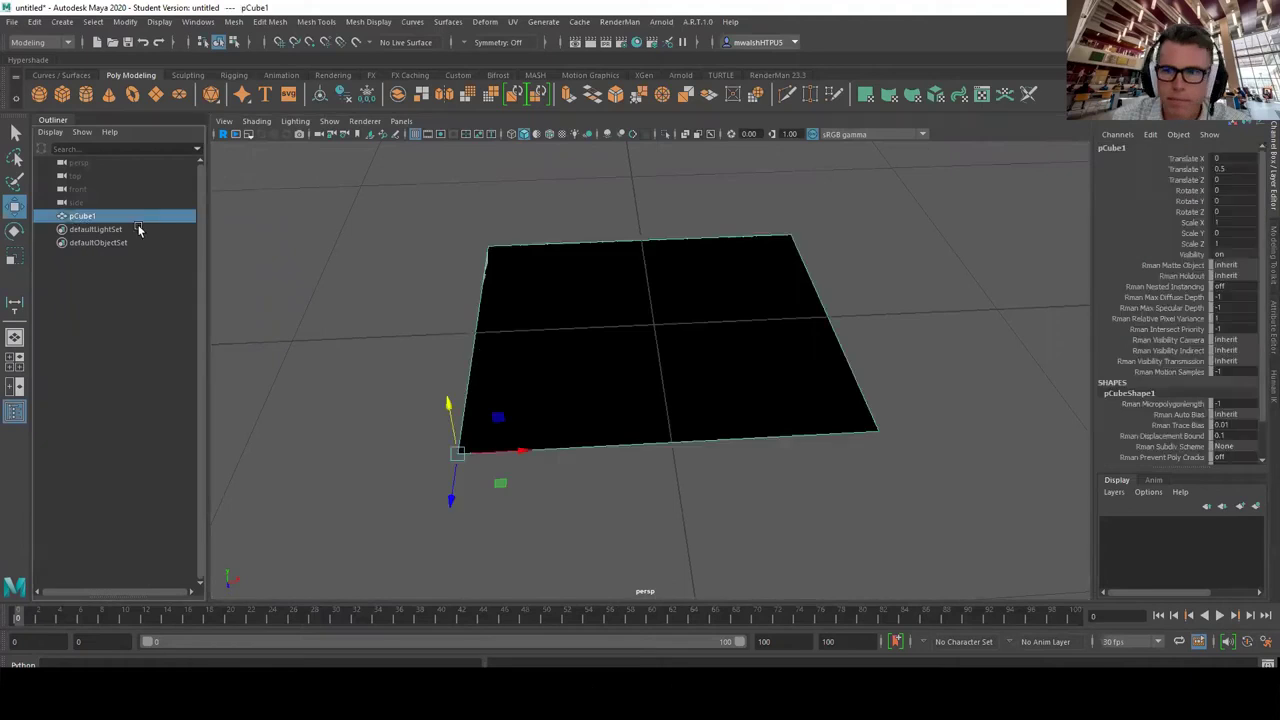
{"action": "left_click", "coordinate": [1234, 232]}
{"action": "type", "text": "183"}
{"action": "key", "text": "Return"}
{"action": "scroll", "coordinate": [714, 497], "scroll_direction": "down", "scroll_amount": 8}
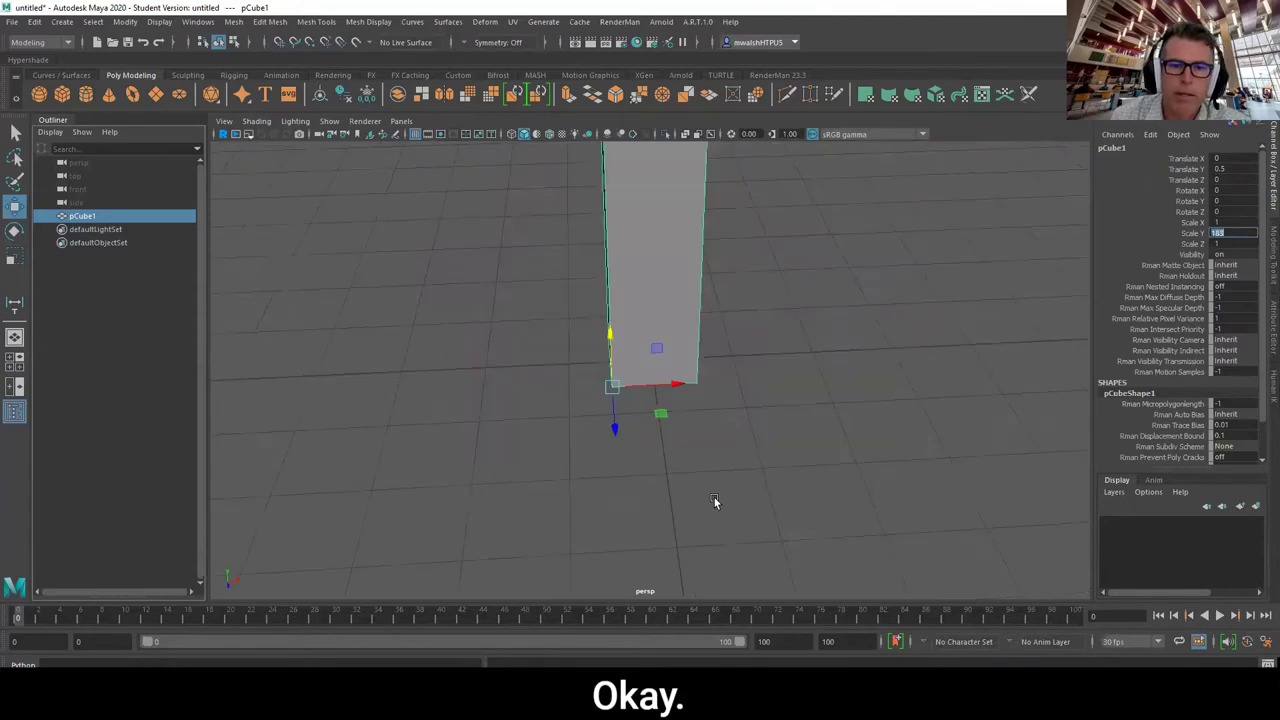
{"action": "key", "text": "ctrl+z"}
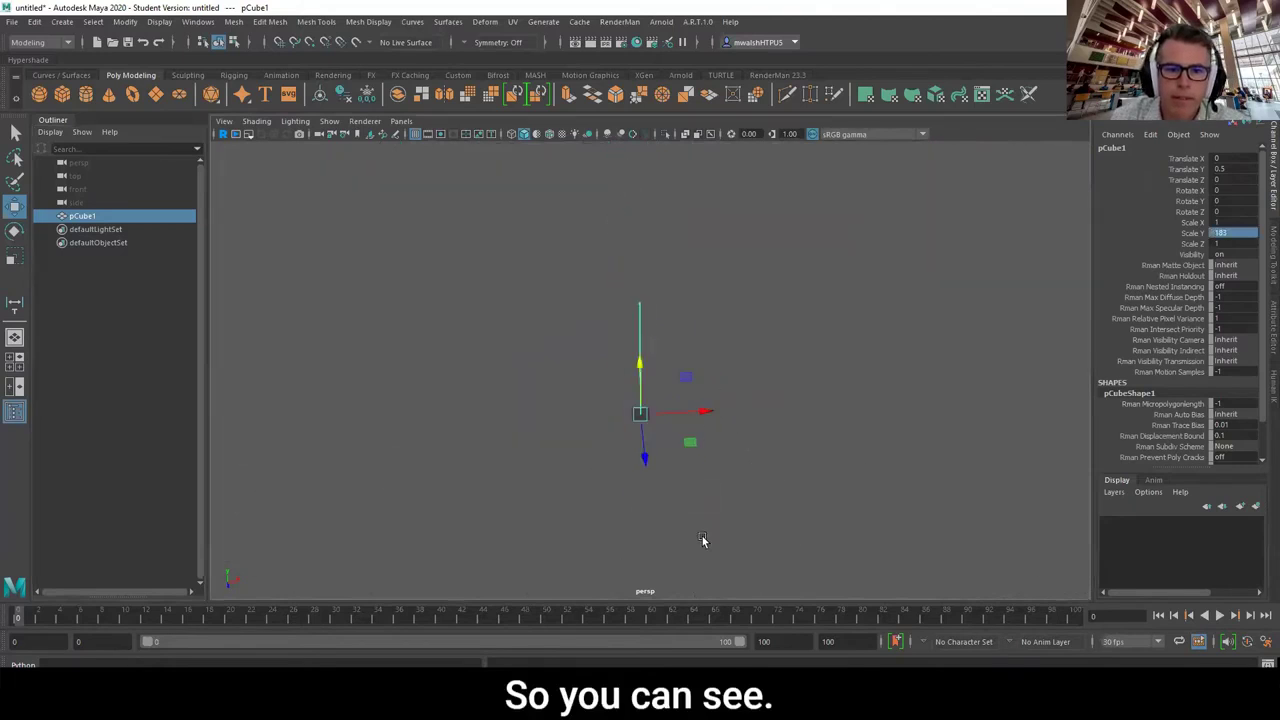
{"action": "key", "text": "shift+z"}
{"action": "middle_click_drag", "start_coordinate": [690, 537], "coordinate": [711, 467]}
{"action": "key", "text": "f"}
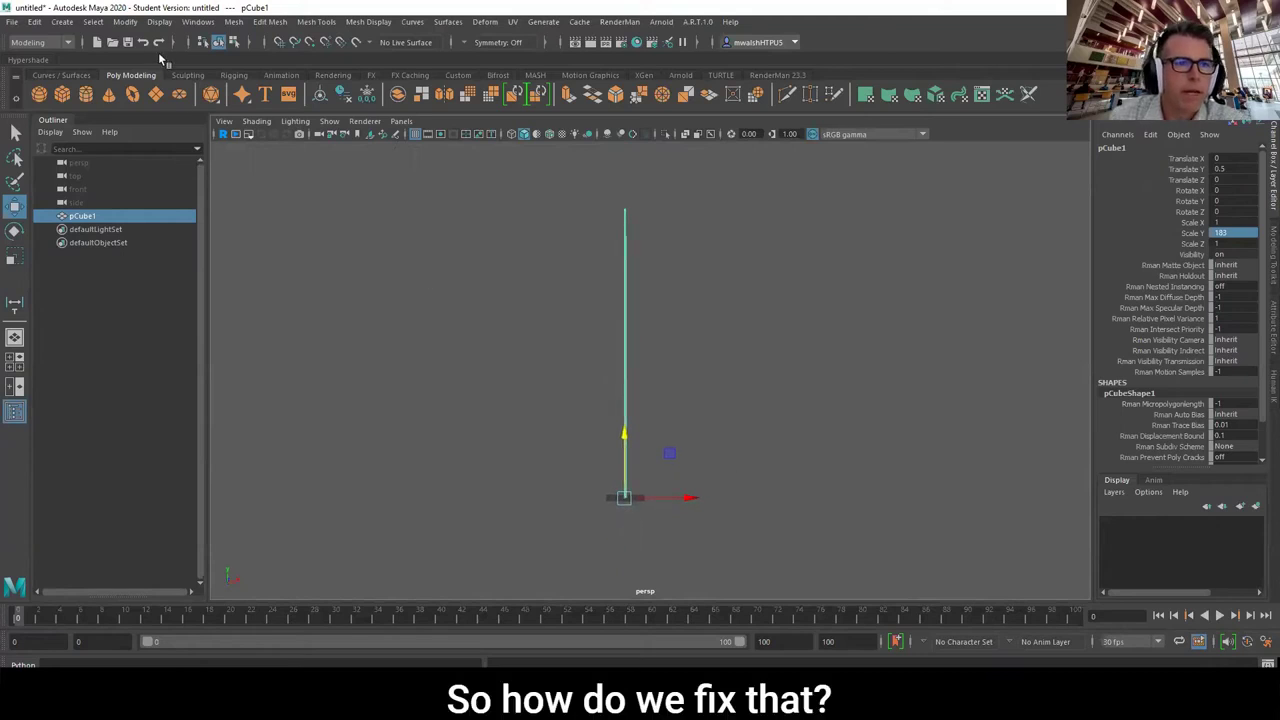
- Set the grid's length and width to 120 and subdivisions to 1, applying and closing the options
{"action": "left_click", "coordinate": [160, 22]}
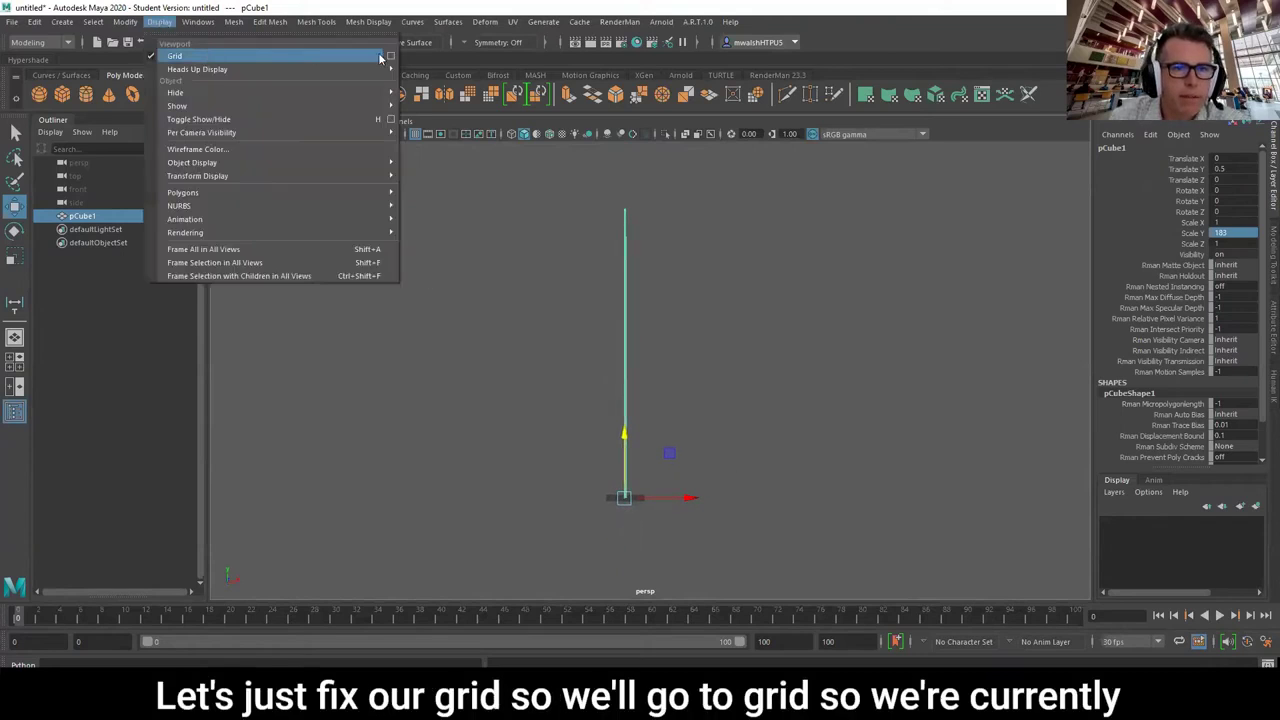
{"action": "left_click", "coordinate": [391, 56]}
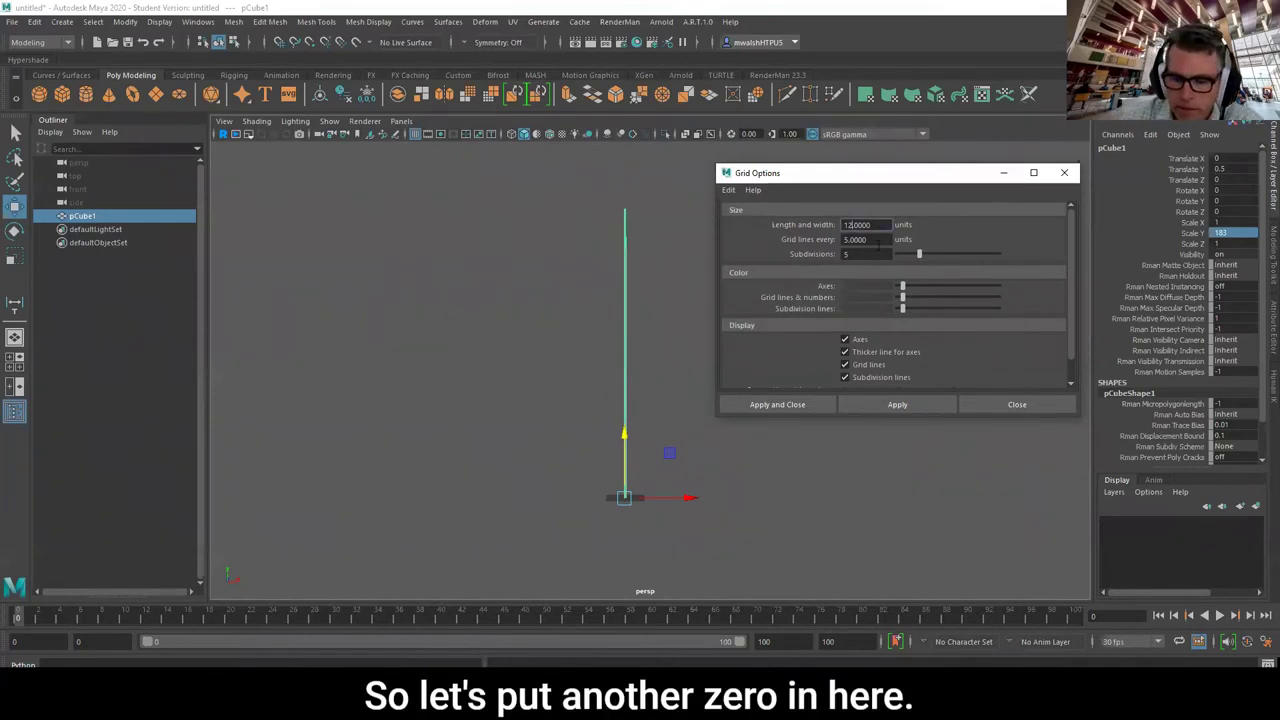
{"action": "type", "text": "0"}
{"action": "key", "text": "Return"}
{"action": "left_click", "coordinate": [895, 404]}
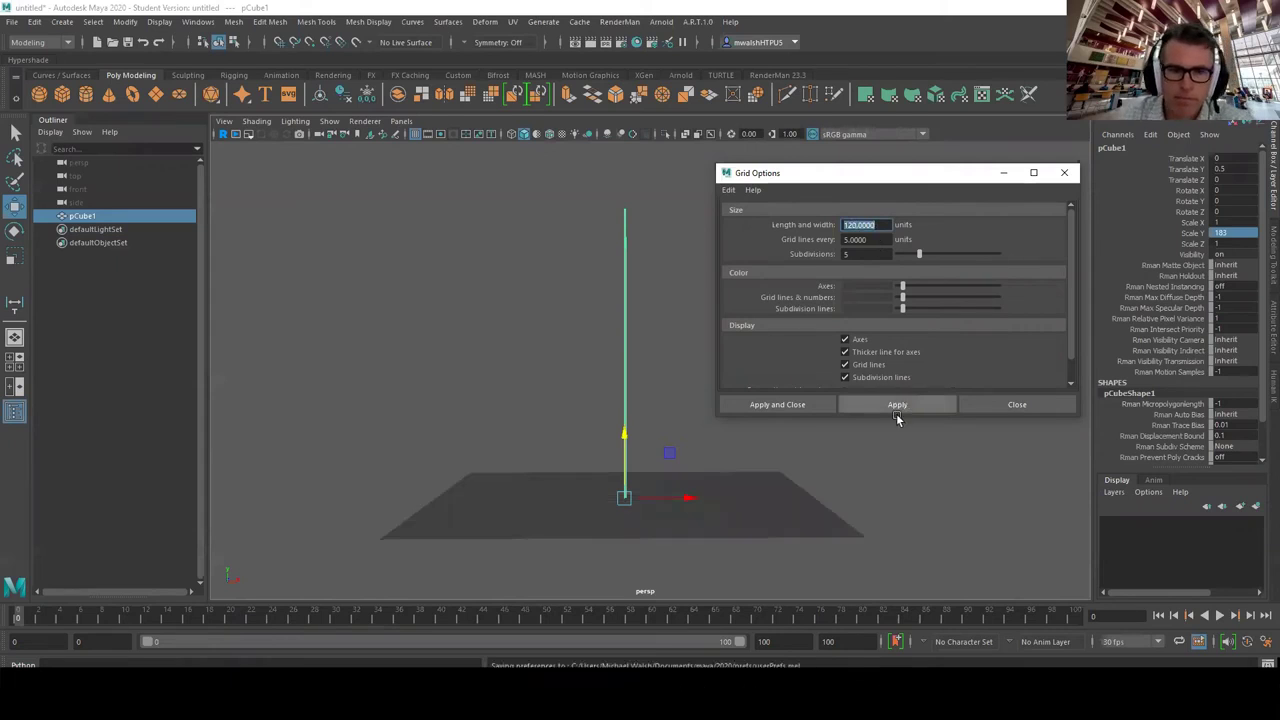
{"action": "mouse_move", "coordinate": [790, 500]}
{"action": "left_mouse_down", "text": "alt"}
{"action": "mouse_move", "coordinate": [780, 534]}
{"action": "mouse_move", "coordinate": [791, 537]}
{"action": "mouse_move", "coordinate": [780, 534]}
{"action": "mouse_move", "coordinate": [786, 489]}
{"action": "left_mouse_up", "text": "alt"}
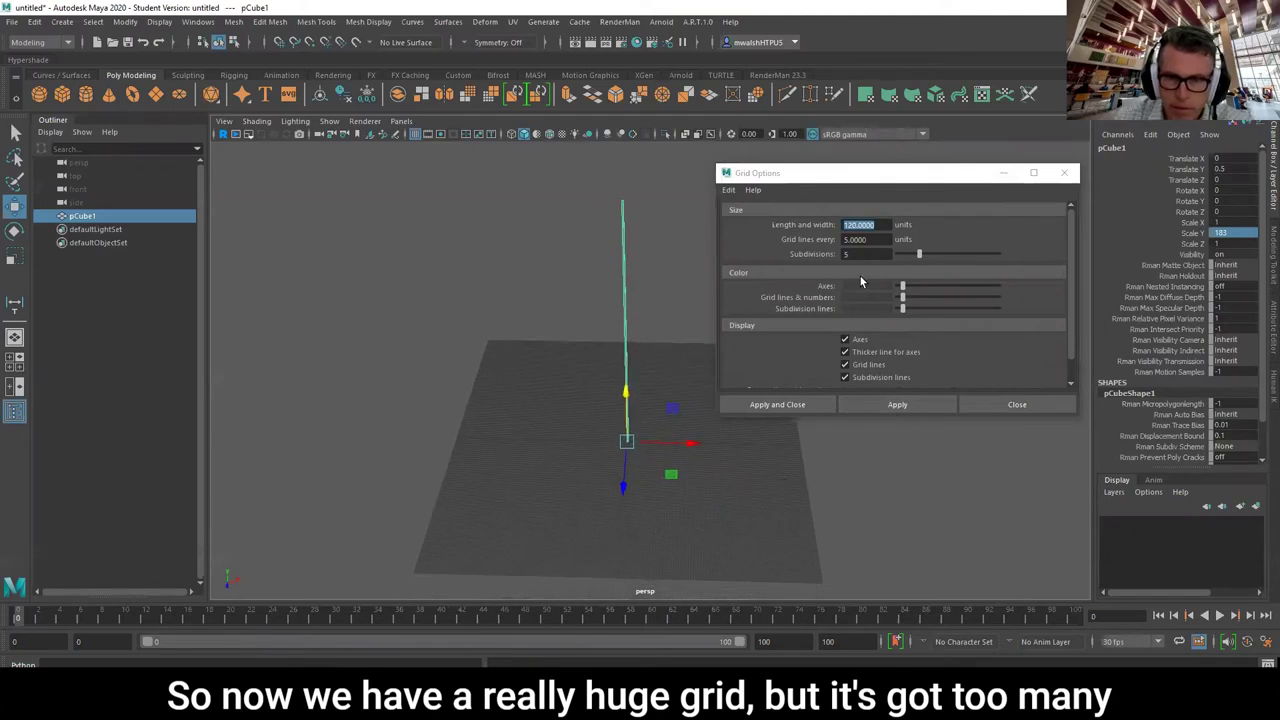
{"action": "left_click", "coordinate": [783, 256]}
{"action": "key", "text": "Tab"}
{"action": "key", "text": "Tab"}
{"action": "type", "text": "1"}
{"action": "key", "text": "Return"}
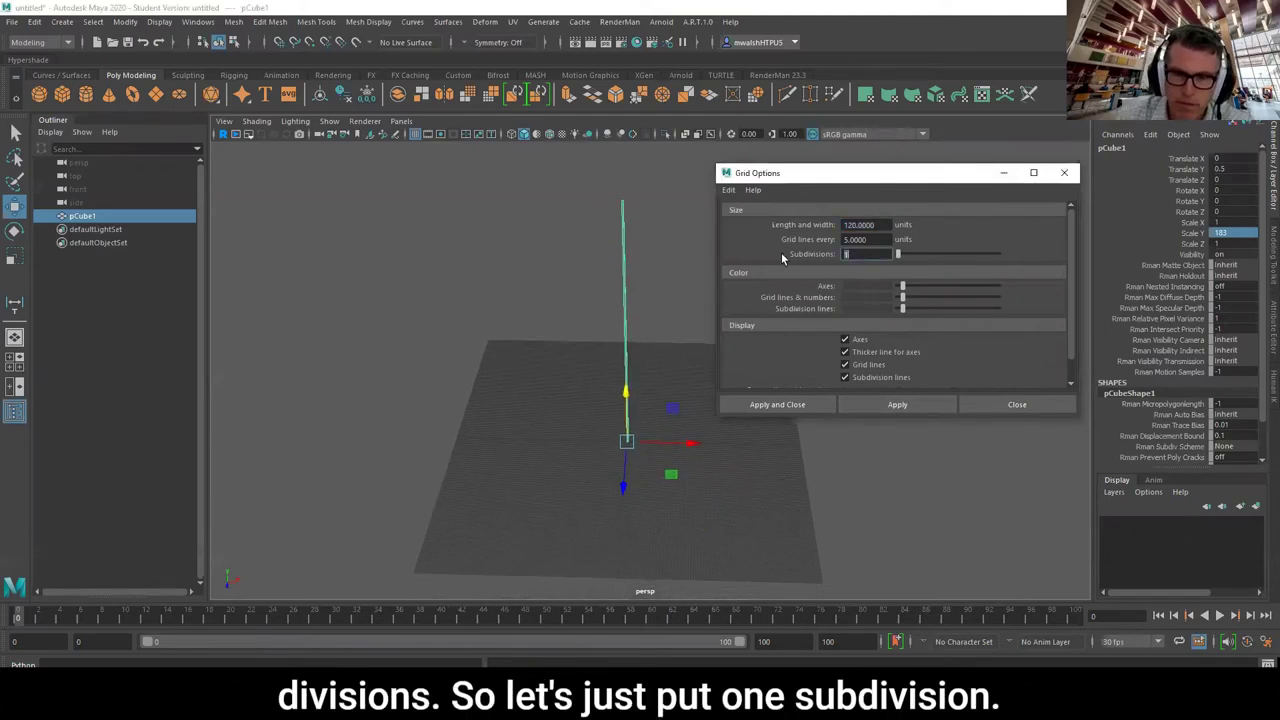
{"action": "left_click", "coordinate": [889, 406]}
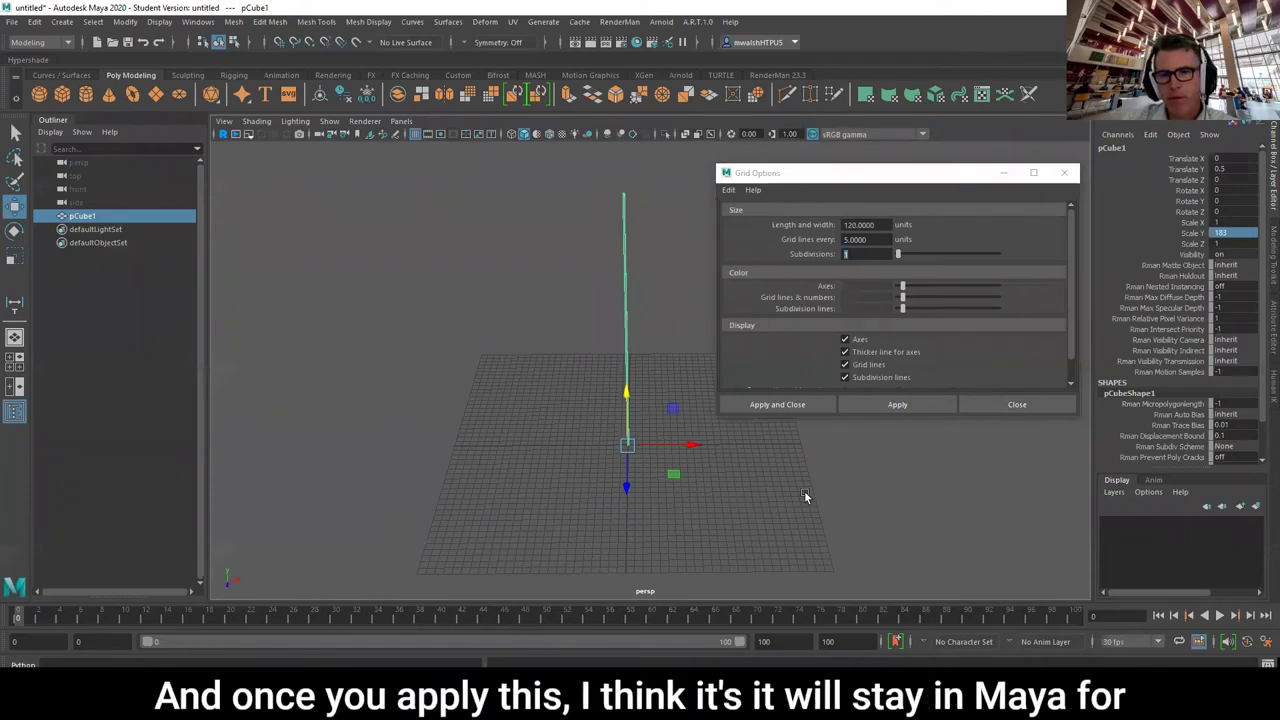
{"action": "left_click", "coordinate": [780, 407]}
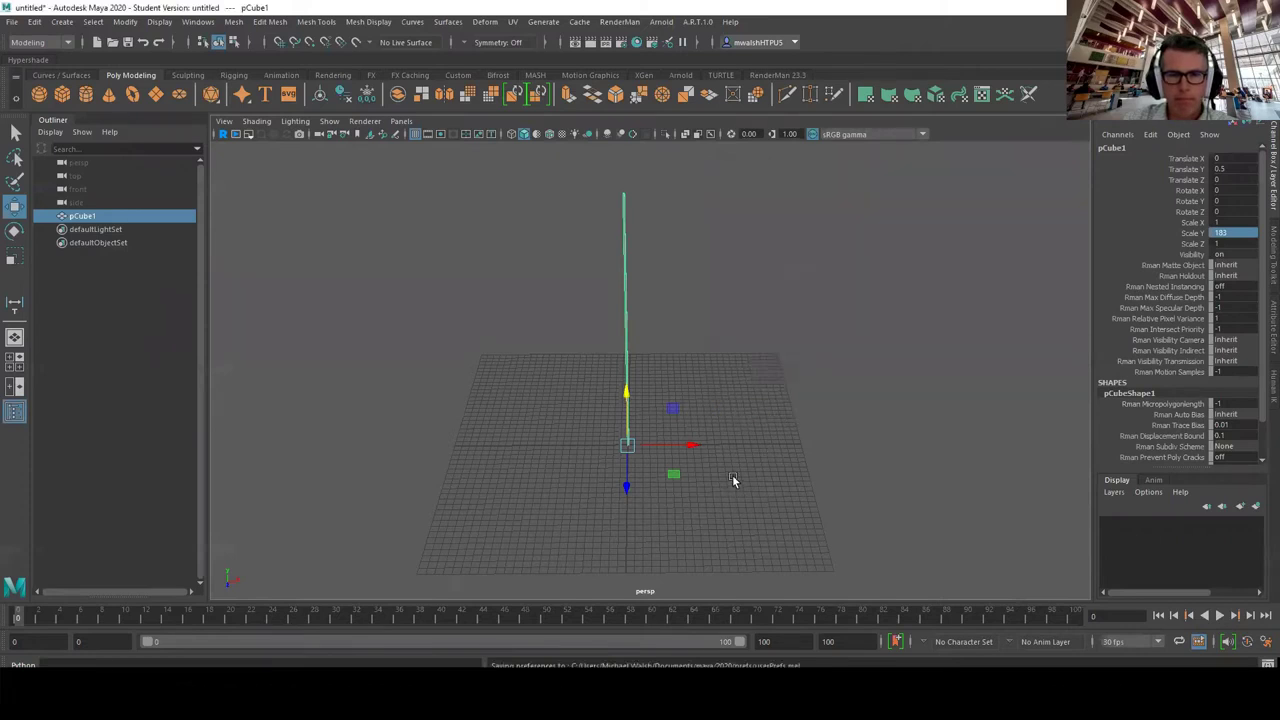
- Switch the viewport to the front orthographic view
{"action": "left_click_drag", "start_coordinate": [732, 474], "coordinate": [729, 484], "text": "alt"}
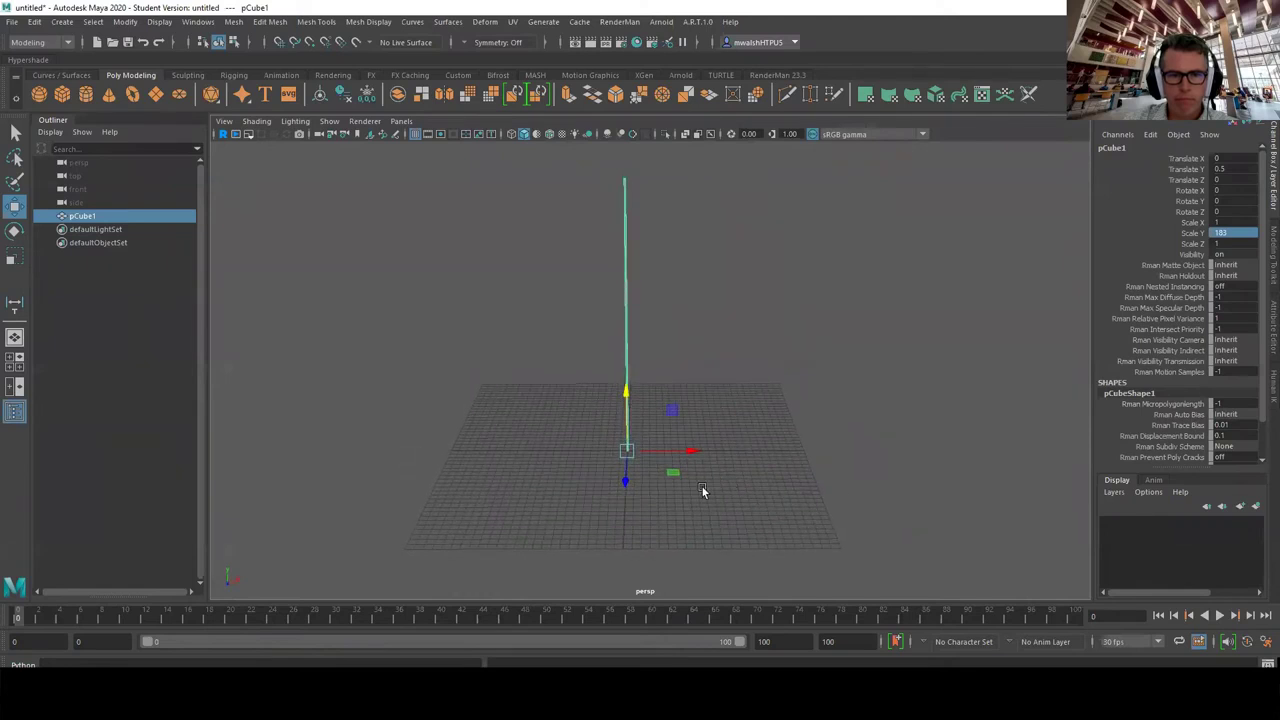
{"action": "key", "text": "space"}
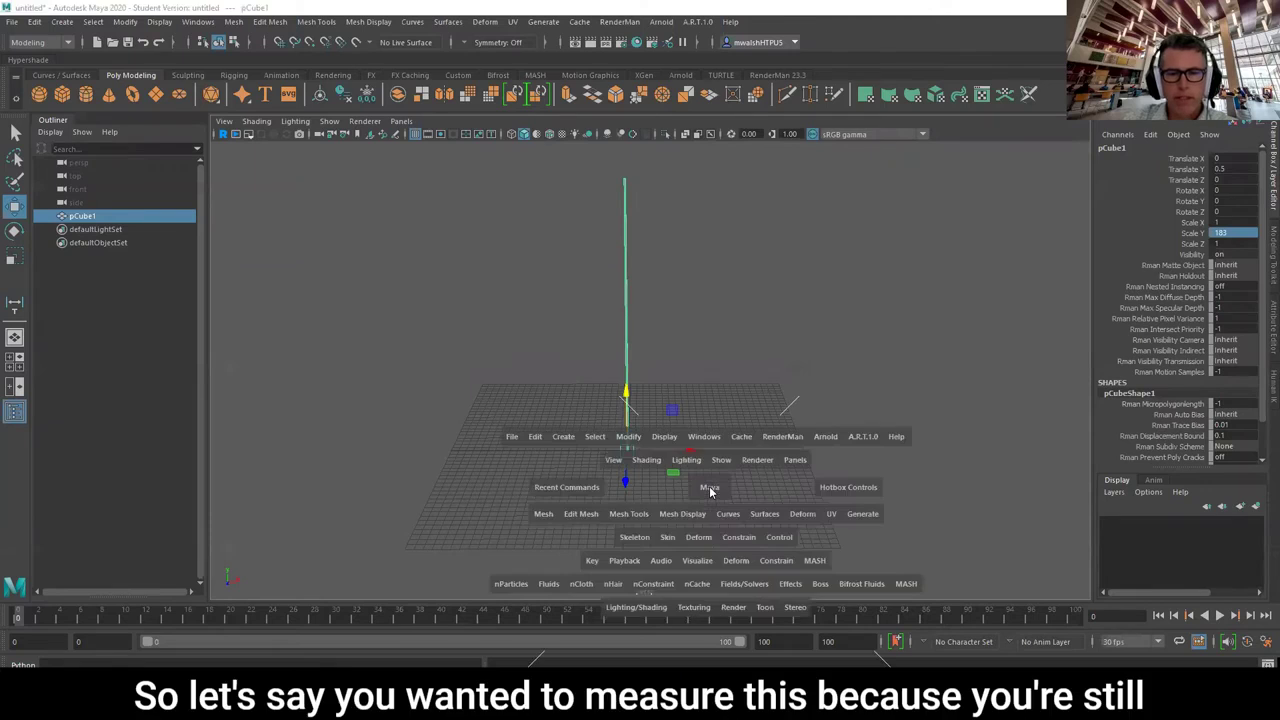
{"action": "left_click_drag", "start_coordinate": [708, 484], "coordinate": [710, 519]}
{"action": "middle_click_drag", "start_coordinate": [755, 388], "coordinate": [746, 448], "text": "alt"}
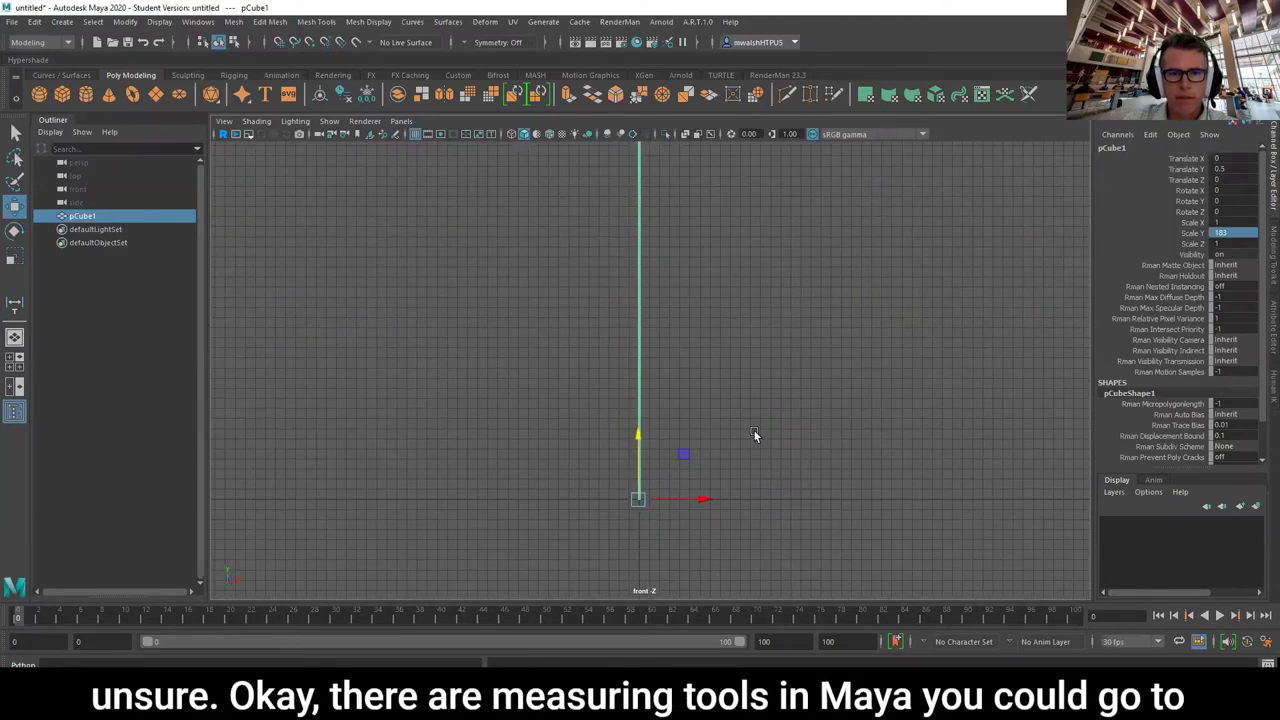
{"action": "scroll", "coordinate": [757, 434], "scroll_direction": "down", "scroll_amount": 2}
{"action": "scroll", "coordinate": [750, 425], "scroll_direction": "up", "scroll_amount": 2}
{"action": "scroll", "coordinate": [746, 420], "scroll_direction": "down", "scroll_amount": 2}
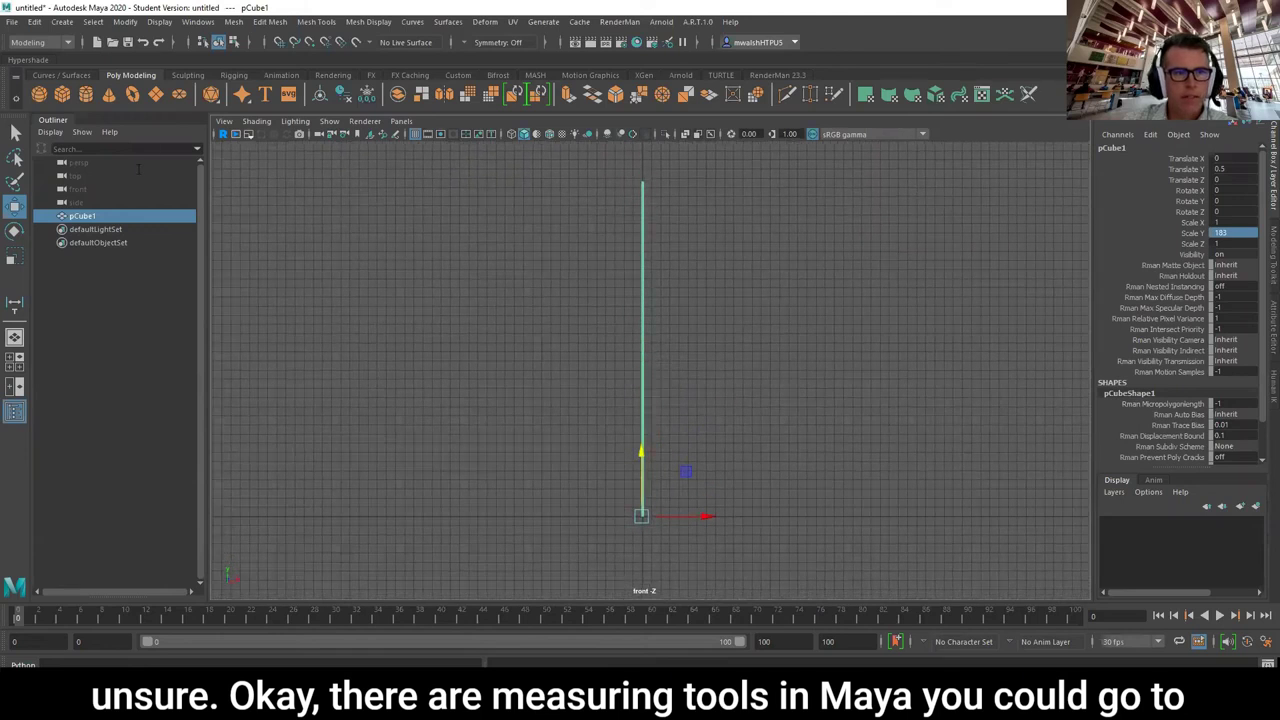
- Measure the column from base to top with the Distance Tool snapped to grid, reading 180
{"action": "left_click", "coordinate": [63, 22]}
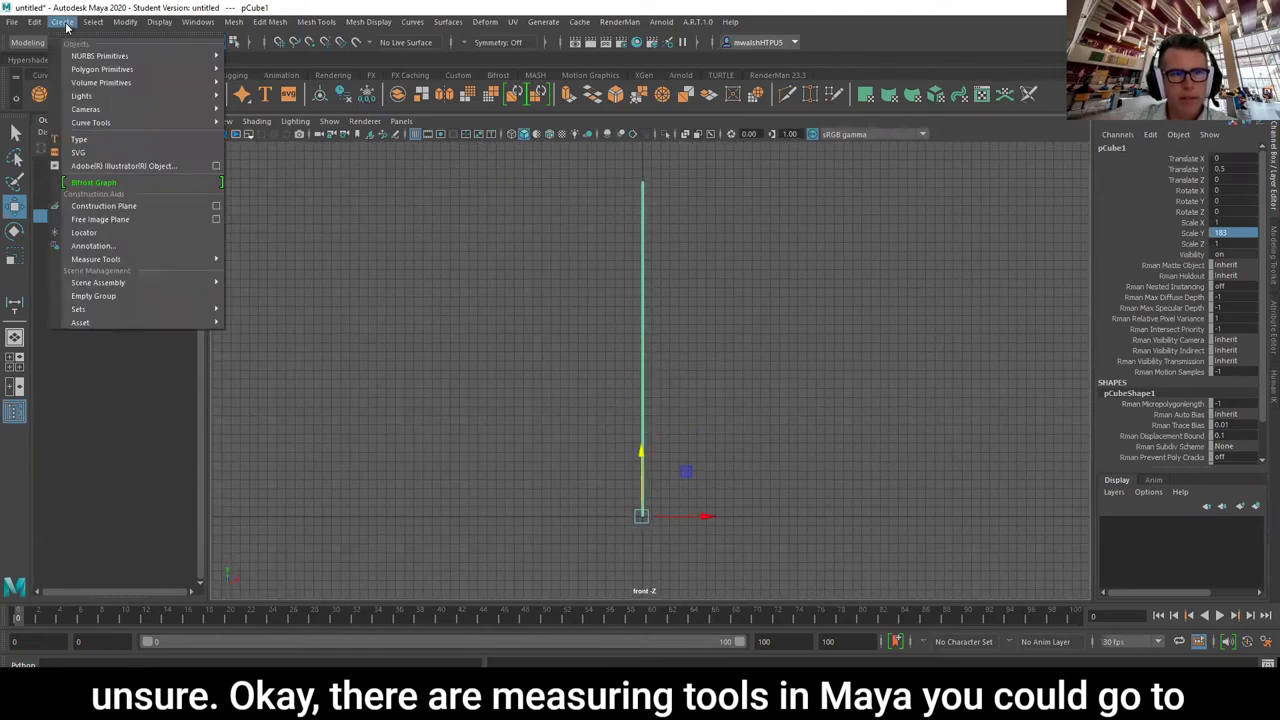
{"action": "mouse_move", "coordinate": [131, 261]}
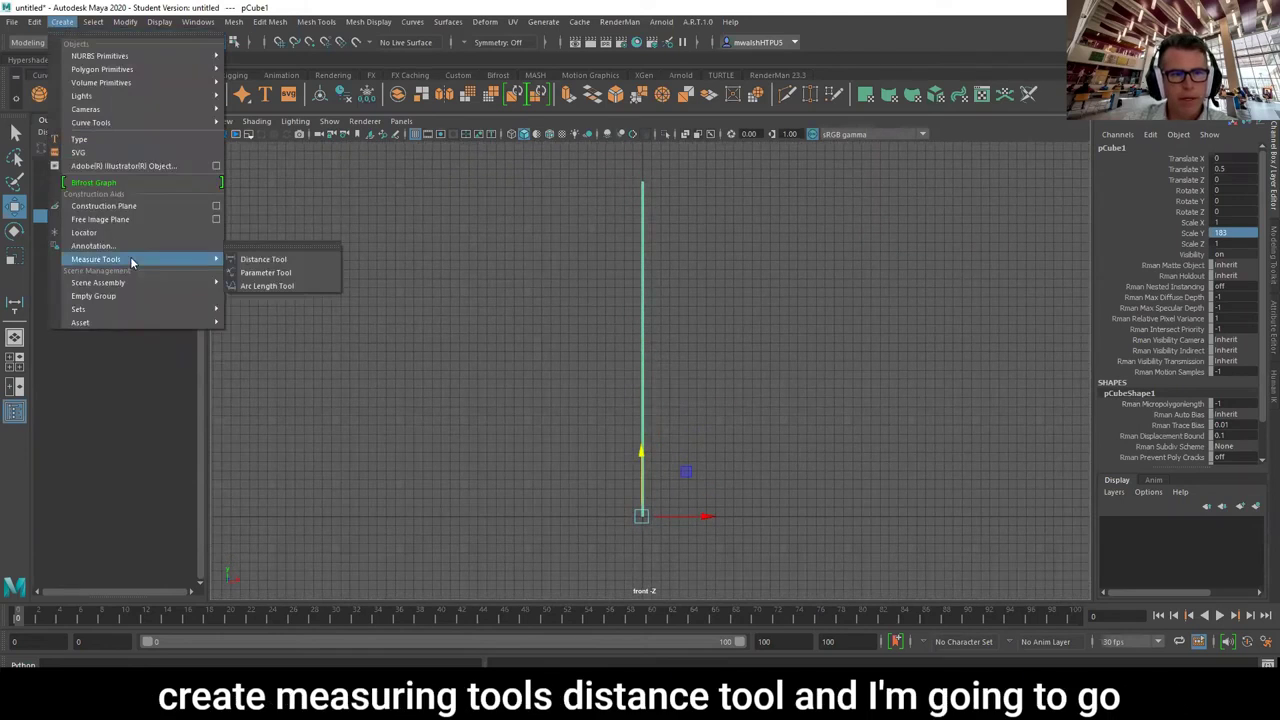
{"action": "left_click", "coordinate": [290, 260]}
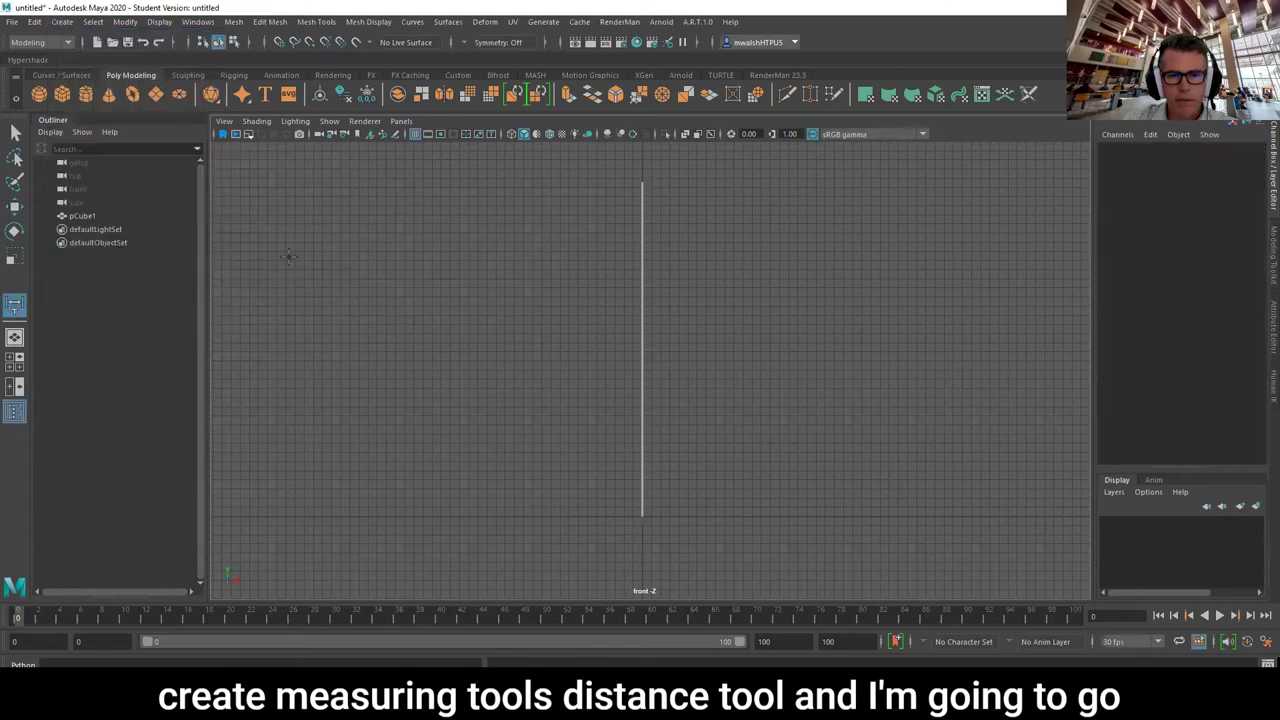
{"action": "left_click", "coordinate": [279, 42]}
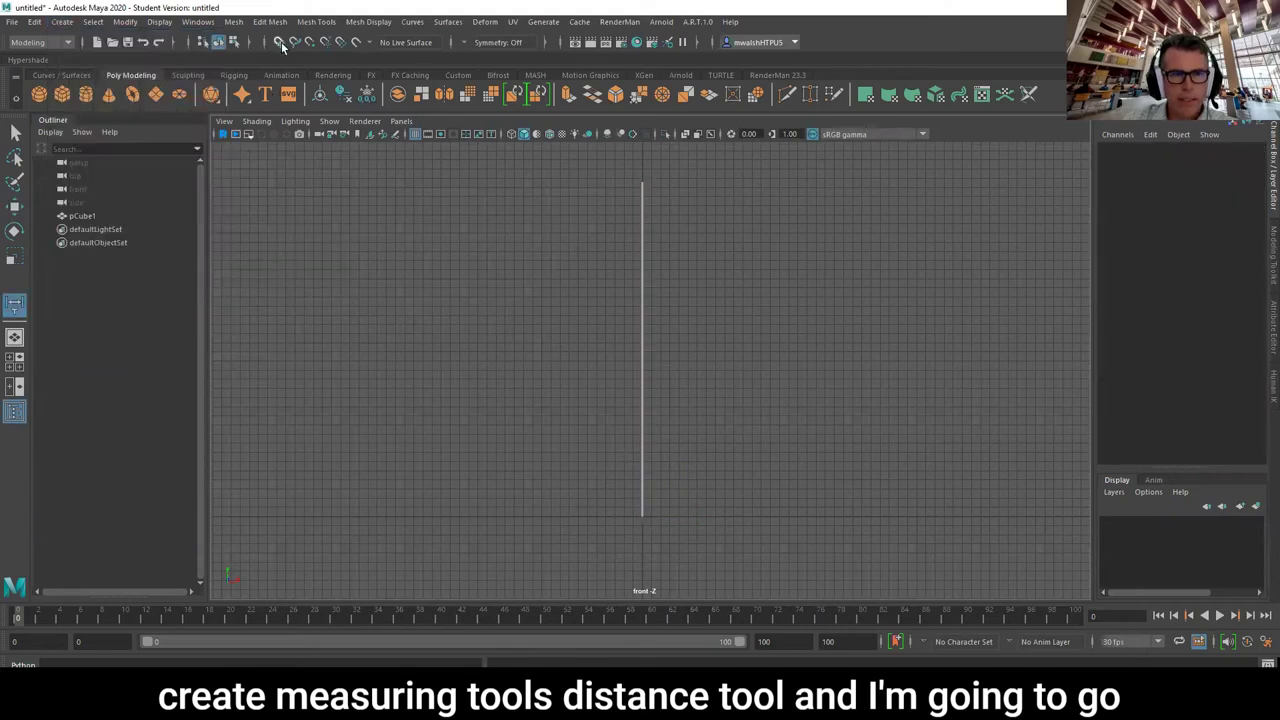
{"action": "left_click", "coordinate": [622, 515]}
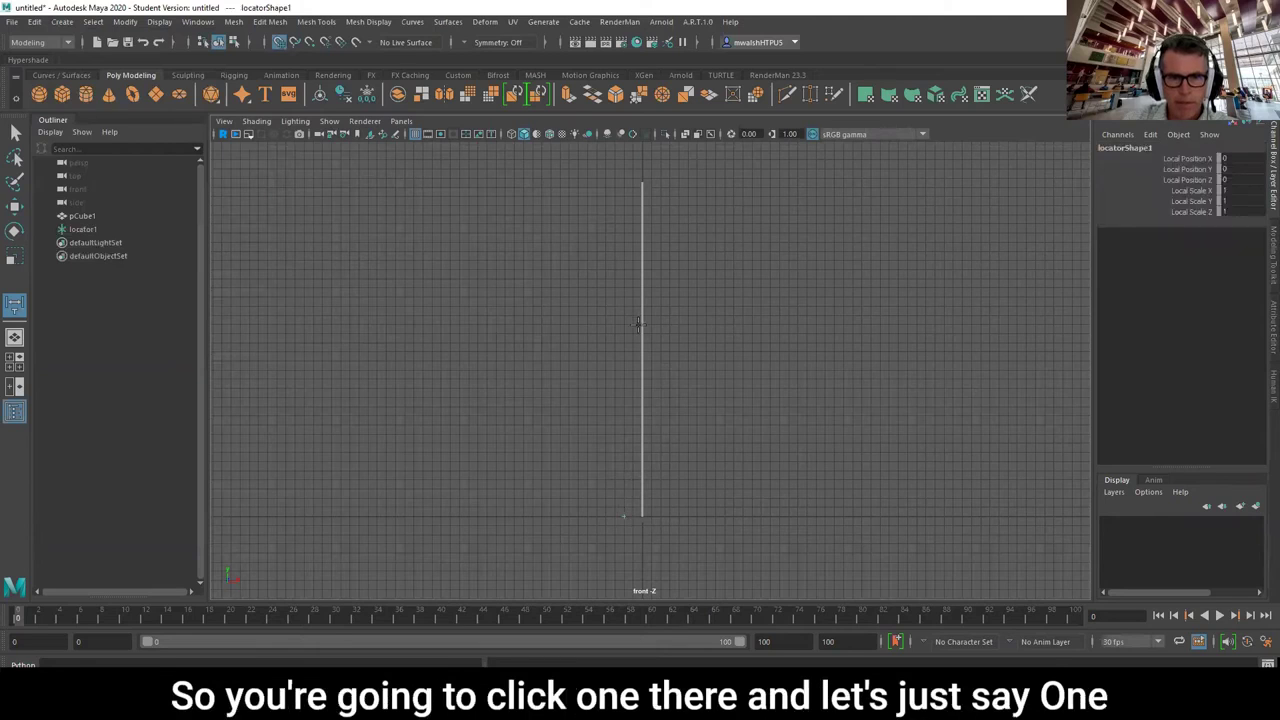
{"action": "left_click", "coordinate": [621, 182]}
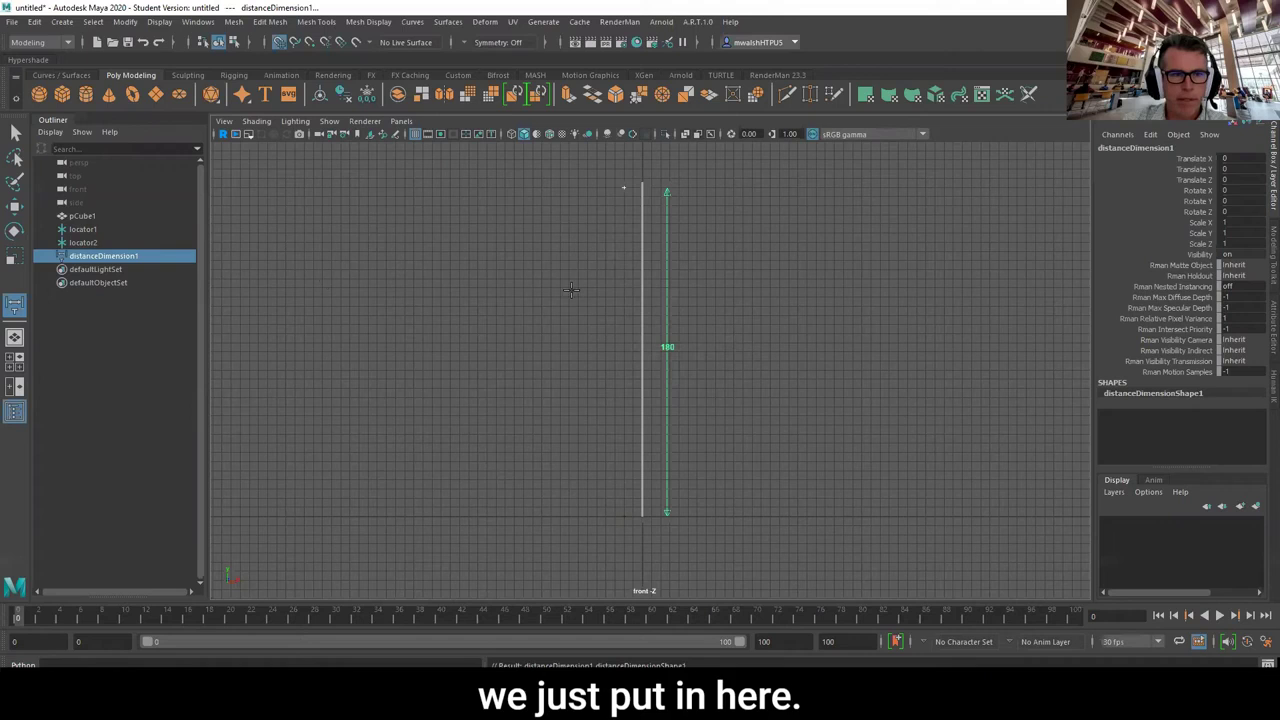
- Rename the upper locator, locator2, to TOP_locator
{"action": "left_click", "coordinate": [80, 244]}
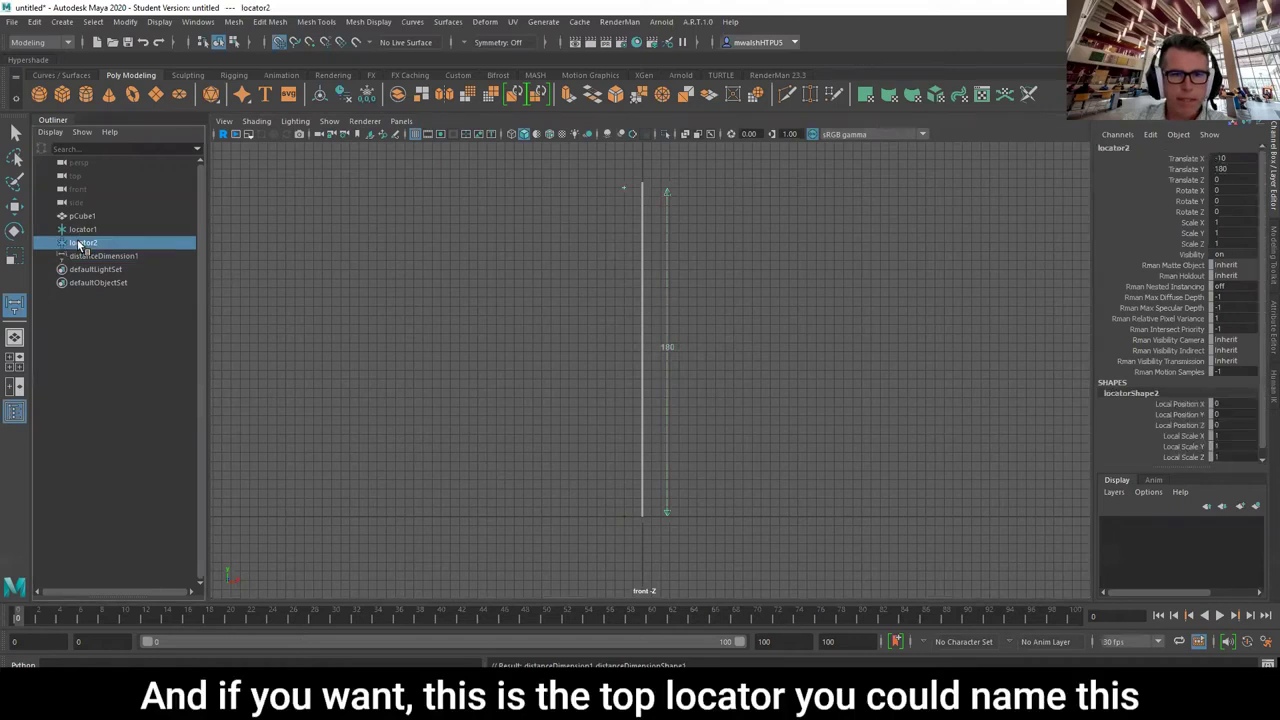
{"action": "double_click", "coordinate": [80, 244]}
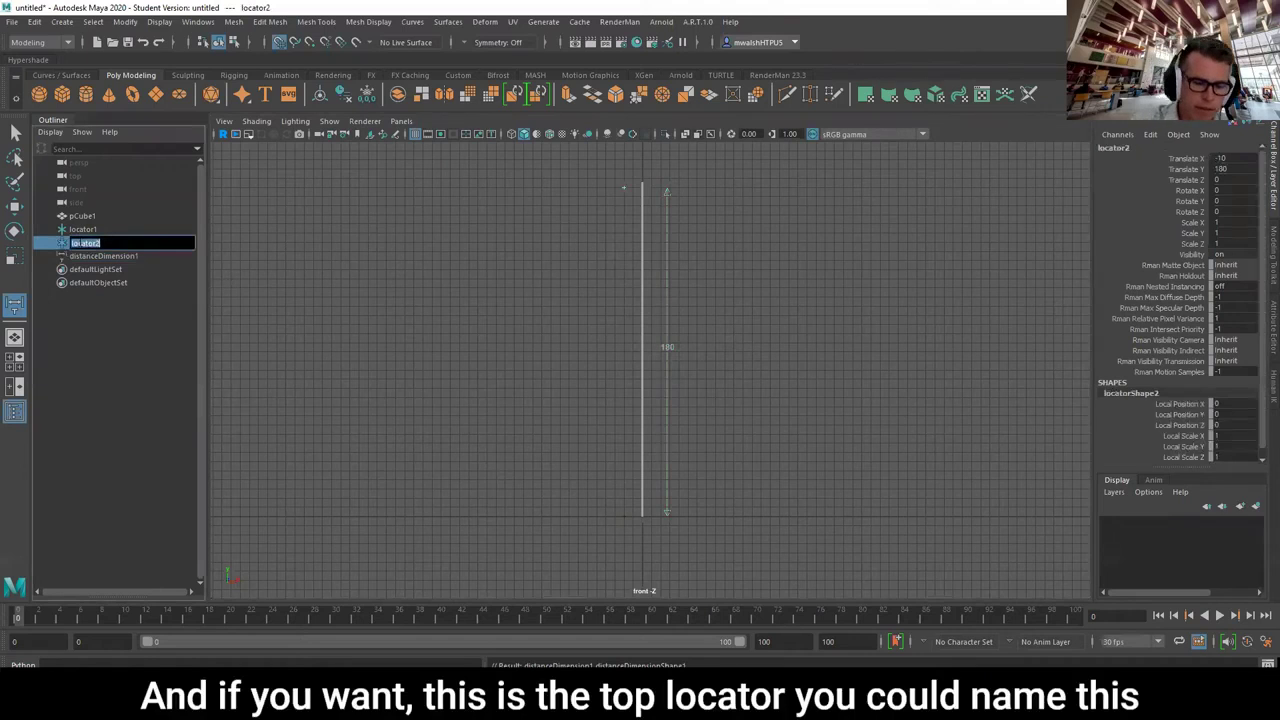
{"action": "type", "text": "TOP"}
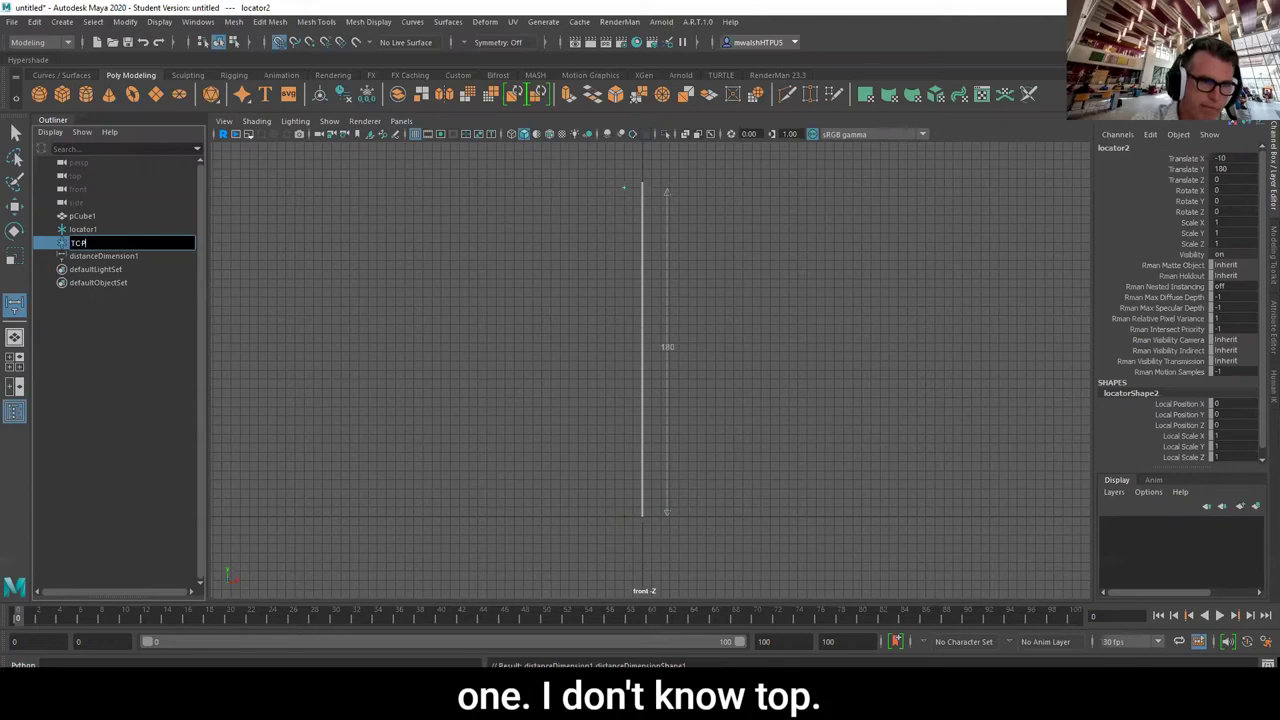
{"action": "type", "text": "_l"}
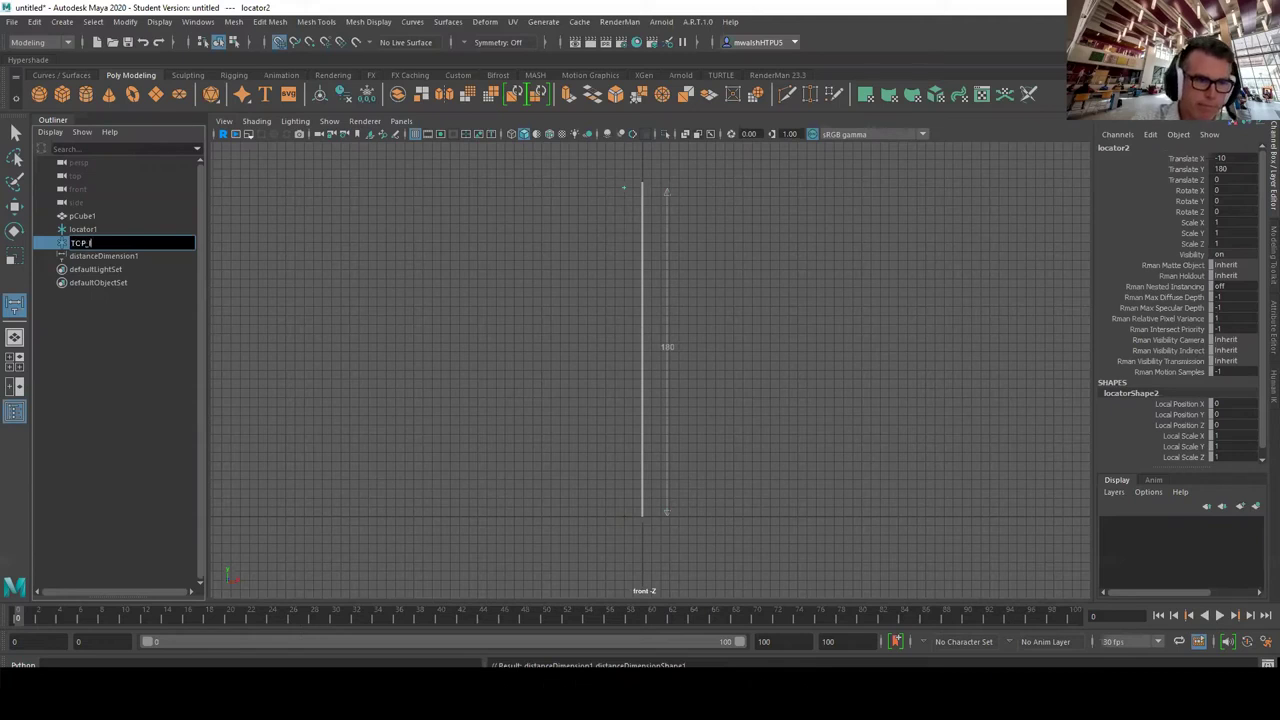
{"action": "type", "text": "ocator"}
{"action": "key", "text": "Return"}
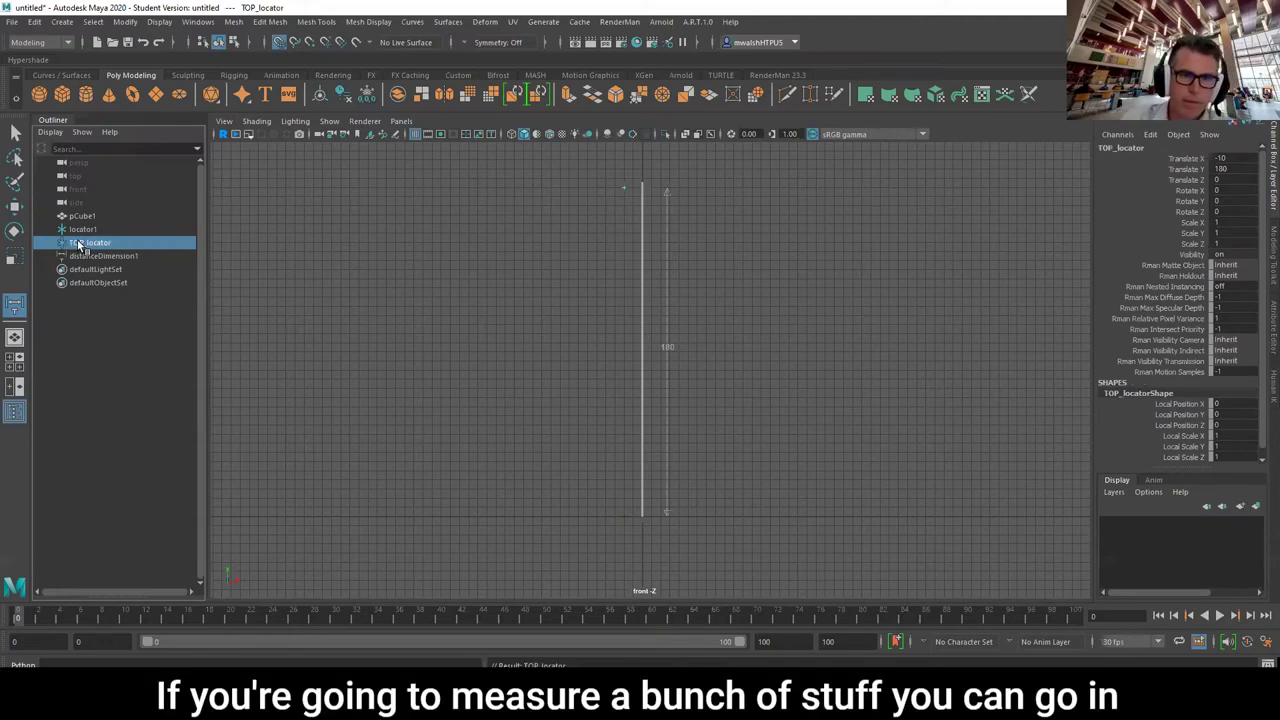
- Raise TOP_locator to Translate Y 182.88 so the distance dimension reads 182.88
{"action": "key", "text": "w"}
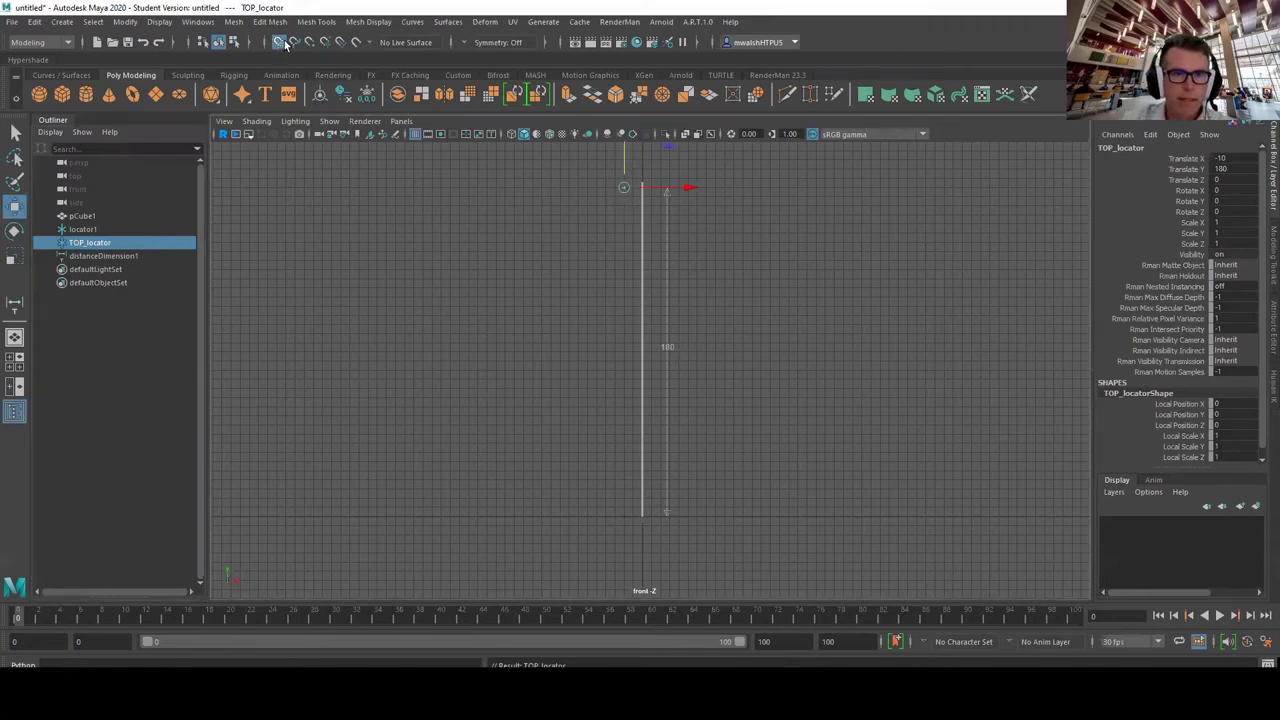
{"action": "scroll", "coordinate": [628, 167], "scroll_direction": "up", "scroll_amount": 3}
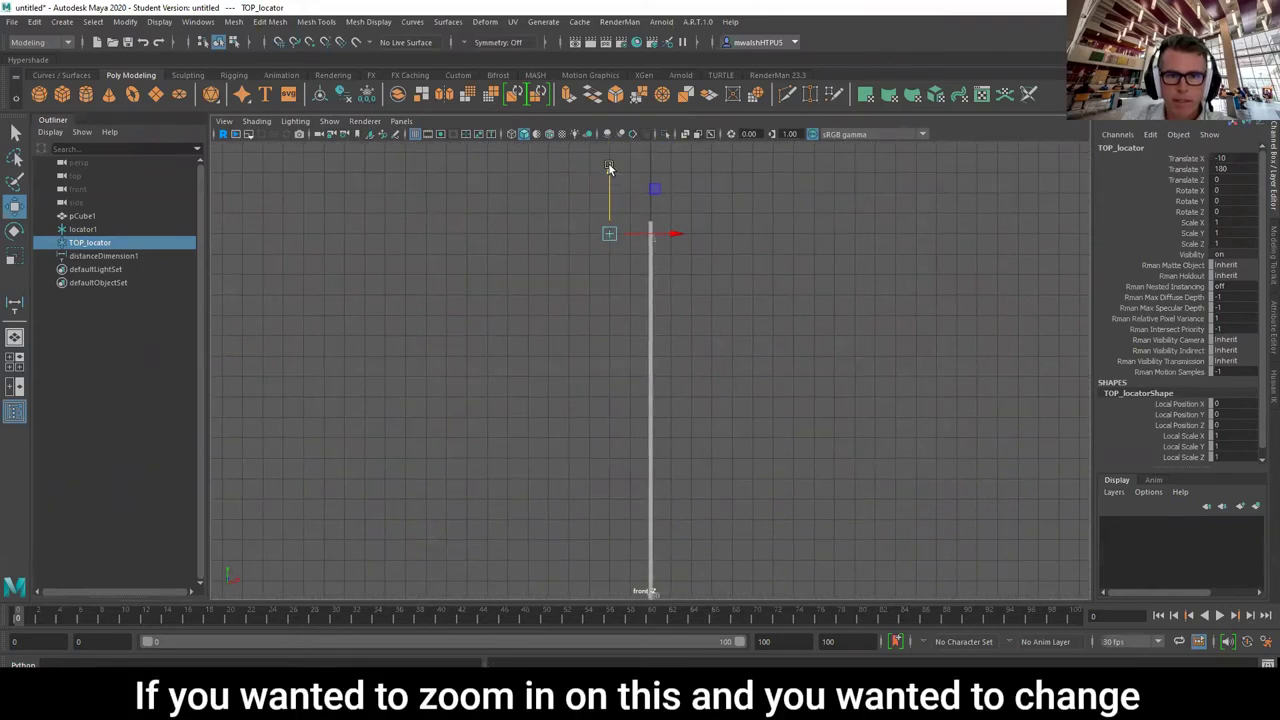
{"action": "left_click_drag", "start_coordinate": [607, 175], "coordinate": [615, 157]}
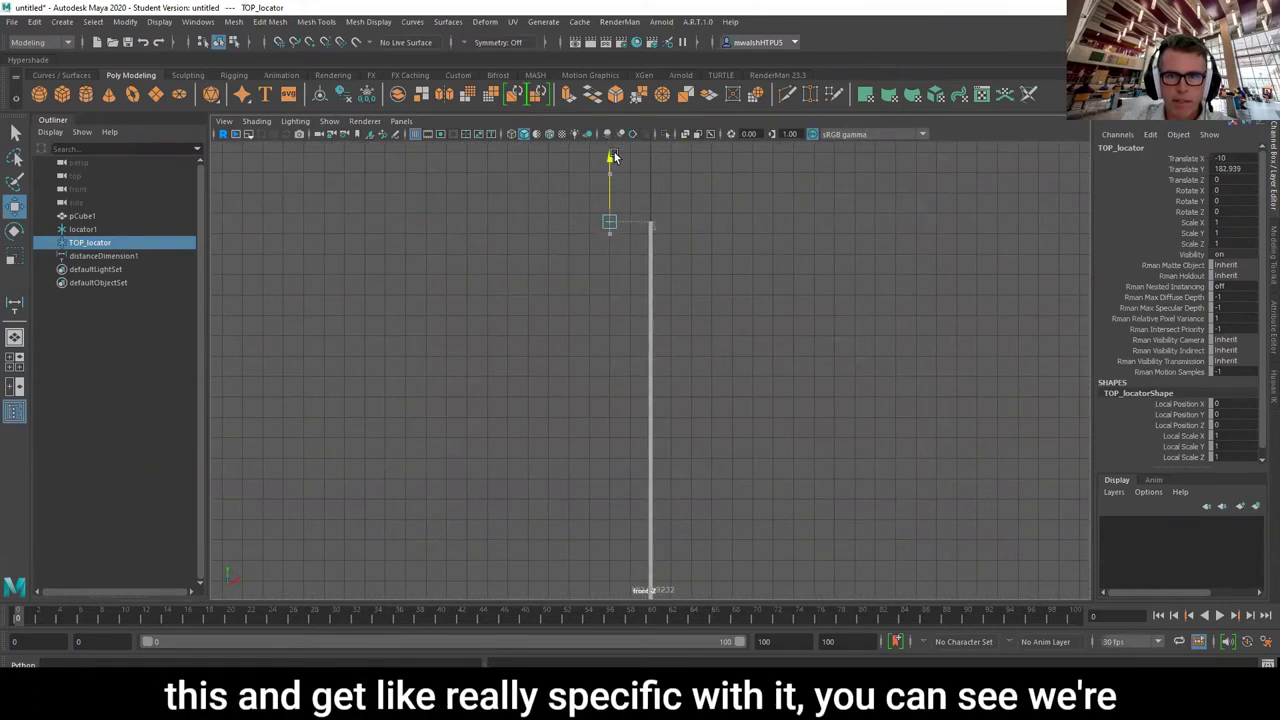
{"action": "double_click", "coordinate": [1247, 168]}
{"action": "type", "text": "182.88"}
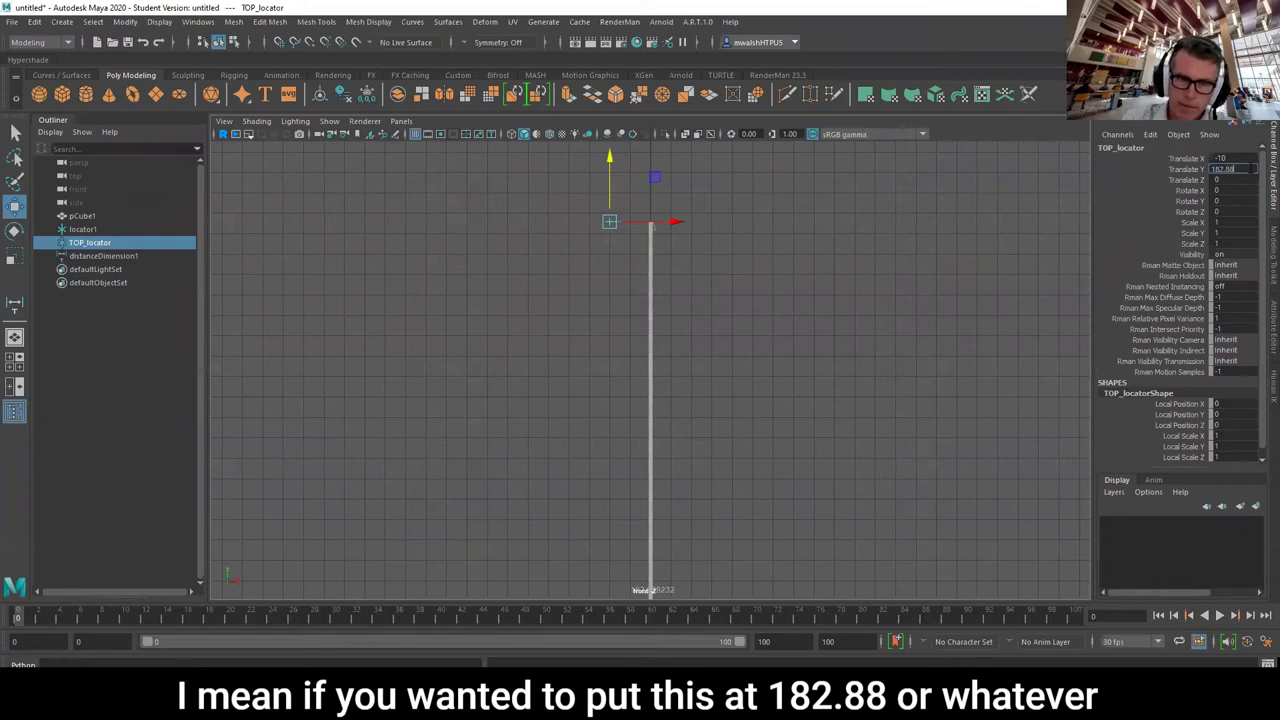
{"action": "key", "text": "Return"}
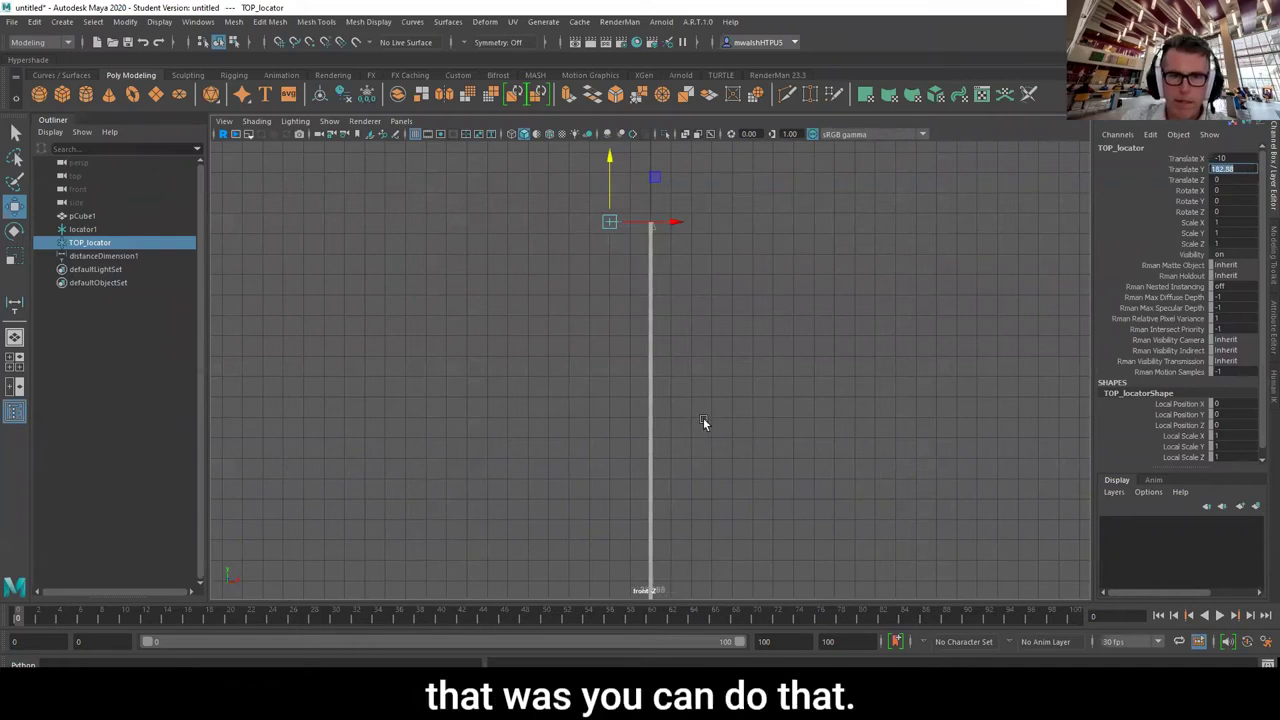
{"action": "mouse_move", "coordinate": [706, 423]}
{"action": "middle_mouse_down", "text": "alt"}
{"action": "mouse_move", "coordinate": [716, 468]}
{"action": "mouse_move", "coordinate": [708, 357]}
{"action": "mouse_move", "coordinate": [686, 431]}
{"action": "mouse_move", "coordinate": [695, 409]}
{"action": "middle_mouse_up", "text": "alt"}
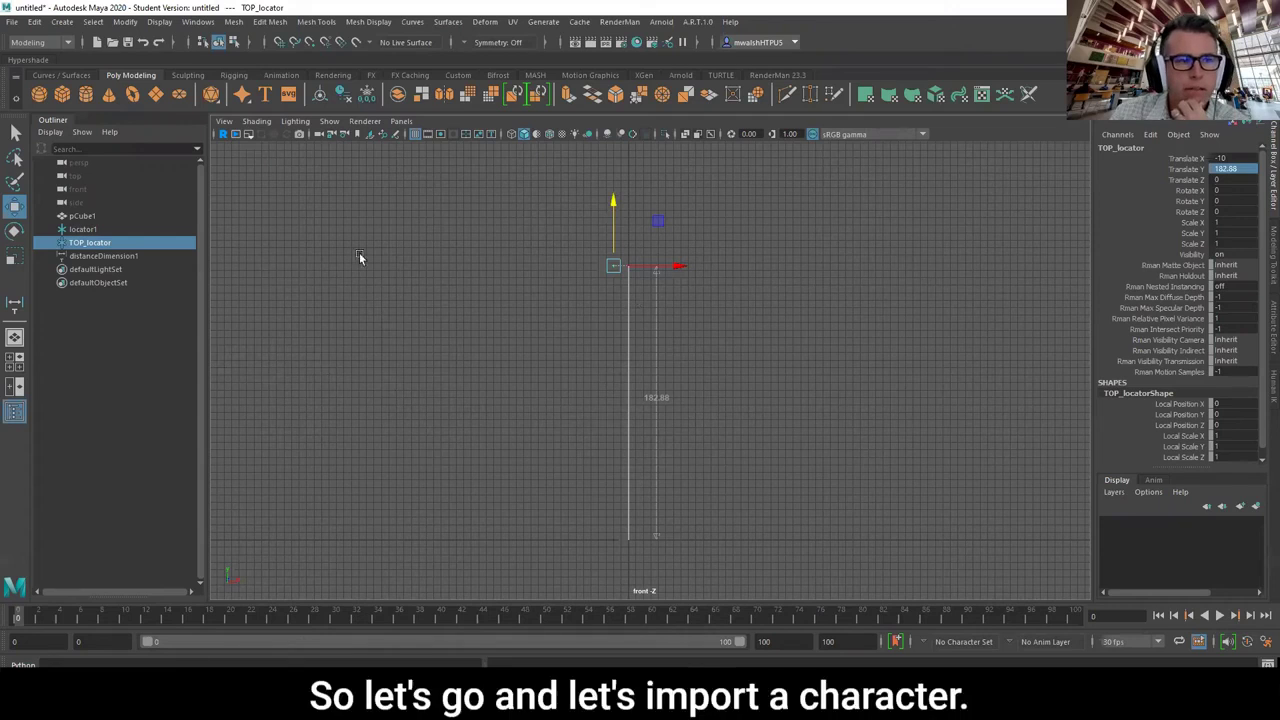
- Import Boxing copy 2.fbx and select its mixamorig:Hips rig for removal
{"action": "left_click", "coordinate": [12, 21]}
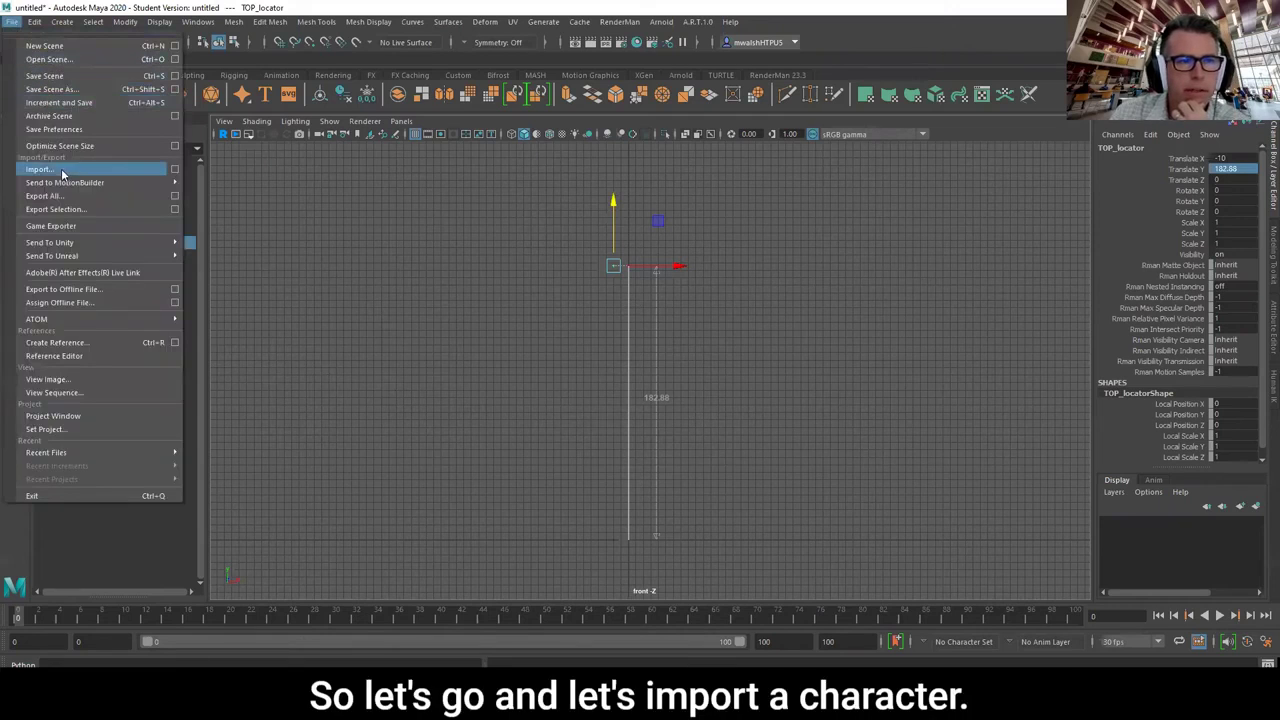
{"action": "left_click", "coordinate": [60, 171]}
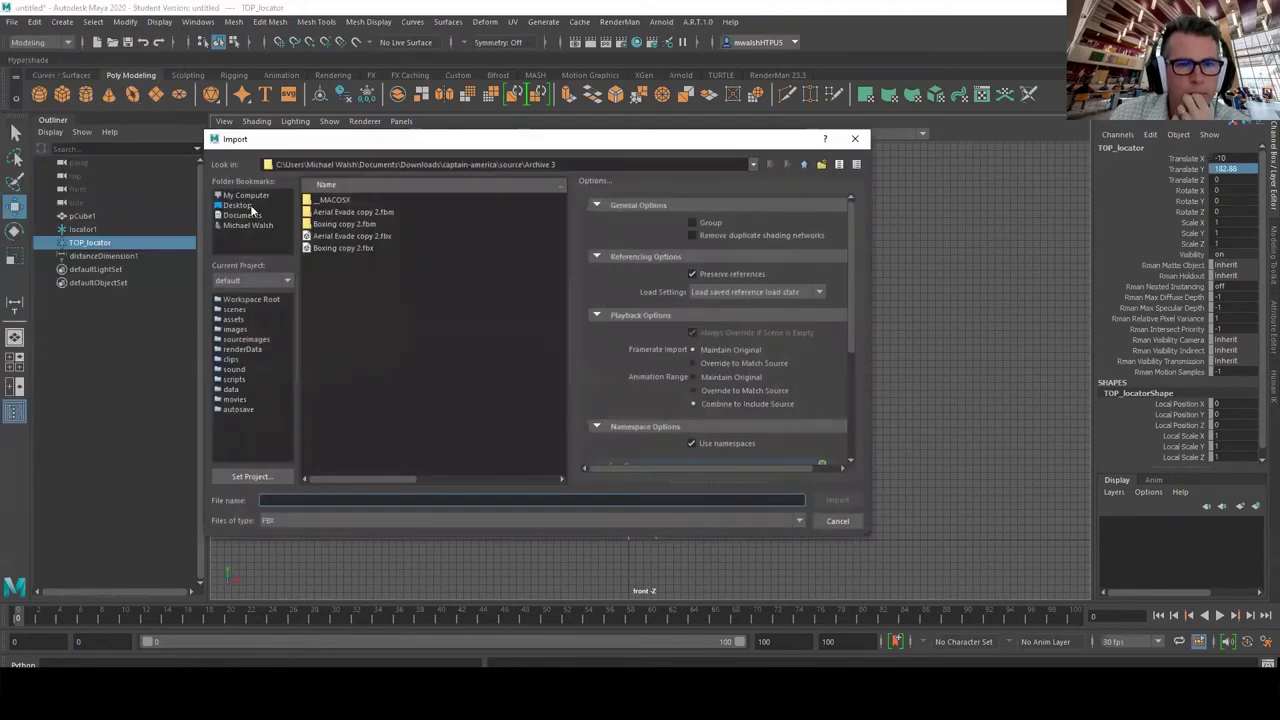
{"action": "double_click", "coordinate": [336, 248]}
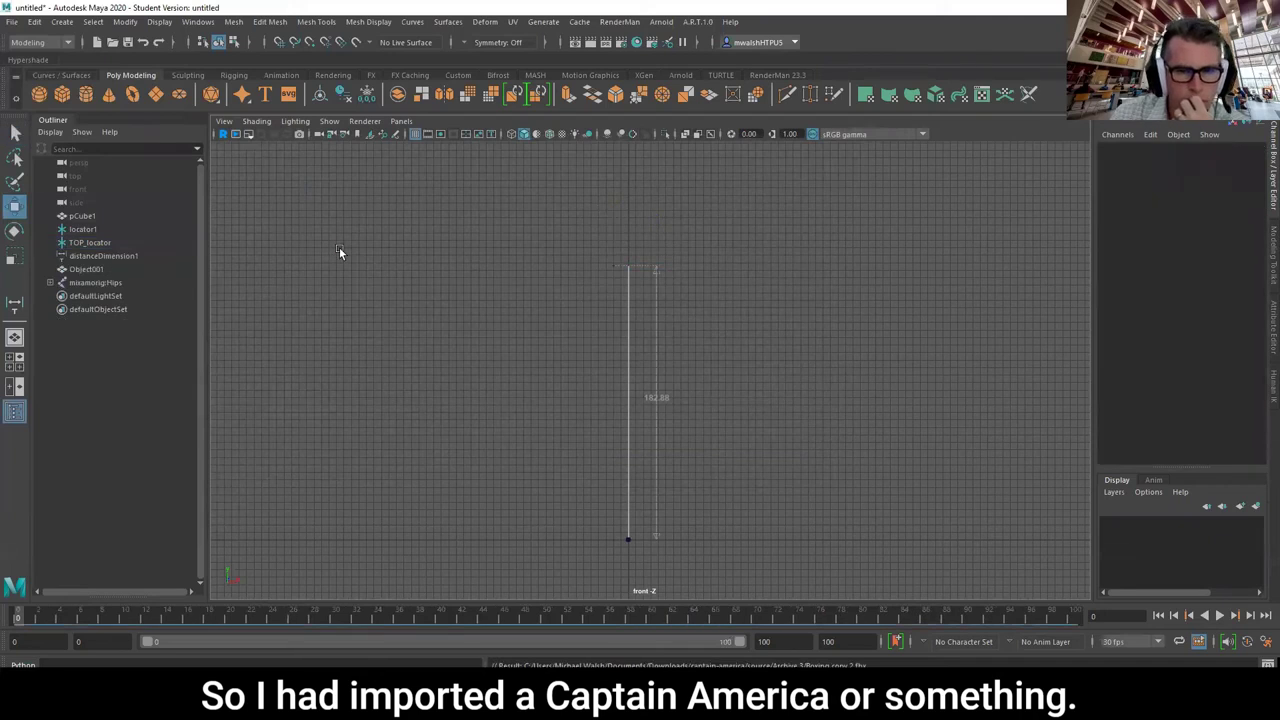
{"action": "left_click", "coordinate": [94, 283]}
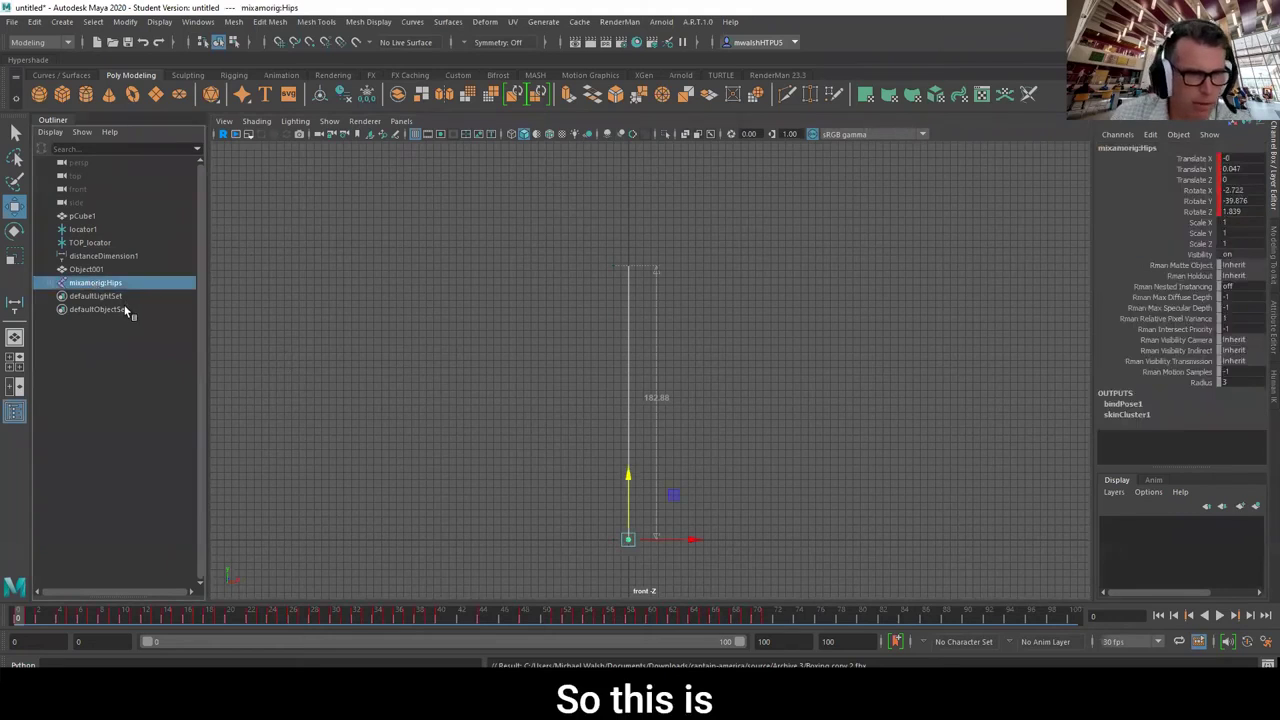
{"action": "left_click", "coordinate": [84, 270]}
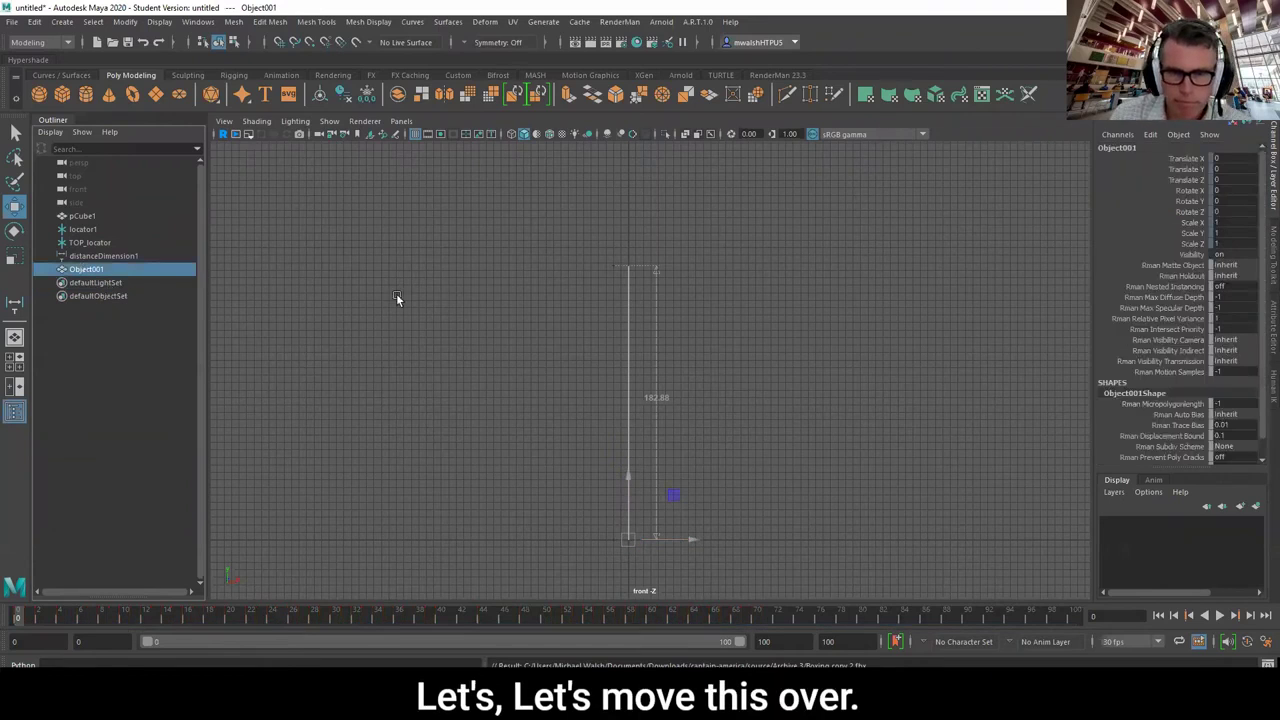
- Shift pCube1 slightly right along X and frame the view on Object001
{"action": "left_click", "coordinate": [626, 307]}
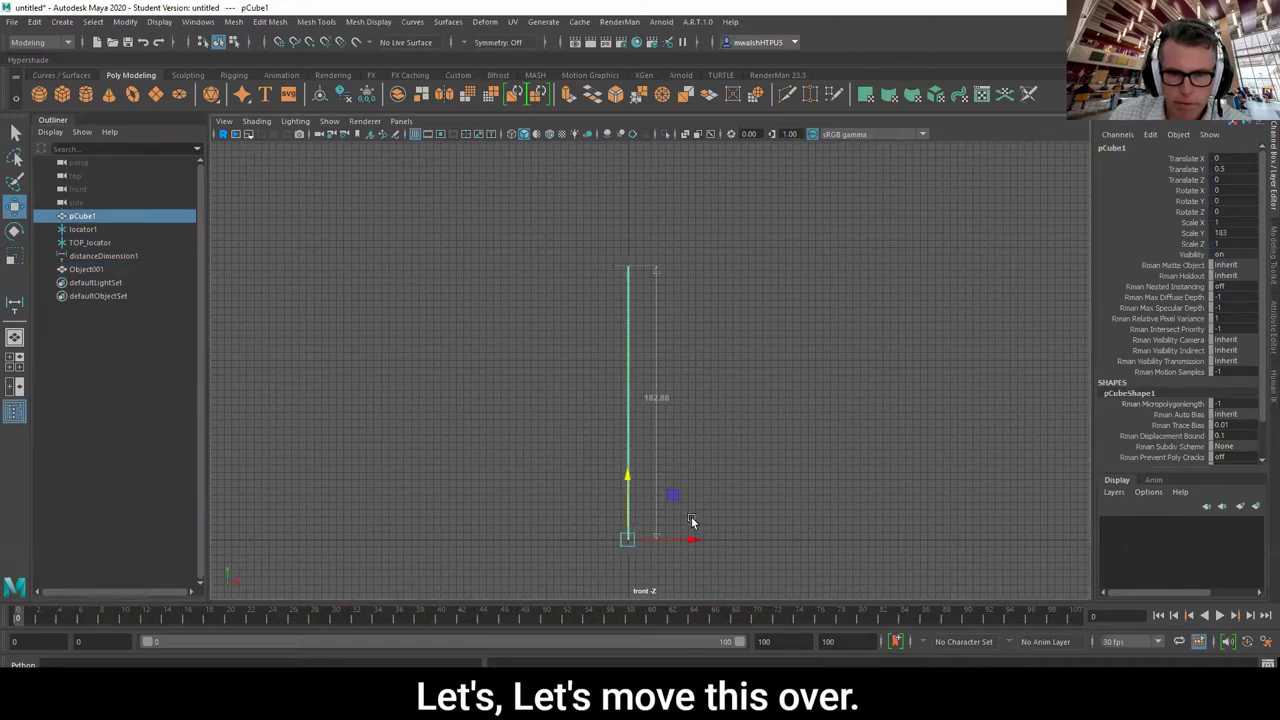
{"action": "left_click_drag", "start_coordinate": [692, 539], "coordinate": [707, 541]}
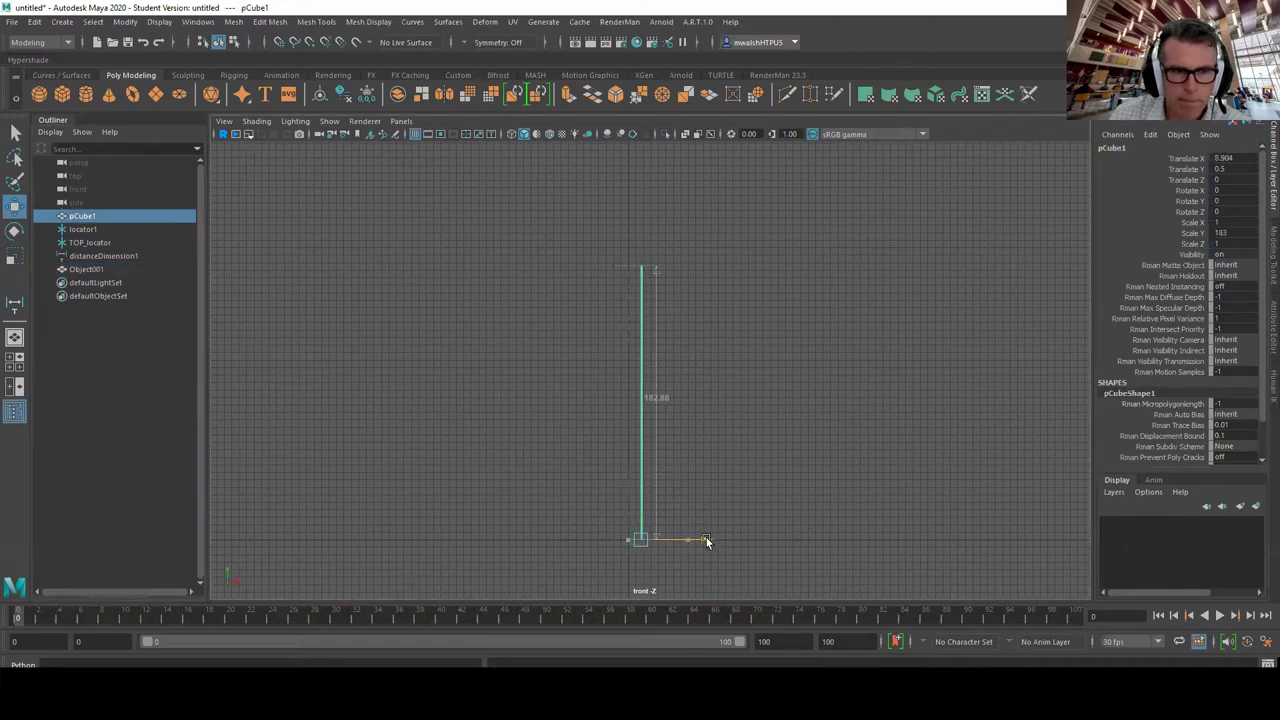
{"action": "left_click", "coordinate": [82, 269]}
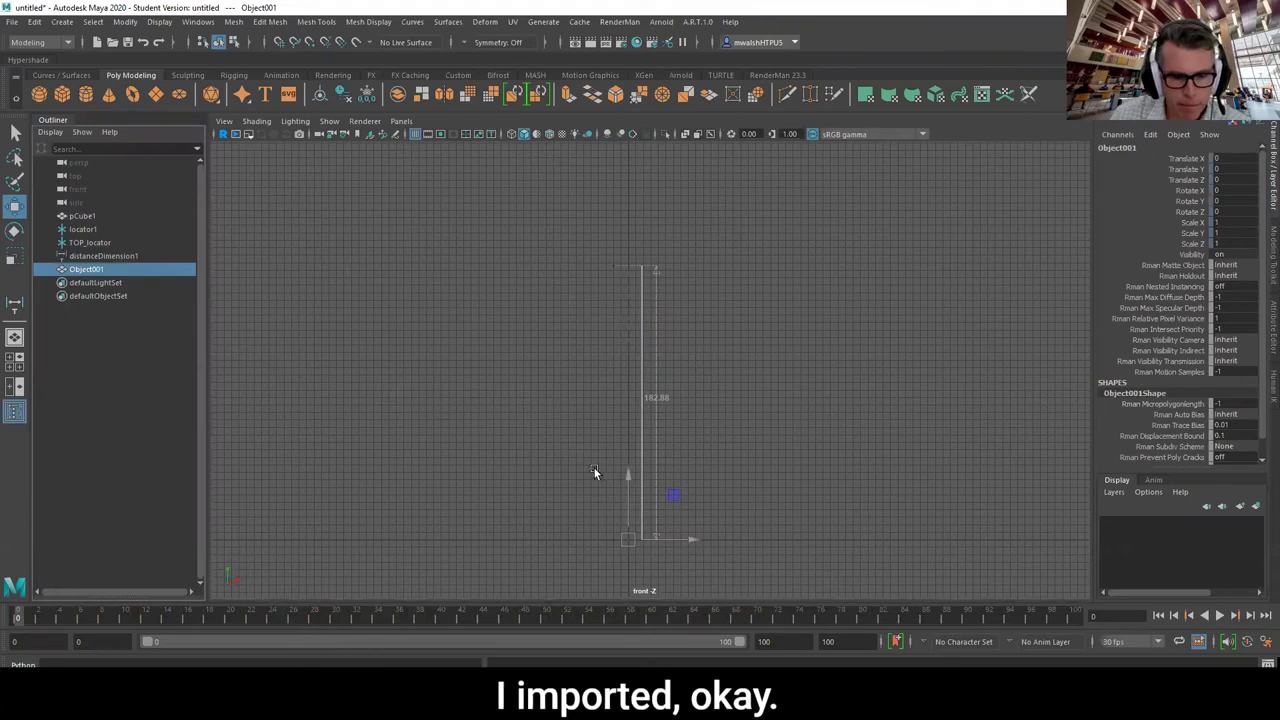
{"action": "key", "text": "f"}
{"action": "scroll", "coordinate": [662, 436], "scroll_direction": "up", "scroll_amount": 8}
{"action": "scroll", "coordinate": [662, 436], "scroll_direction": "down", "scroll_amount": 8}
- Rename the imported character Object001 to cap
{"action": "scroll", "coordinate": [662, 432], "scroll_direction": "up", "scroll_amount": 3}
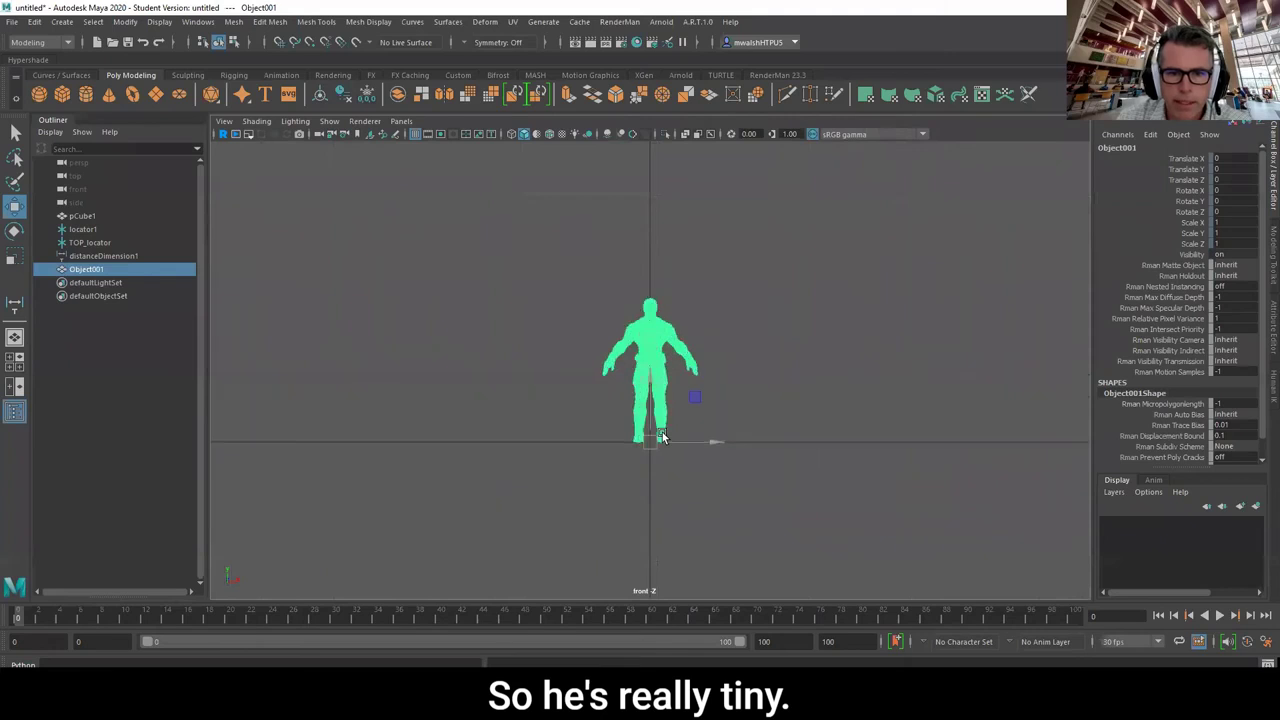
{"action": "double_click", "coordinate": [100, 268]}
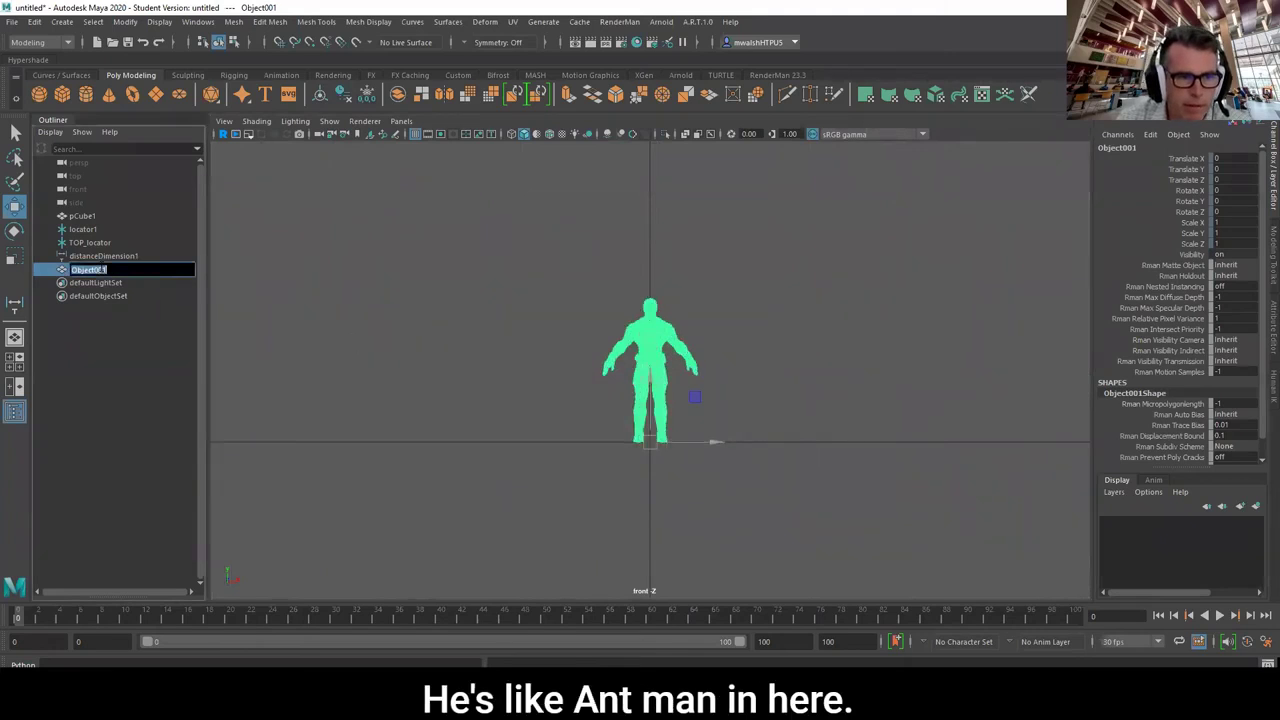
{"action": "type", "text": "cap"}
{"action": "key", "text": "Return"}
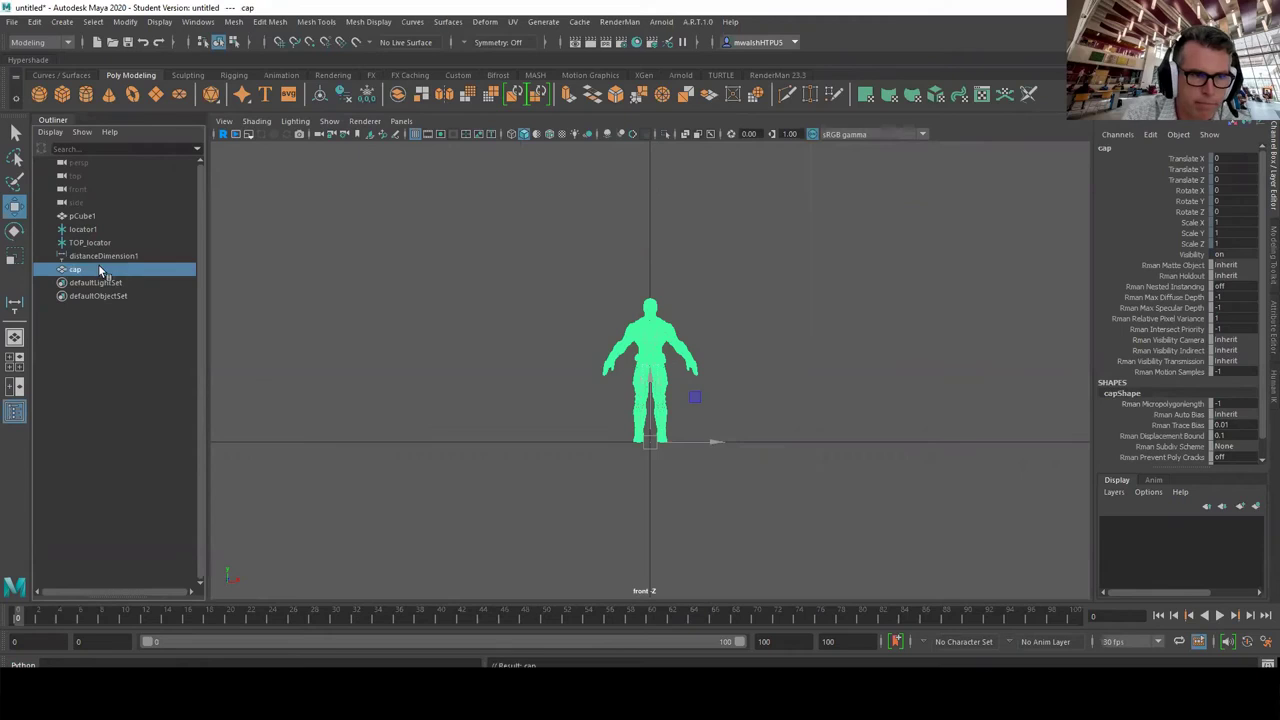
- Turn on textured display and open the cap character's Material Attributes
{"action": "key", "text": "6"}
{"action": "left_click", "coordinate": [725, 383]}
{"action": "scroll", "coordinate": [726, 389], "scroll_direction": "up", "scroll_amount": 3}
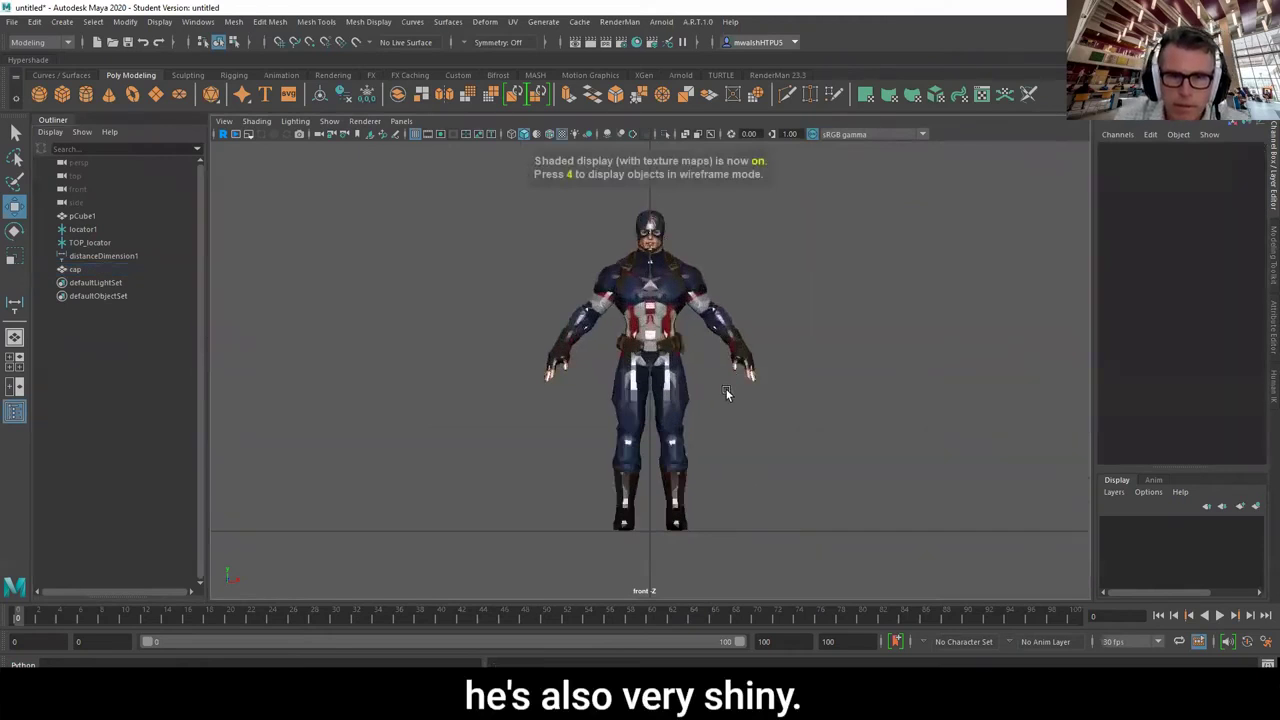
{"action": "left_click", "coordinate": [662, 293]}
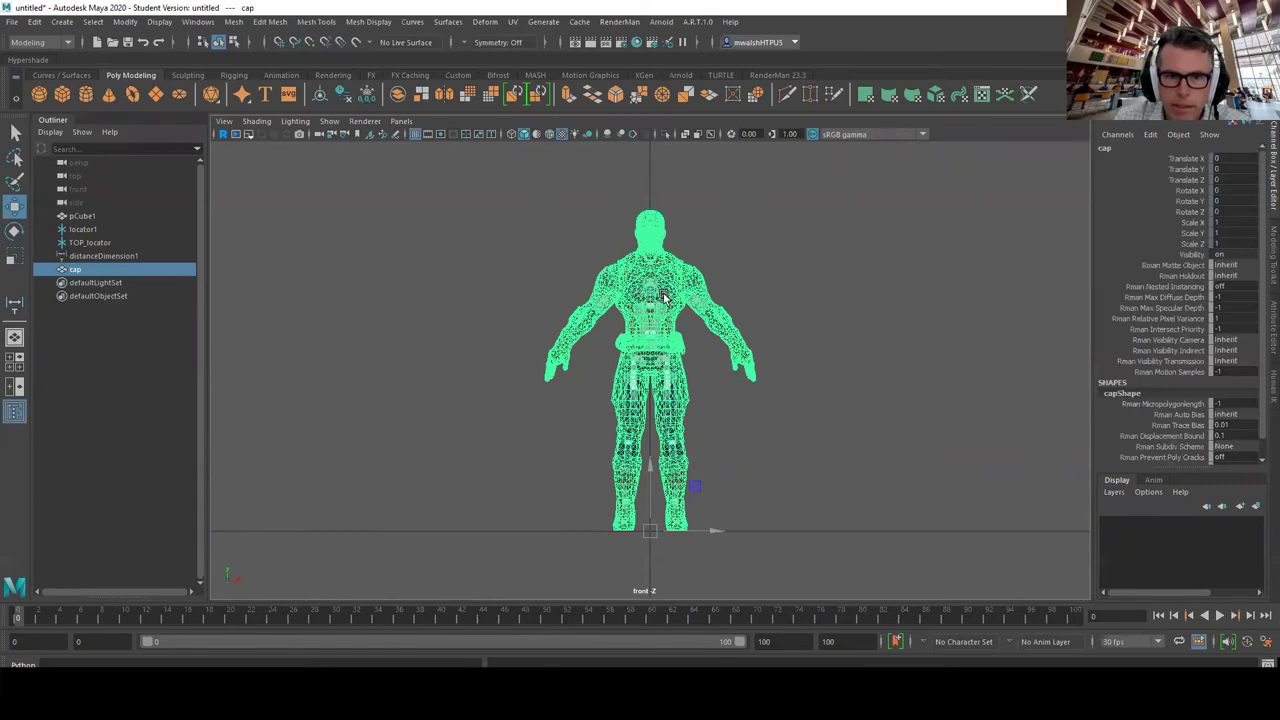
{"action": "right_click_drag", "start_coordinate": [662, 293], "coordinate": [651, 620]}
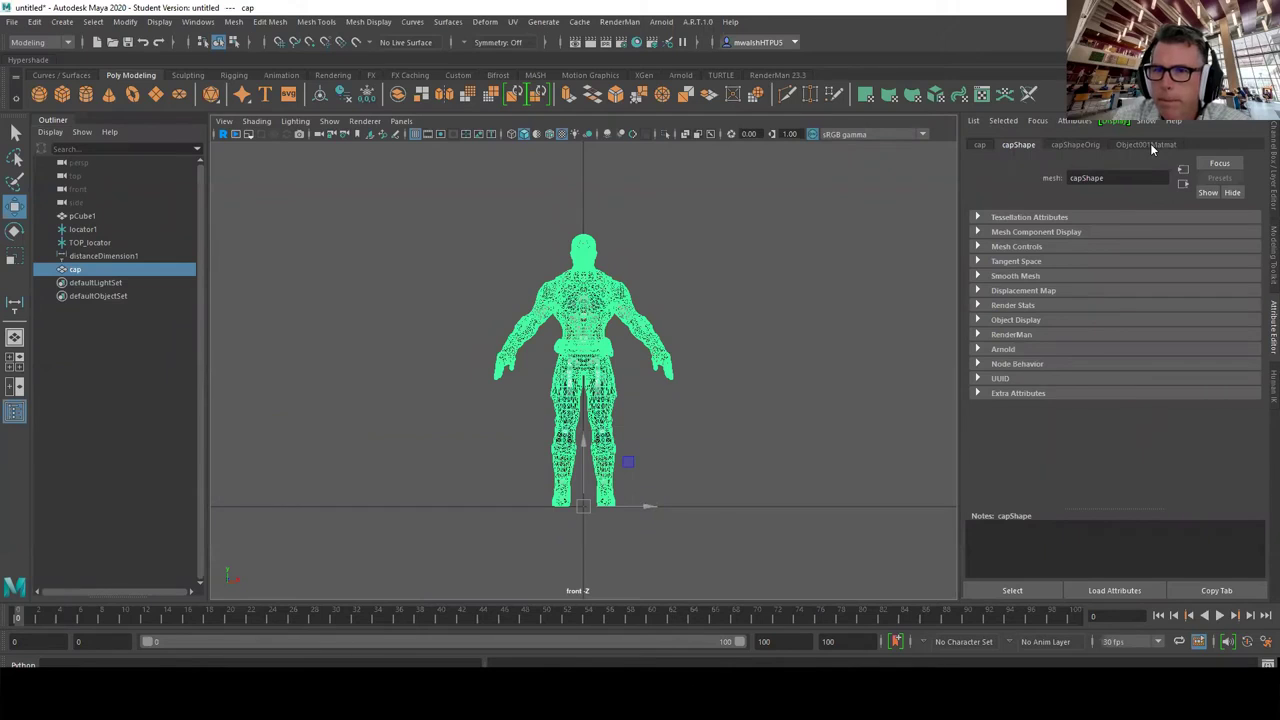
- Change the character's material type from Phong to Lambert
{"action": "left_click", "coordinate": [1150, 143]}
{"action": "left_click", "coordinate": [1137, 264]}
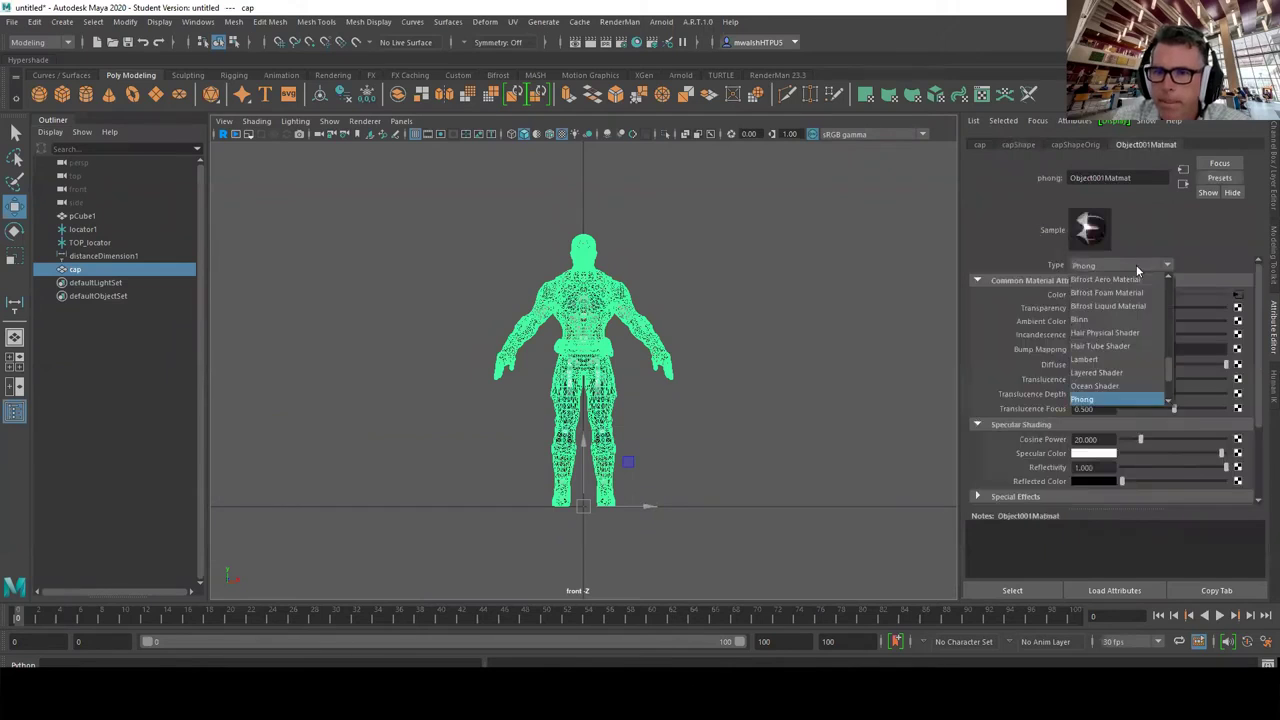
{"action": "left_click", "coordinate": [1084, 359]}
{"action": "left_click", "coordinate": [662, 406]}
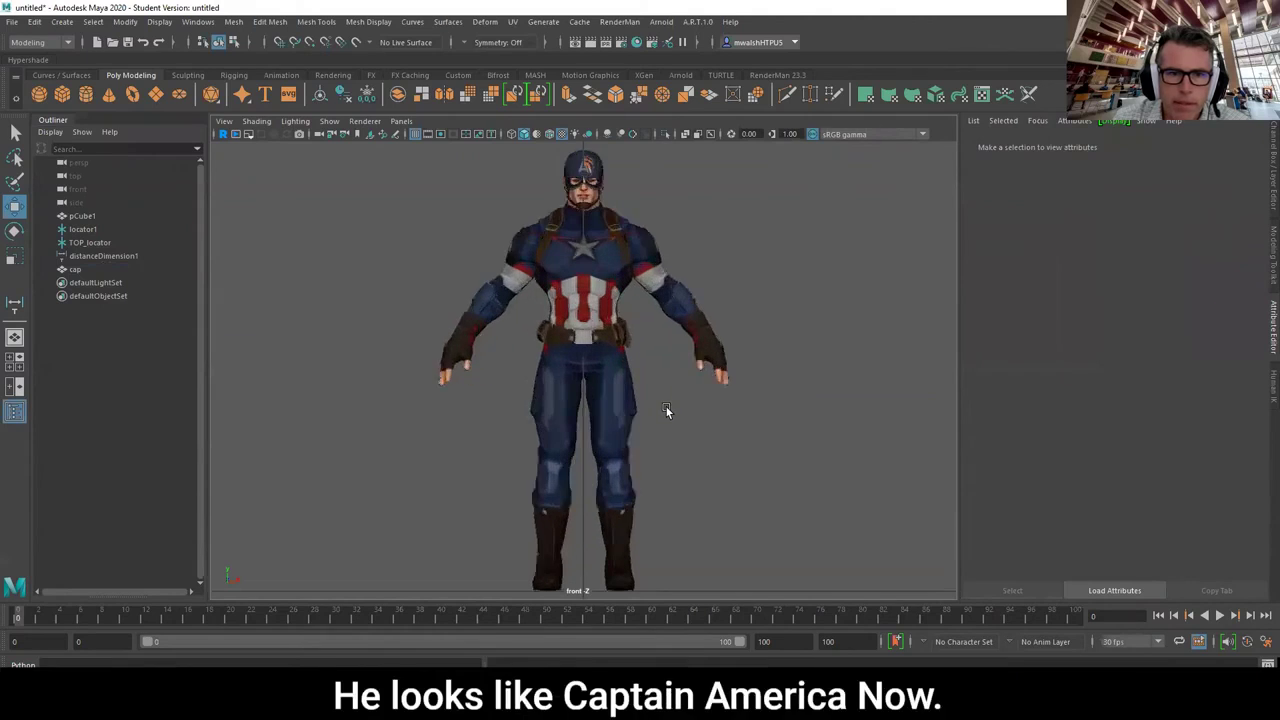
{"action": "key", "text": "f"}
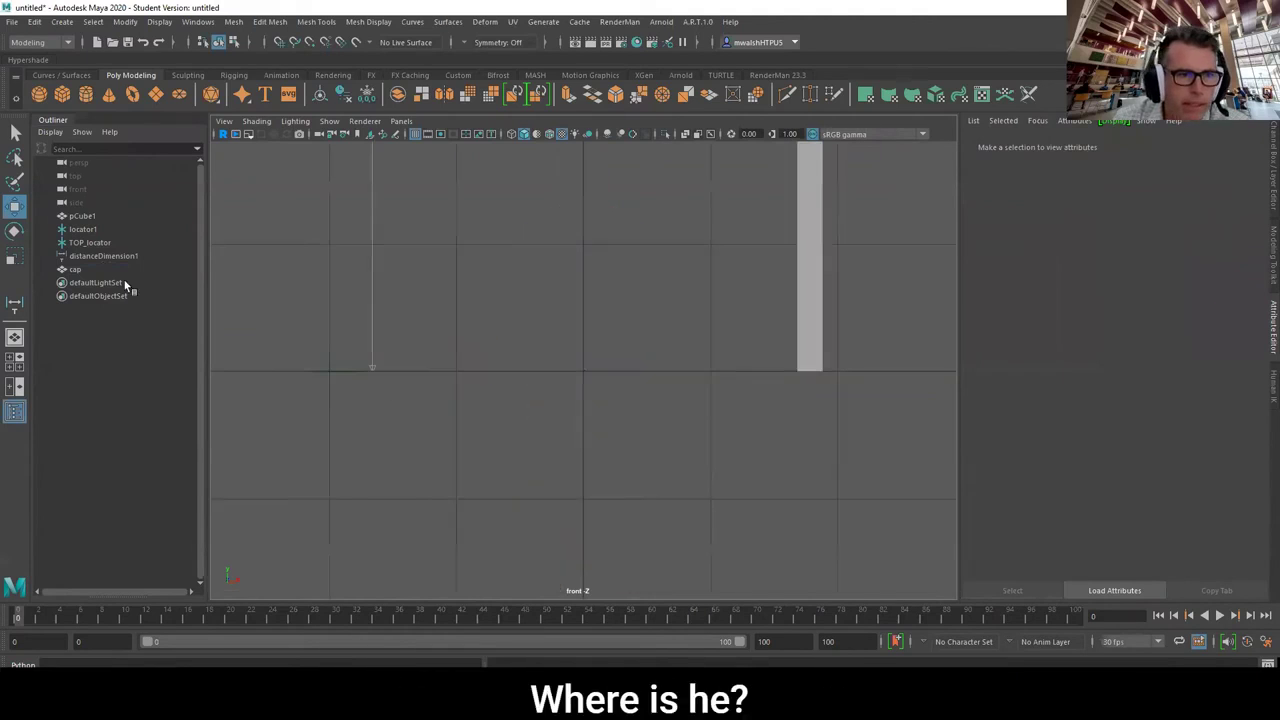
- Unlock cap's Translate, Rotate and Scale channels in the Channel Box
{"action": "left_click", "coordinate": [80, 269]}
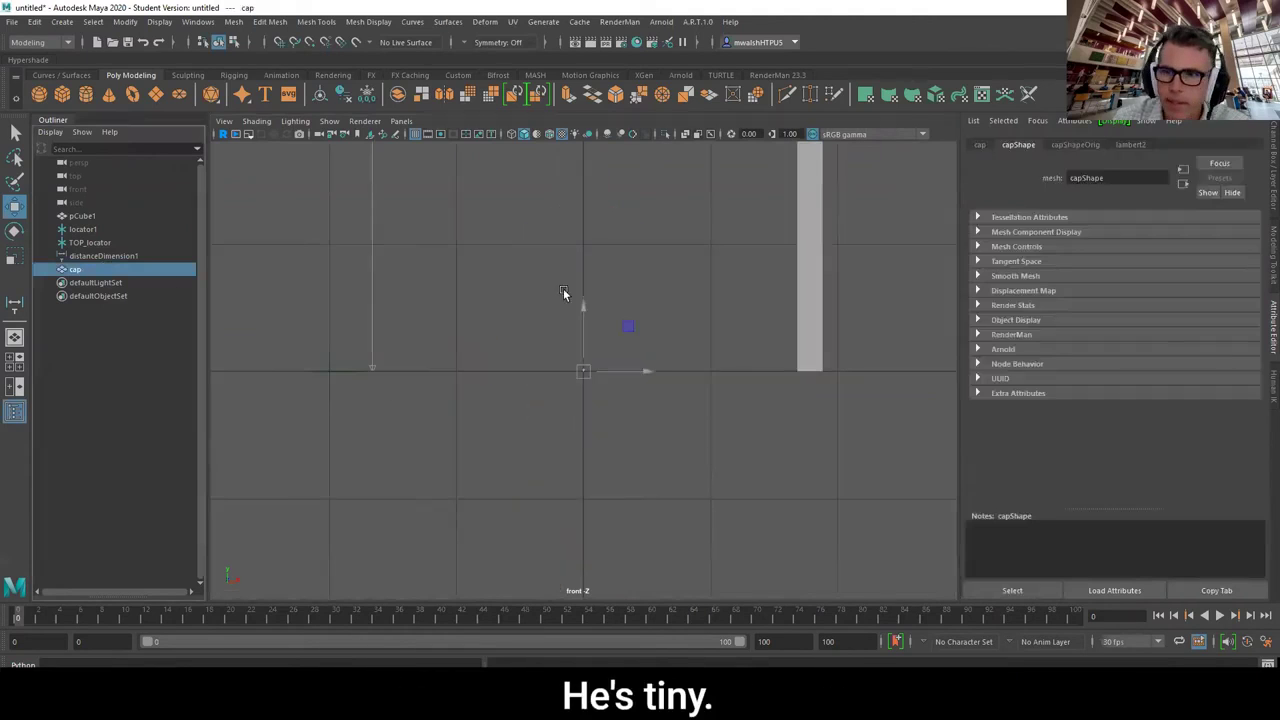
{"action": "left_click", "coordinate": [1267, 175]}
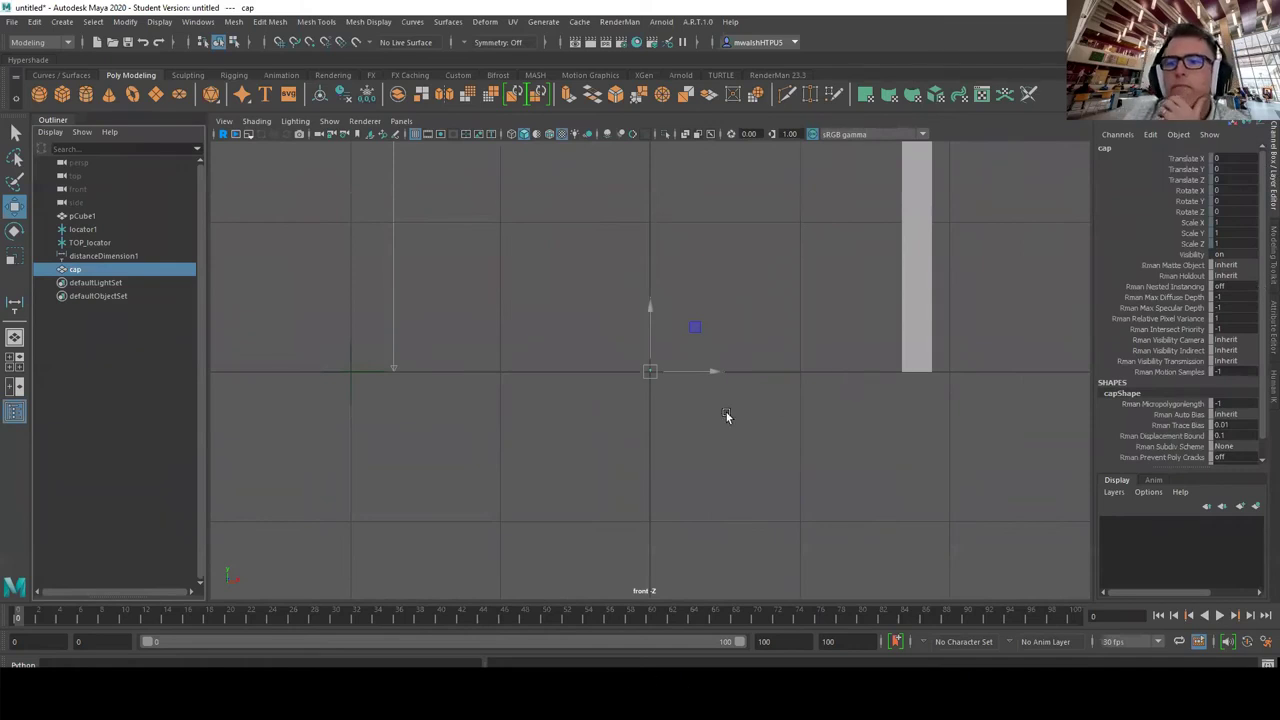
{"action": "left_click", "coordinate": [1192, 245]}
{"action": "left_click", "coordinate": [1187, 162], "text": "shift"}
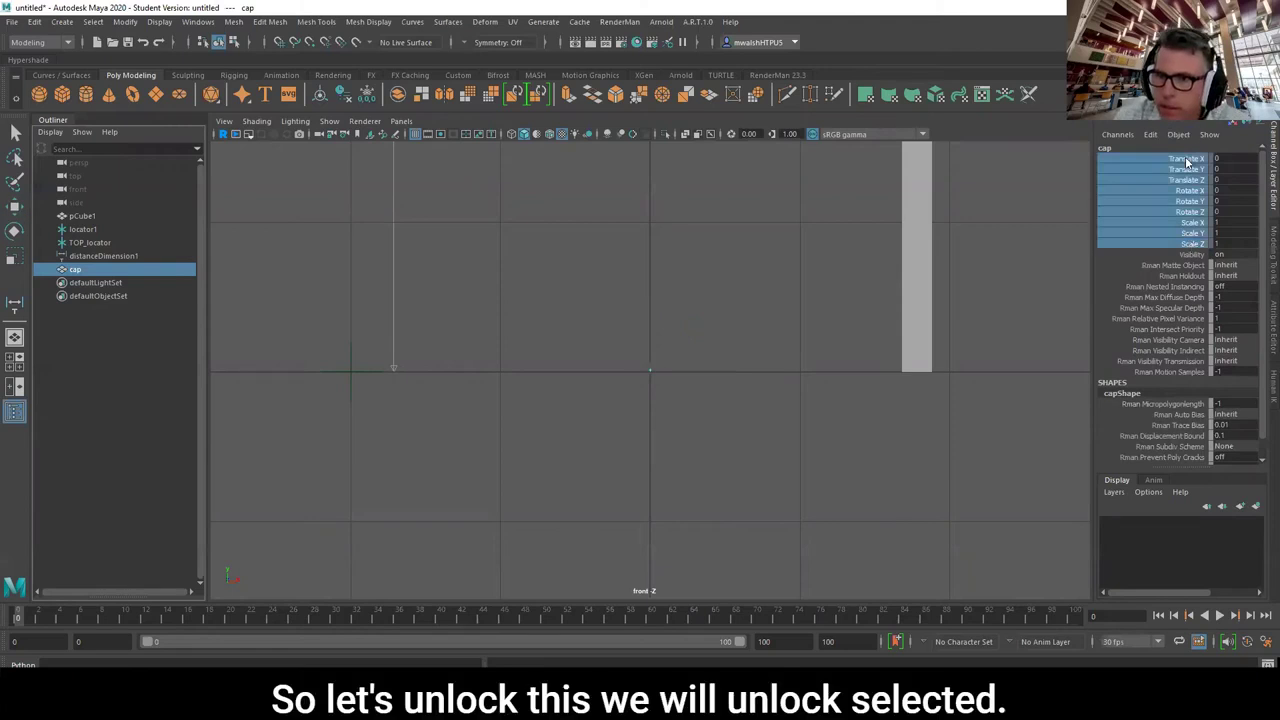
{"action": "right_click", "coordinate": [1187, 163]}
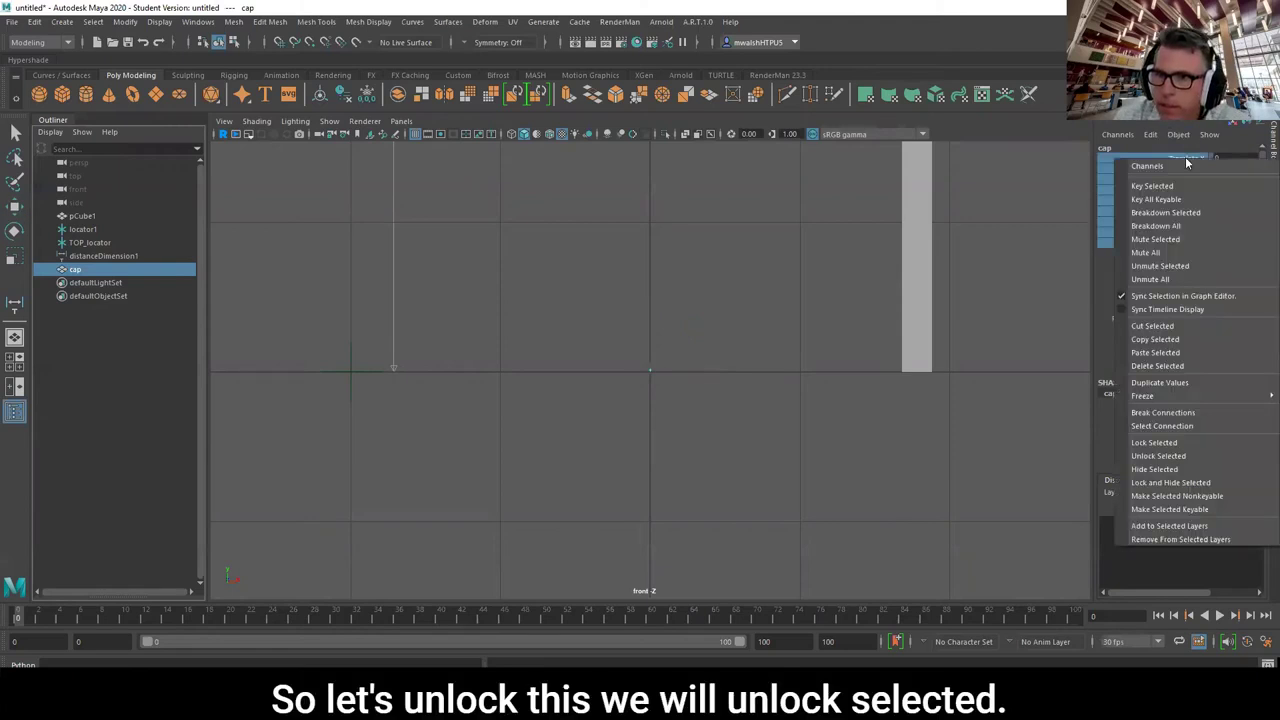
{"action": "left_click", "coordinate": [1183, 456]}
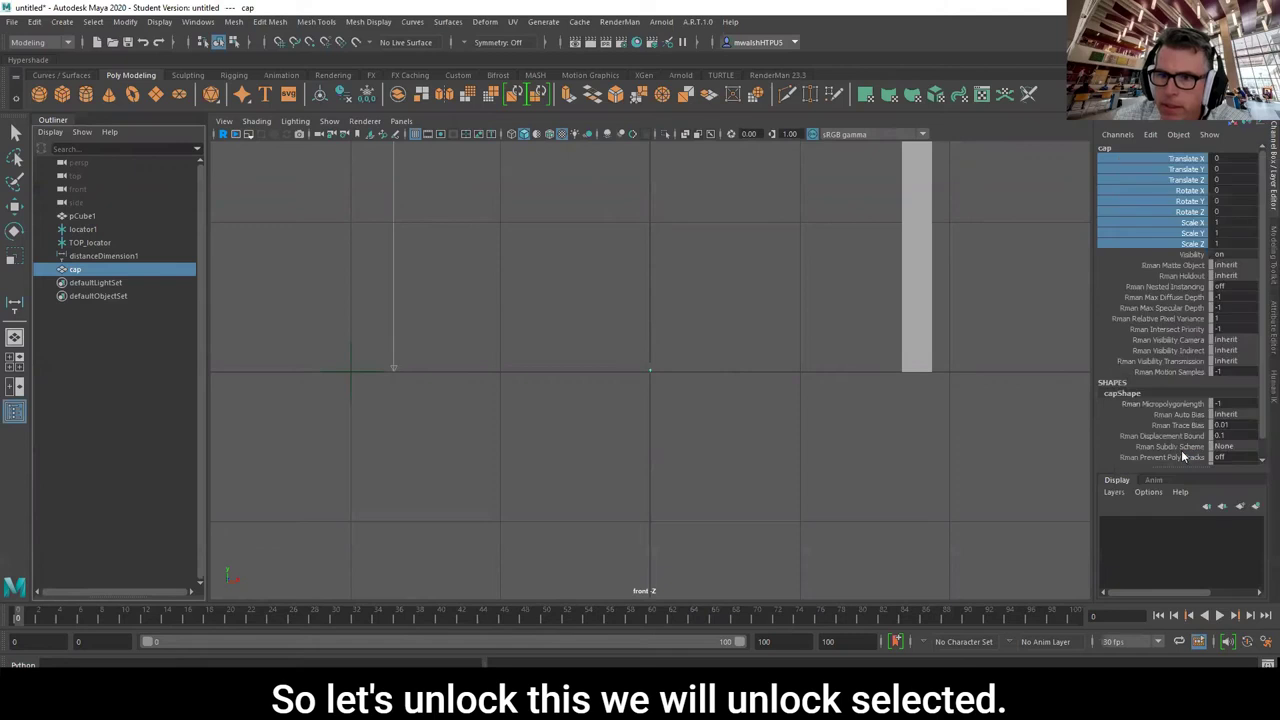
- Set cap's Scale X, Y and Z to 100 in the Channel Box, zooming out the front view
{"action": "left_click", "coordinate": [699, 408]}
{"action": "left_click_drag", "start_coordinate": [600, 342], "coordinate": [714, 417]}
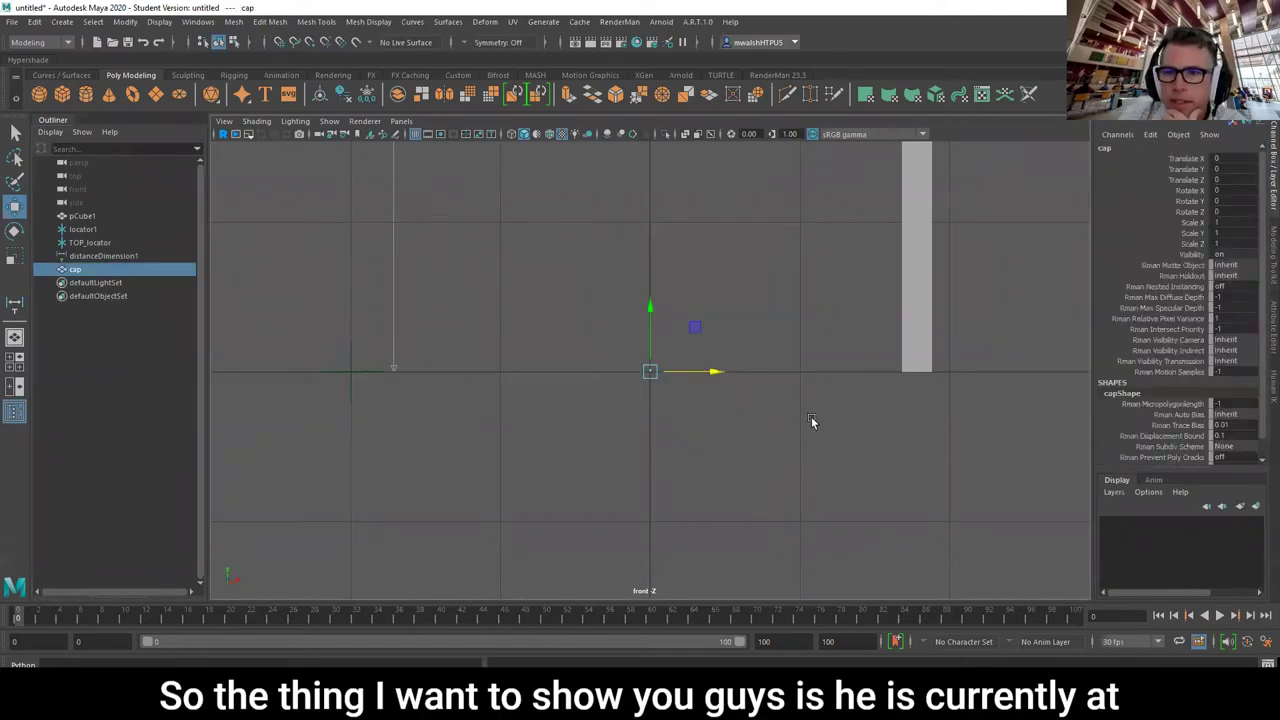
{"action": "left_click_drag", "start_coordinate": [1226, 222], "coordinate": [1231, 240]}
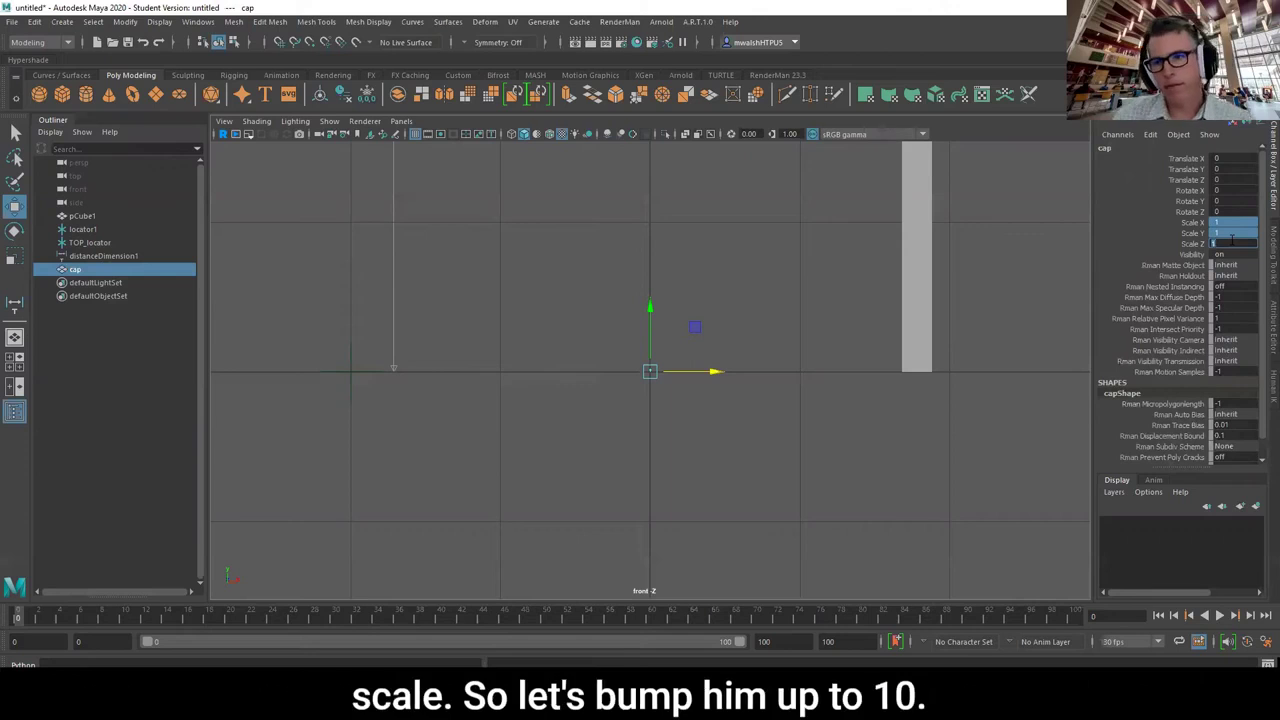
{"action": "key", "text": "Return"}
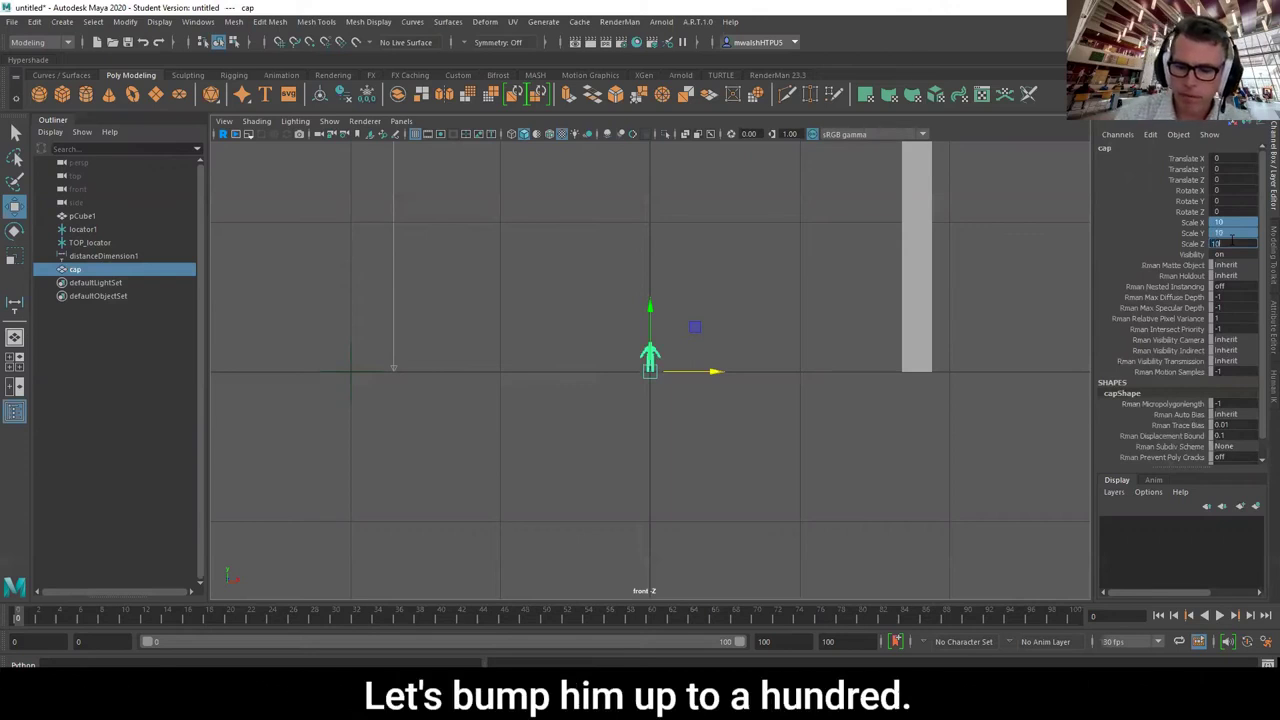
{"action": "key", "text": "Return"}
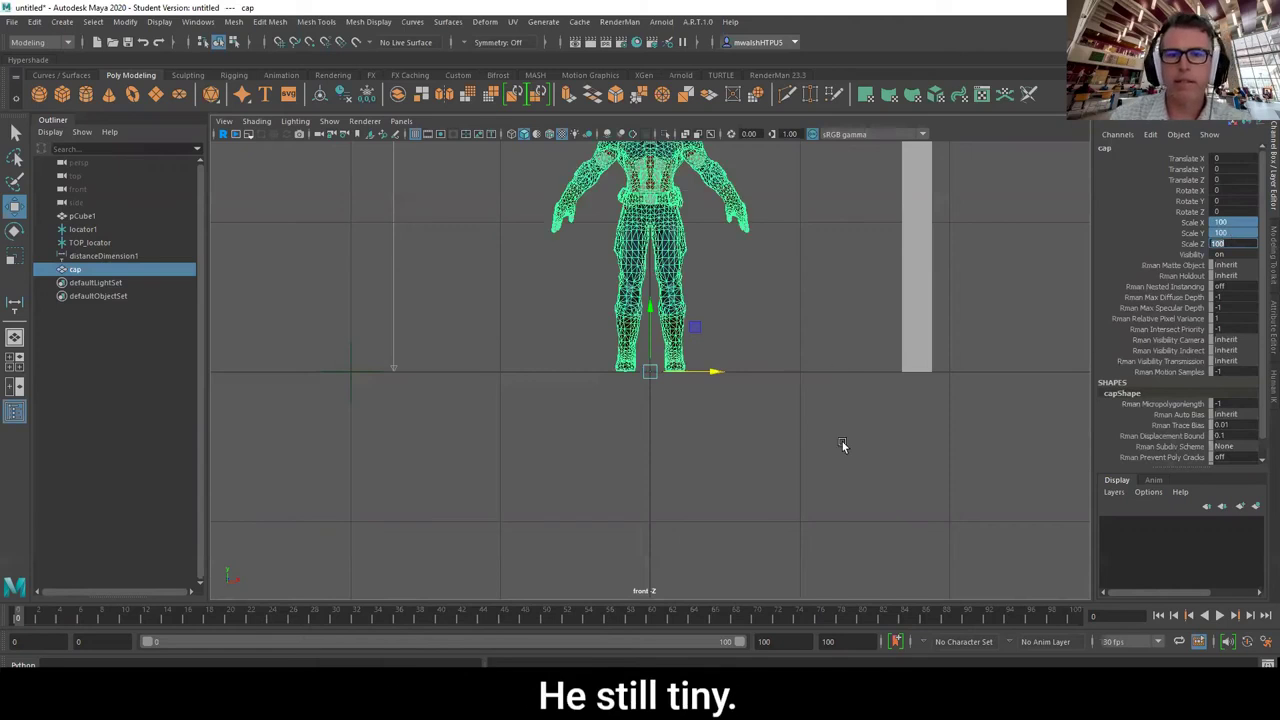
{"action": "scroll", "coordinate": [842, 441], "scroll_direction": "down", "scroll_amount": 3}
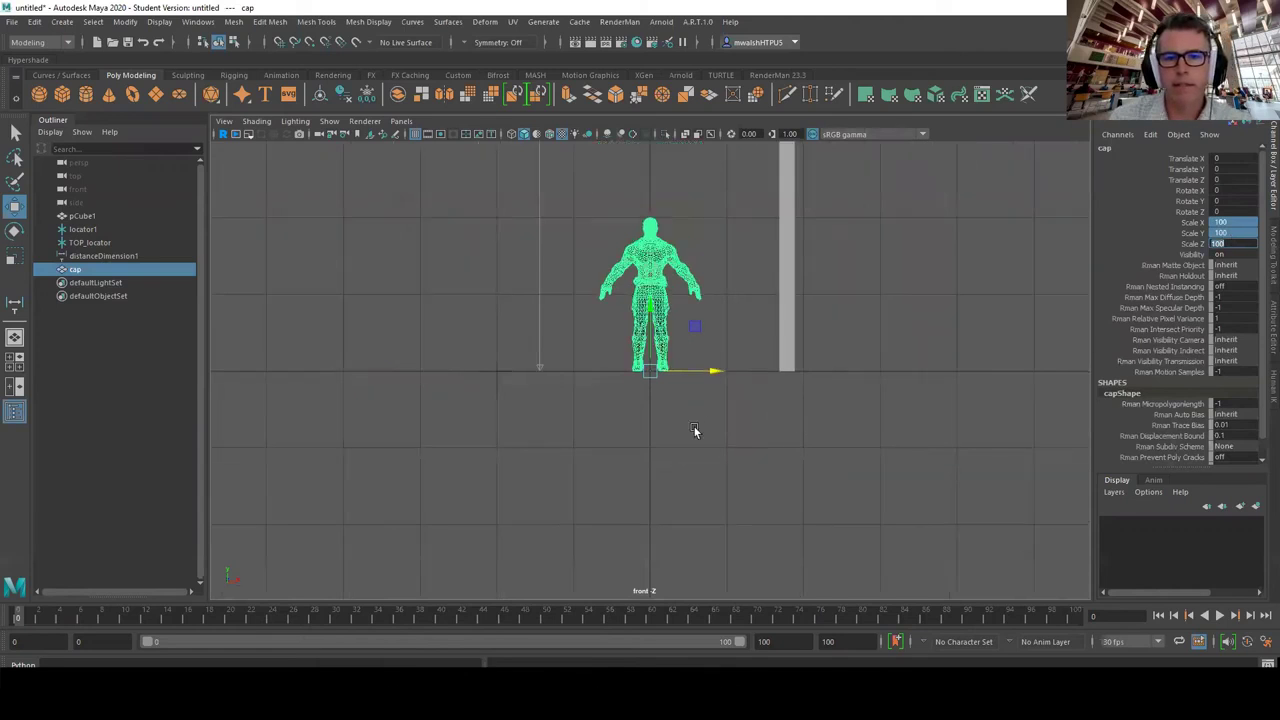
{"action": "scroll", "coordinate": [694, 427], "scroll_direction": "down", "scroll_amount": 3}
{"action": "scroll", "coordinate": [692, 427], "scroll_direction": "down", "scroll_amount": 1}
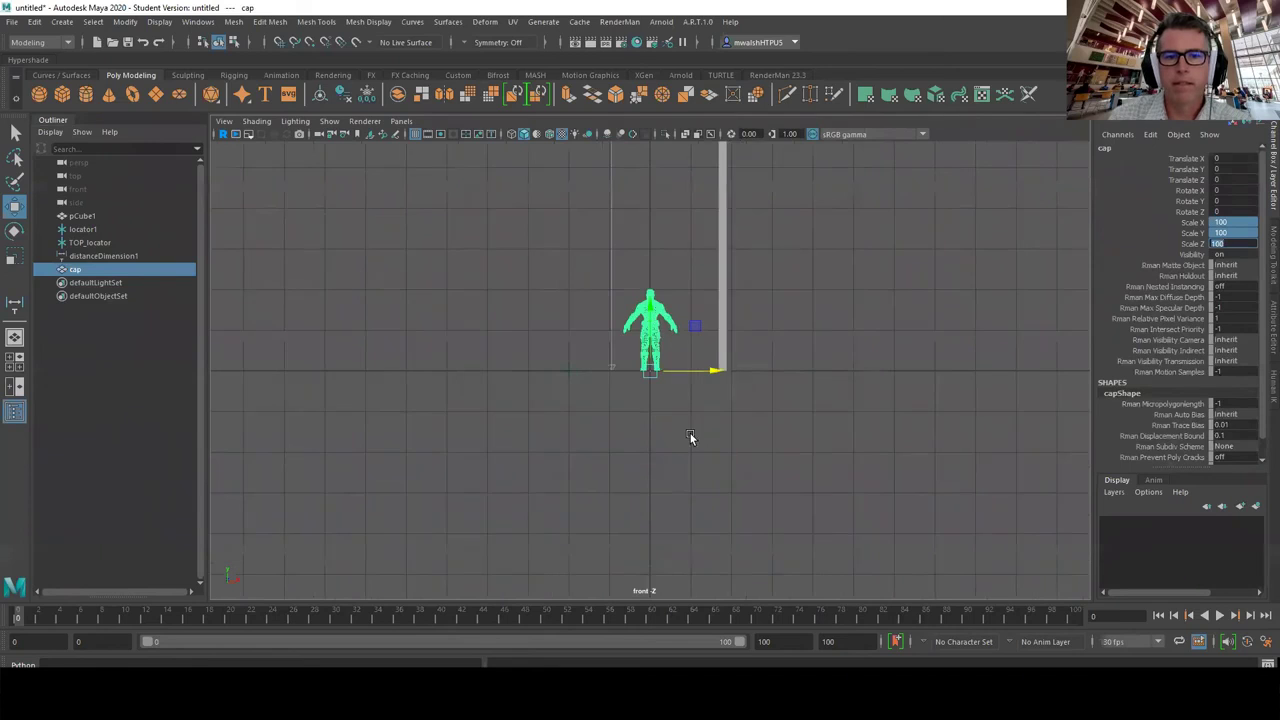
{"action": "scroll", "coordinate": [690, 433], "scroll_direction": "down", "scroll_amount": 2}
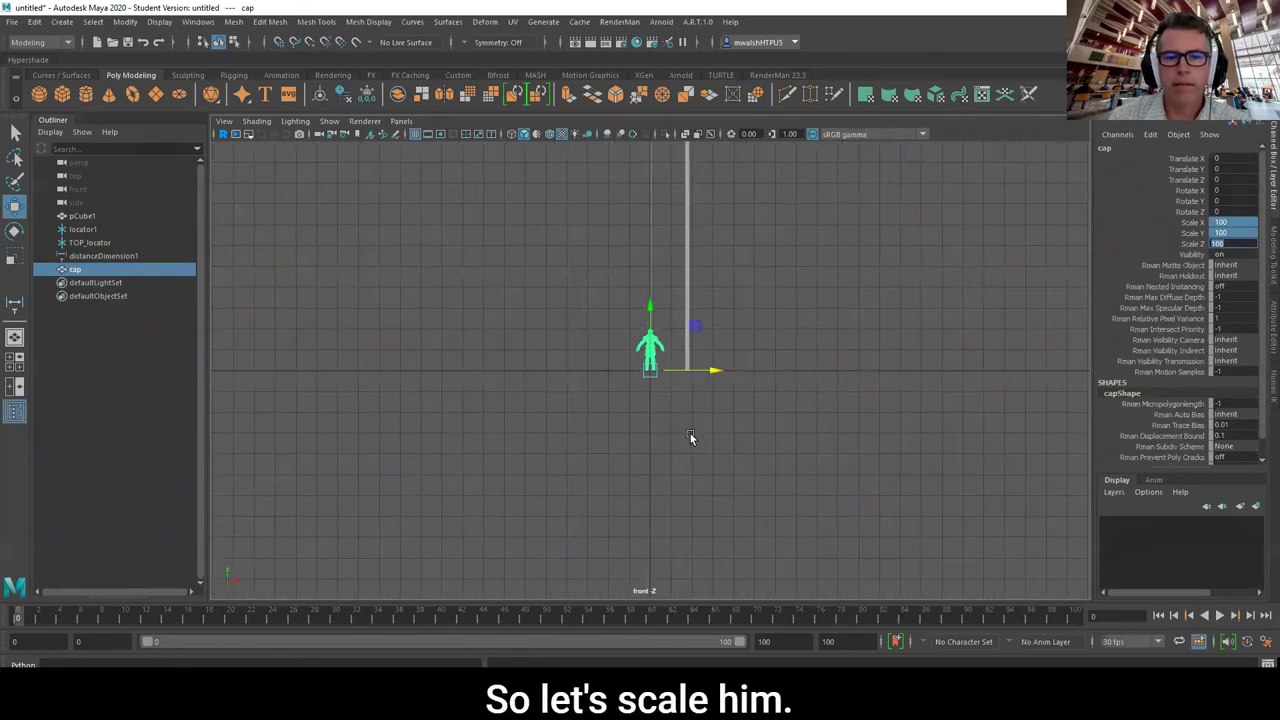
{"action": "scroll", "coordinate": [690, 433], "scroll_direction": "down", "scroll_amount": 3}
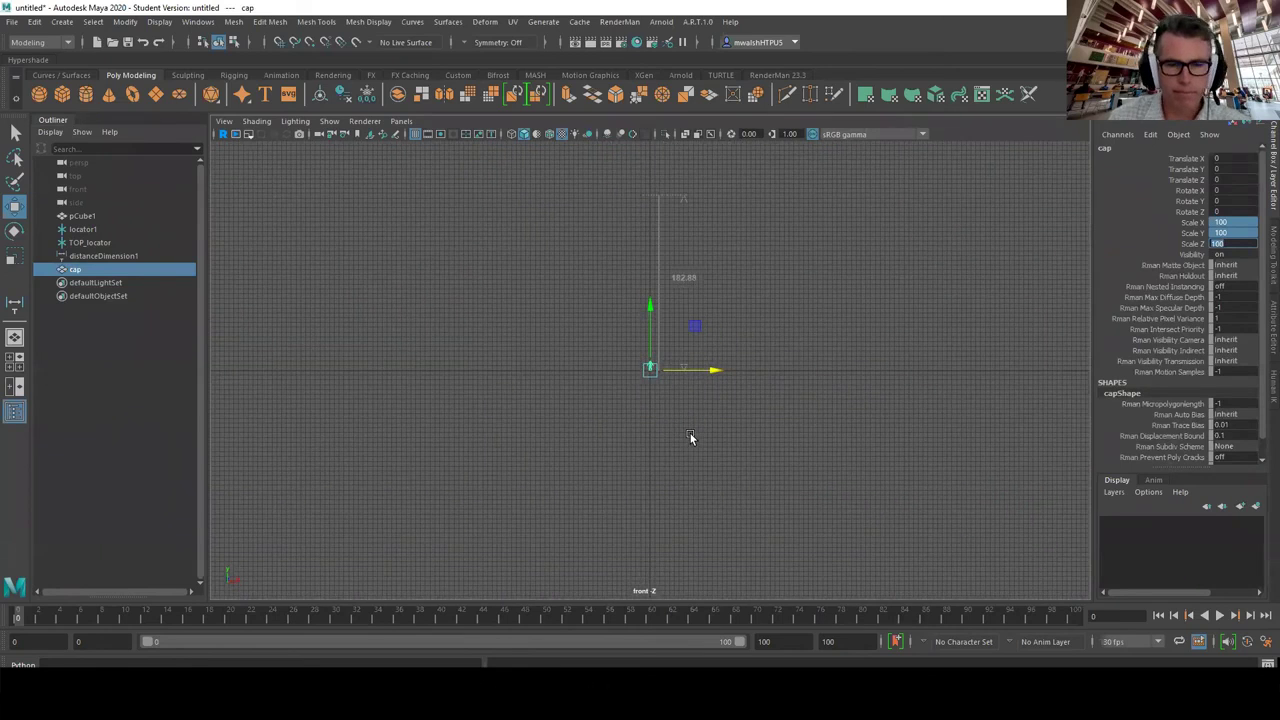
{"action": "type", "text": "1"}
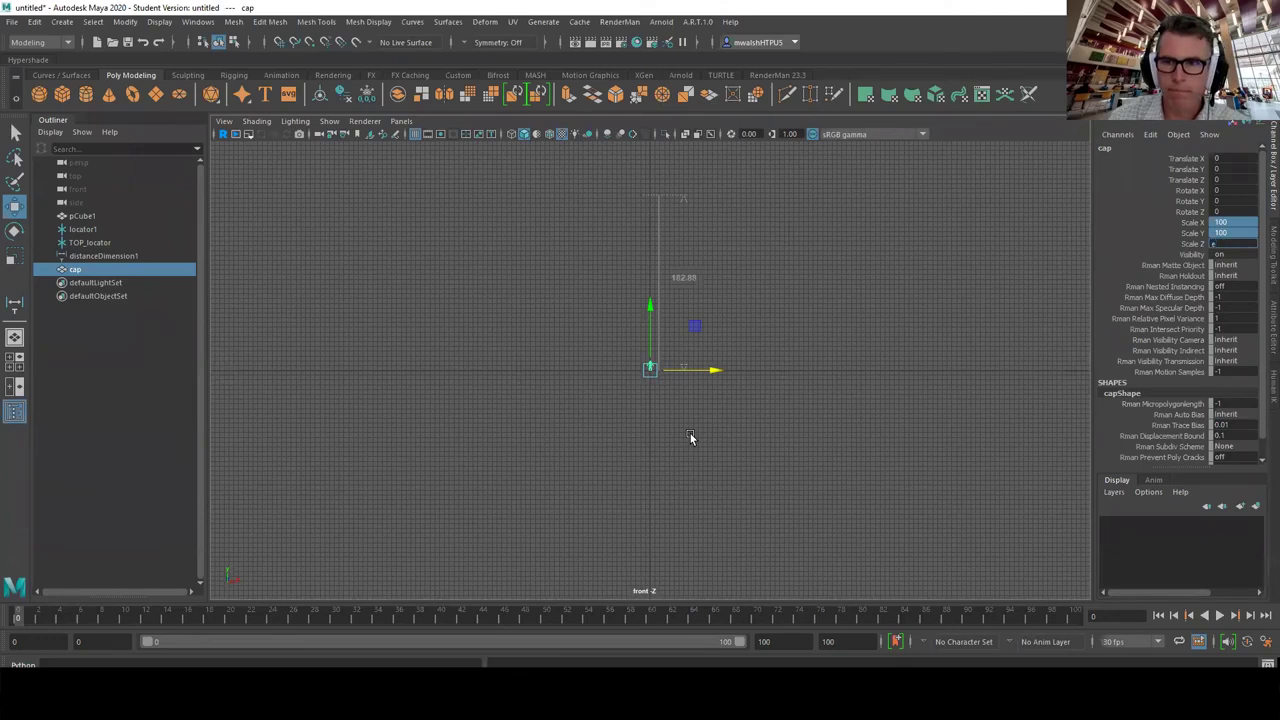
{"action": "type", "text": "00"}
- Commit Scale Z at 100 and enlarge cap uniformly with the scale manipulator
{"action": "key", "text": "Return"}
{"action": "key", "text": "r"}
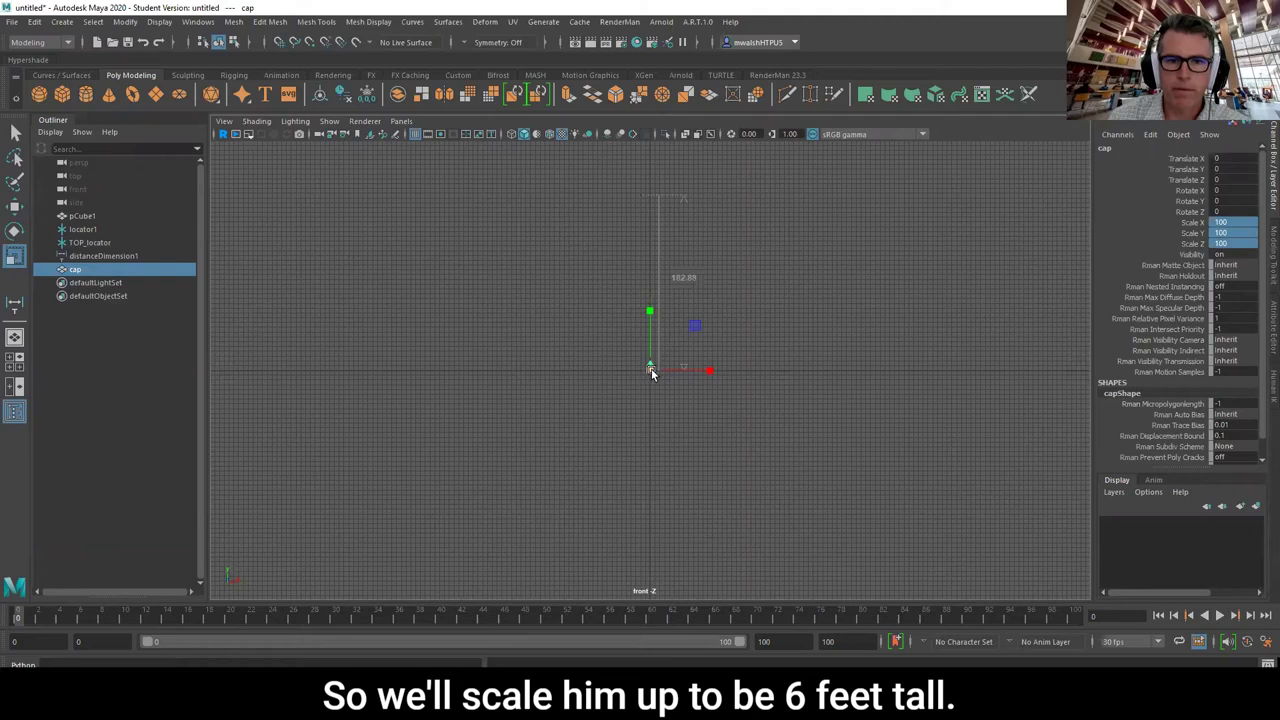
{"action": "left_click_drag", "start_coordinate": [651, 368], "coordinate": [825, 305]}
{"action": "scroll", "coordinate": [748, 300], "scroll_direction": "up", "scroll_amount": 3}
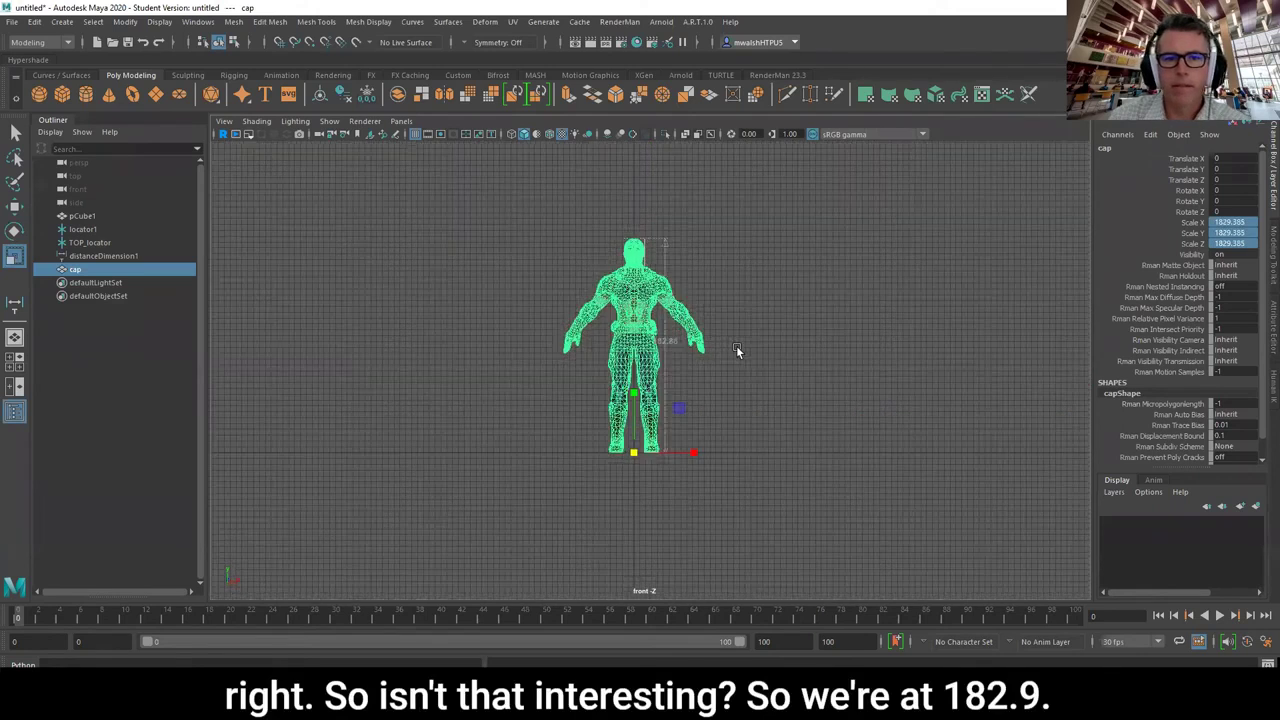
{"action": "scroll", "coordinate": [737, 350], "scroll_direction": "up", "scroll_amount": 2}
{"action": "scroll", "coordinate": [928, 352], "scroll_direction": "up", "scroll_amount": 2}
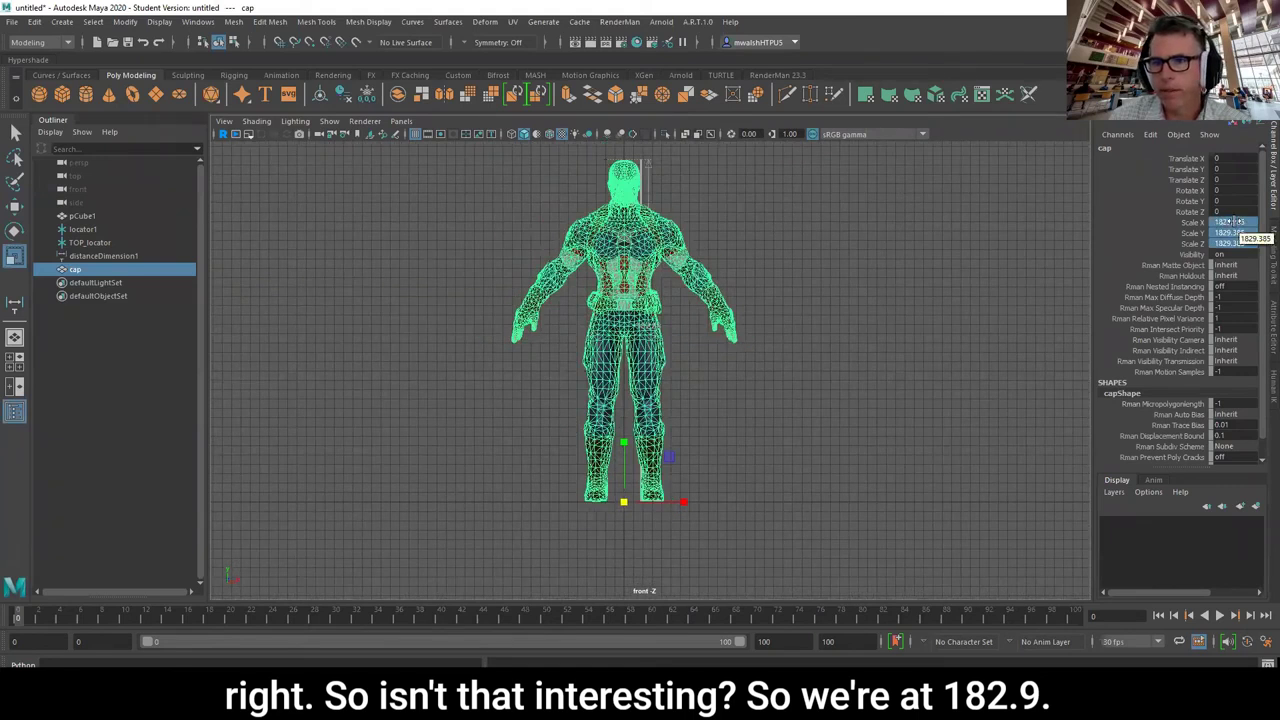
- Enter 1830 for cap's Scale X, Y and Z together
{"action": "left_click", "coordinate": [1233, 222]}
{"action": "left_click", "coordinate": [1237, 243], "text": "shift"}
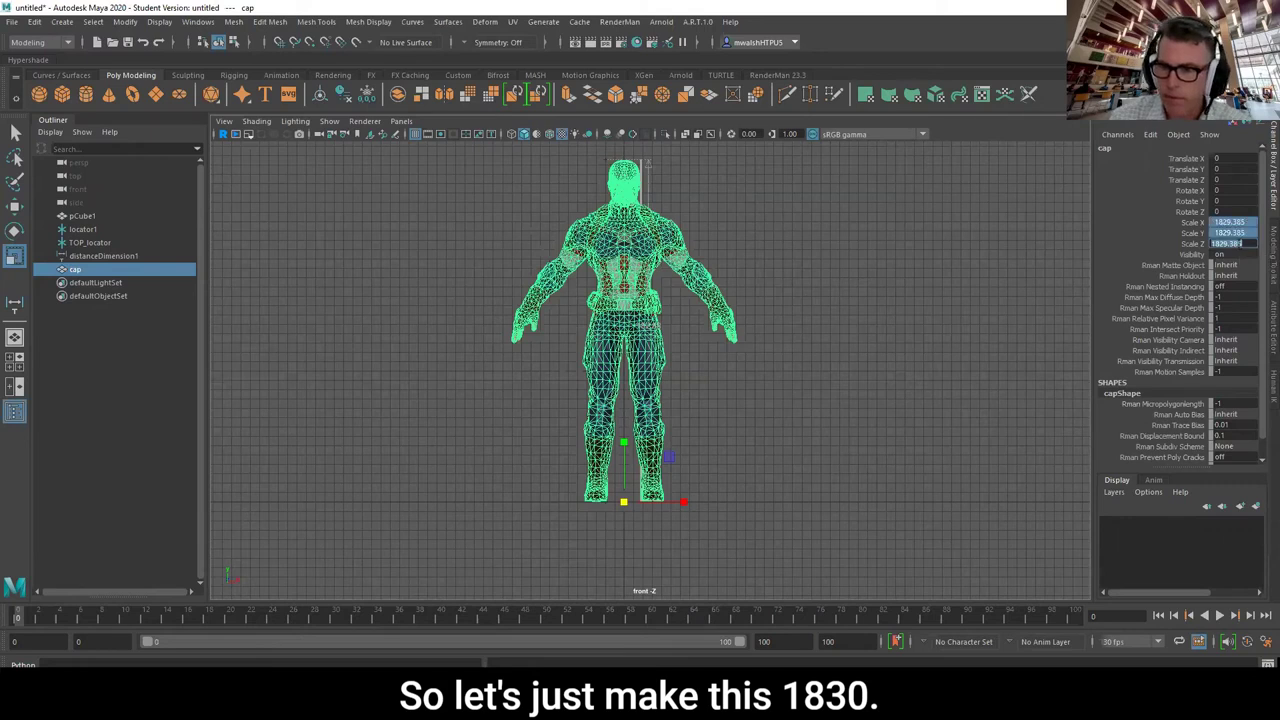
{"action": "type", "text": "1"}
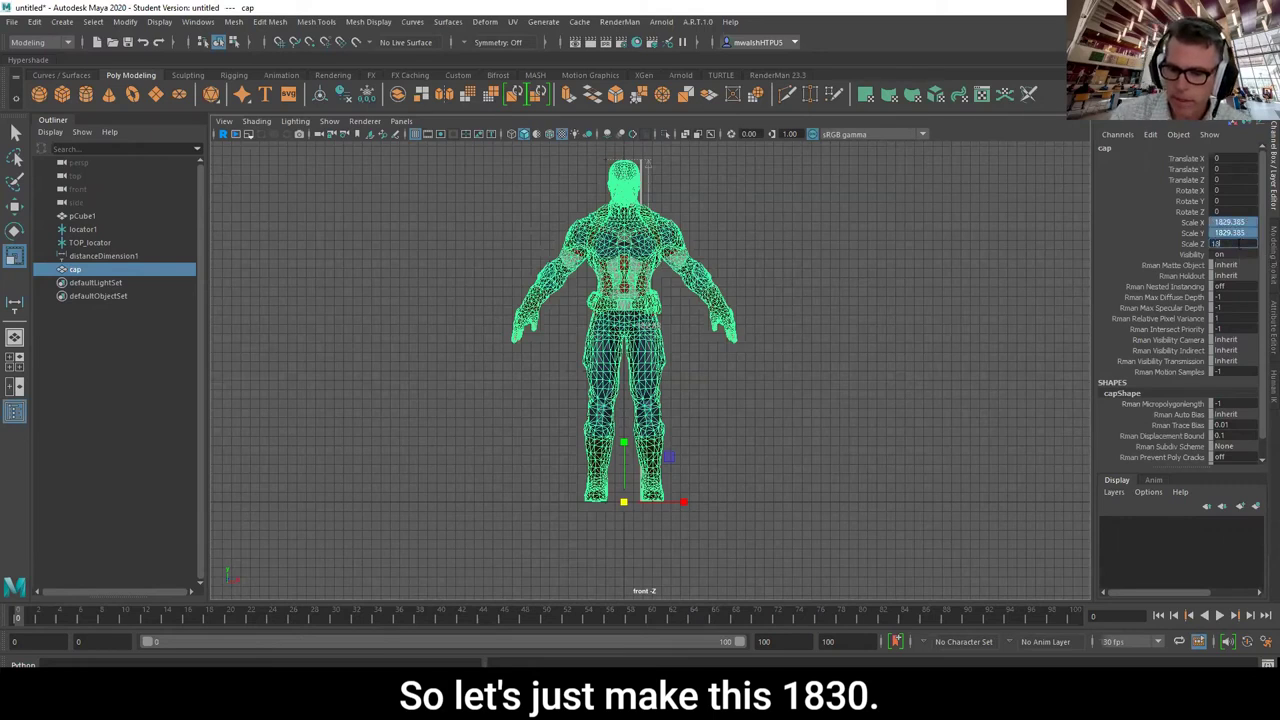
{"action": "type", "text": "830"}
{"action": "key", "text": "Return"}
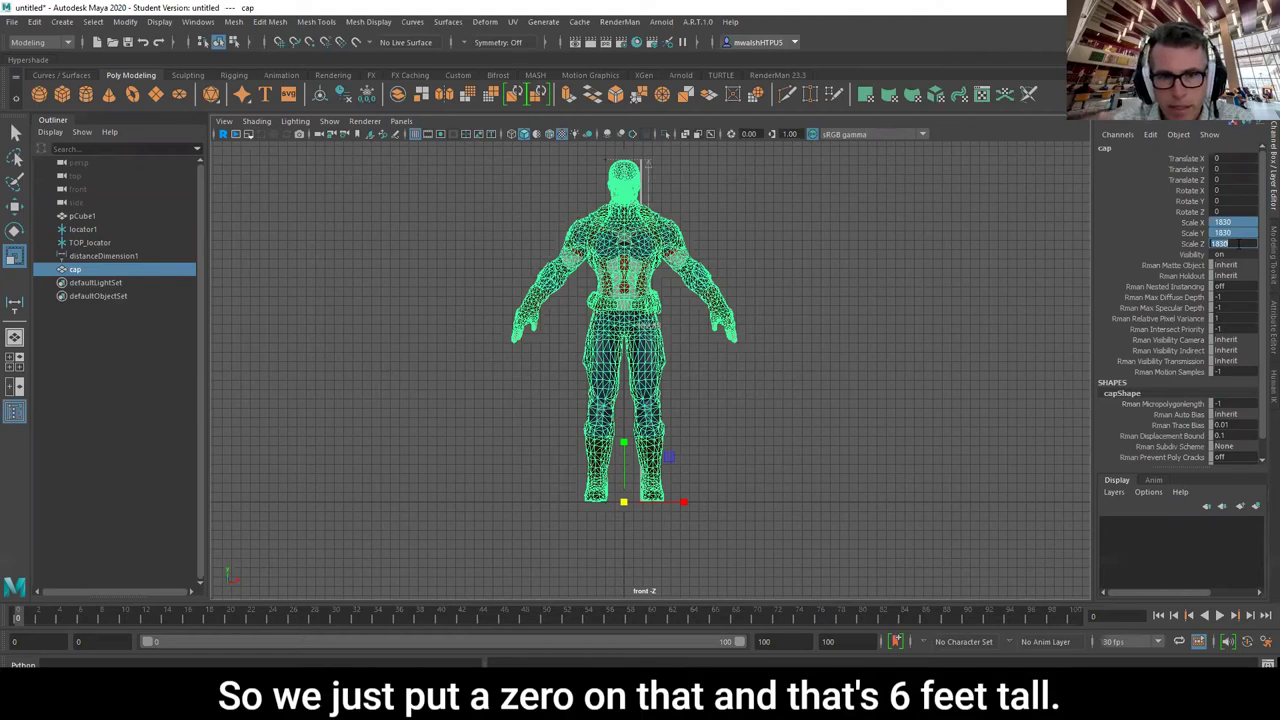
- Deselect the character and pan the front view to reframe it
{"action": "left_click", "coordinate": [771, 380]}
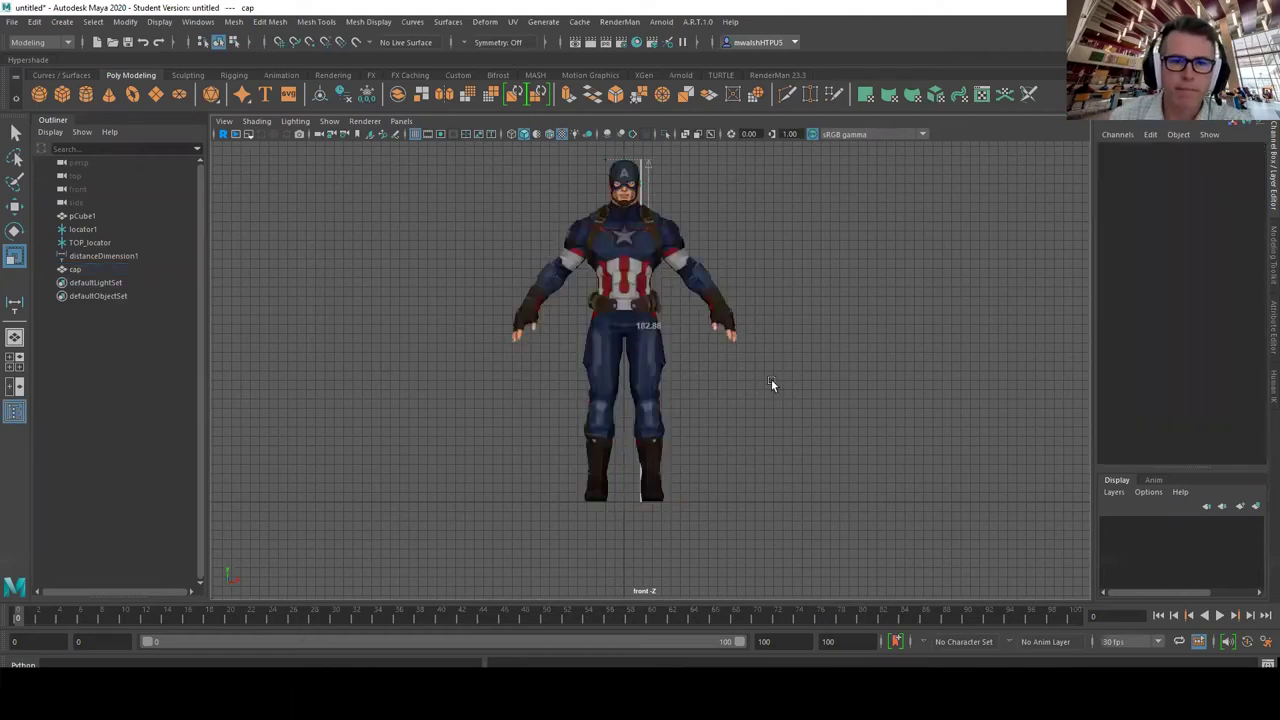
{"action": "middle_click_drag", "start_coordinate": [761, 409], "coordinate": [759, 458], "text": "alt"}
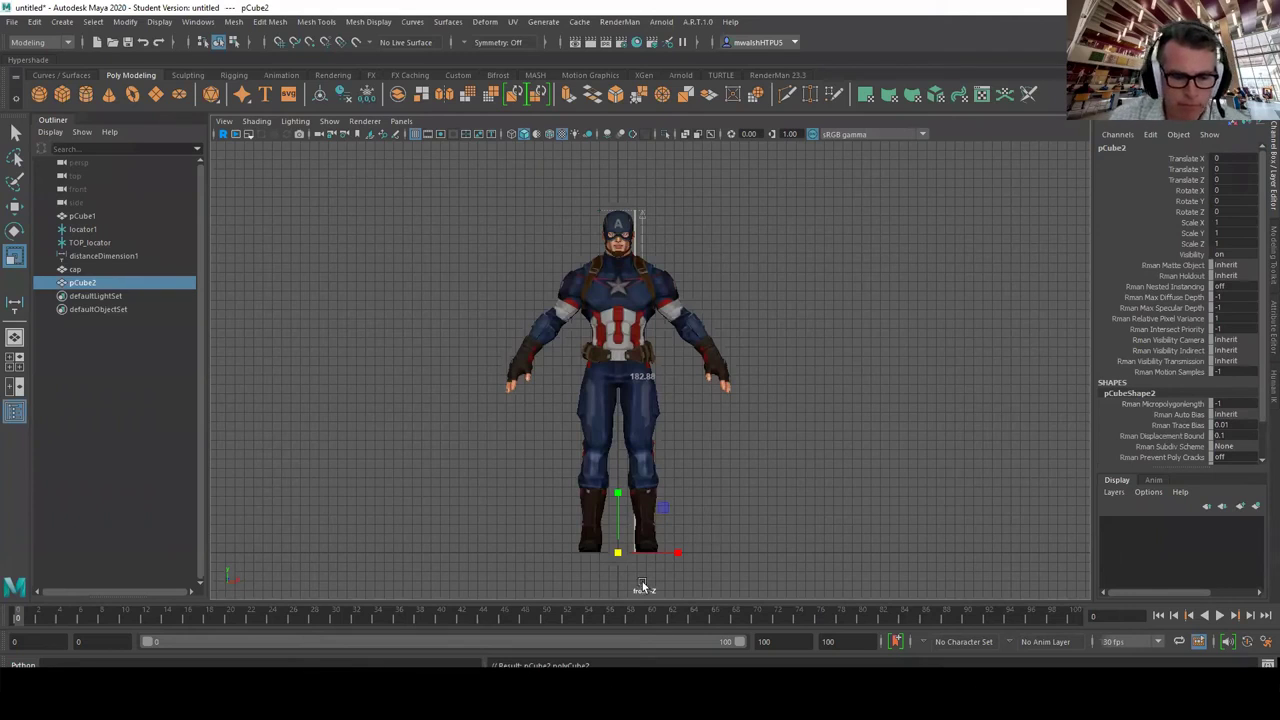
- Snap the new cube's pivot to its bottom-left corner
{"action": "key", "text": "f"}
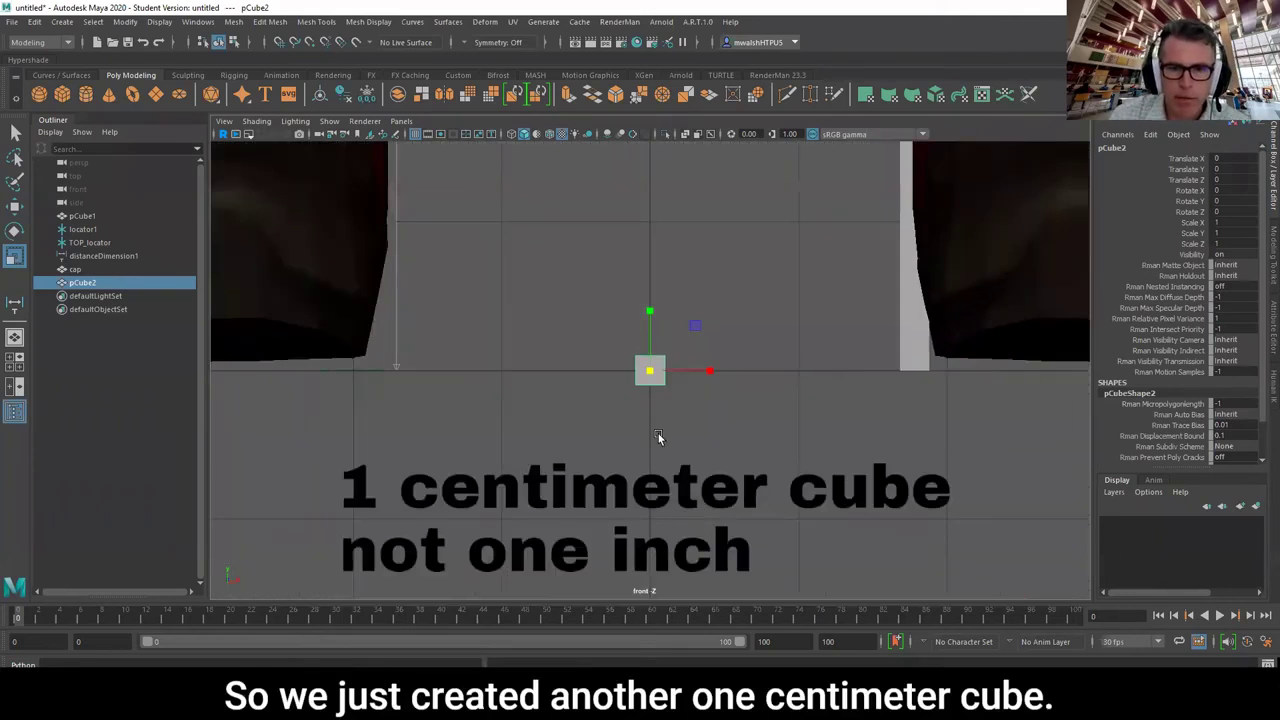
{"action": "scroll", "coordinate": [668, 438], "scroll_direction": "up", "scroll_amount": 3}
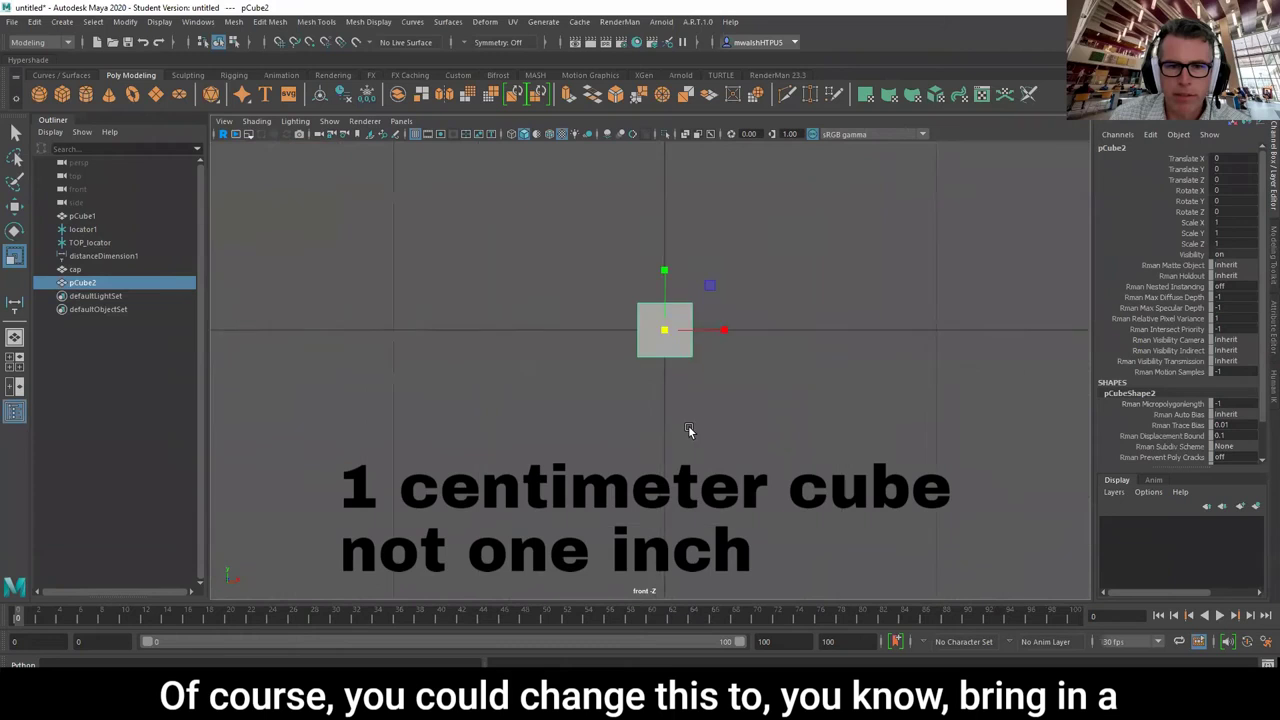
{"action": "scroll", "coordinate": [690, 435], "scroll_direction": "up", "scroll_amount": 5}
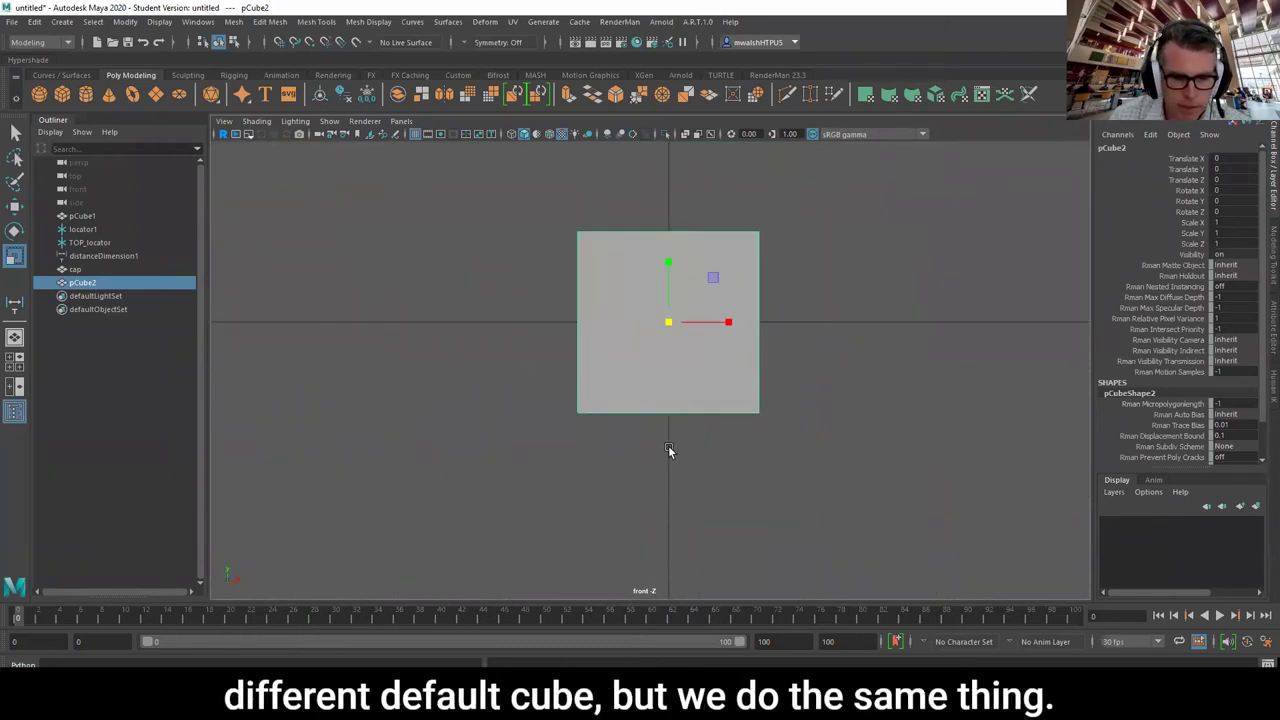
{"action": "key", "text": "d"}
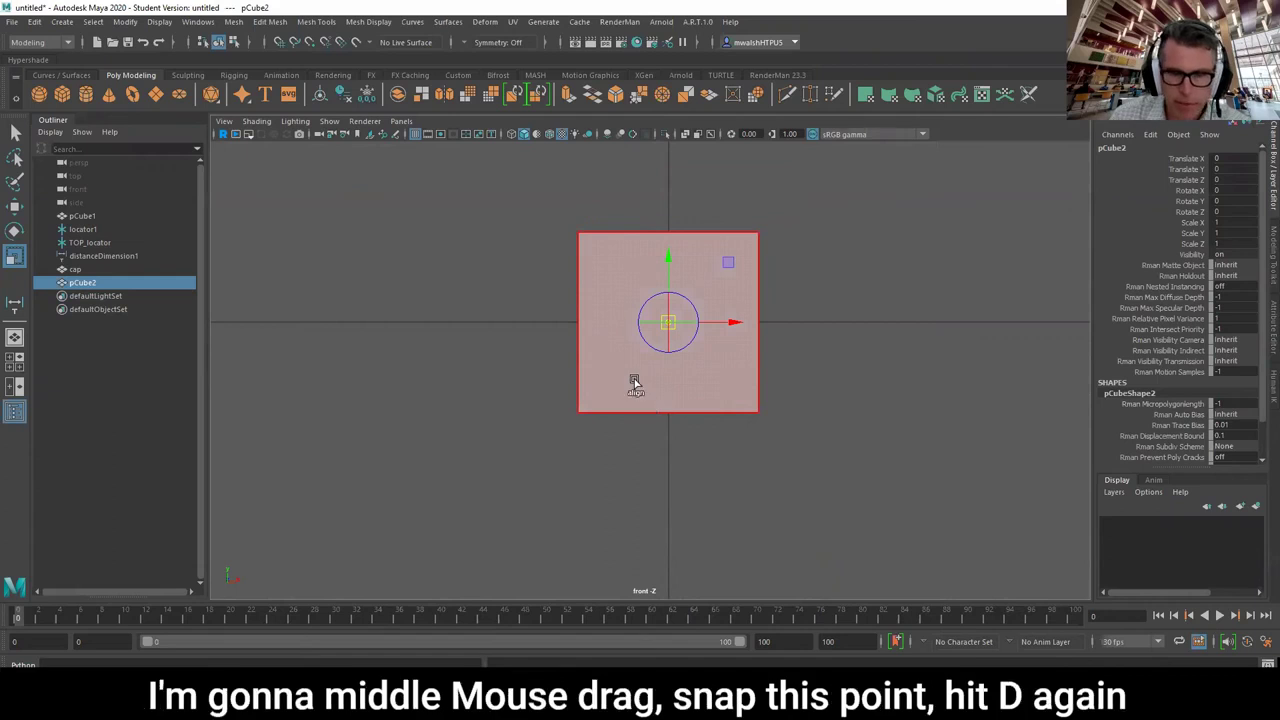
{"action": "key", "text": "v"}
{"action": "middle_click_drag", "start_coordinate": [629, 380], "coordinate": [598, 413]}
{"action": "key", "text": "d"}
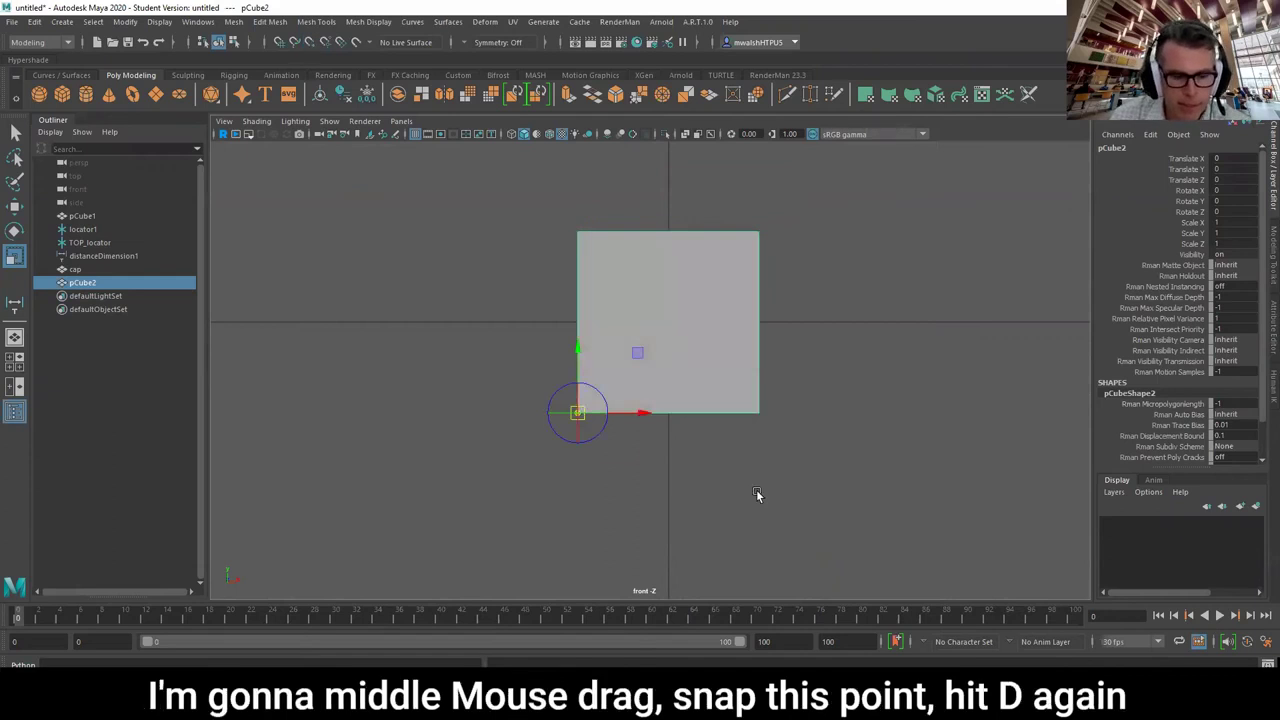
- Grid-snap the cube upward so it rests on the floor at Translate Y 0.5
{"action": "key", "text": "d"}
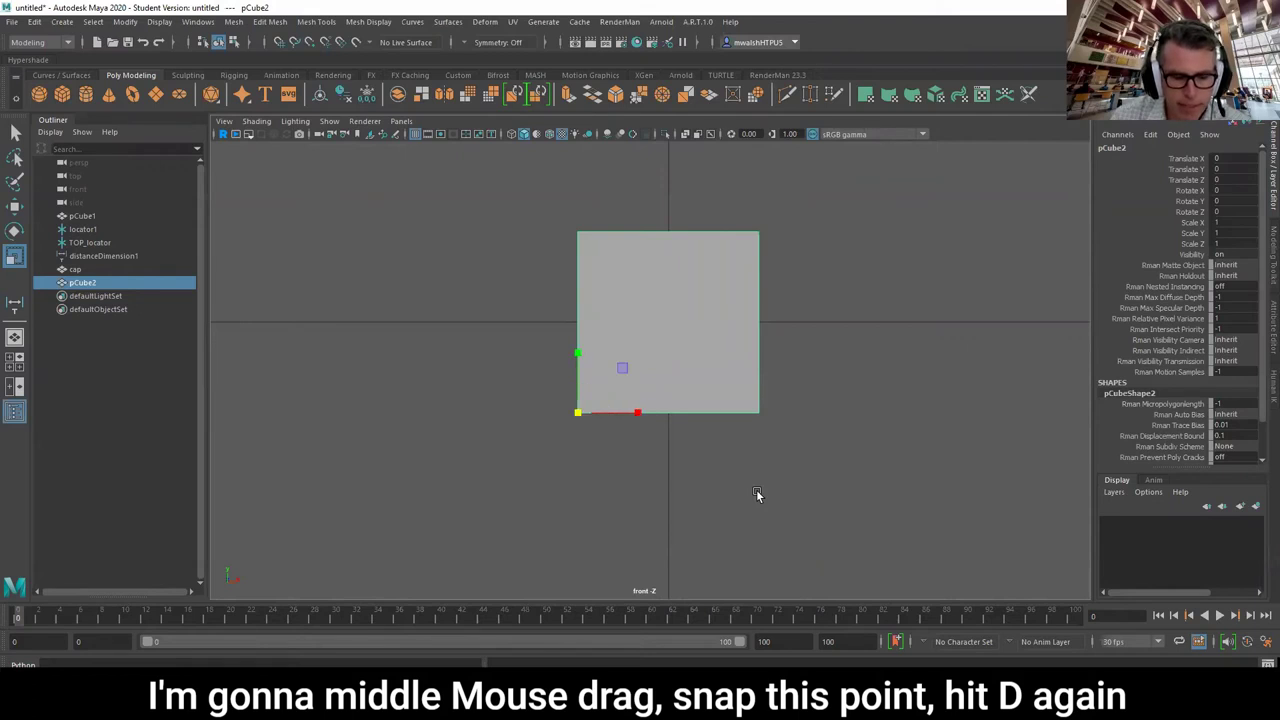
{"action": "key", "text": "d"}
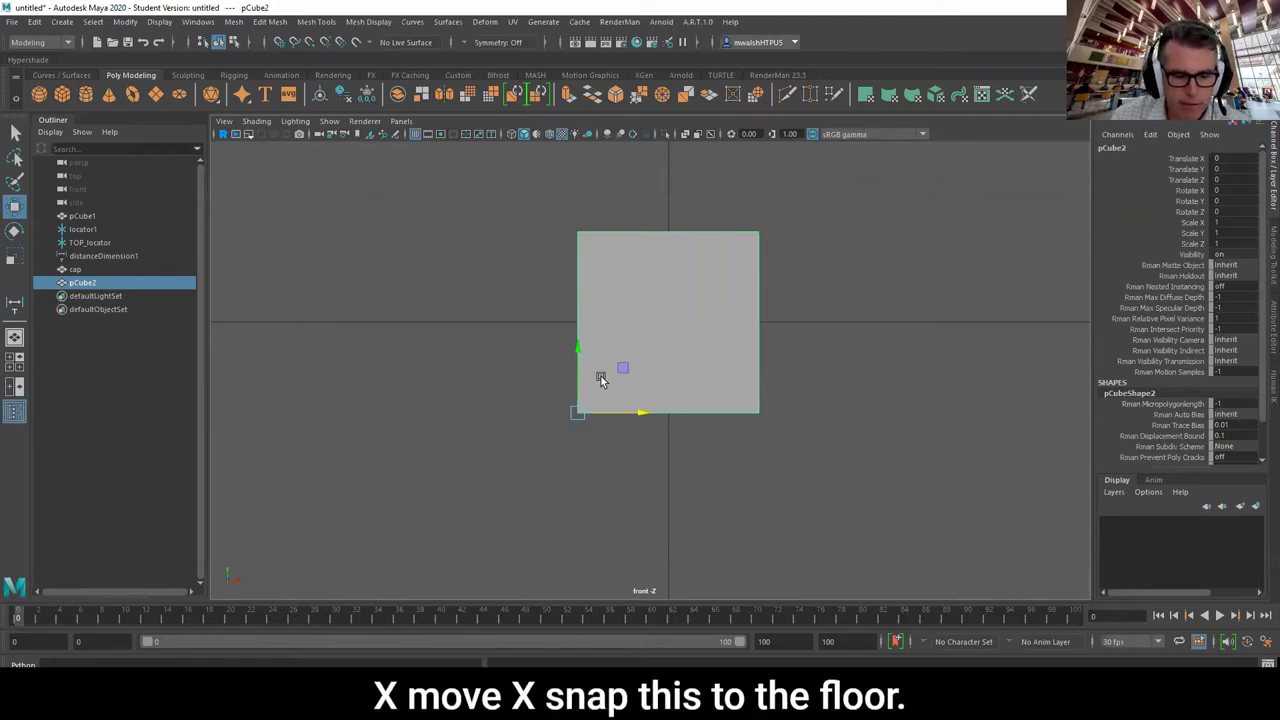
{"action": "key", "text": "x"}
{"action": "left_click_drag", "start_coordinate": [577, 351], "coordinate": [583, 320]}
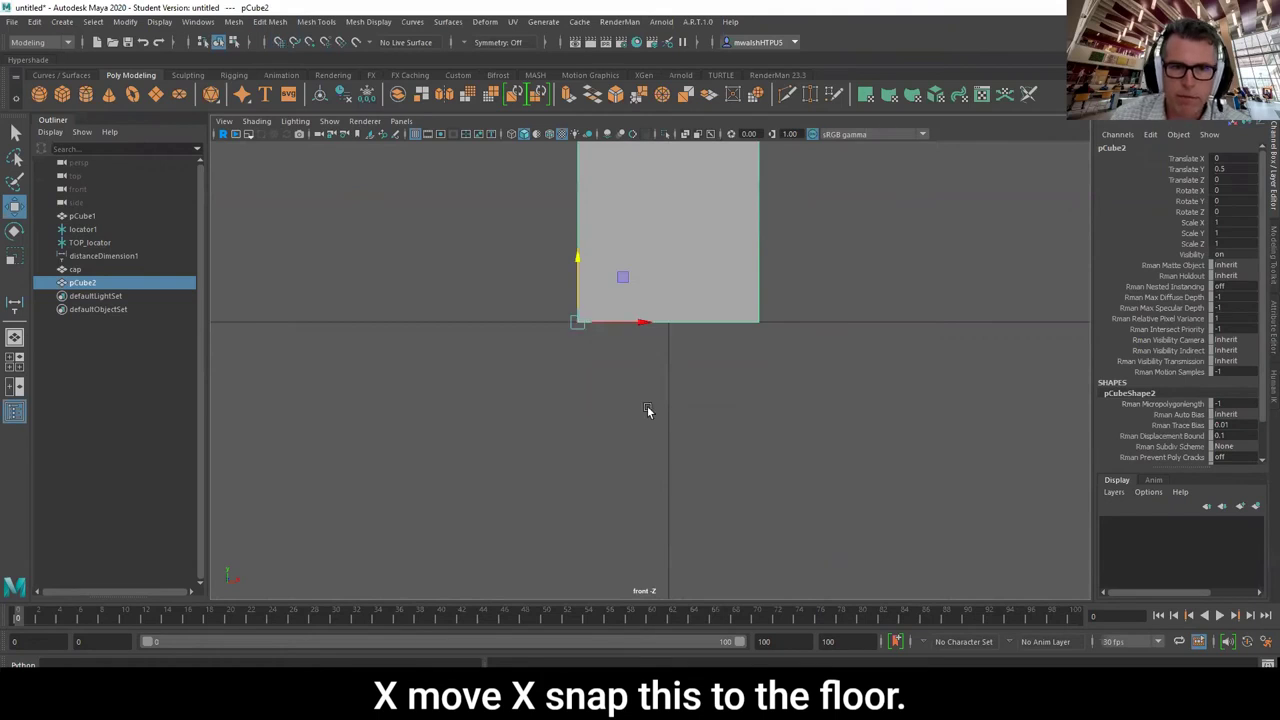
{"action": "scroll", "coordinate": [647, 405], "scroll_direction": "down", "scroll_amount": 10}
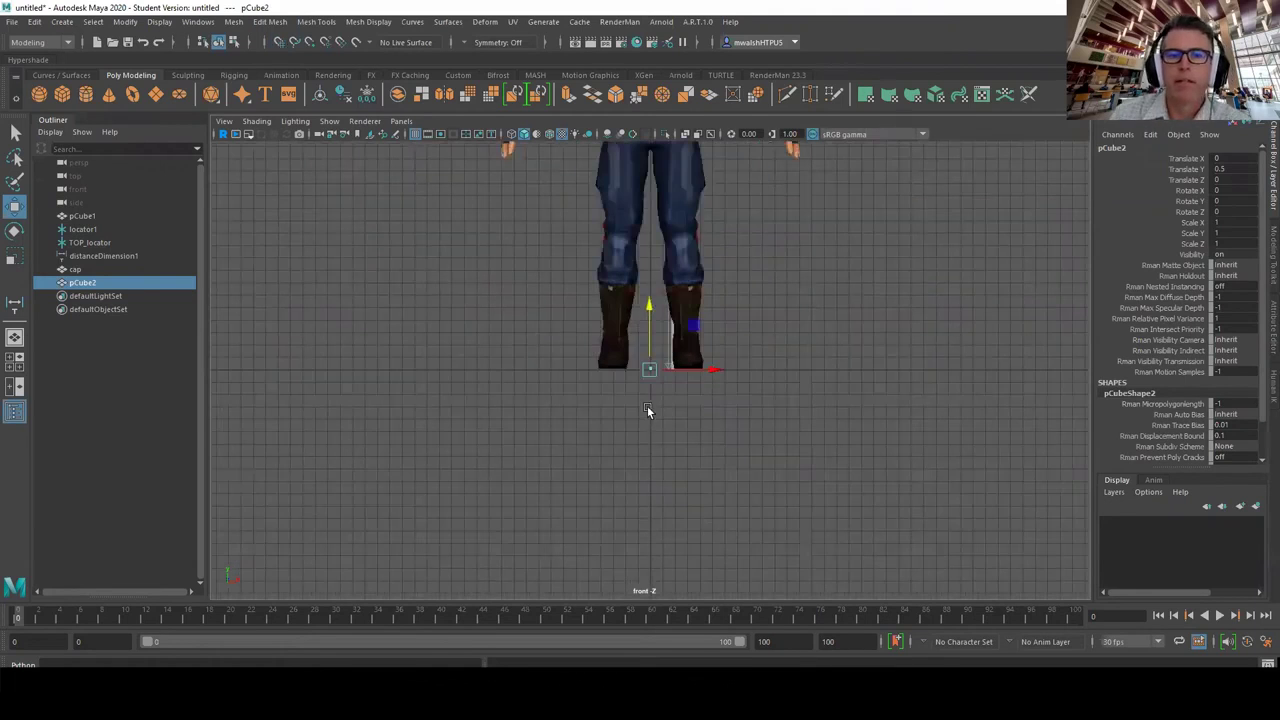
{"action": "scroll", "coordinate": [647, 405], "scroll_direction": "down", "scroll_amount": 5}
{"action": "scroll", "coordinate": [651, 555], "scroll_direction": "up", "scroll_amount": 4}
{"action": "middle_click_drag", "start_coordinate": [651, 555], "coordinate": [651, 695], "text": "alt"}
{"action": "key", "text": "alt+Tab"}
- In Google's converter, switch the input unit to inches and enter 80, giving 203.2 cm
{"action": "double_click", "coordinate": [318, 231]}
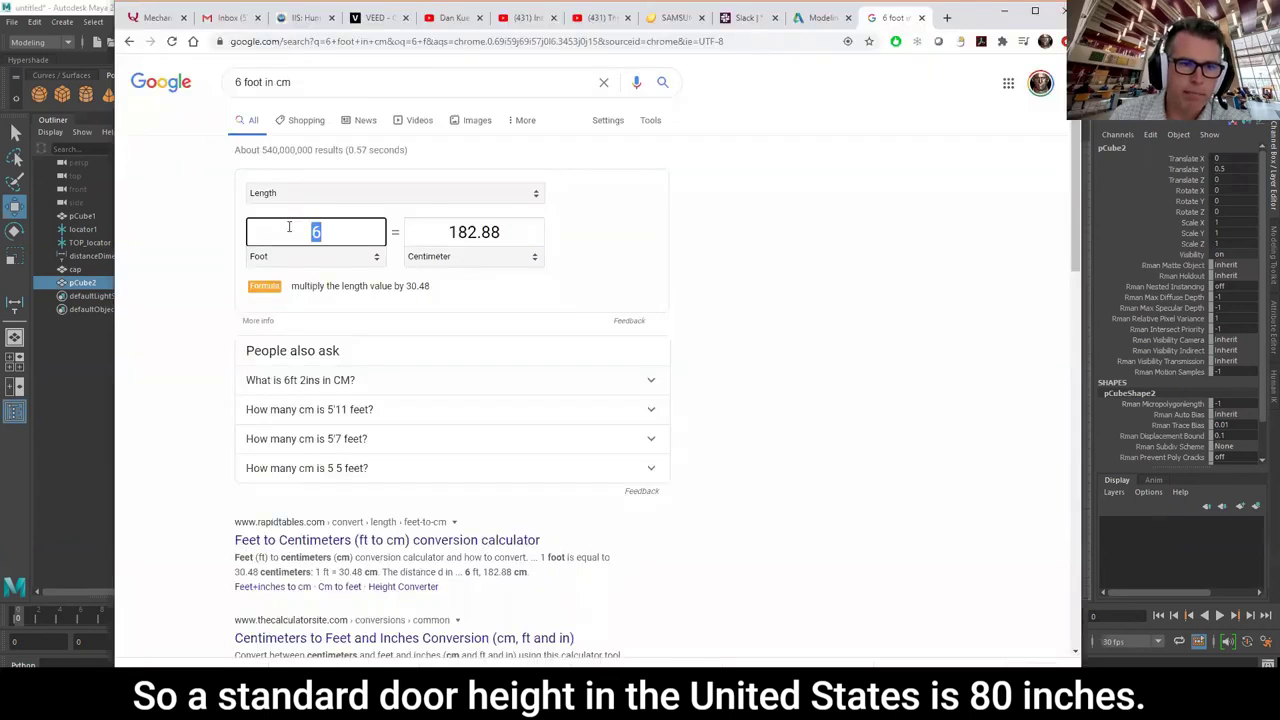
{"action": "left_click", "coordinate": [371, 258]}
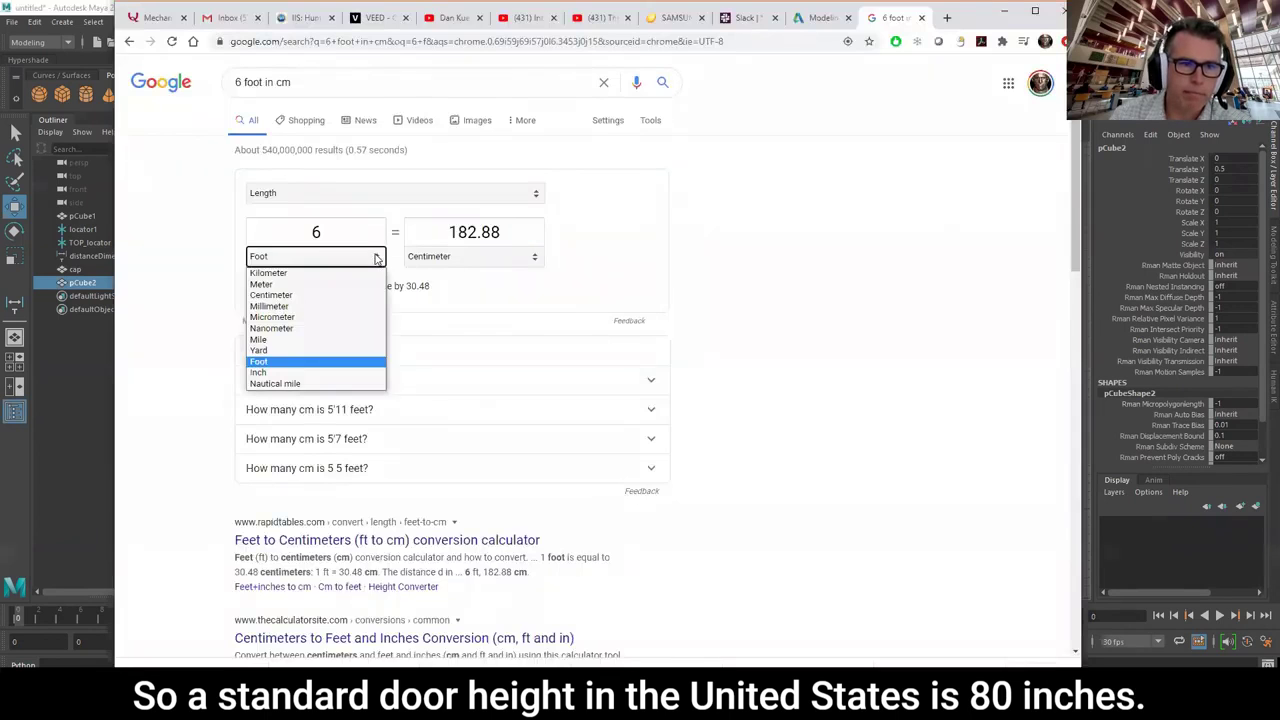
{"action": "left_click", "coordinate": [305, 372]}
{"action": "left_click_drag", "start_coordinate": [337, 232], "coordinate": [256, 230]}
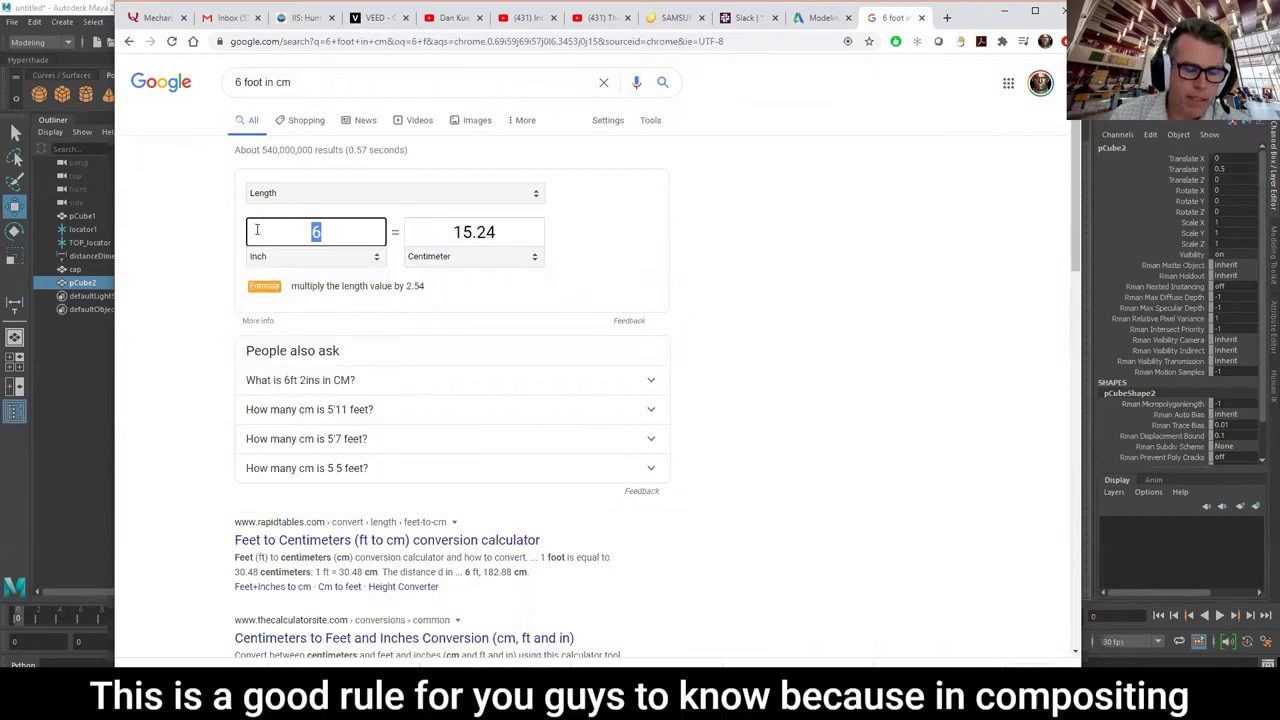
{"action": "type", "text": "80"}
{"action": "double_click", "coordinate": [252, 230]}
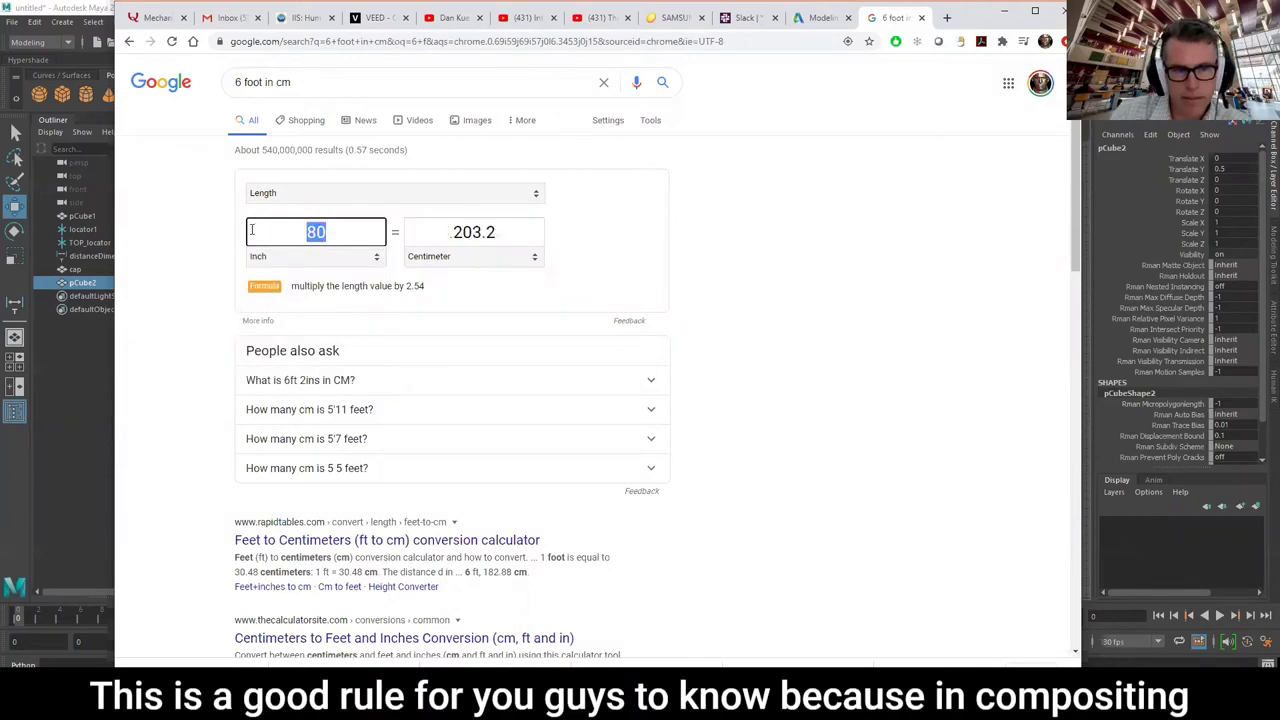
{"action": "left_click", "coordinate": [342, 235]}
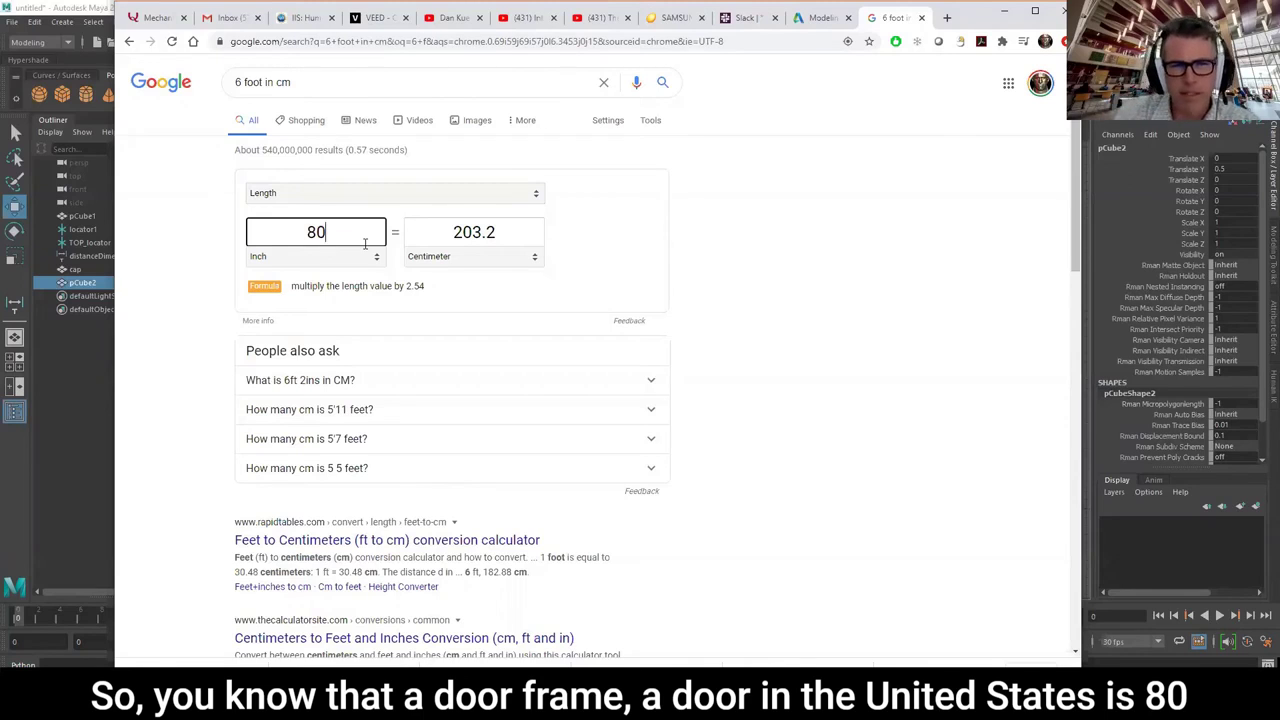
{"action": "left_click", "coordinate": [490, 233]}
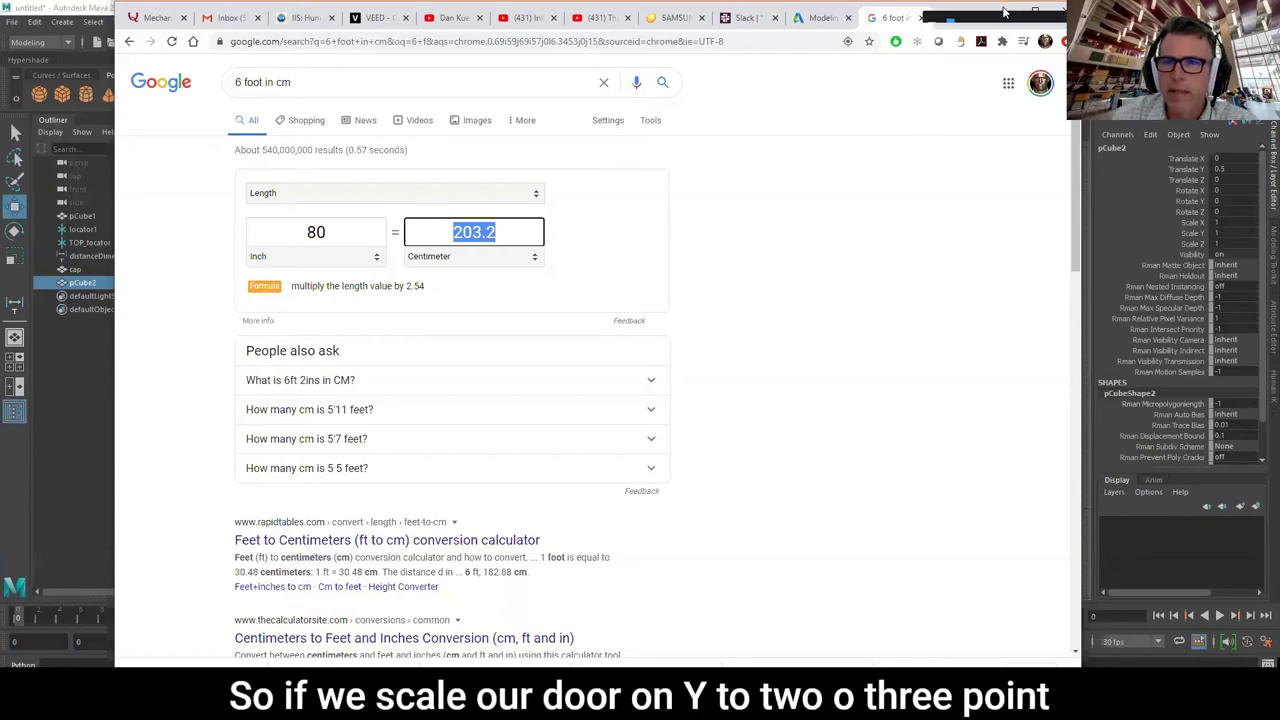
{"action": "left_click", "coordinate": [1004, 17]}
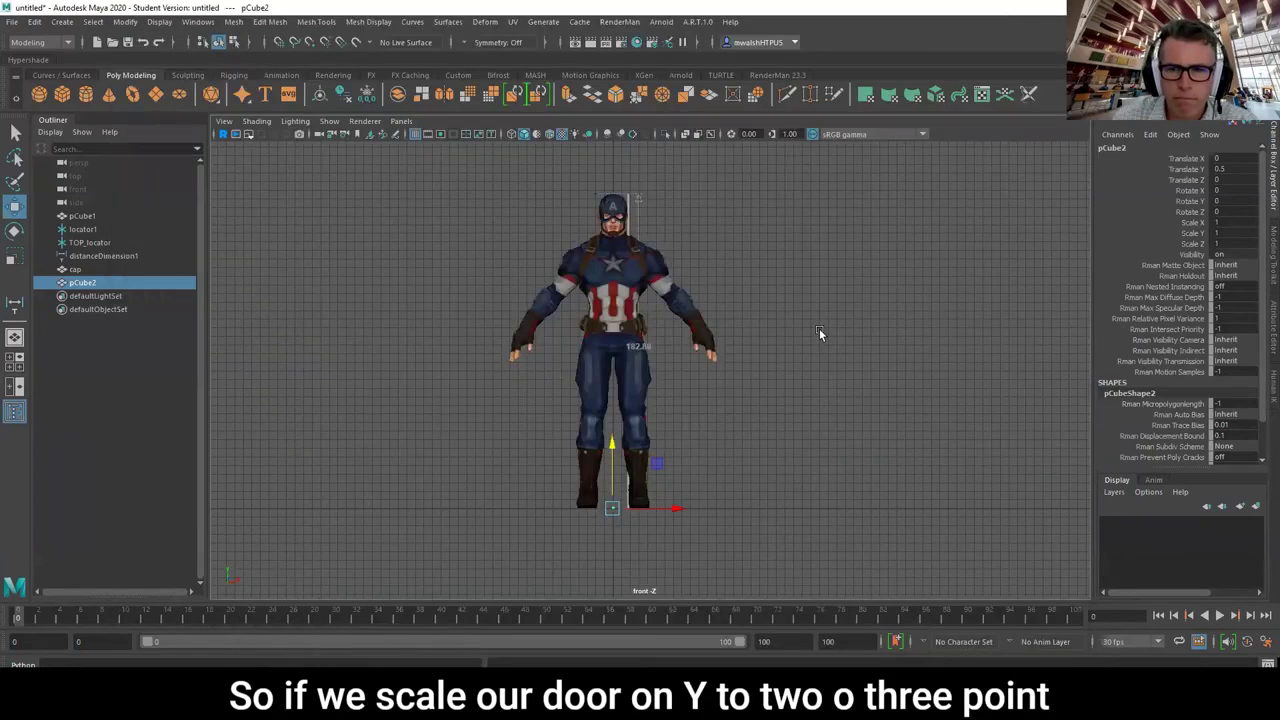
- Set the box's Scale Y to 203.2
{"action": "double_click", "coordinate": [1218, 232]}
{"action": "type", "text": "203.2"}
{"action": "key", "text": "Return"}
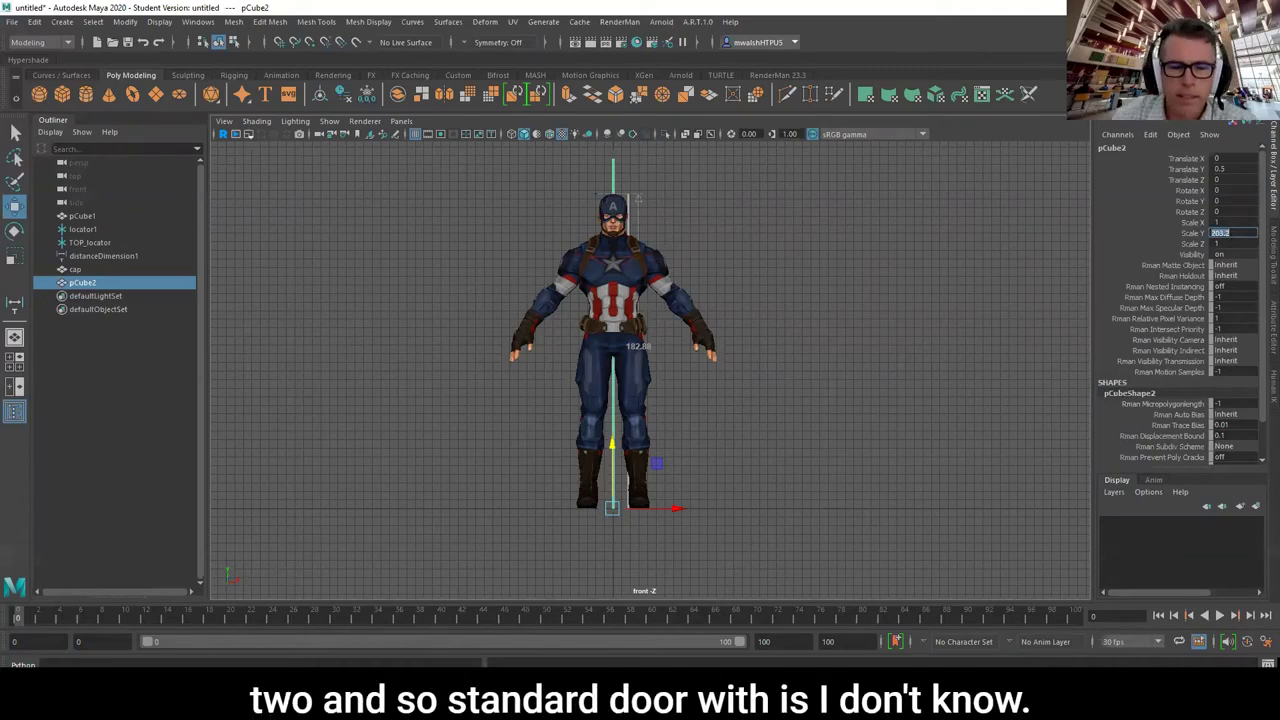
- Convert 30 inches to centimetres in Google's converter, giving 76.2 cm
{"action": "key", "text": "alt+Tab"}
{"action": "left_click", "coordinate": [263, 220]}
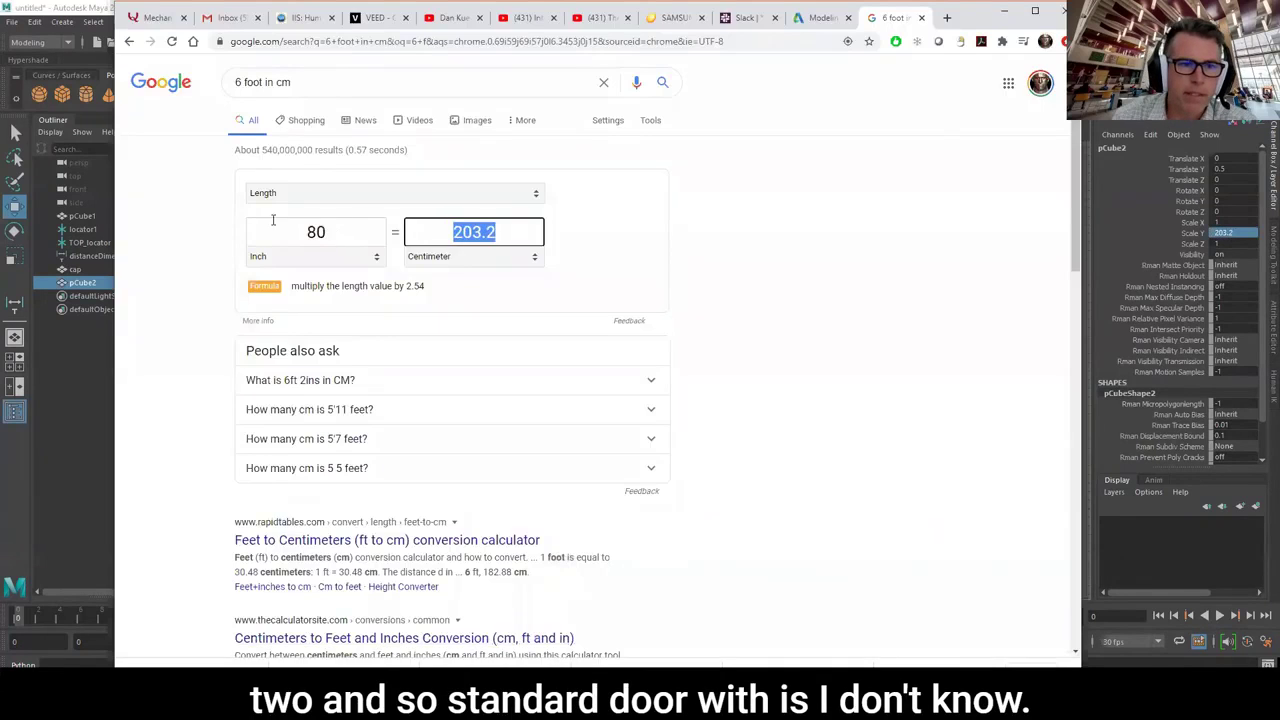
{"action": "type", "text": "30"}
{"action": "left_click", "coordinate": [263, 220]}
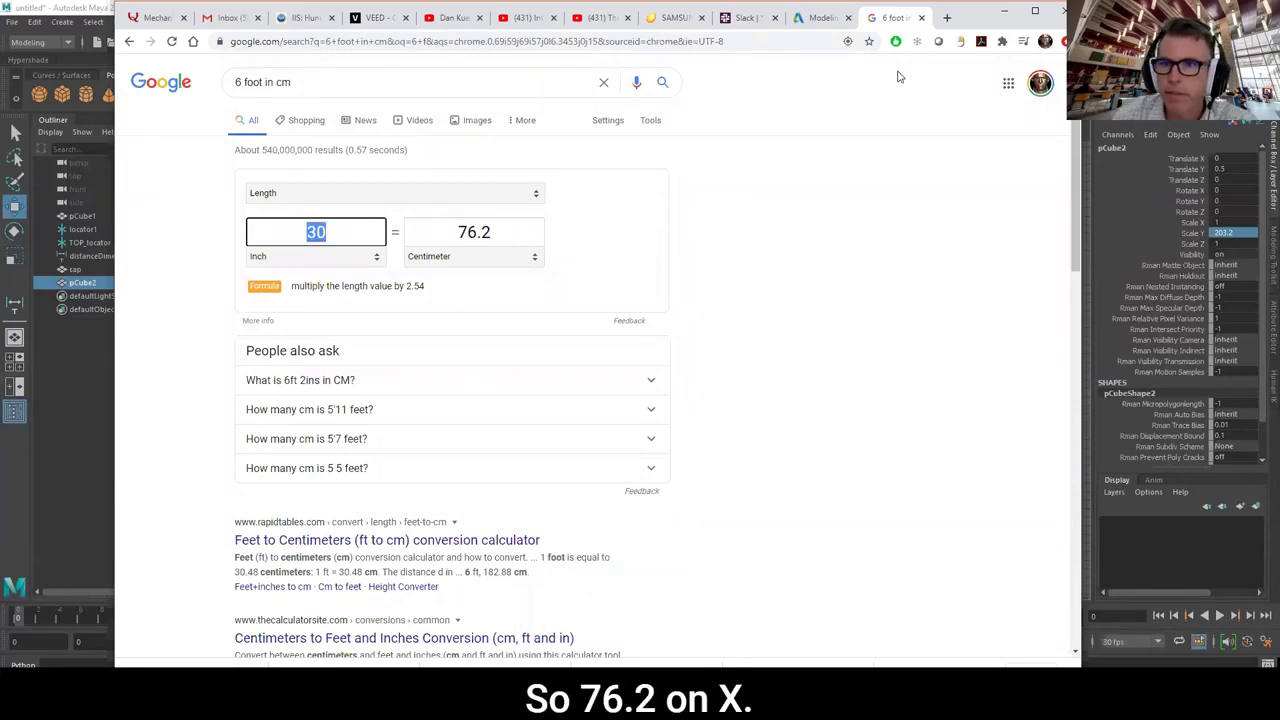
{"action": "left_click", "coordinate": [1009, 9]}
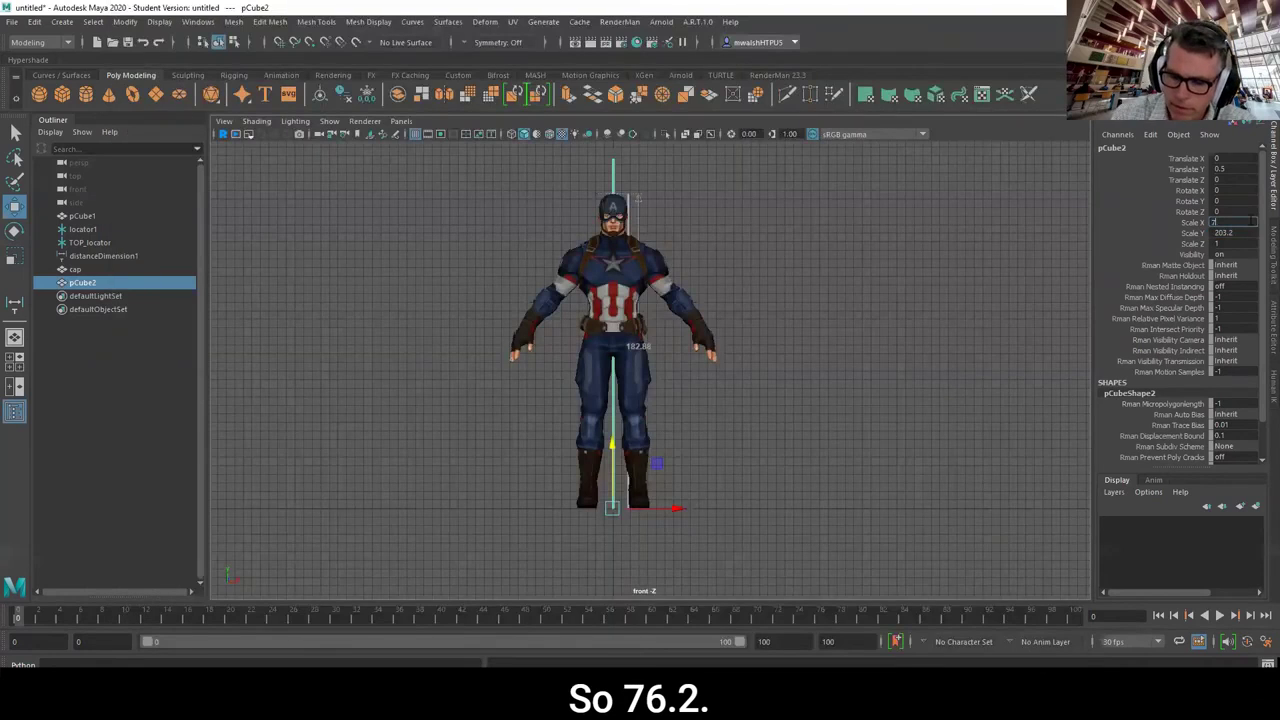
- Set the box's Scale X to 76.2 and Scale Z to 6, then move it left
{"action": "type", "text": "76.2"}
{"action": "key", "text": "Return"}
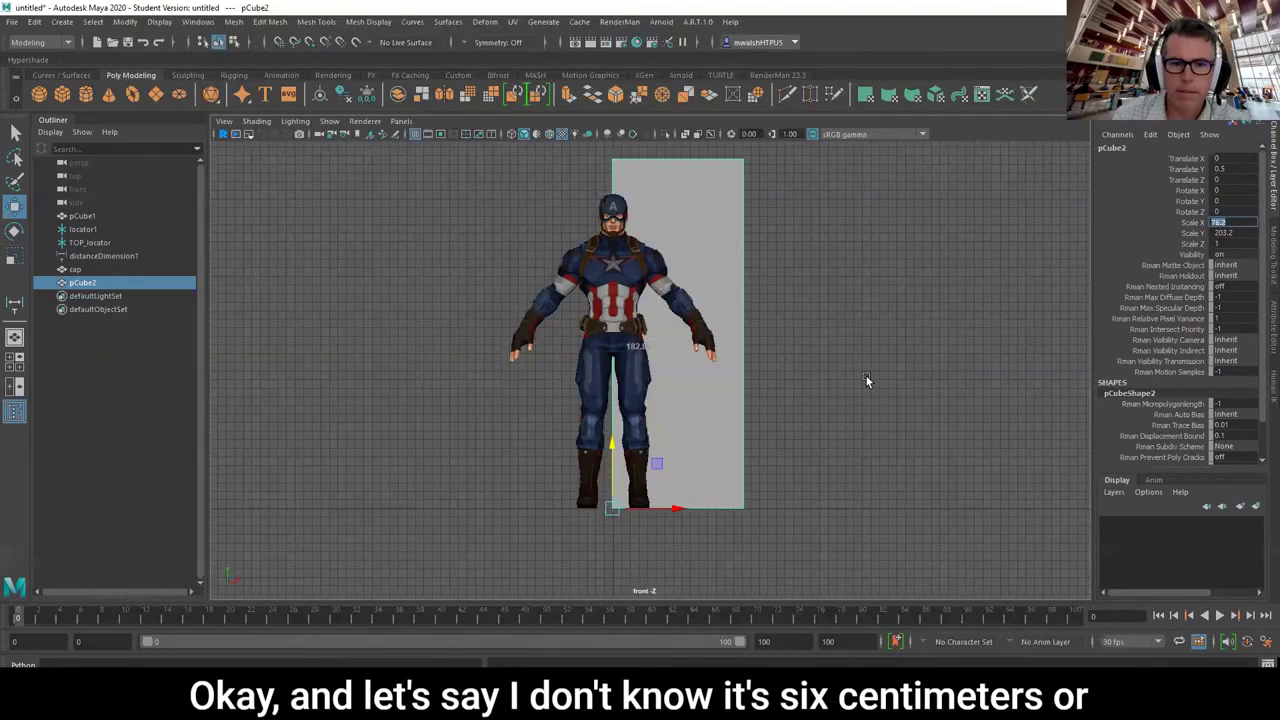
{"action": "left_click", "coordinate": [1236, 243]}
{"action": "type", "text": "6"}
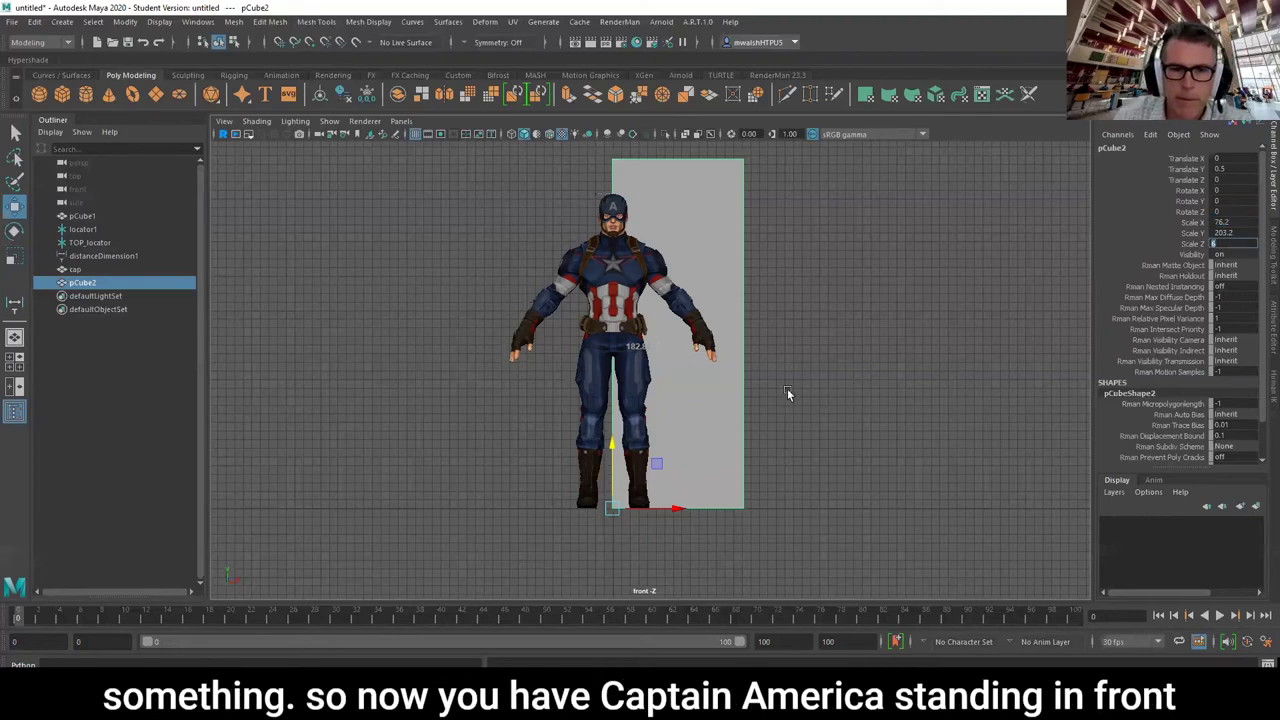
{"action": "left_click_drag", "start_coordinate": [675, 508], "coordinate": [603, 507]}
- Switch to the perspective view and orbit and pan around Captain America and the door box
{"action": "key", "text": "space"}
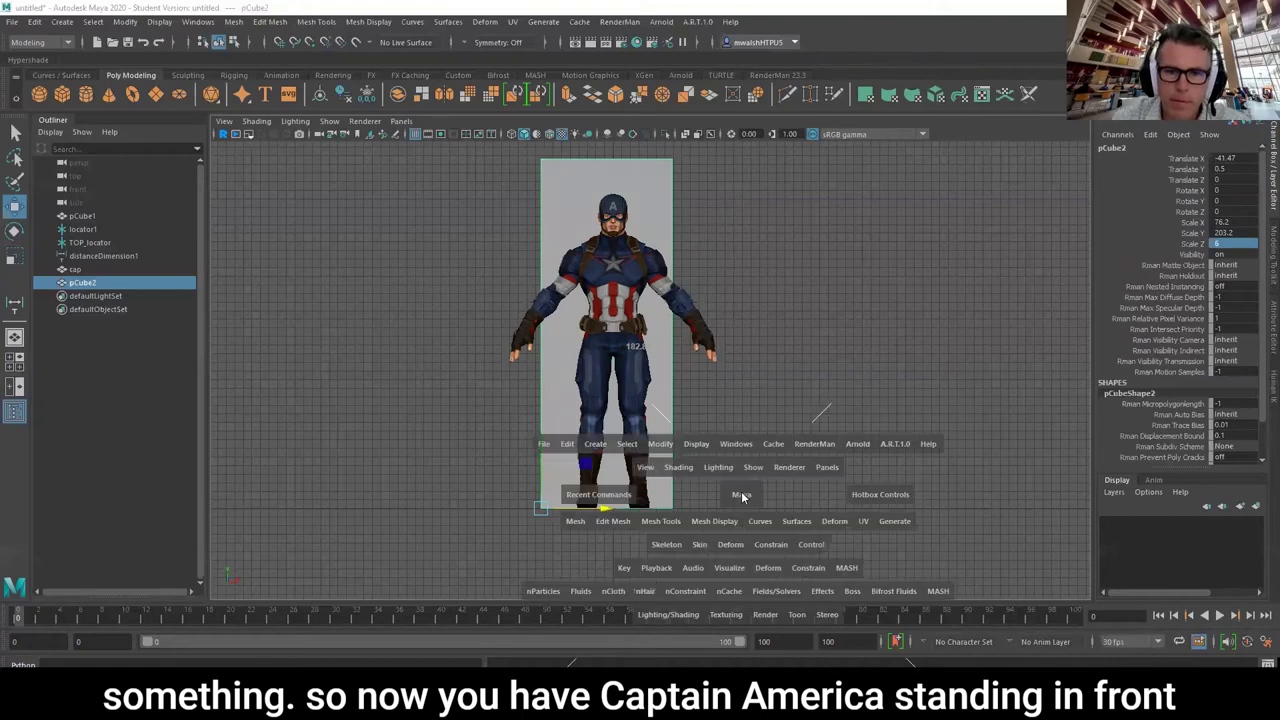
{"action": "left_click_drag", "start_coordinate": [741, 492], "coordinate": [742, 445]}
{"action": "left_click_drag", "start_coordinate": [662, 417], "coordinate": [764, 407], "text": "alt"}
{"action": "middle_click_drag", "start_coordinate": [746, 399], "coordinate": [751, 443], "text": "alt"}
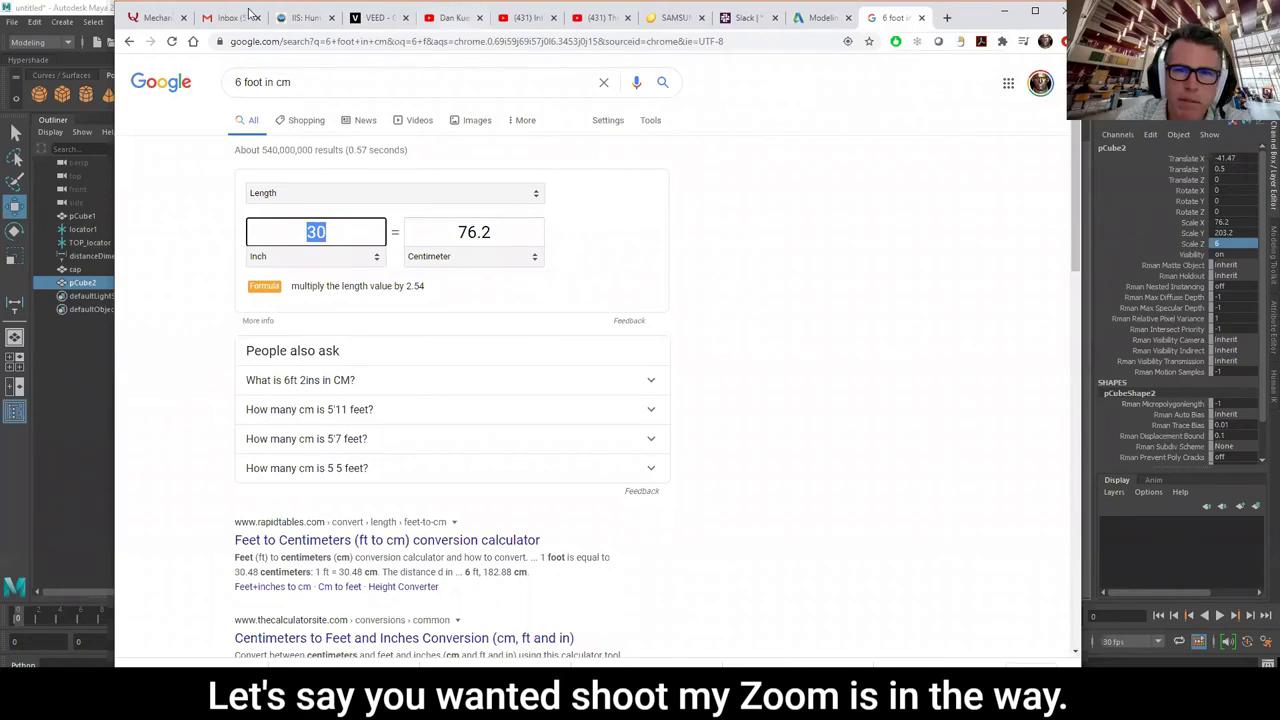
- Search the web for 'ikea' and open IKEA's US website
{"action": "key", "text": "super+Down"}
{"action": "left_click", "coordinate": [862, 110]}
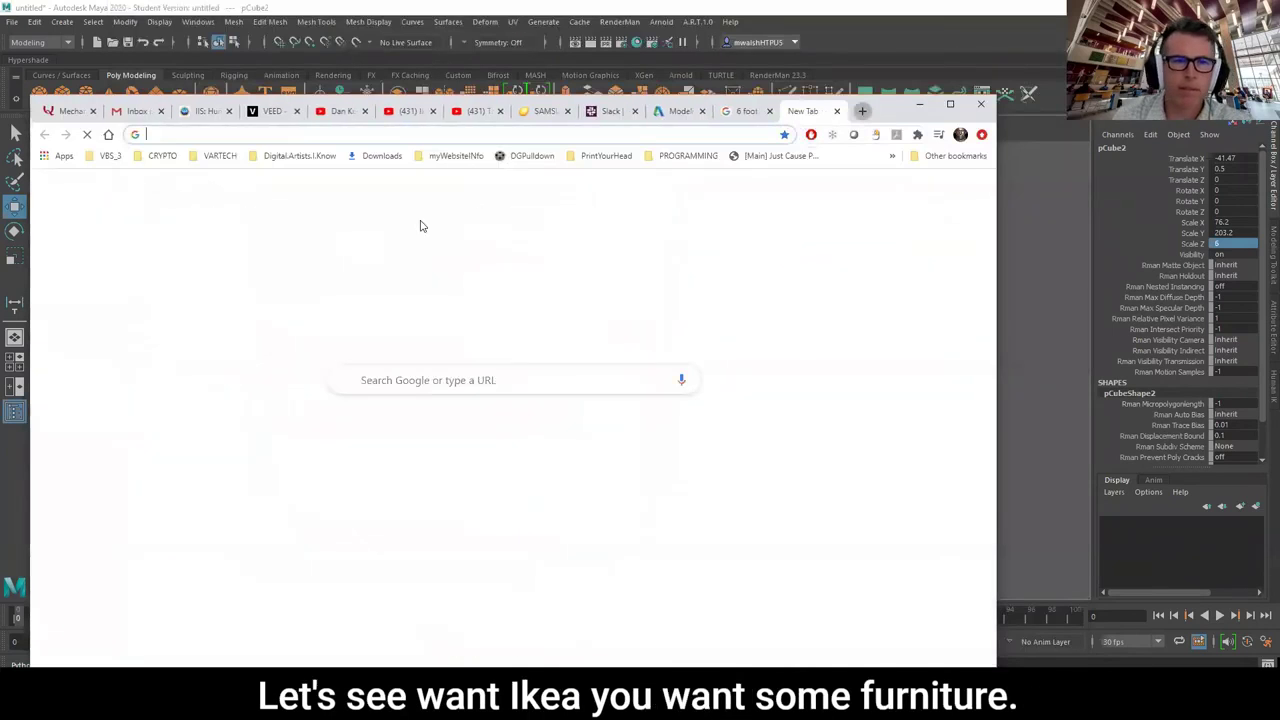
{"action": "left_click", "coordinate": [405, 134]}
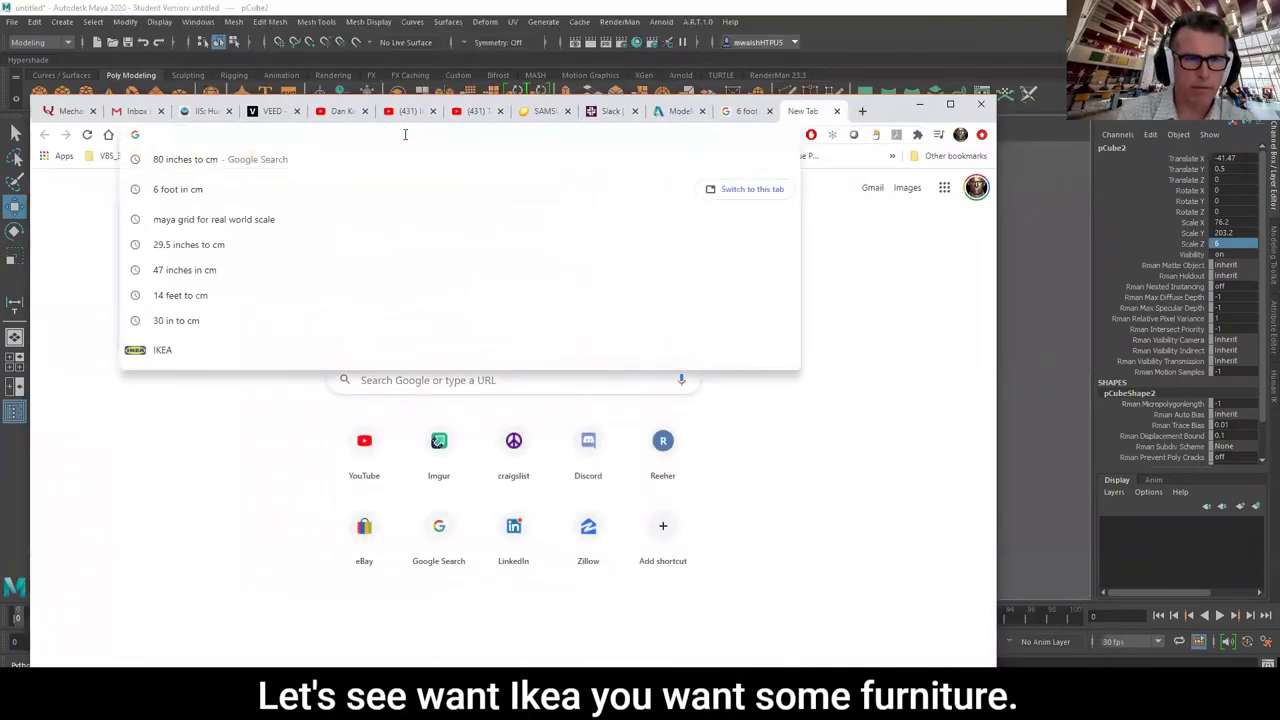
{"action": "type", "text": "ikea"}
{"action": "key", "text": "Return"}
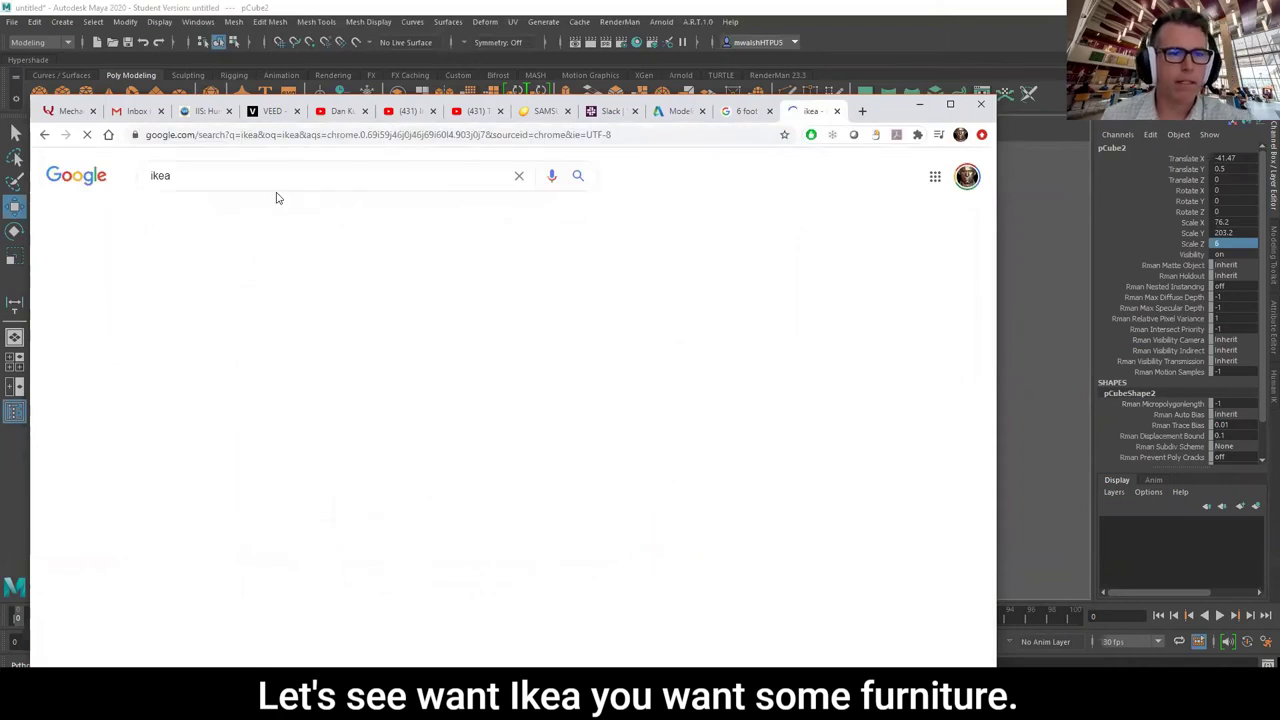
{"action": "left_click", "coordinate": [250, 287]}
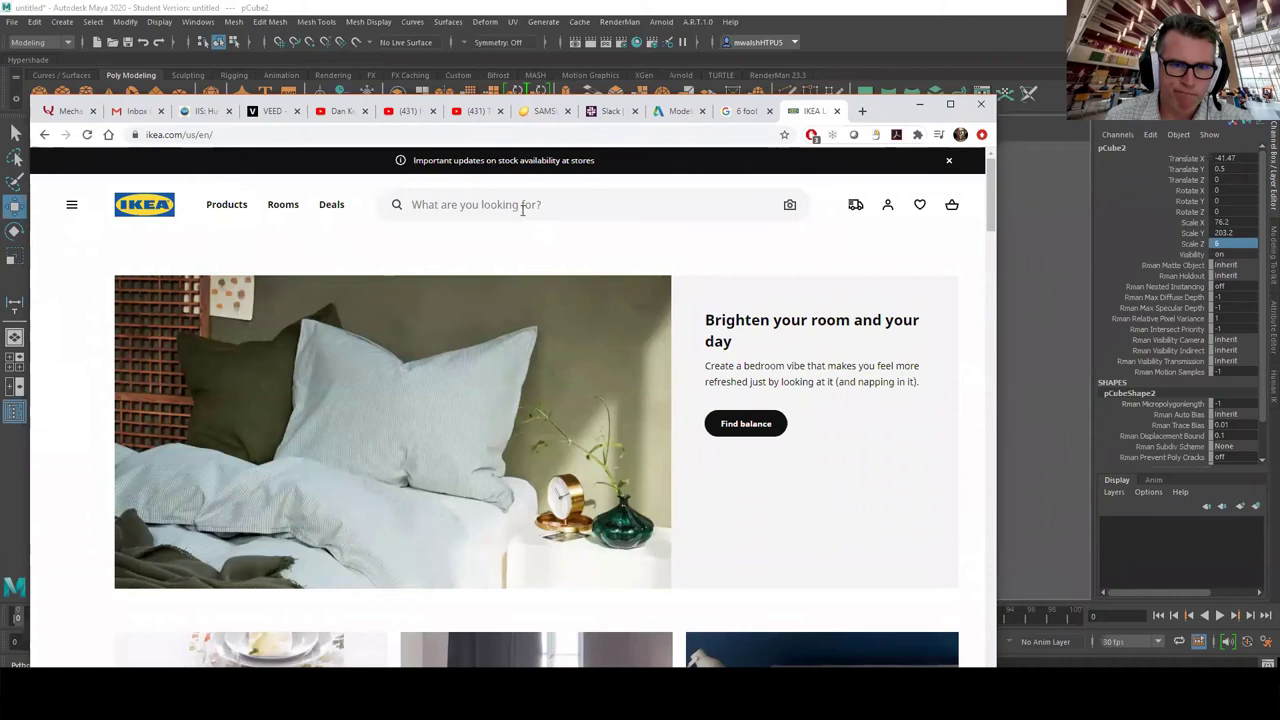
- Search IKEA for 'table' and open the INGO pine table's product page
{"action": "left_click", "coordinate": [521, 206]}
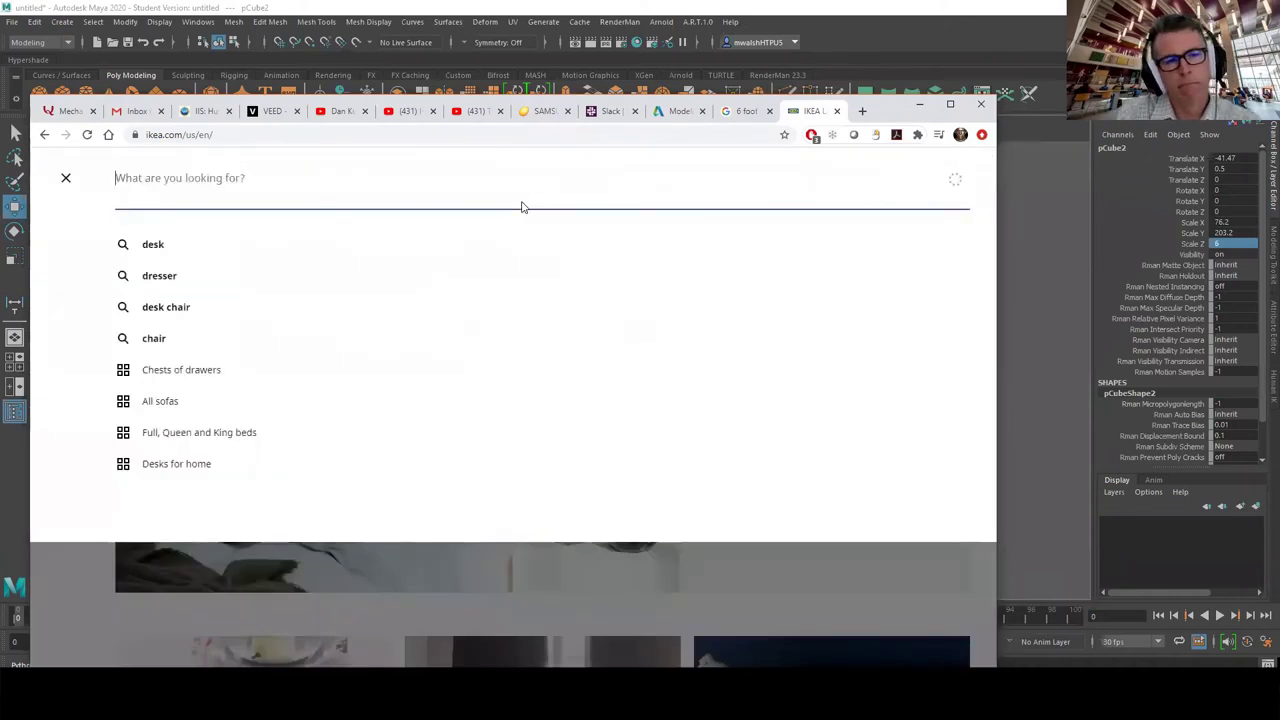
{"action": "type", "text": "t"}
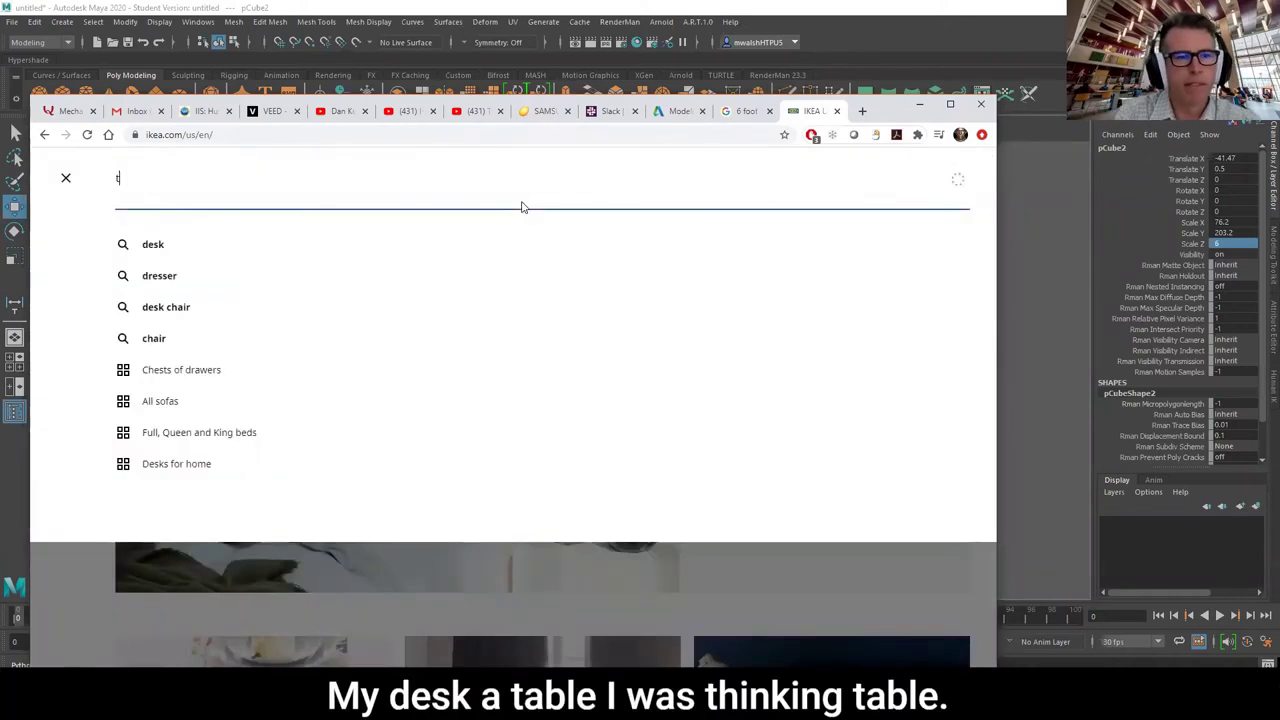
{"action": "type", "text": "able"}
{"action": "key", "text": "Return"}
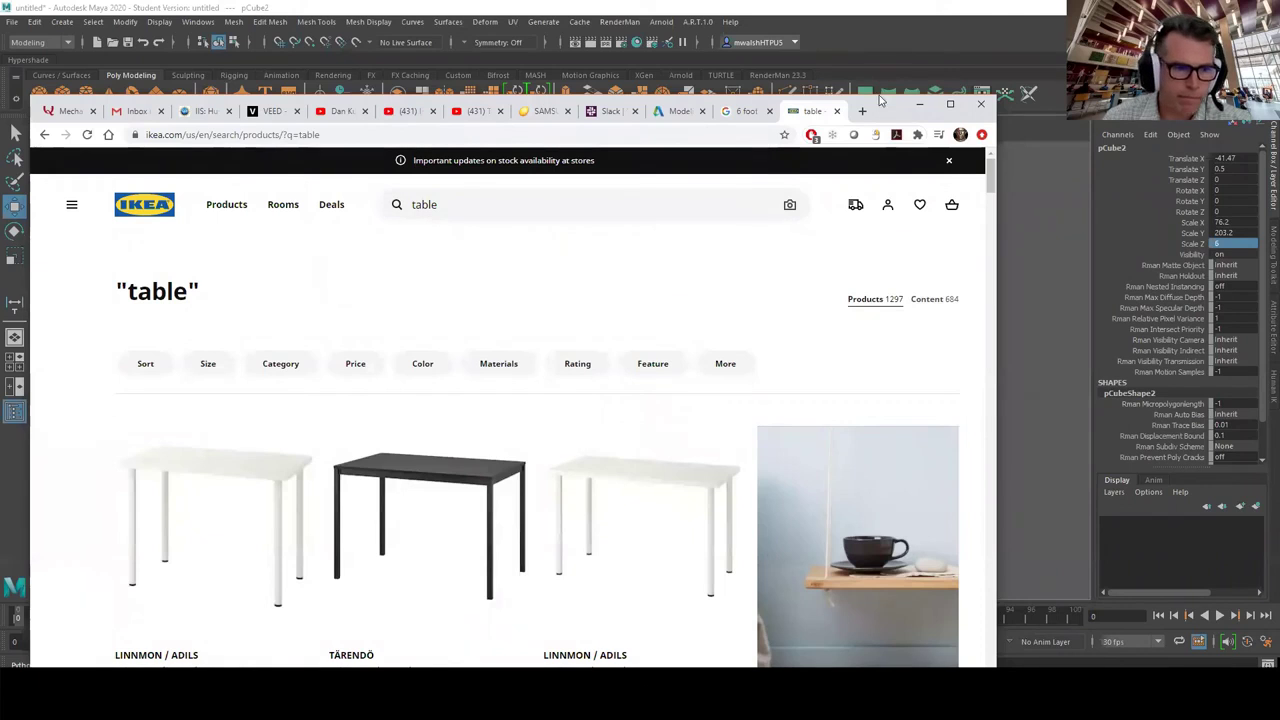
{"action": "left_click_drag", "start_coordinate": [879, 95], "coordinate": [875, 0]}
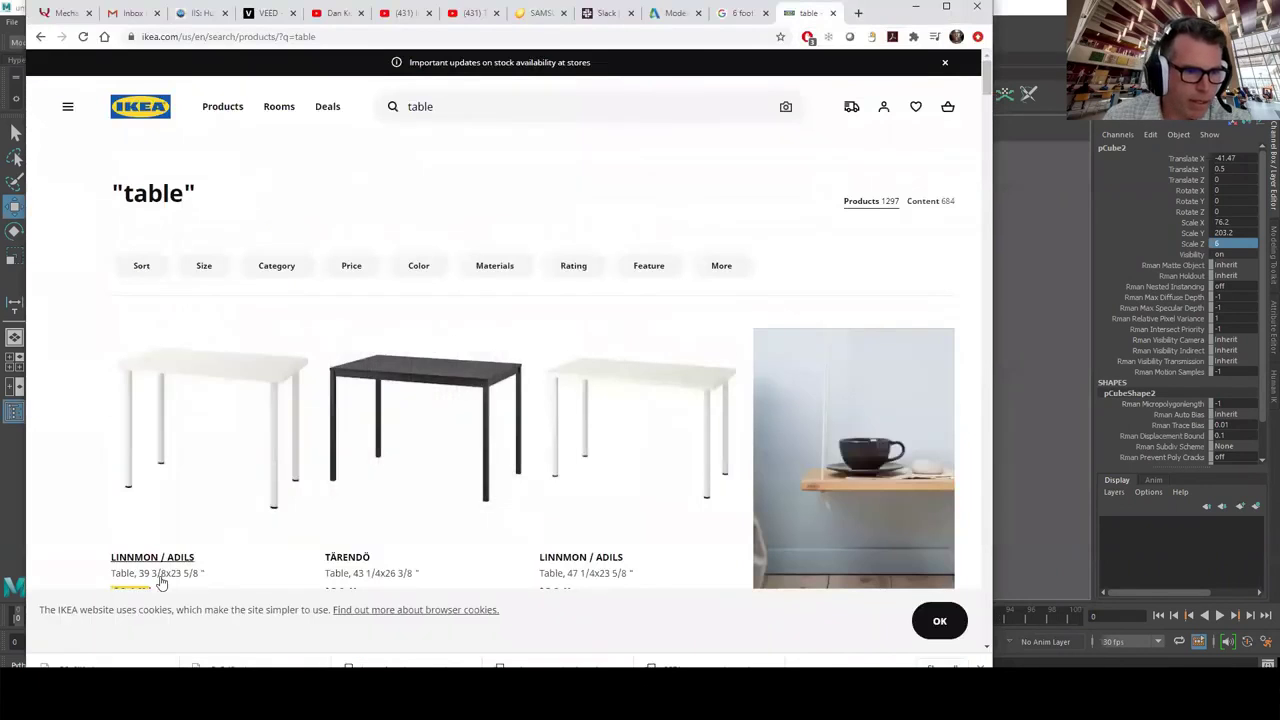
{"action": "scroll", "coordinate": [263, 518], "scroll_direction": "down", "scroll_amount": 1}
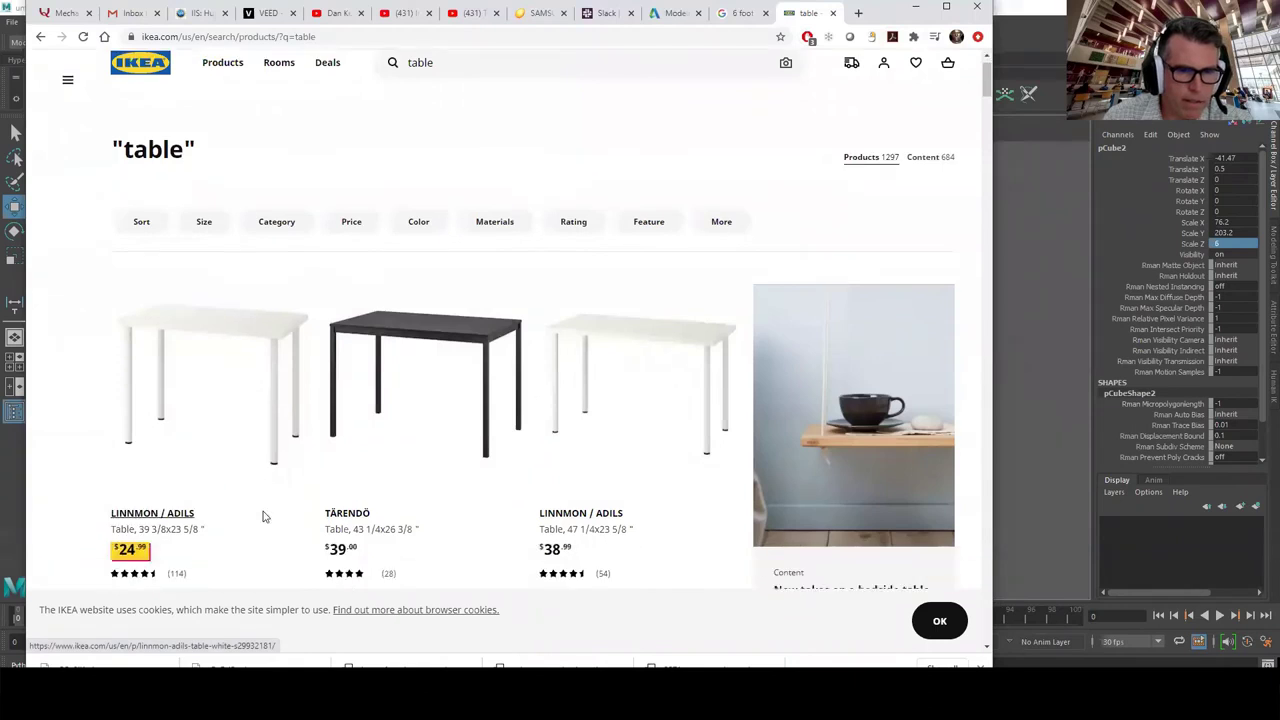
{"action": "scroll", "coordinate": [264, 520], "scroll_direction": "down", "scroll_amount": 4}
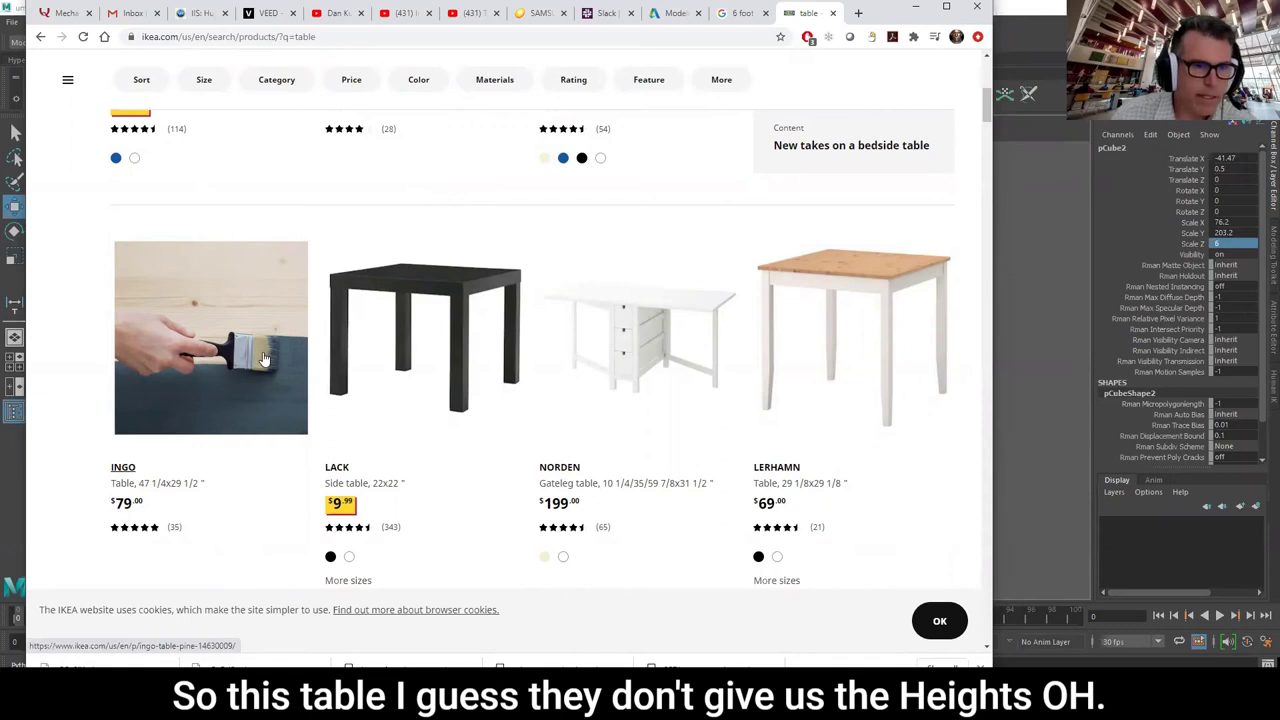
{"action": "left_click", "coordinate": [264, 358]}
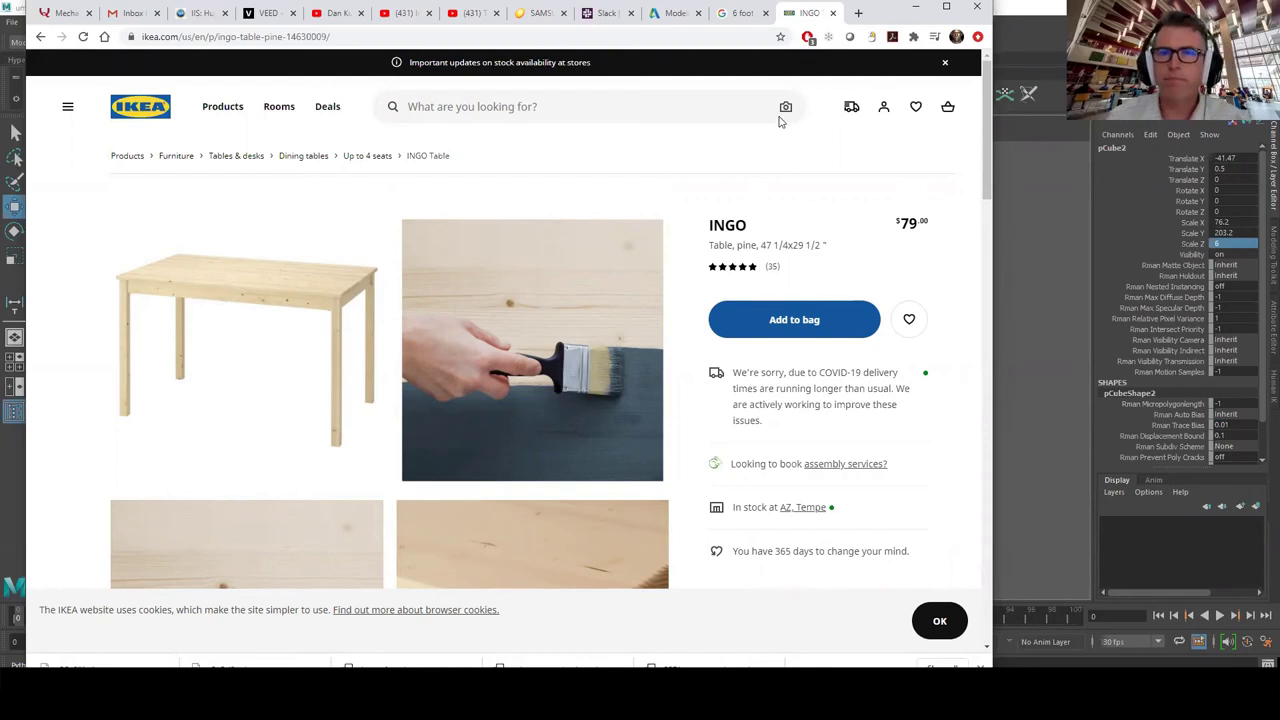
- Convert 47.25 and 29.5 inches to centimetres, getting 120.015 and 74.93 cm
{"action": "left_click", "coordinate": [916, 10]}
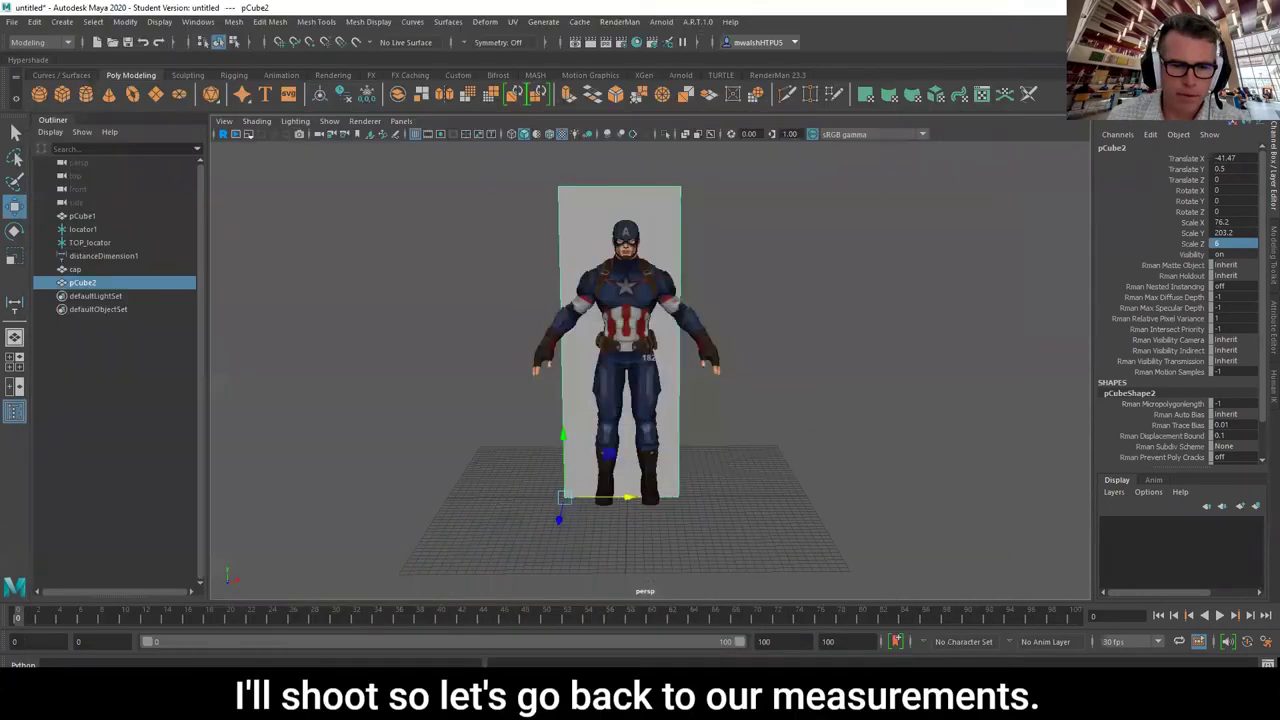
{"action": "key", "text": "alt+Tab"}
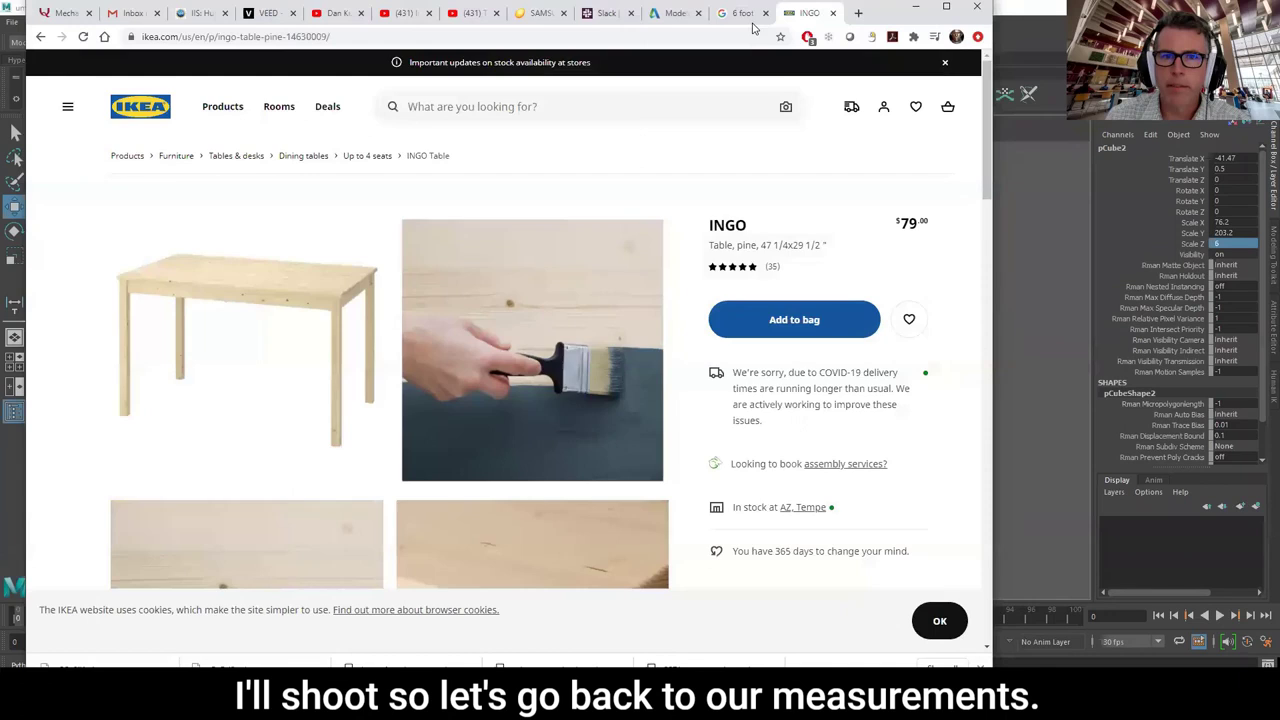
{"action": "left_click", "coordinate": [740, 12]}
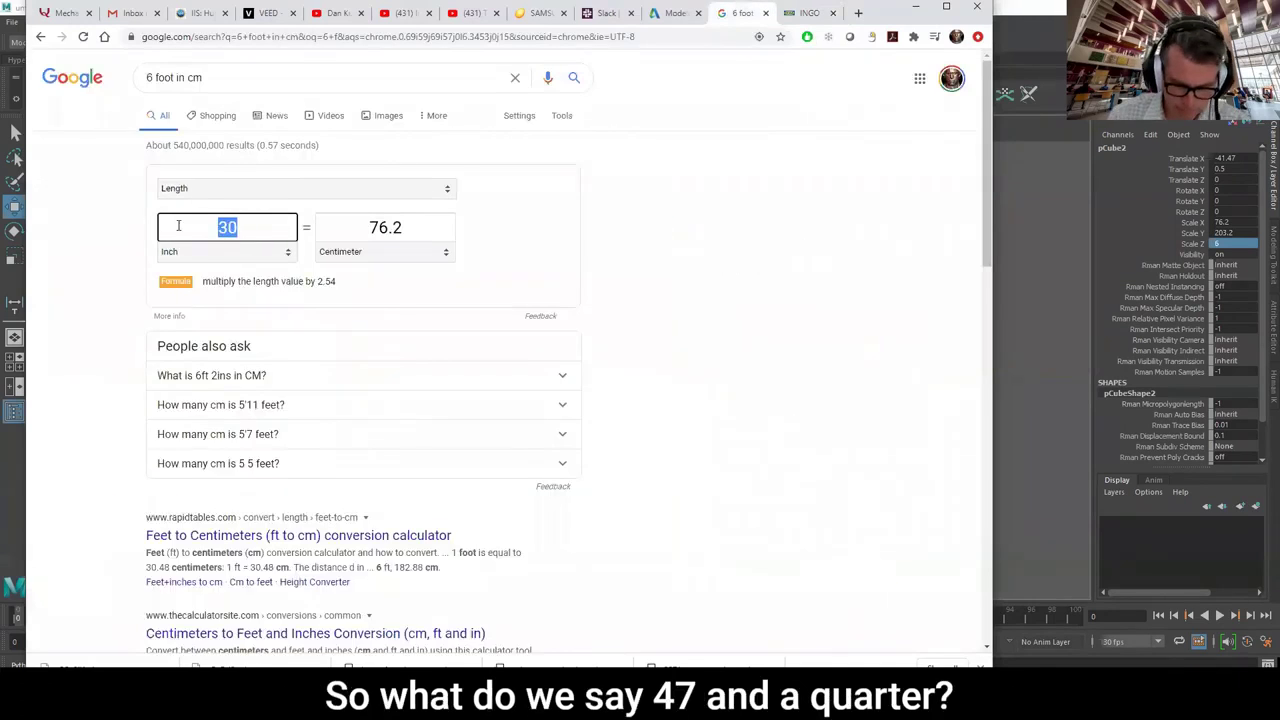
{"action": "type", "text": "47"}
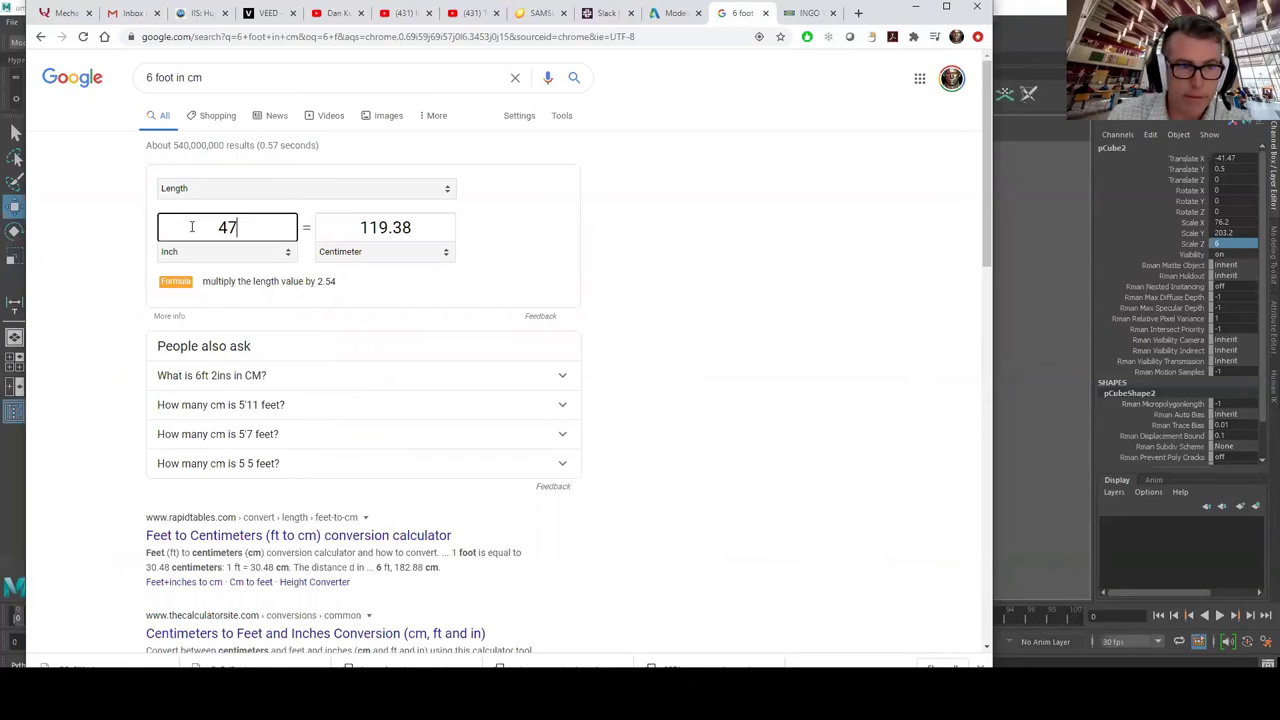
{"action": "type", "text": ".25"}
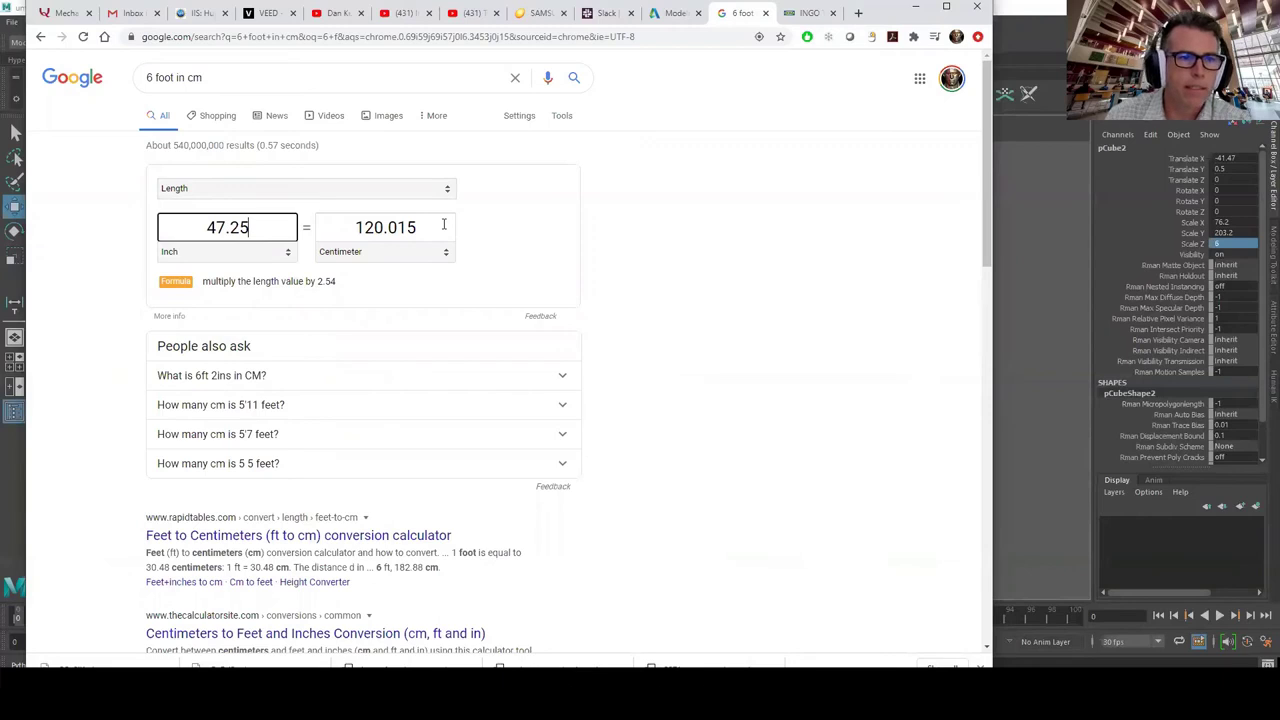
{"action": "left_click", "coordinate": [440, 227]}
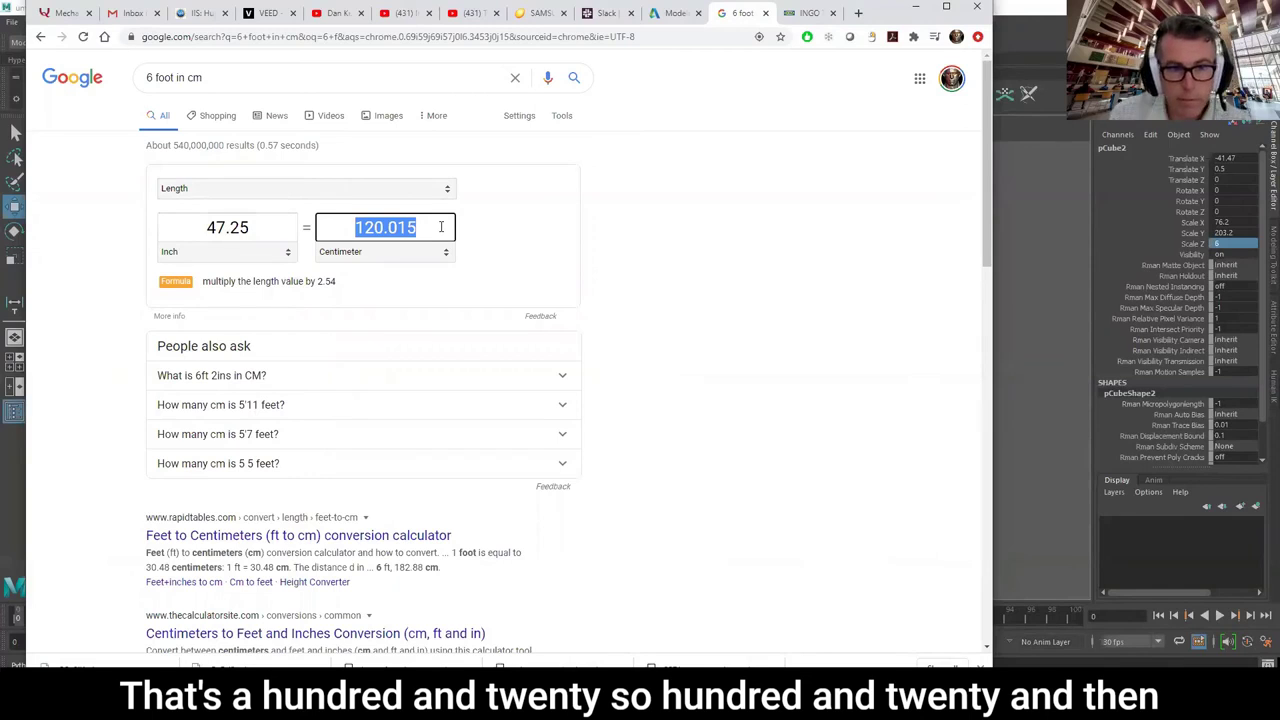
{"action": "left_click", "coordinate": [197, 224]}
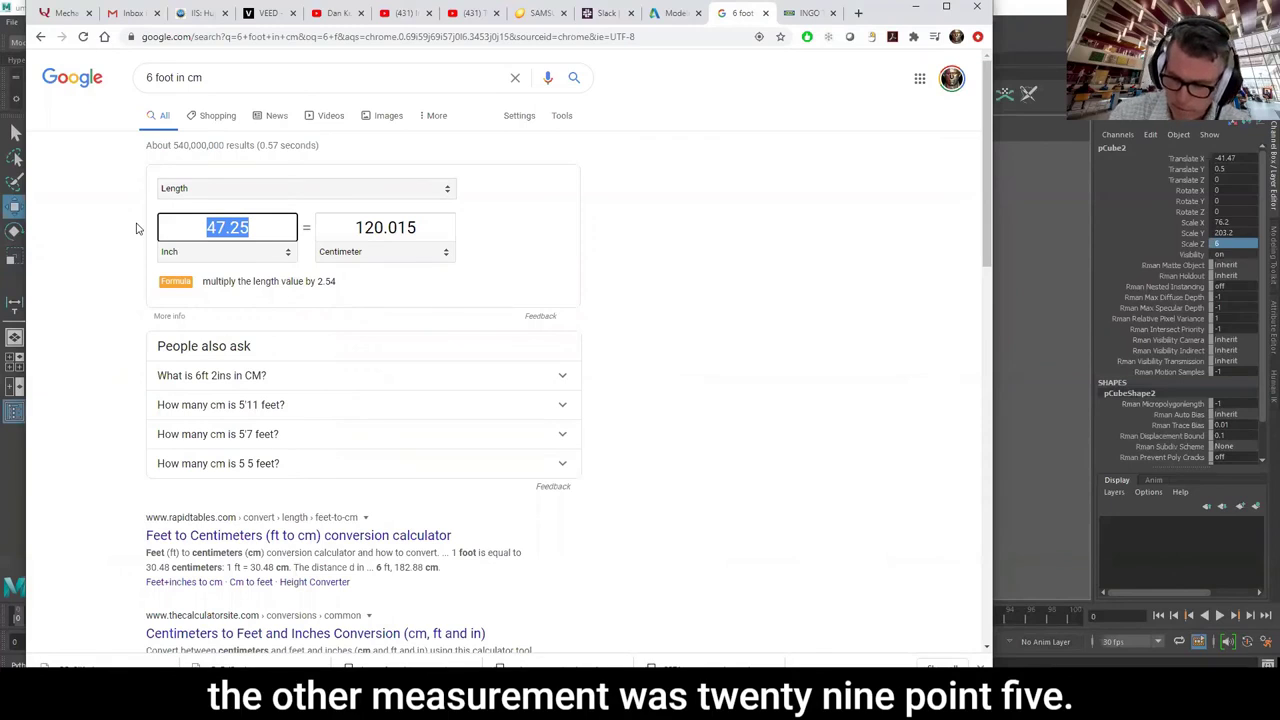
{"action": "type", "text": "29."}
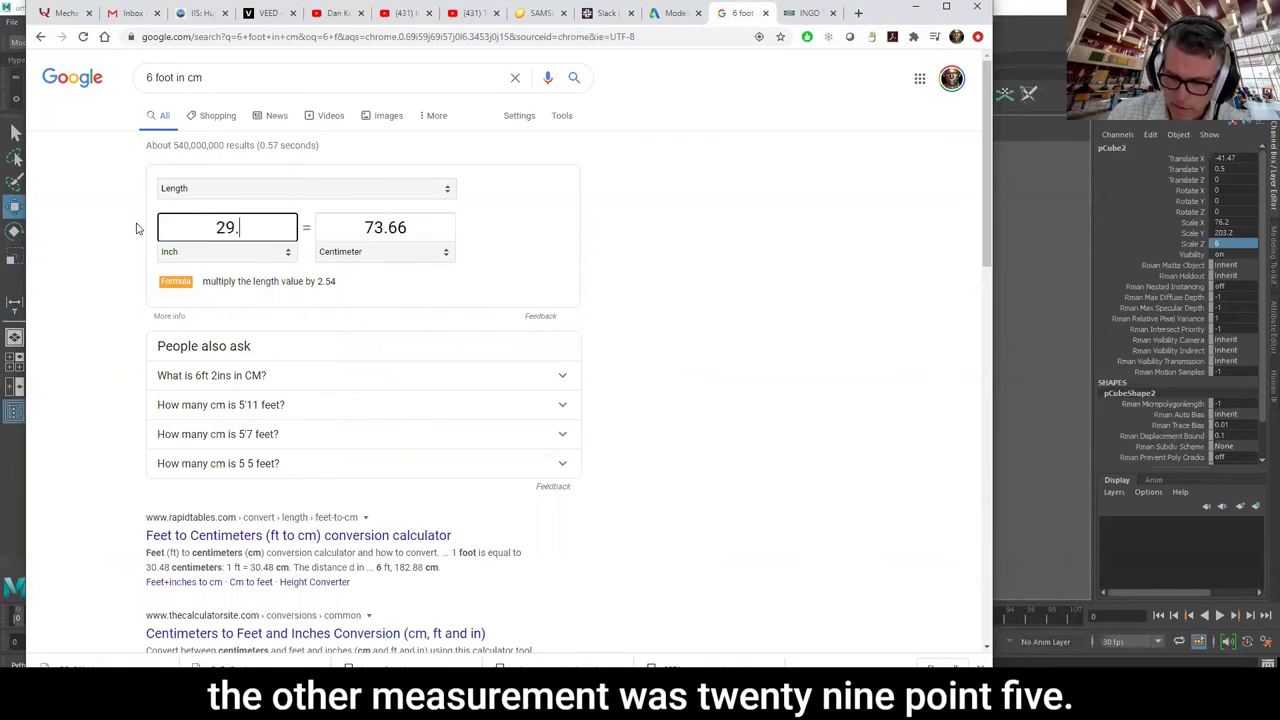
{"action": "type", "text": "5"}
{"action": "left_click", "coordinate": [422, 229]}
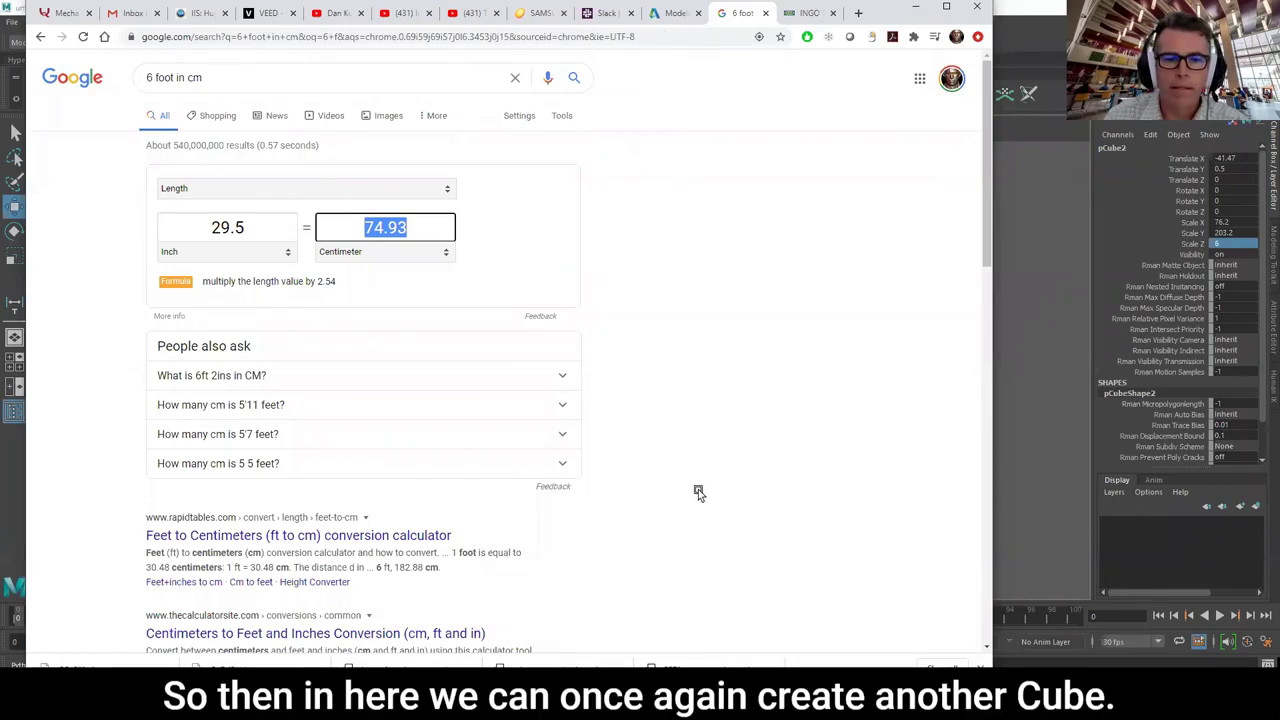
{"action": "key", "text": "alt+Tab"}
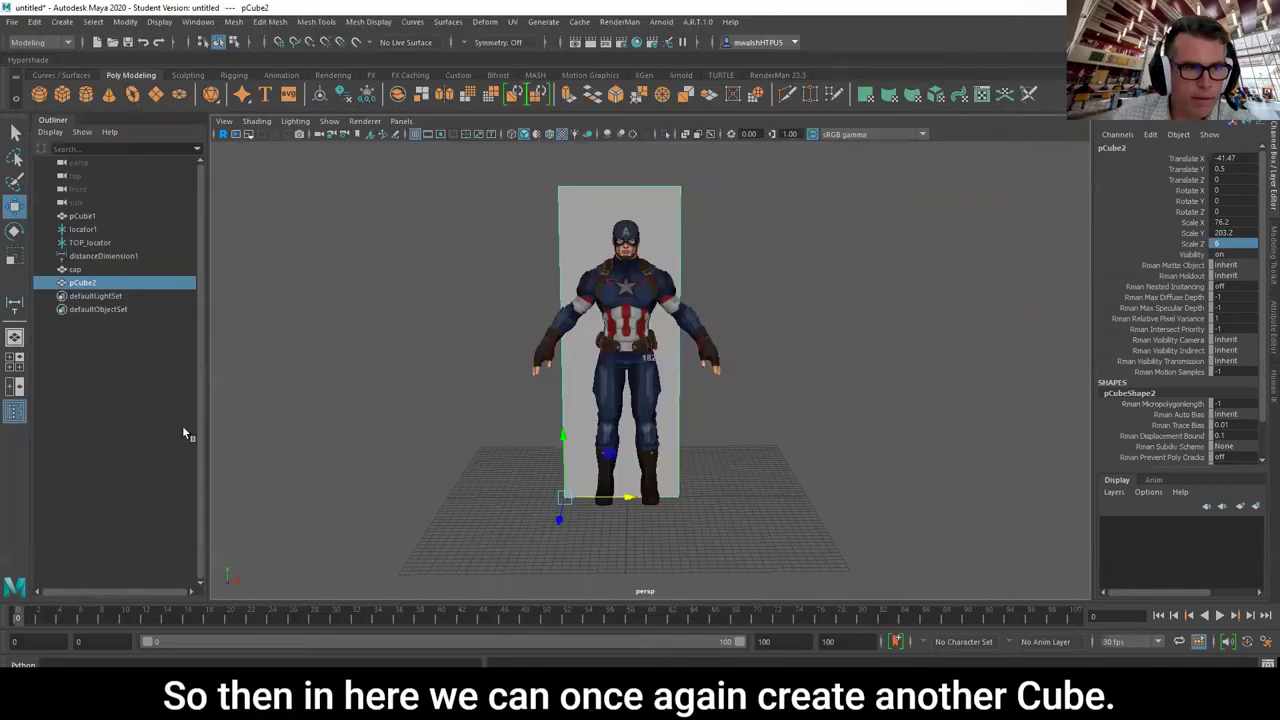
- Create a new unit cube and frame it in the view
{"action": "left_click", "coordinate": [62, 94]}
{"action": "scroll", "coordinate": [600, 489], "scroll_direction": "up", "scroll_amount": 3}
{"action": "key", "text": "f"}
{"action": "right_click_drag", "start_coordinate": [632, 497], "coordinate": [532, 398], "text": "alt"}
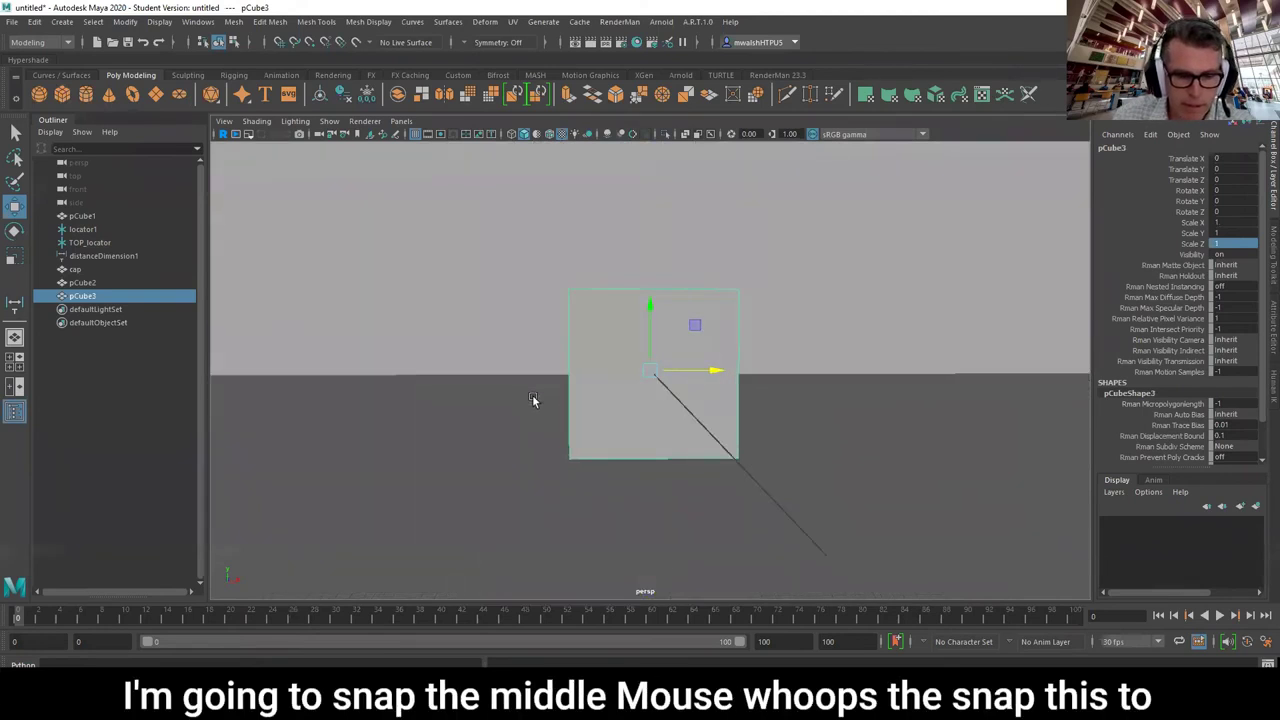
- Snap the new cube's pivot to its bottom-left corner with vertex snapping
{"action": "key", "text": "ctrl+shift"}
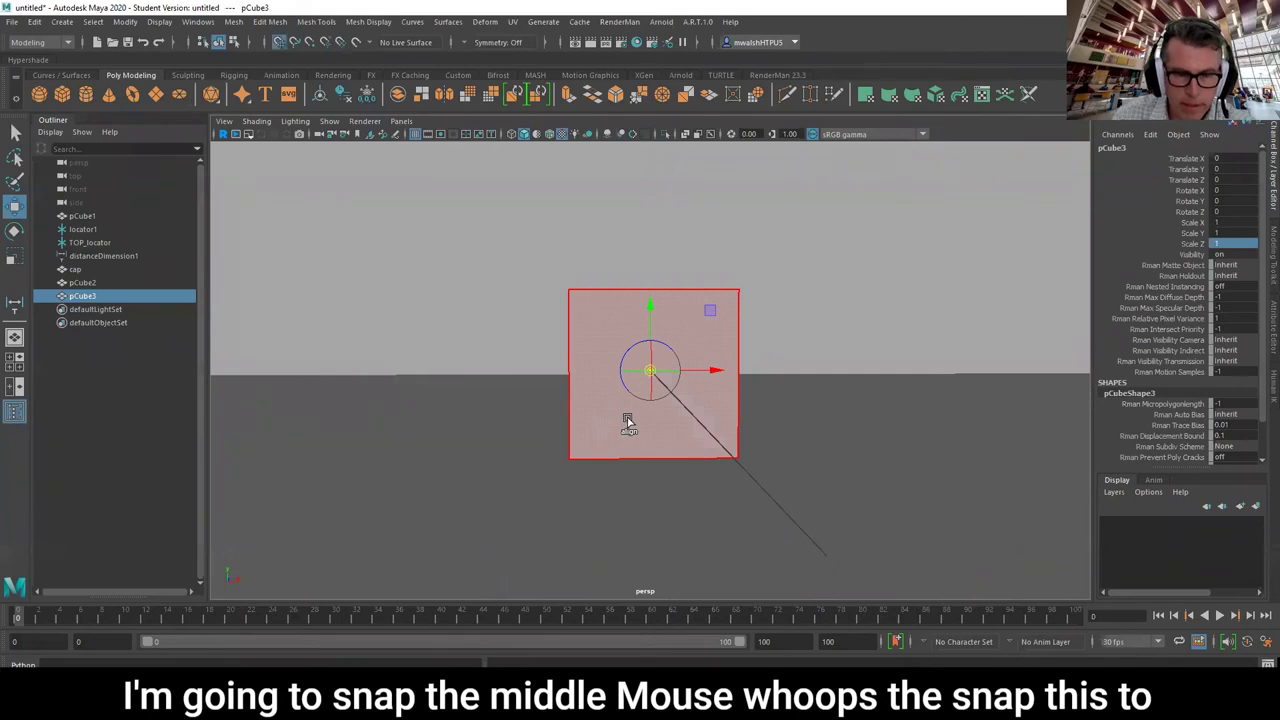
{"action": "middle_click_drag", "start_coordinate": [623, 420], "coordinate": [606, 441], "text": "ctrl+shift"}
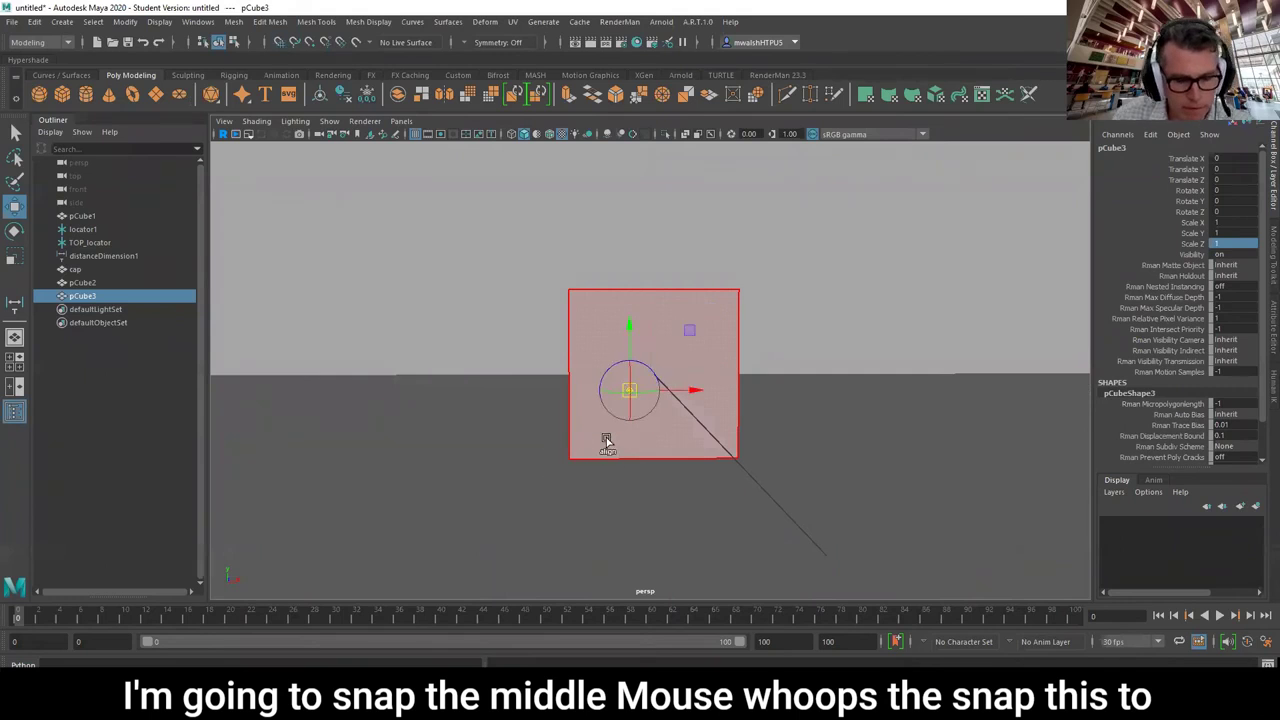
{"action": "key", "text": "ctrl+z"}
{"action": "key", "text": "v"}
{"action": "middle_click_drag", "start_coordinate": [603, 423], "coordinate": [586, 468], "text": "ctrl+shift"}
{"action": "key", "text": "d"}
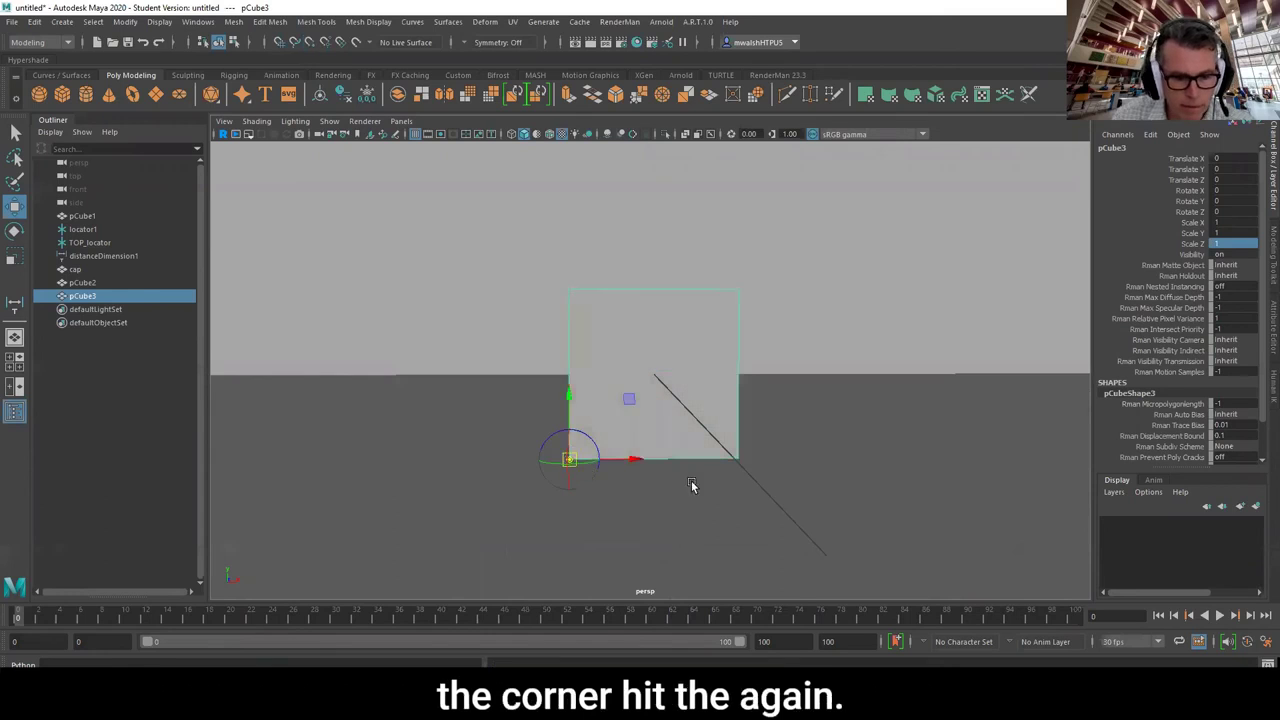
{"action": "key", "text": "d"}
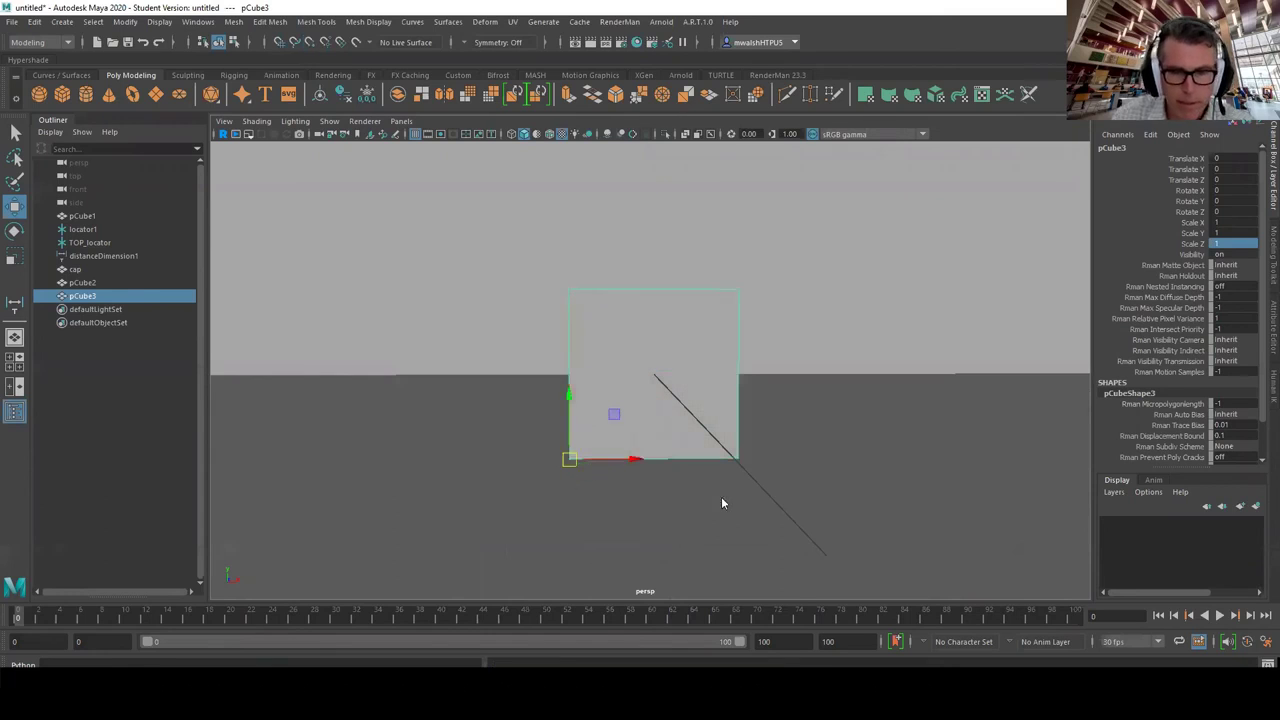
- In the front view, grid-snap the cube so its base sits on the floor
{"action": "key", "text": "space"}
{"action": "left_click_drag", "start_coordinate": [720, 498], "coordinate": [724, 534]}
{"action": "key", "text": "f"}
{"action": "scroll", "coordinate": [630, 525], "scroll_direction": "down", "scroll_amount": 10}
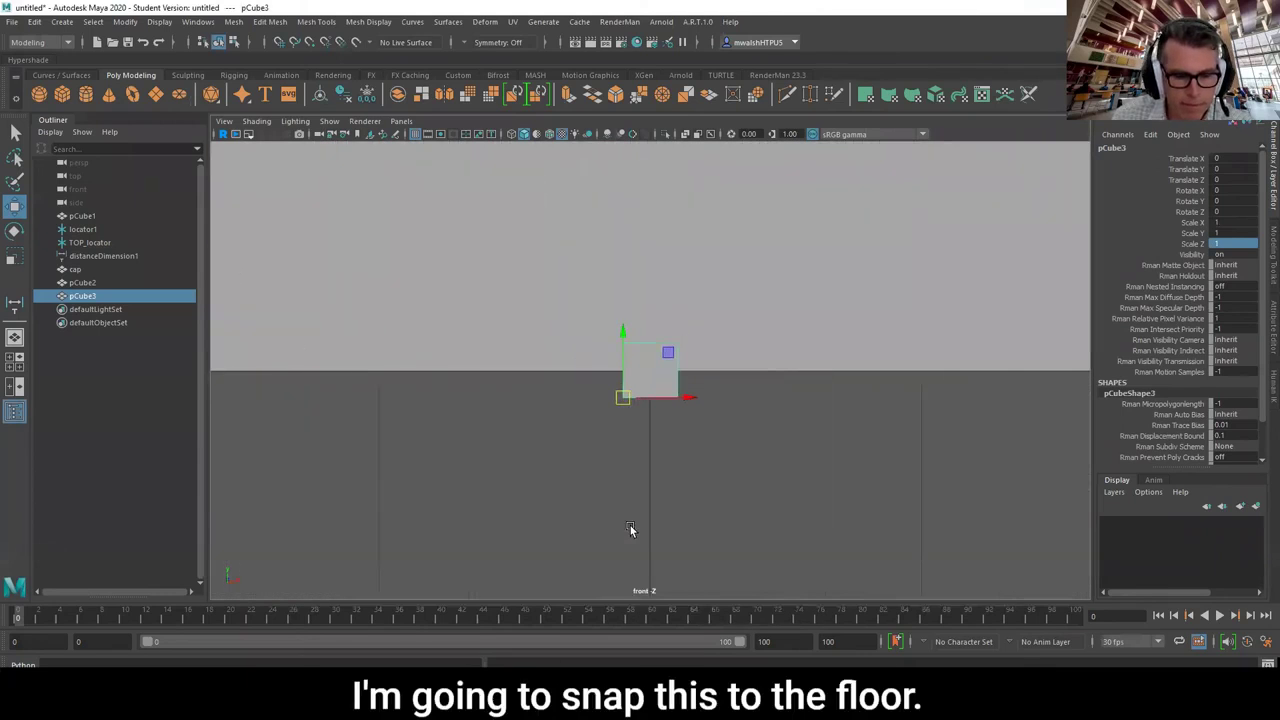
{"action": "key", "text": "x"}
{"action": "left_click_drag", "start_coordinate": [625, 331], "coordinate": [624, 320]}
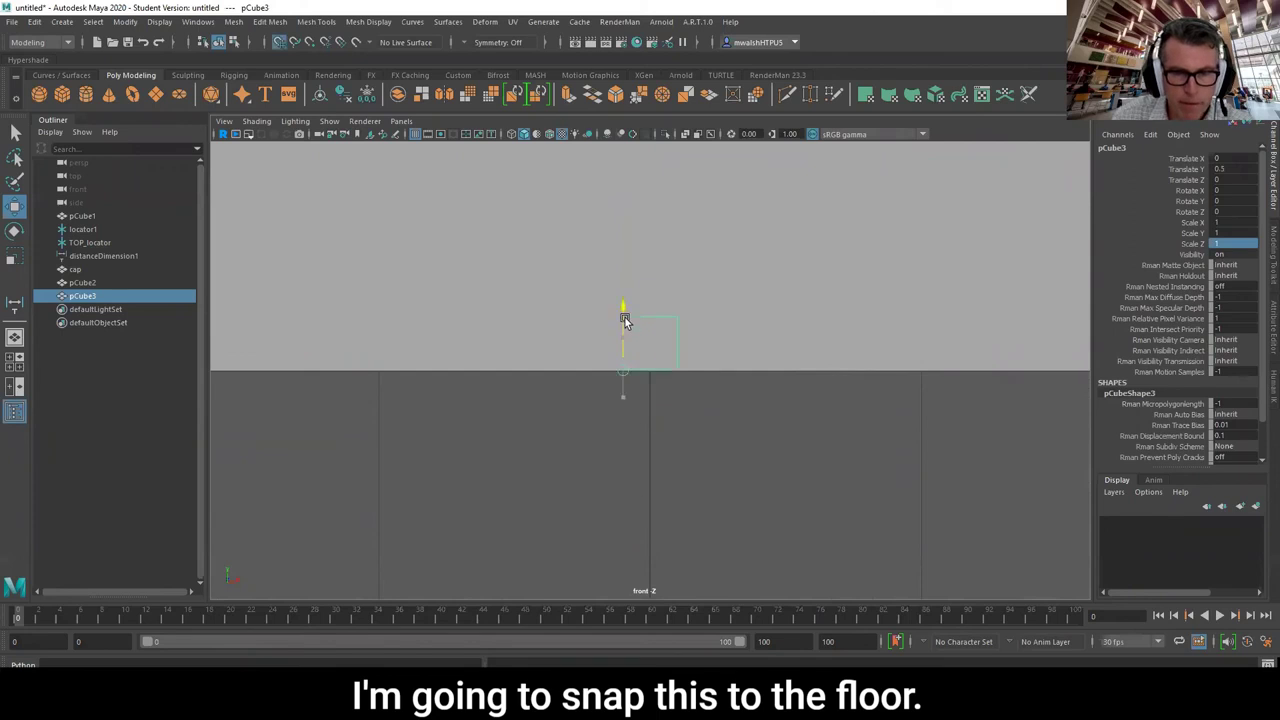
- Put door box pCube2 in a new display layer, hide it, and select pCube3
{"action": "left_click", "coordinate": [514, 320]}
{"action": "left_click", "coordinate": [1257, 507]}
{"action": "left_click", "coordinate": [1109, 521]}
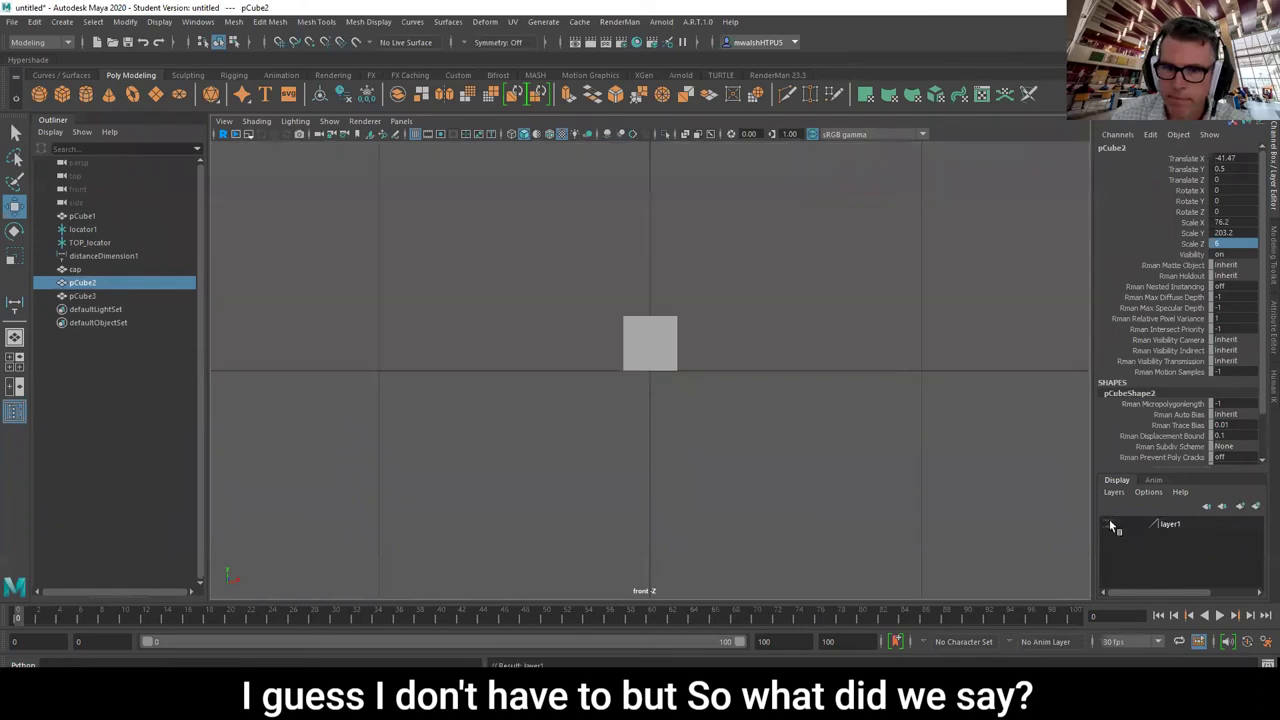
{"action": "left_click", "coordinate": [656, 359]}
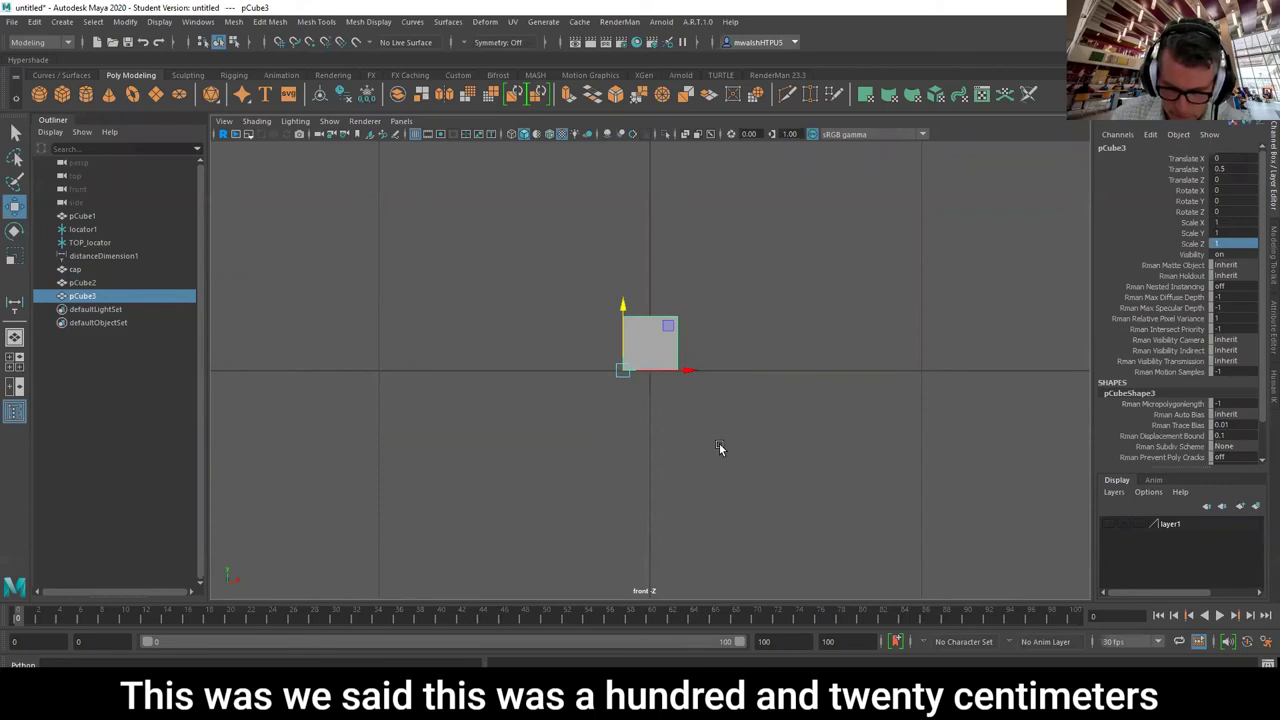
- Scale pCube3 to X 120, Z 75 and Y 5 in the Channel Box
{"action": "double_click", "coordinate": [1227, 221]}
{"action": "type", "text": "120"}
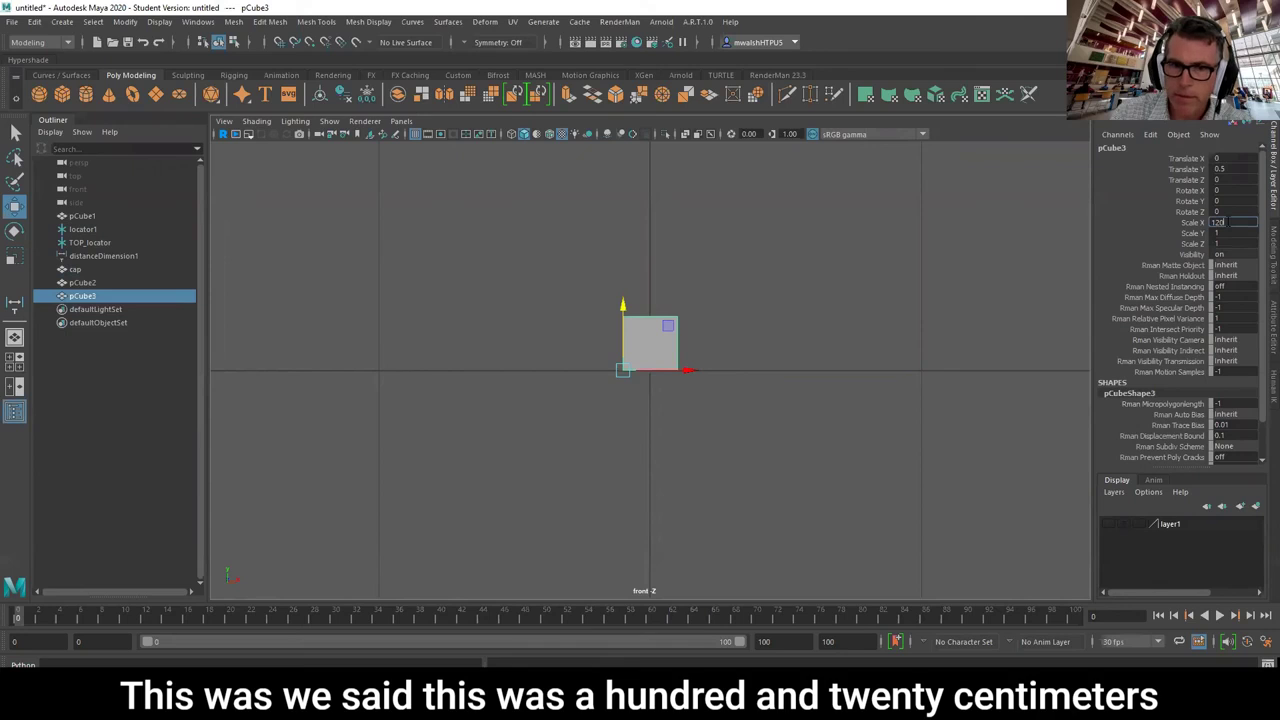
{"action": "key", "text": "Return"}
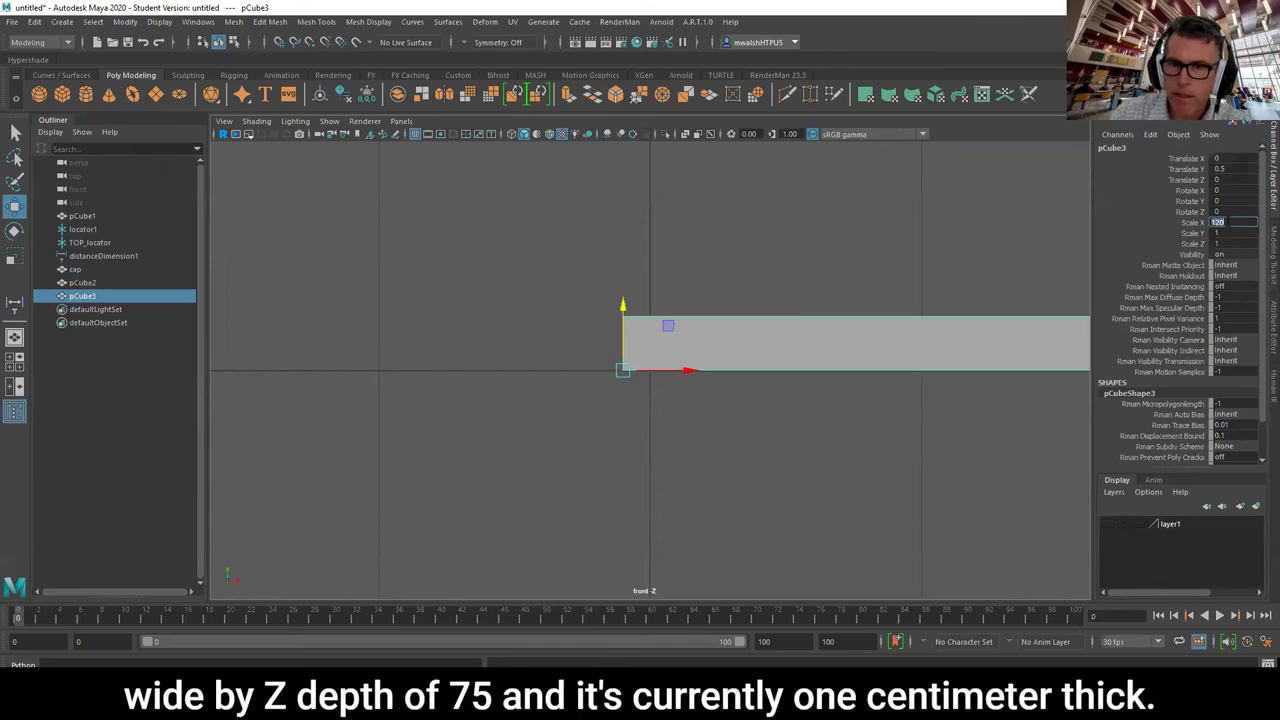
{"action": "left_click", "coordinate": [1230, 243]}
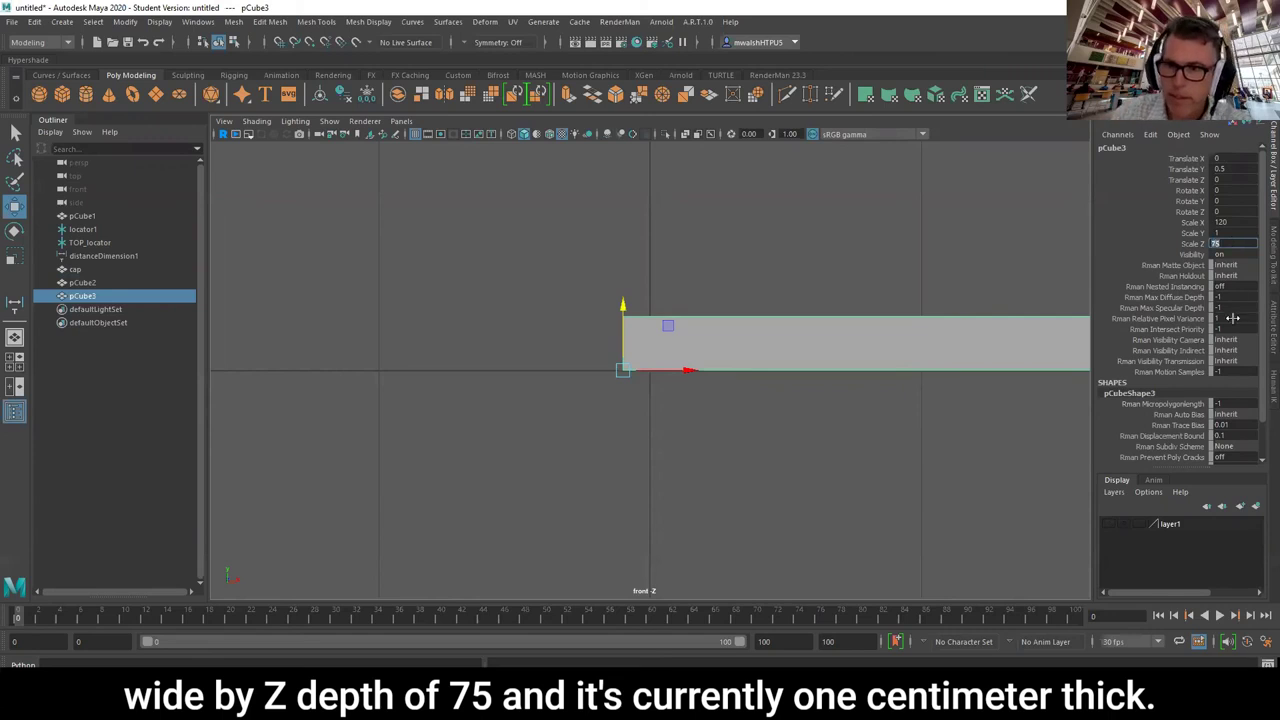
{"action": "left_click", "coordinate": [1233, 234]}
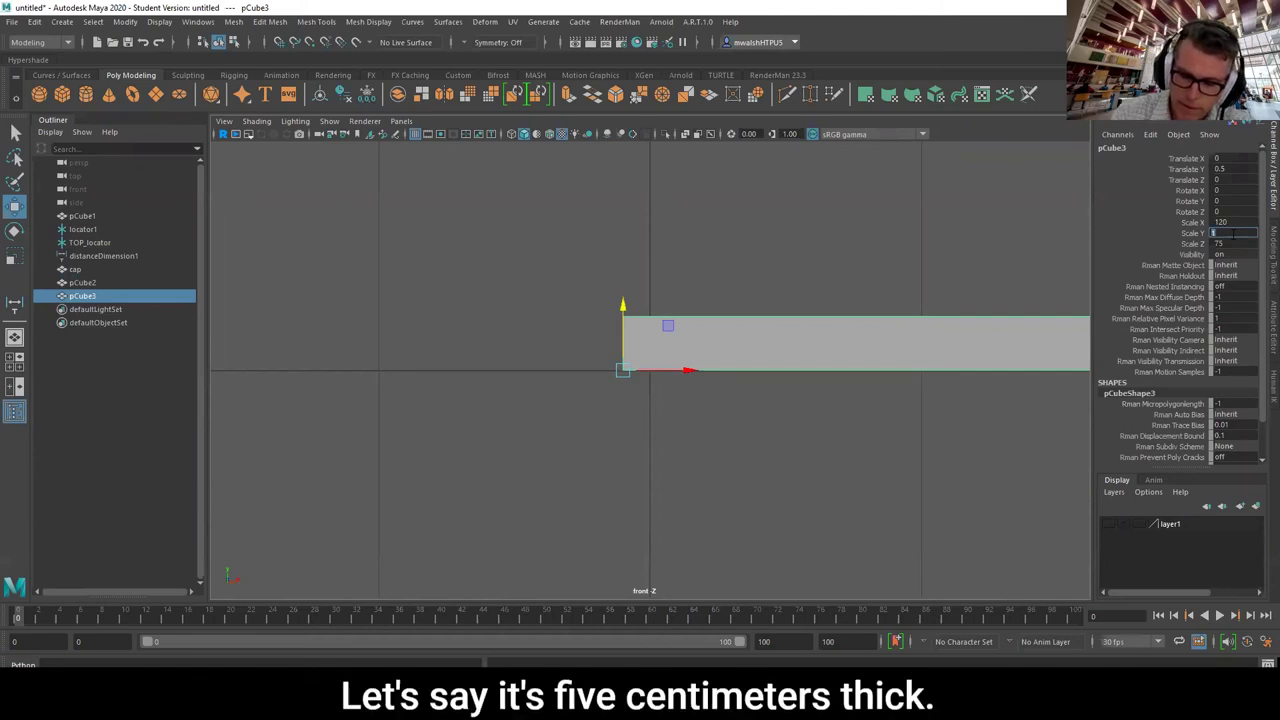
{"action": "type", "text": "5"}
{"action": "key", "text": "Return"}
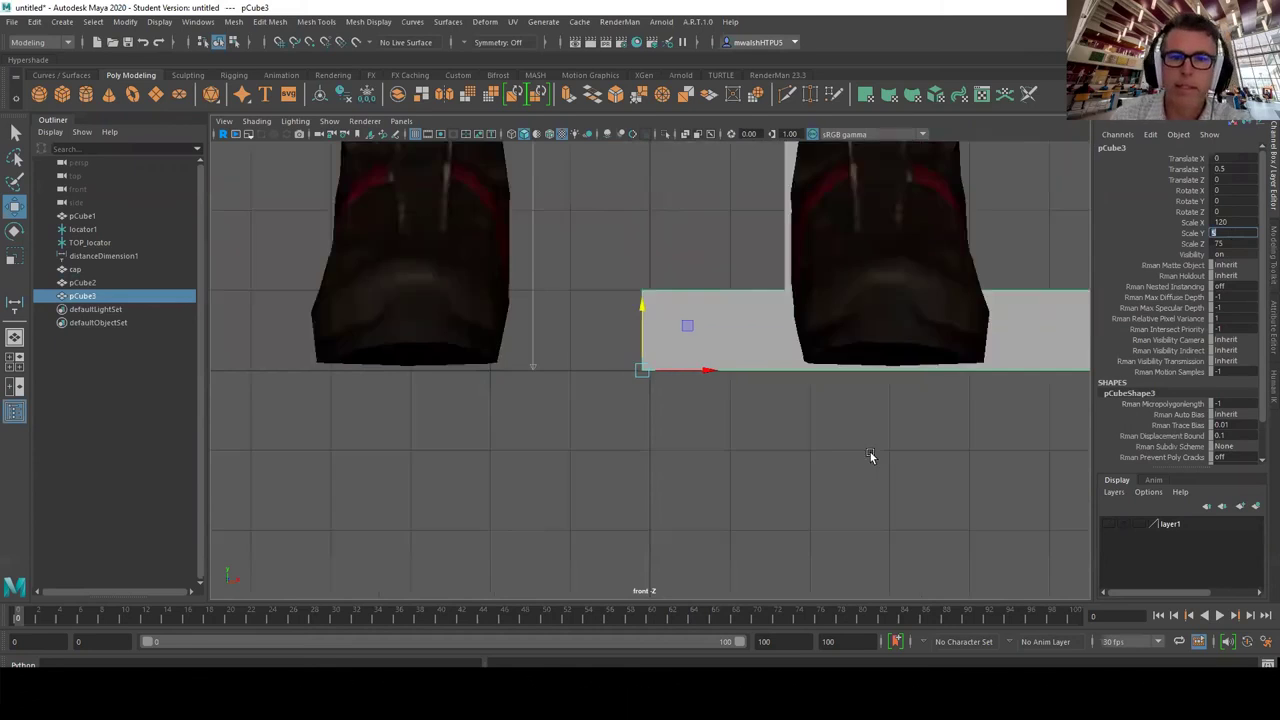
- Zoom out and switch to the four-view layout, keeping the cube selected
{"action": "scroll", "coordinate": [870, 452], "scroll_direction": "down", "scroll_amount": 3}
{"action": "scroll", "coordinate": [870, 452], "scroll_direction": "down", "scroll_amount": 5}
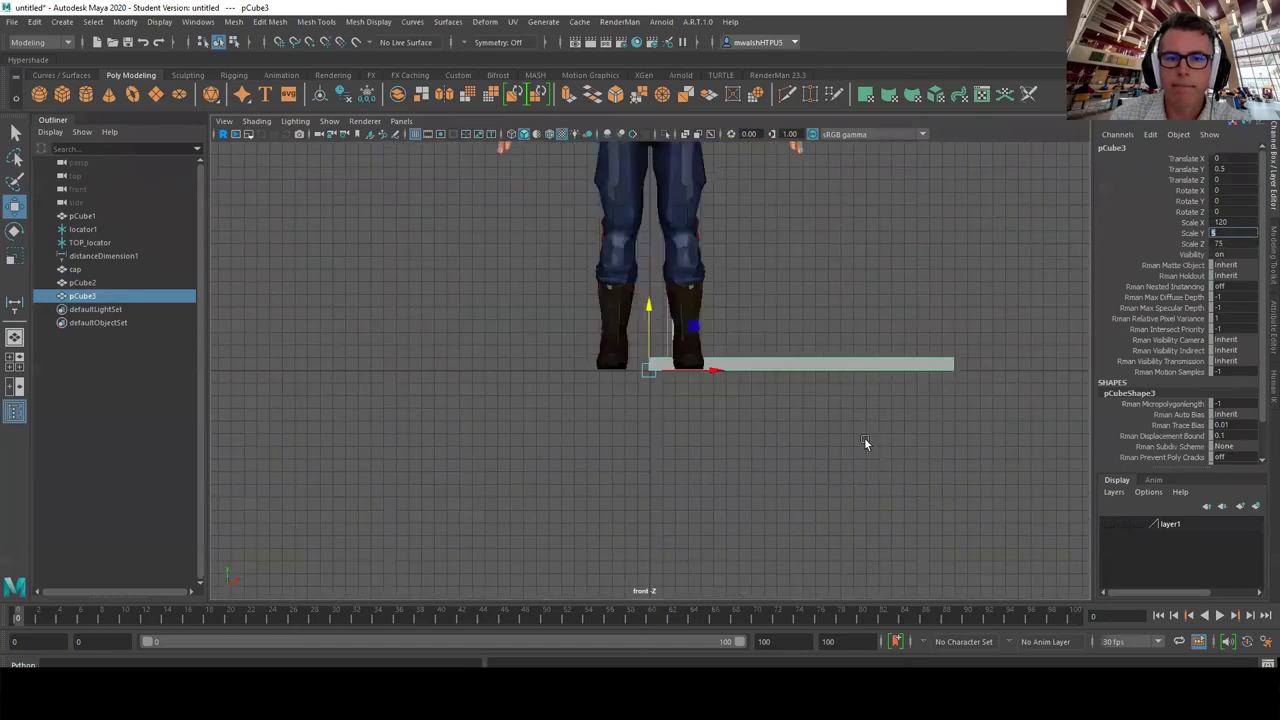
{"action": "left_click", "coordinate": [702, 418]}
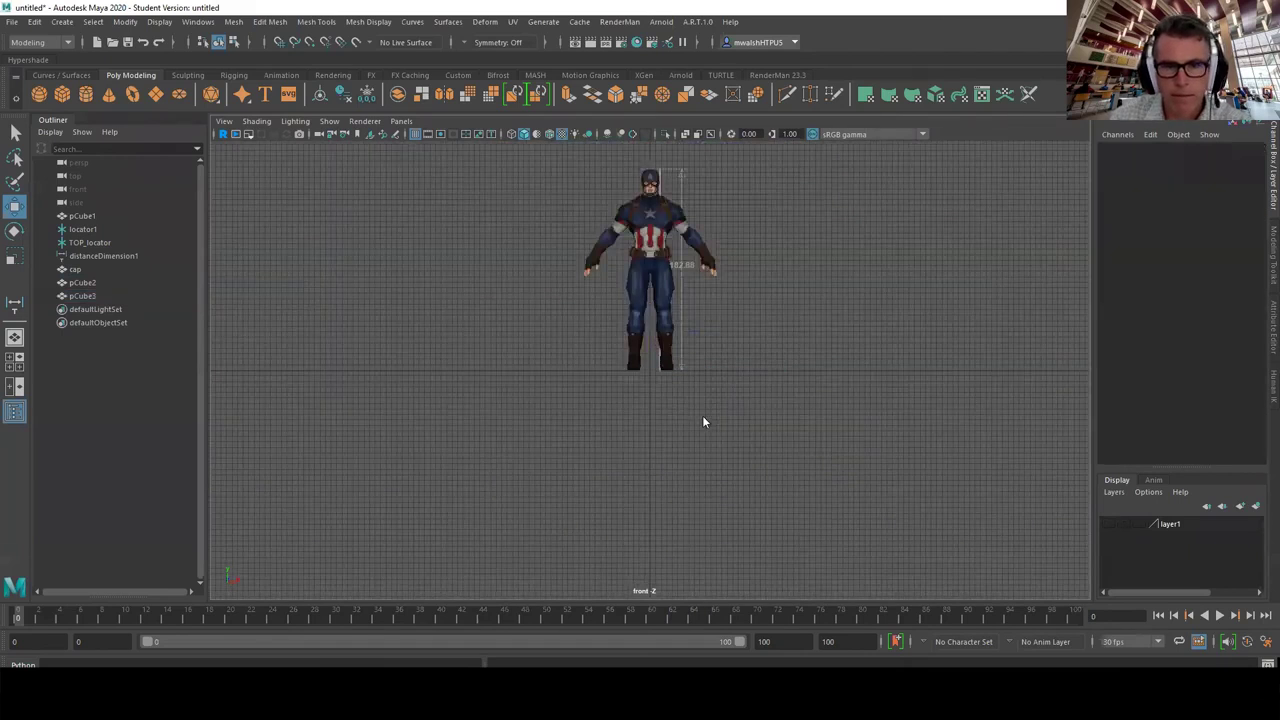
{"action": "key", "text": "space"}
{"action": "key", "text": "ctrl+z"}
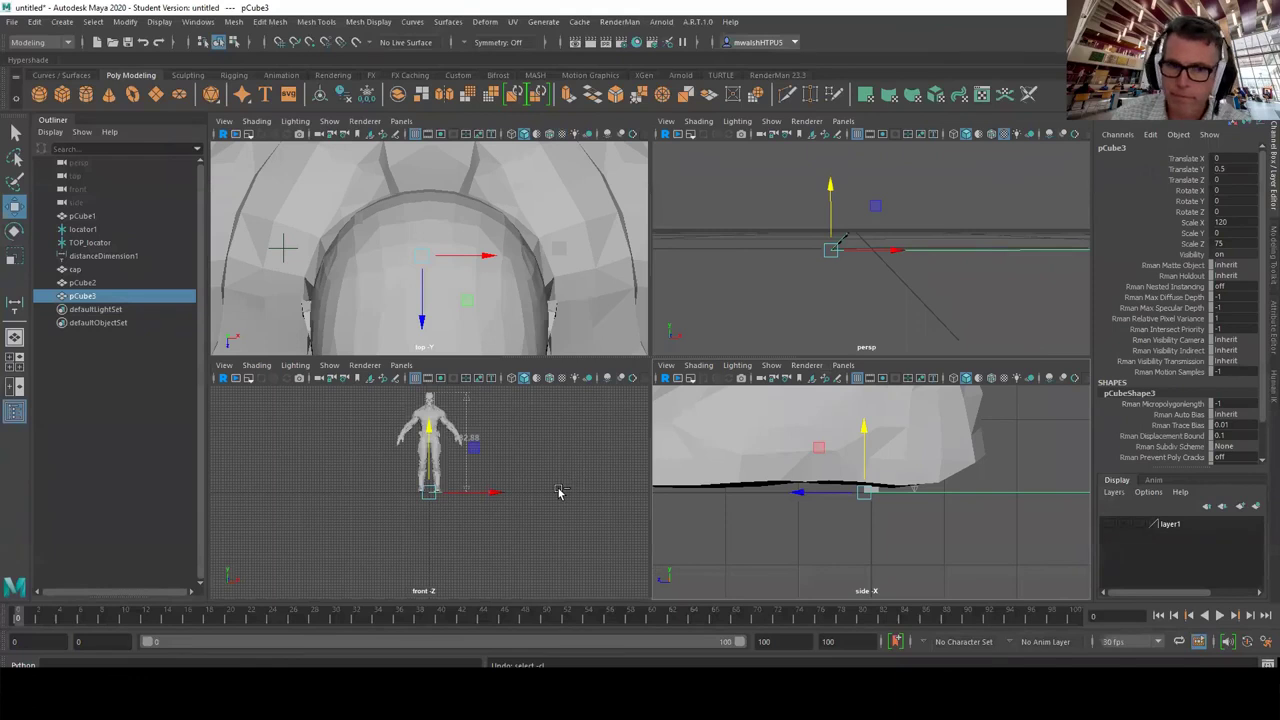
- Back in a single front view, rename pCube3 to 'tab' and set Scale Y to 6
{"action": "key", "text": "space"}
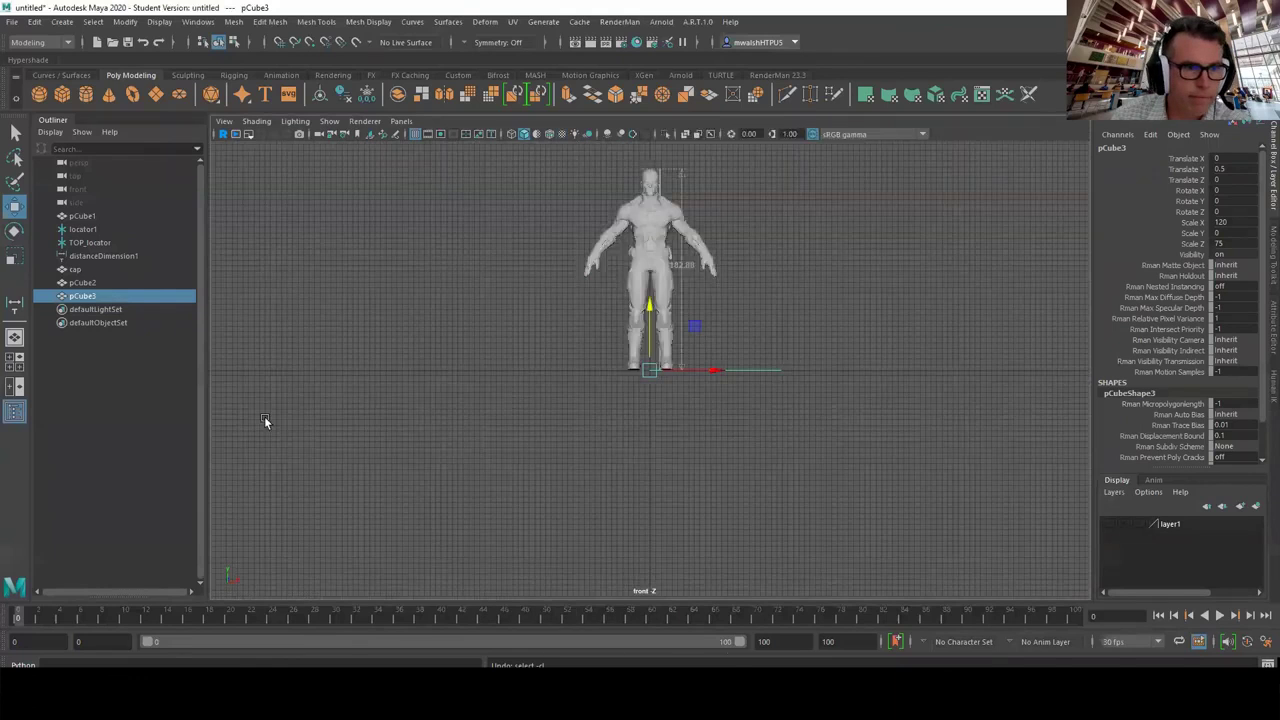
{"action": "double_click", "coordinate": [84, 297]}
{"action": "type", "text": "tab"}
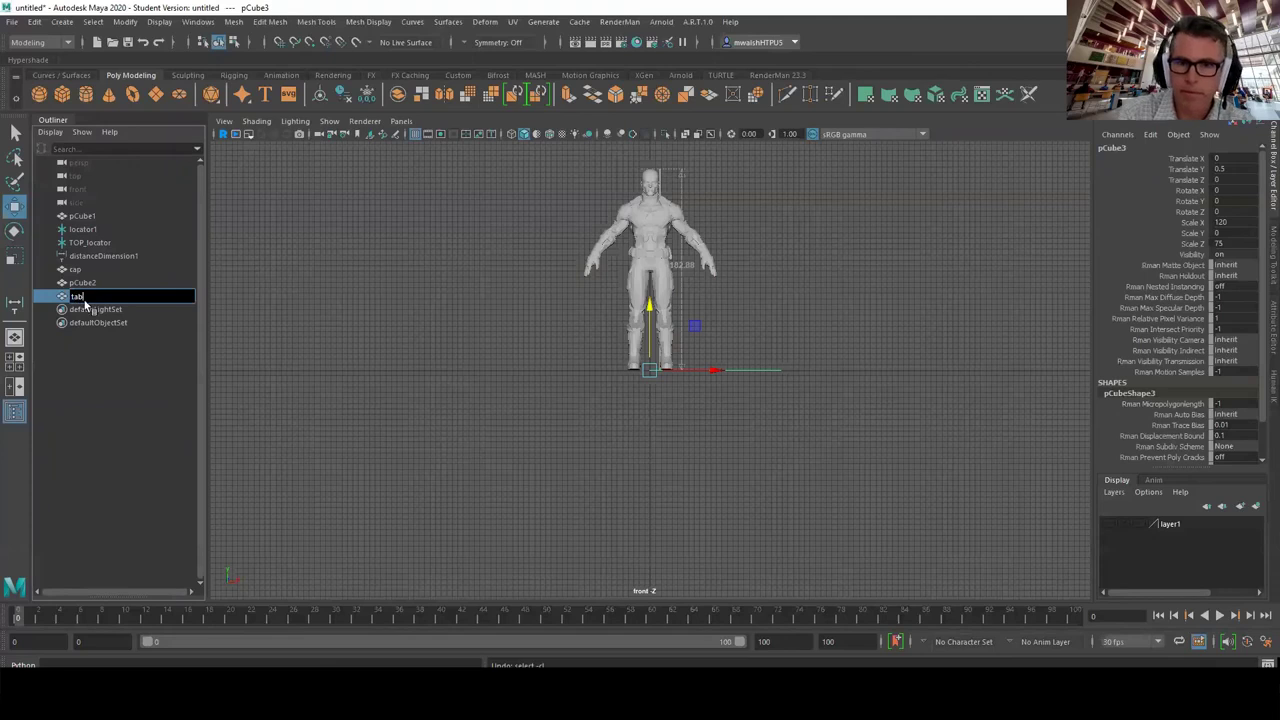
{"action": "key", "text": "Return"}
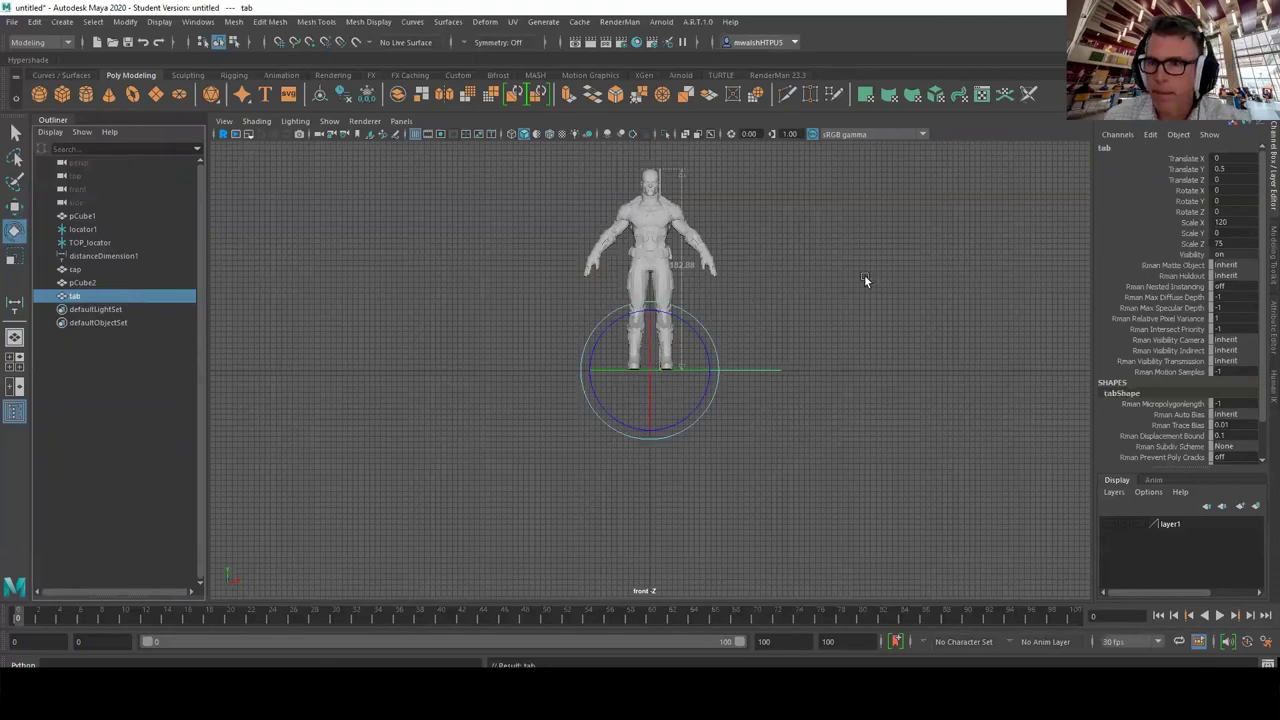
{"action": "left_click", "coordinate": [1234, 233]}
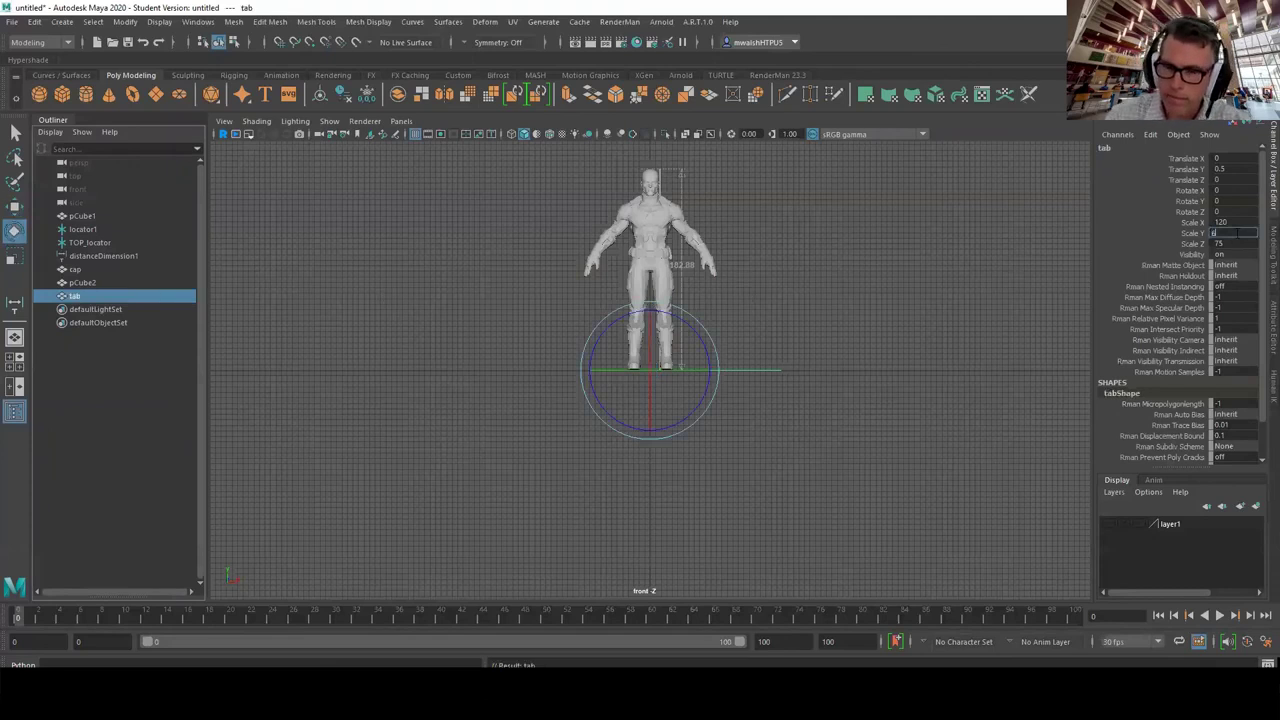
{"action": "key", "text": "Return"}
- In the perspective view, raise the tab slab to about 94 high
{"action": "left_click", "coordinate": [787, 400], "text": "alt"}
{"action": "key", "text": "space"}
{"action": "left_click_drag", "start_coordinate": [787, 400], "coordinate": [769, 449]}
{"action": "key", "text": "a"}
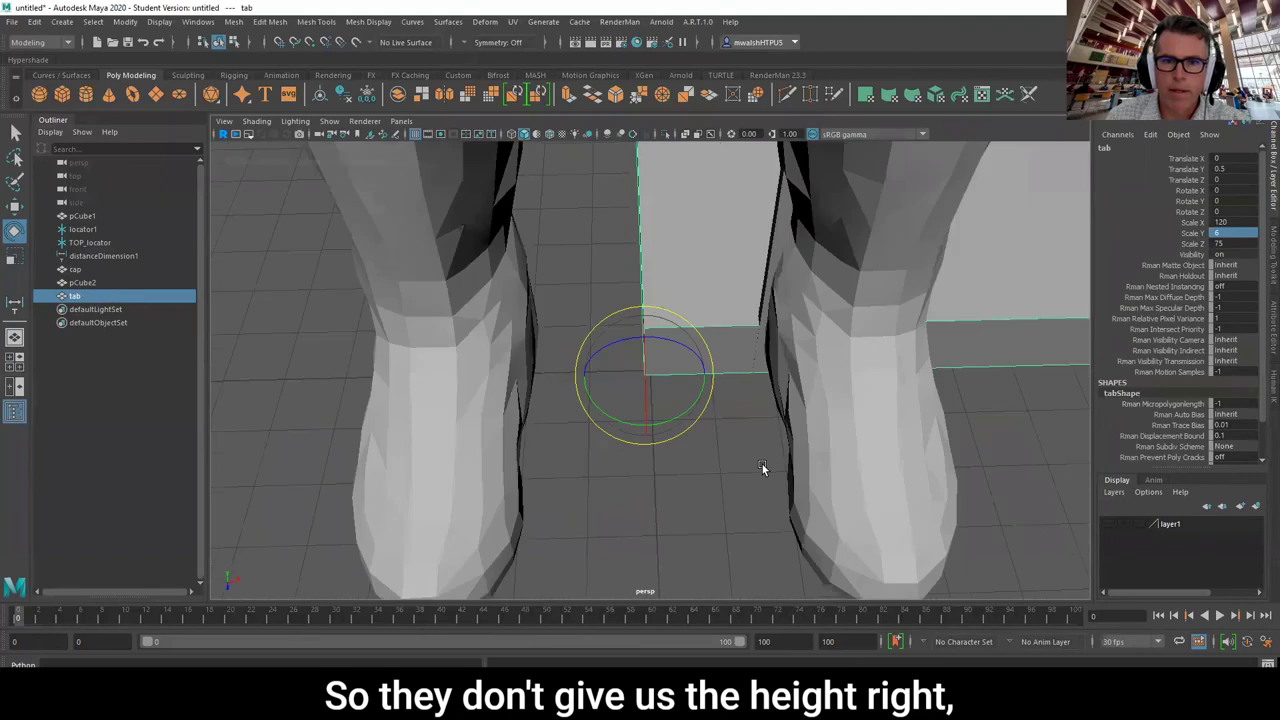
{"action": "key", "text": "w"}
{"action": "left_click_drag", "start_coordinate": [647, 333], "coordinate": [655, 196]}
- Slide tab beside Captain America in X and Z, show textures, return to front view
{"action": "scroll", "coordinate": [715, 335], "scroll_direction": "down", "scroll_amount": 5}
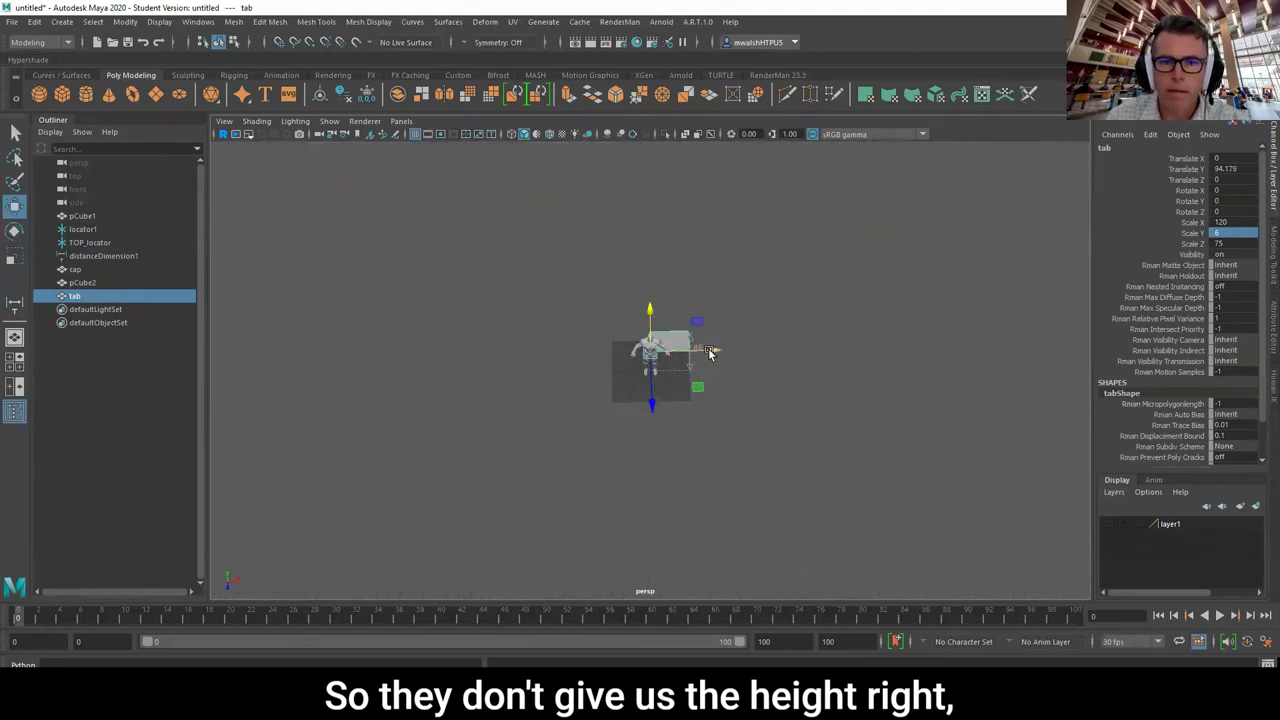
{"action": "left_click_drag", "start_coordinate": [709, 353], "coordinate": [723, 354]}
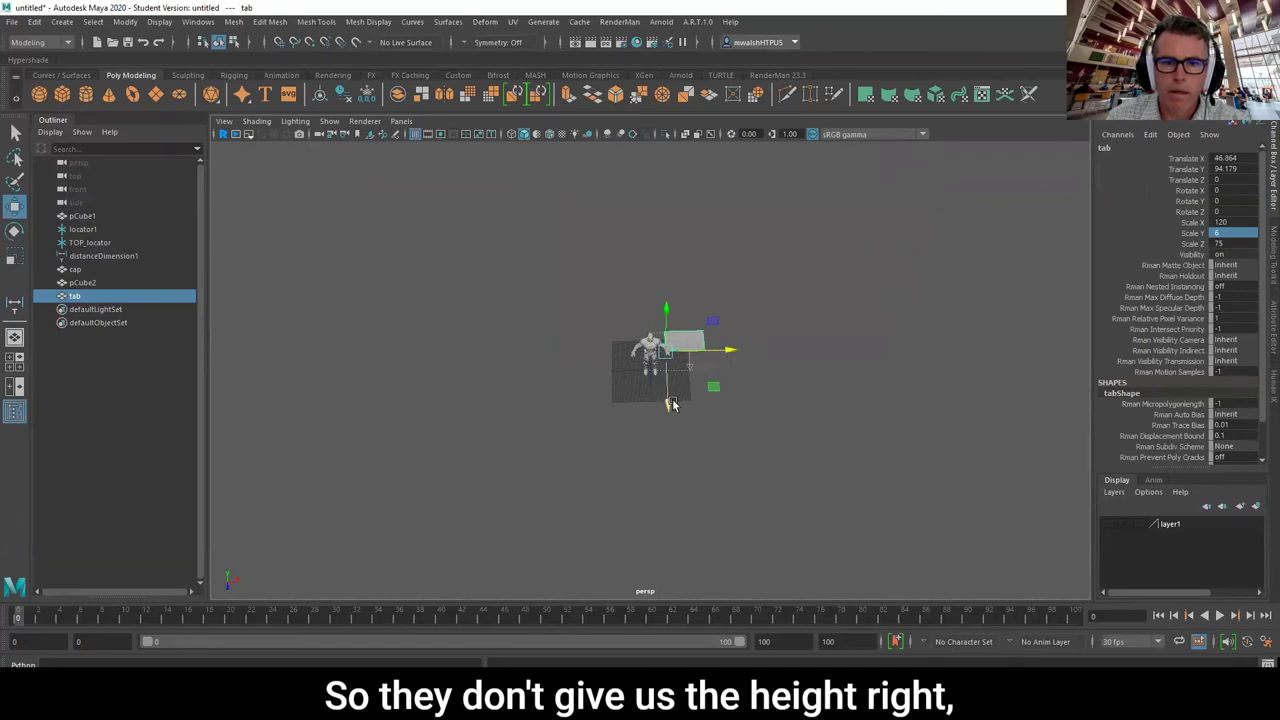
{"action": "left_click_drag", "start_coordinate": [666, 400], "coordinate": [670, 418]}
{"action": "key", "text": "6"}
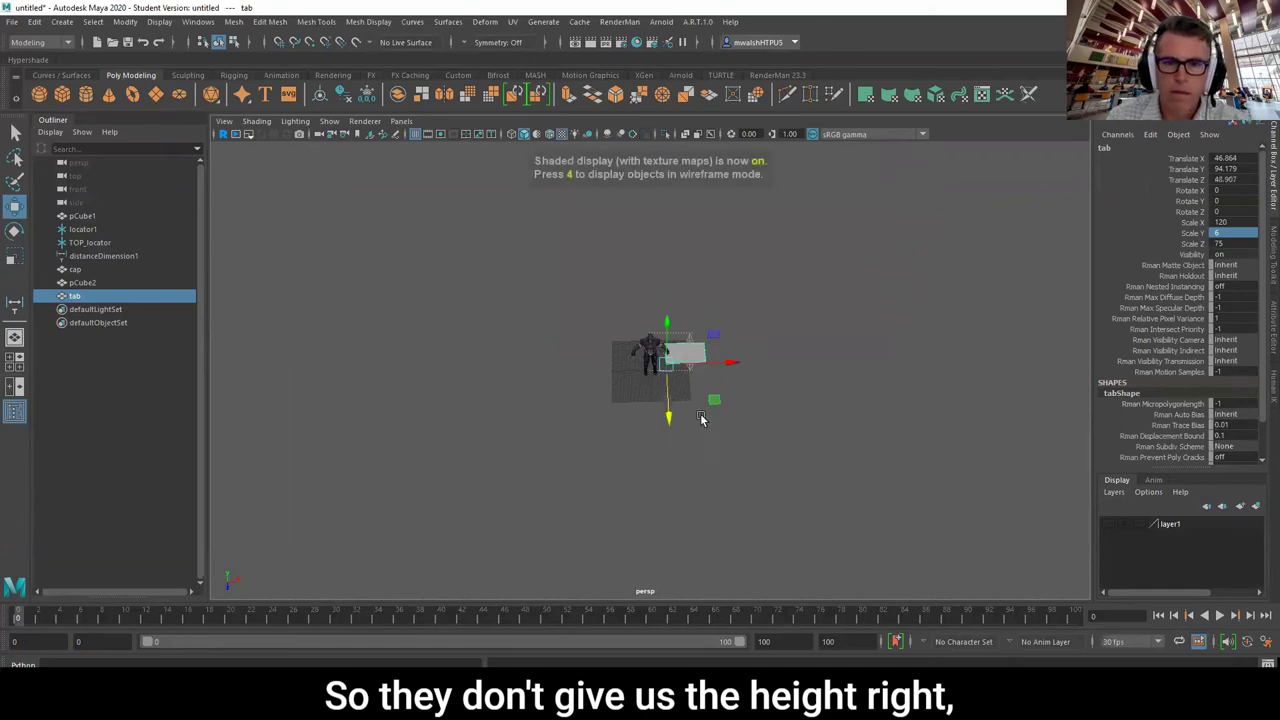
{"action": "scroll", "coordinate": [725, 410], "scroll_direction": "up", "scroll_amount": 5}
{"action": "scroll", "coordinate": [735, 419], "scroll_direction": "down", "scroll_amount": 8}
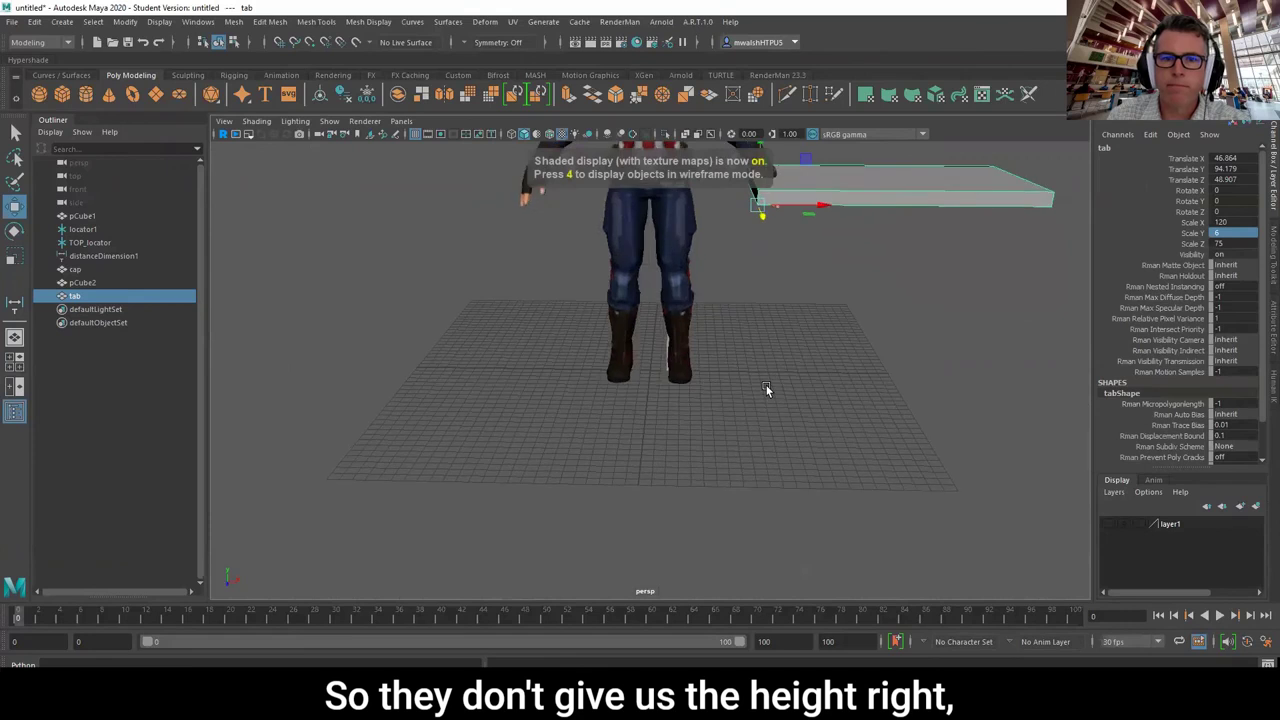
{"action": "key", "text": "space"}
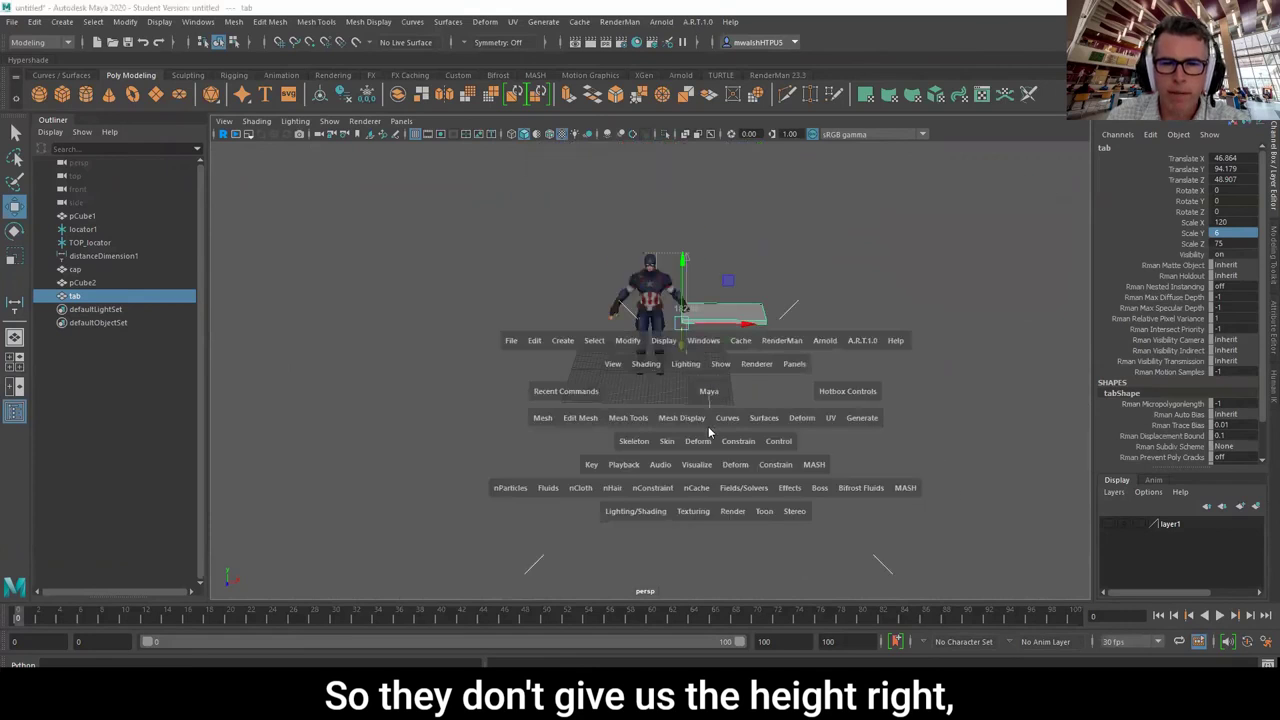
{"action": "left_click_drag", "start_coordinate": [709, 432], "coordinate": [722, 353]}
- Lower tab to about Y 83.9 and make the door box layer visible again
{"action": "scroll", "coordinate": [707, 393], "scroll_direction": "up", "scroll_amount": 4}
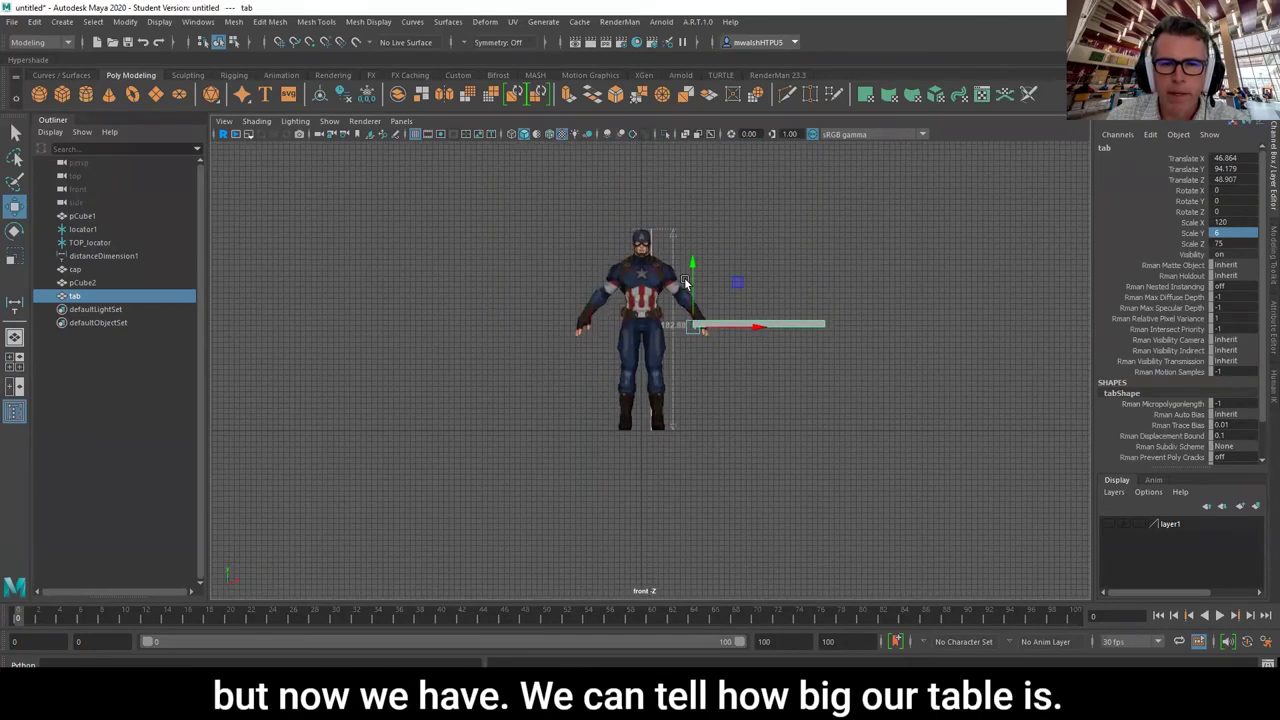
{"action": "left_click_drag", "start_coordinate": [686, 283], "coordinate": [688, 293]}
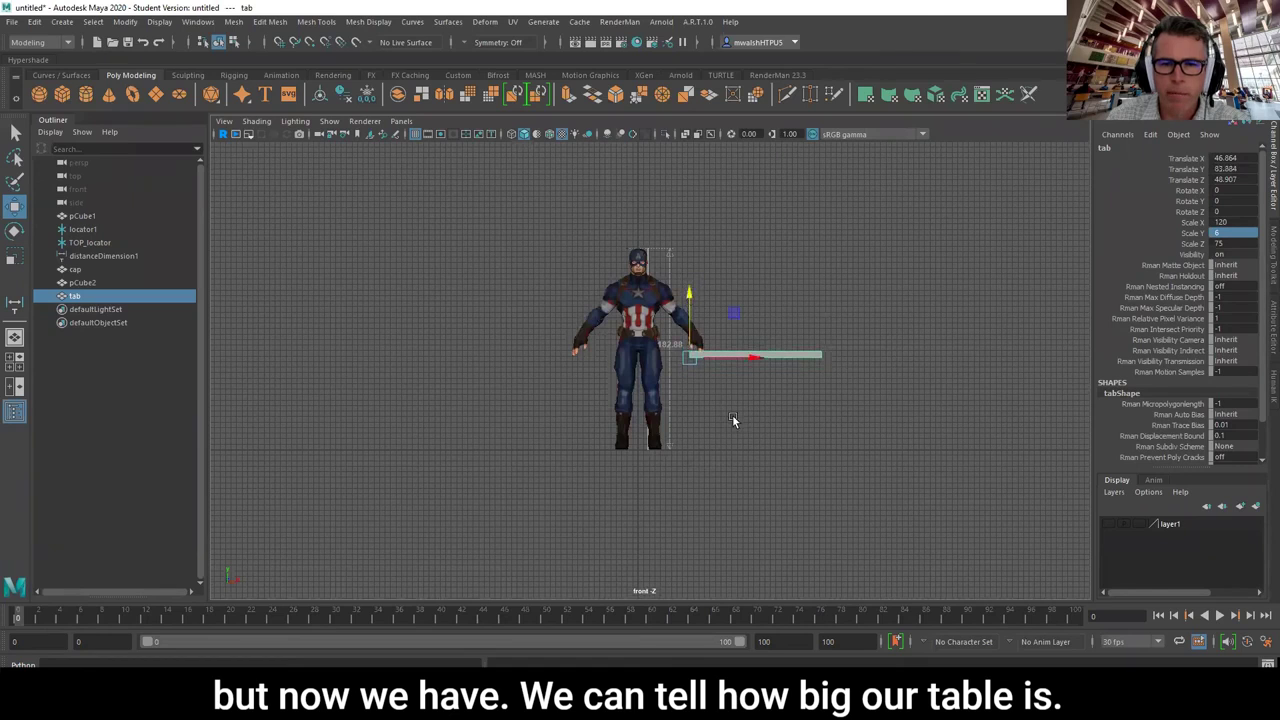
{"action": "left_click", "coordinate": [1108, 524]}
- Switch to the perspective view and orbit slightly around the scene
{"action": "key", "text": "space"}
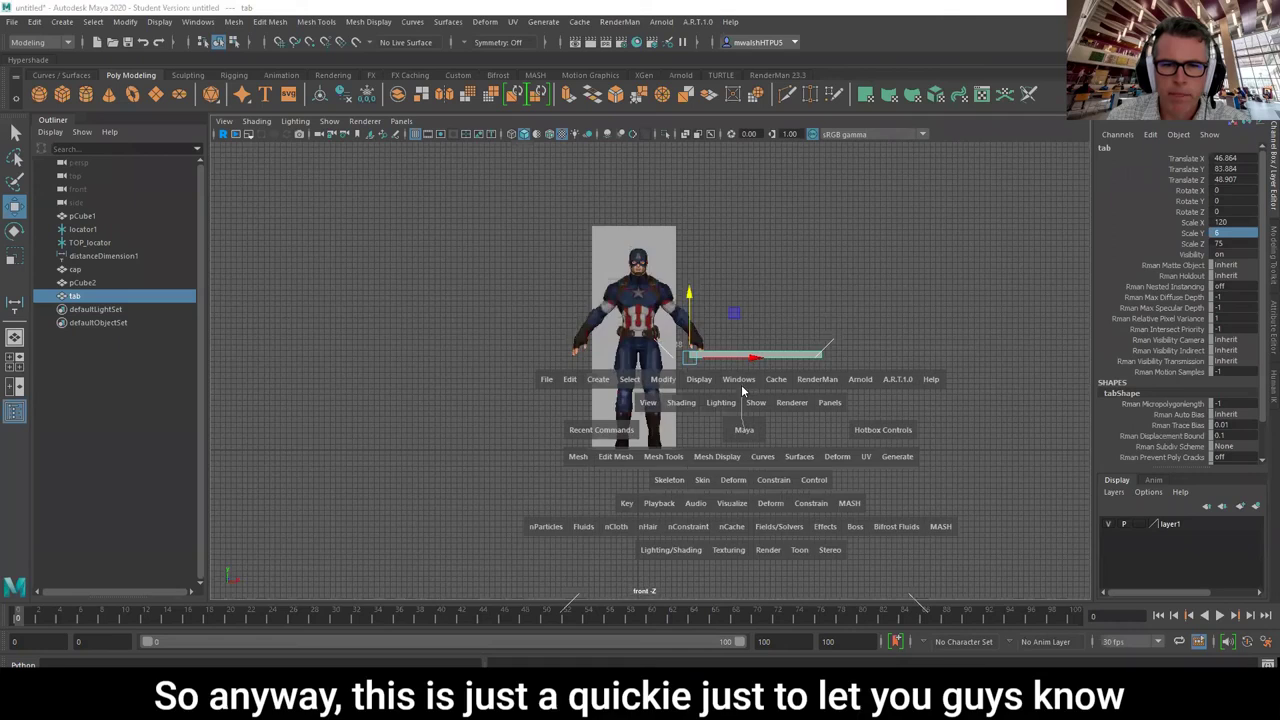
{"action": "left_click", "coordinate": [744, 427]}
{"action": "left_click_drag", "start_coordinate": [740, 451], "coordinate": [704, 401], "text": "alt"}
{"action": "scroll", "coordinate": [704, 401], "scroll_direction": "up", "scroll_amount": 8}
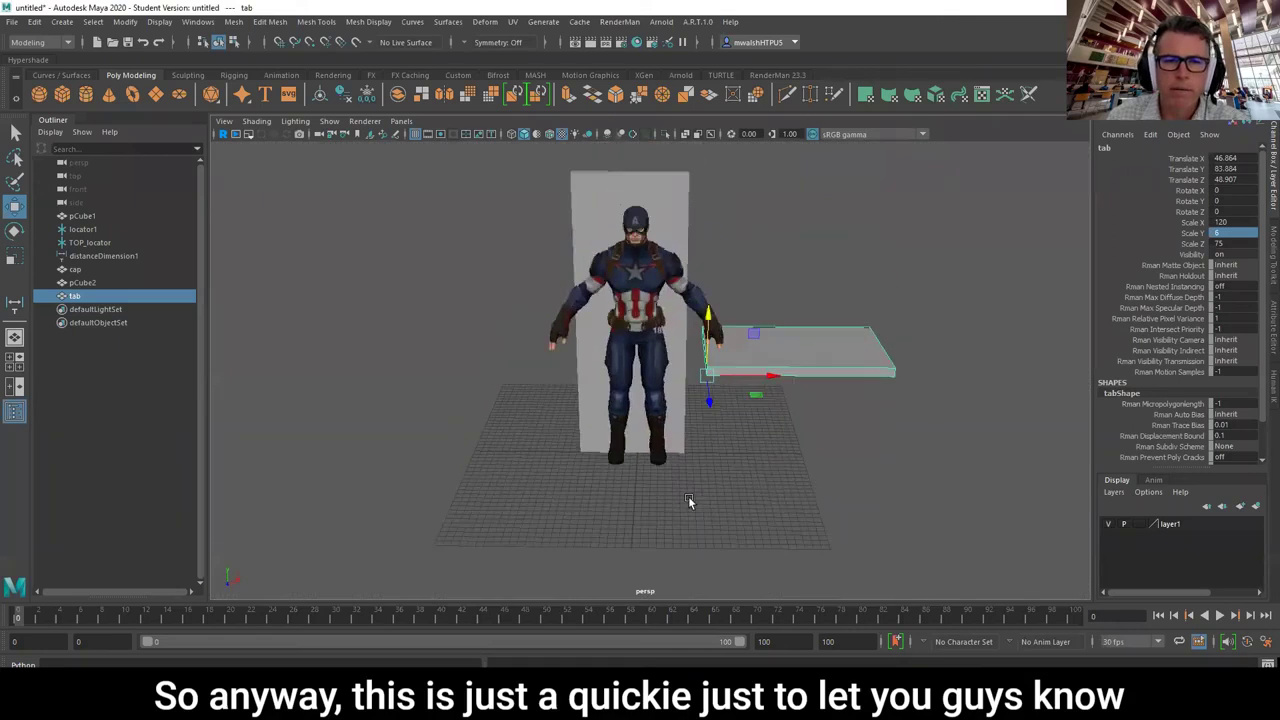
{"action": "left_click_drag", "start_coordinate": [692, 461], "coordinate": [702, 462], "text": "alt"}
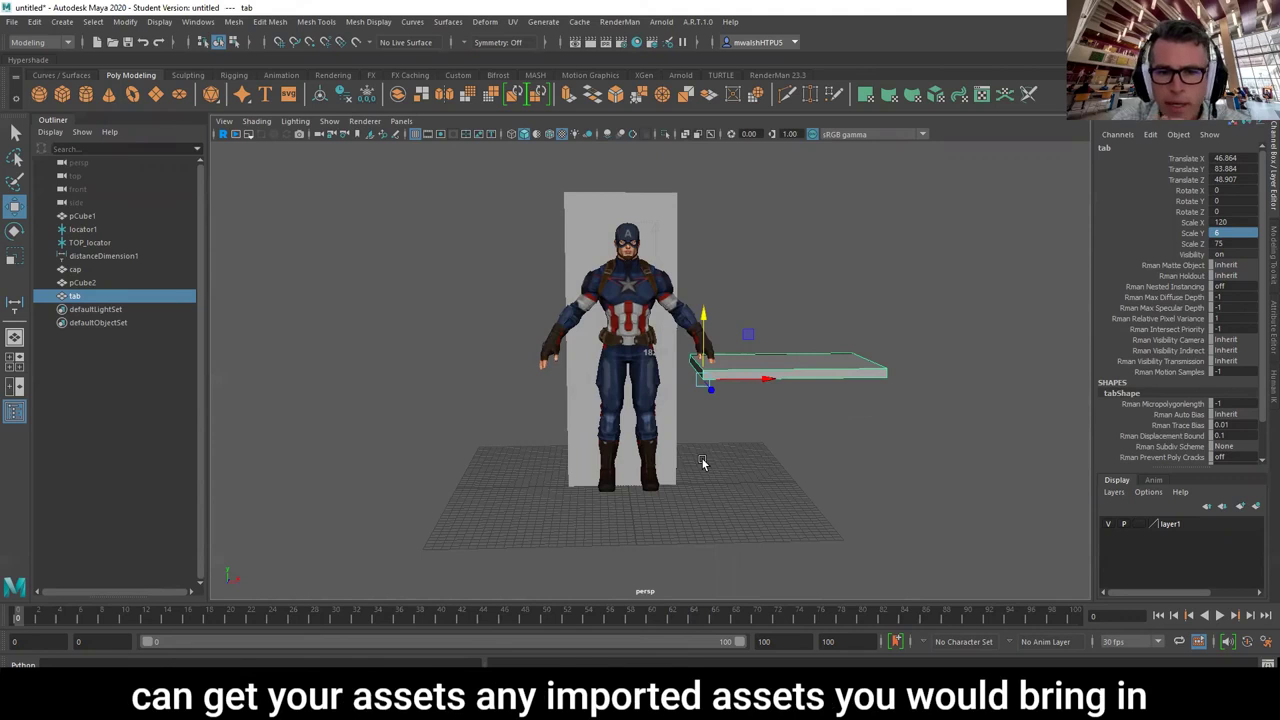
- Try importing mo.fbx from Downloads and dismiss the file-not-found error
{"action": "left_click", "coordinate": [13, 22]}
{"action": "left_click", "coordinate": [60, 169]}
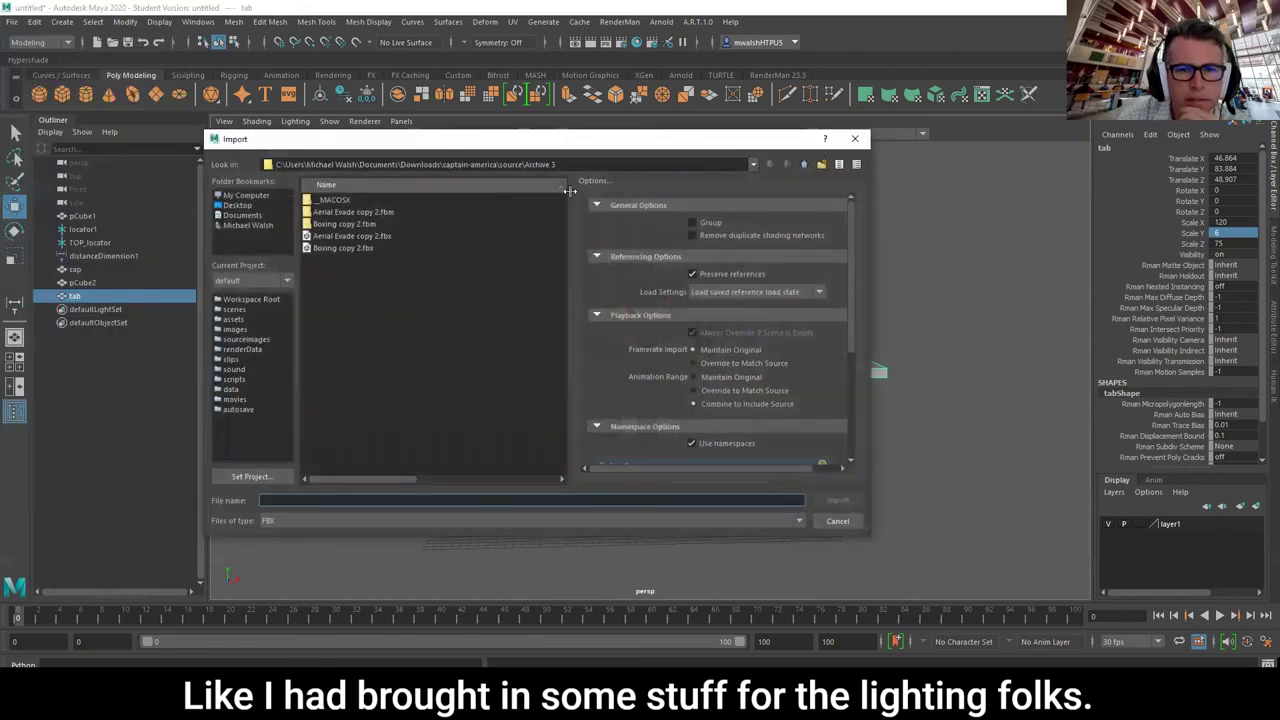
{"action": "left_click", "coordinate": [803, 164]}
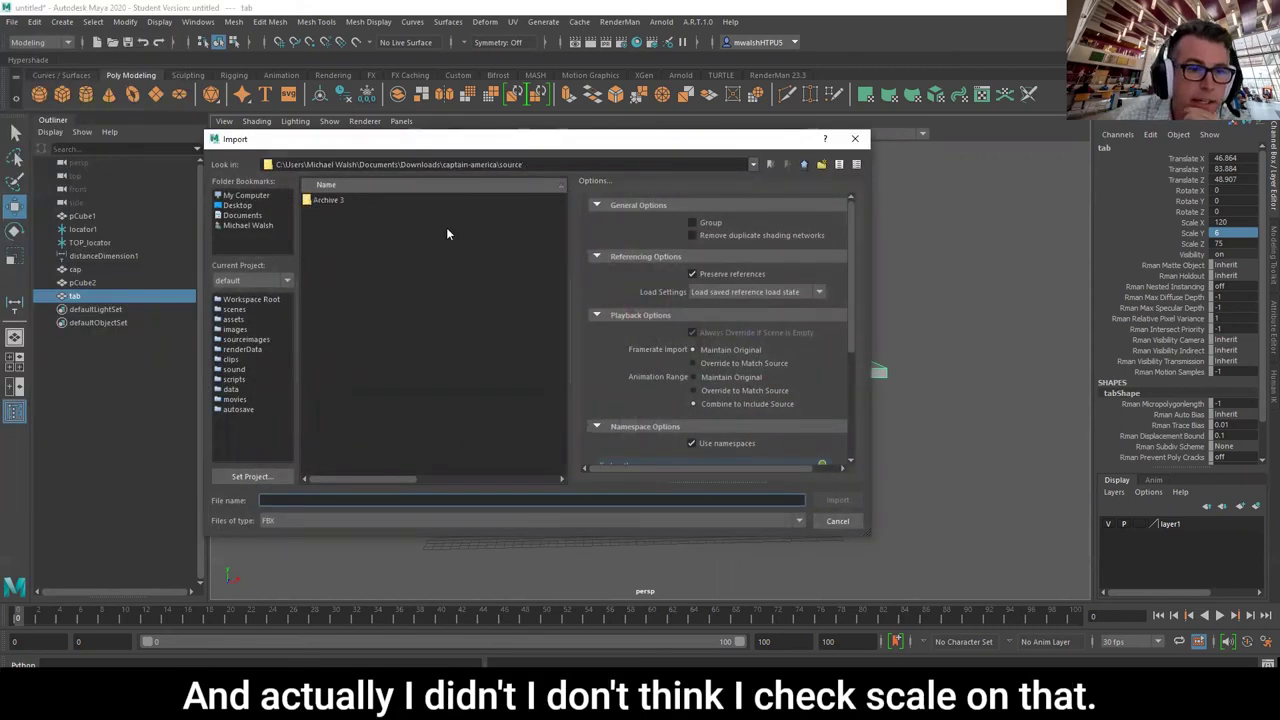
{"action": "left_click", "coordinate": [804, 164]}
{"action": "left_click", "coordinate": [804, 164]}
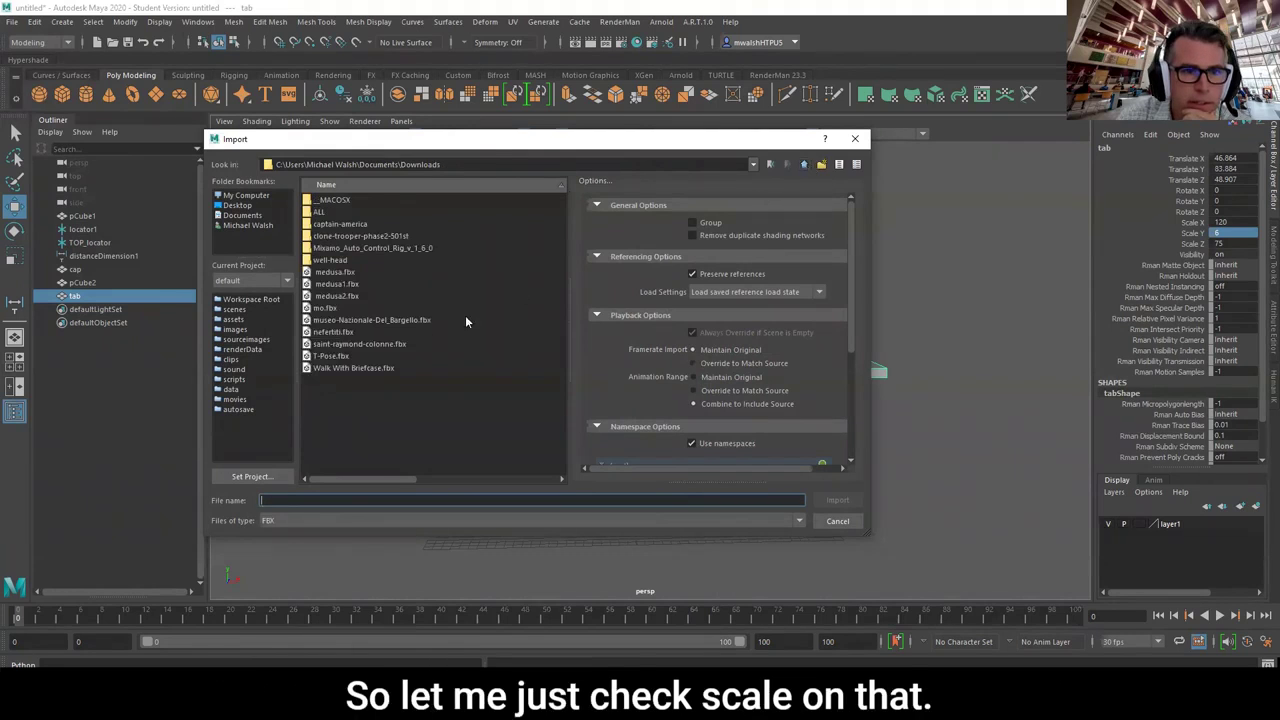
{"action": "left_click", "coordinate": [336, 297]}
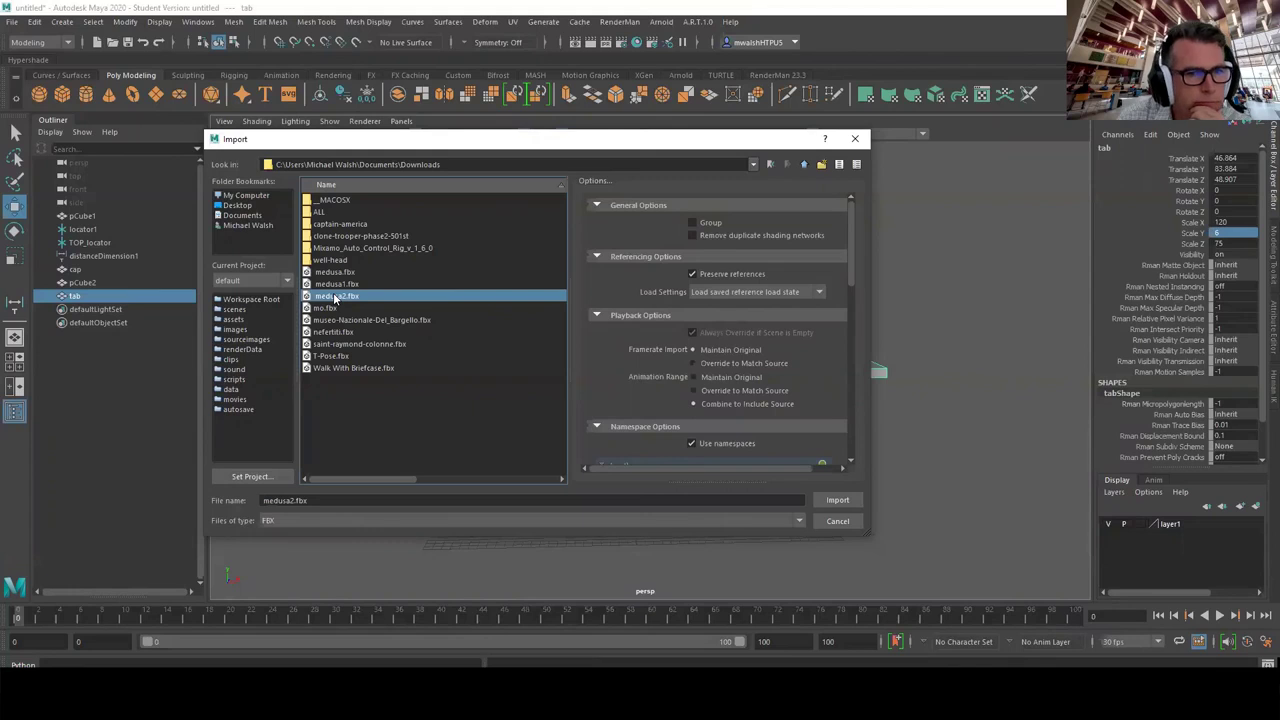
{"action": "left_click", "coordinate": [321, 308]}
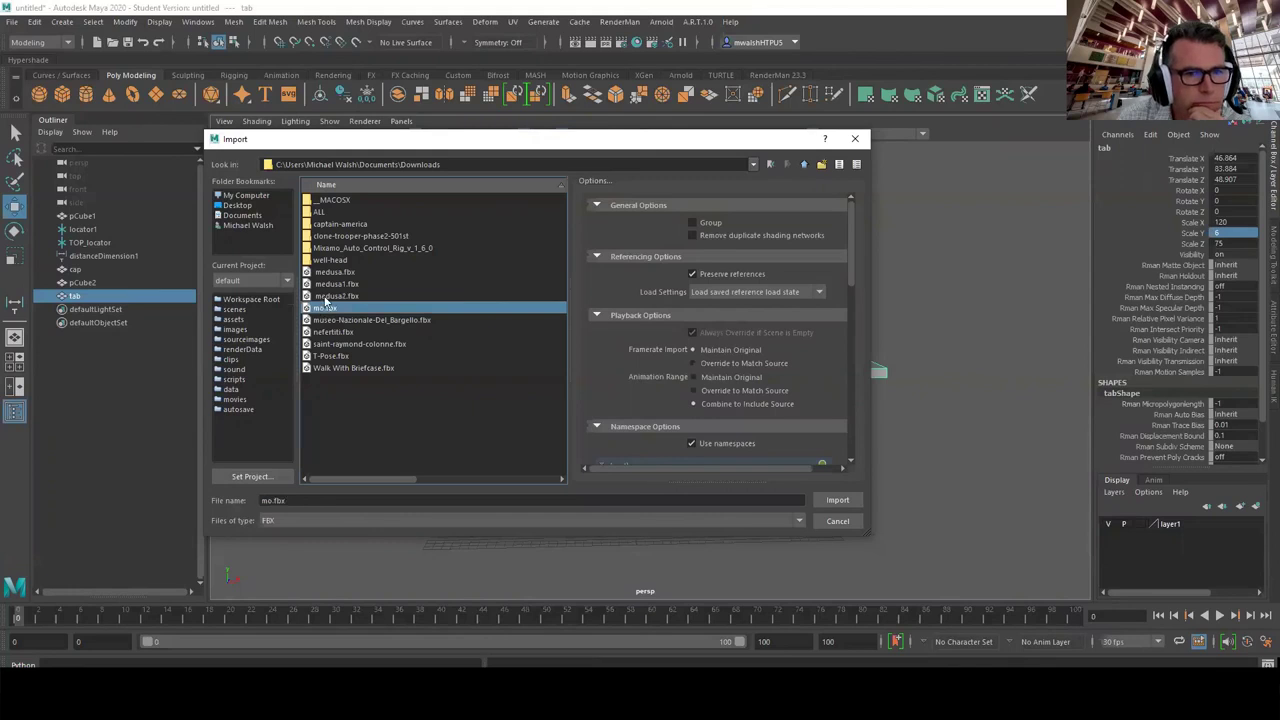
{"action": "double_click", "coordinate": [325, 305]}
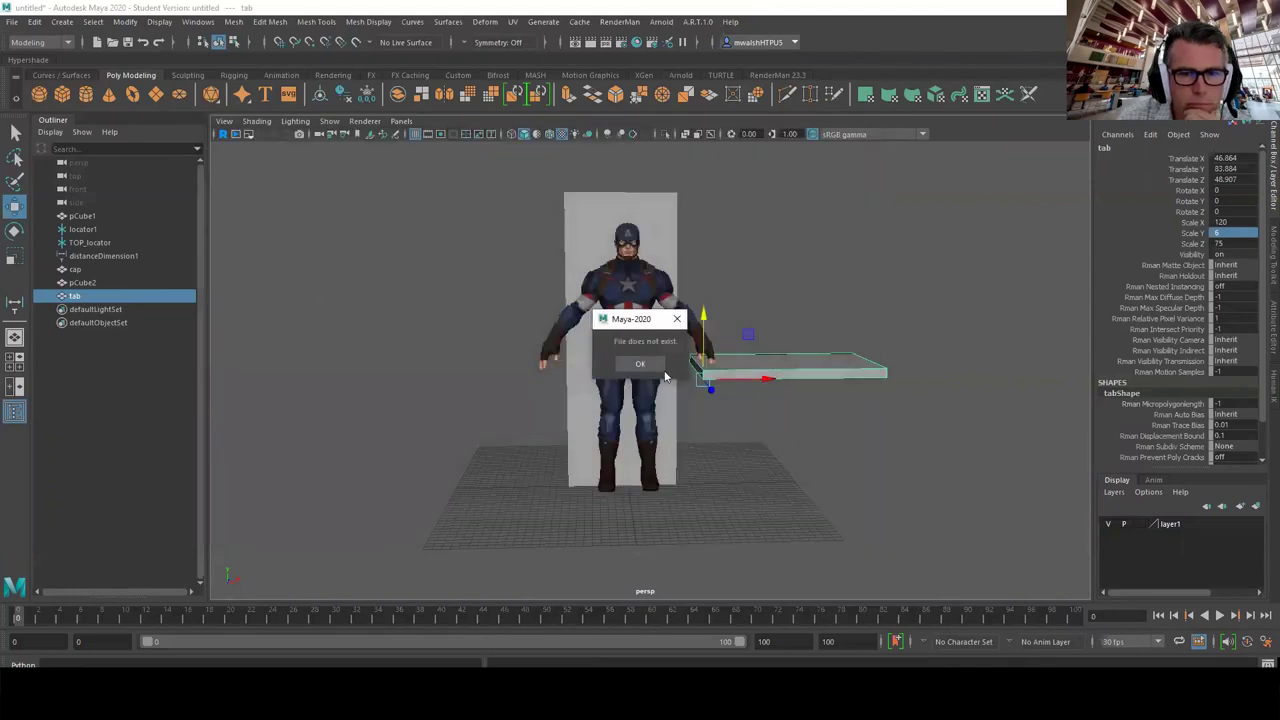
{"action": "left_click", "coordinate": [642, 364]}
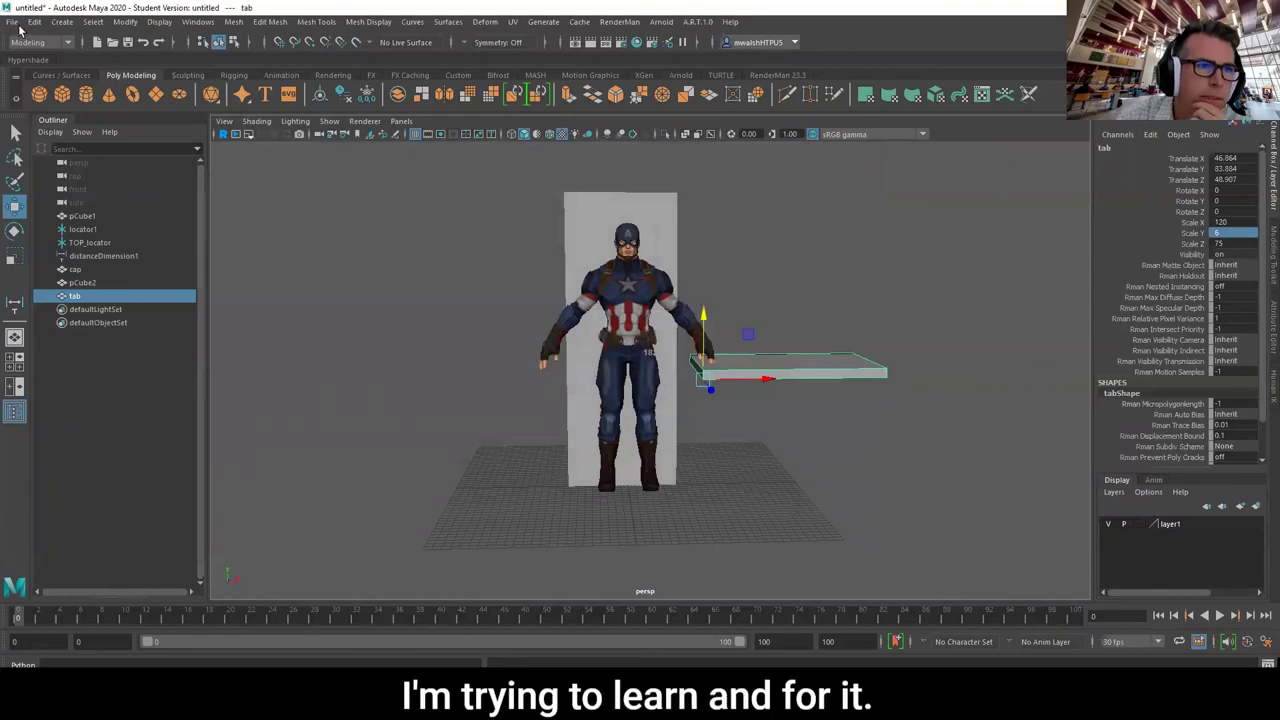
- Reopen Import and filter the file browser to OBJ files
{"action": "left_click", "coordinate": [12, 22]}
{"action": "left_click", "coordinate": [50, 169]}
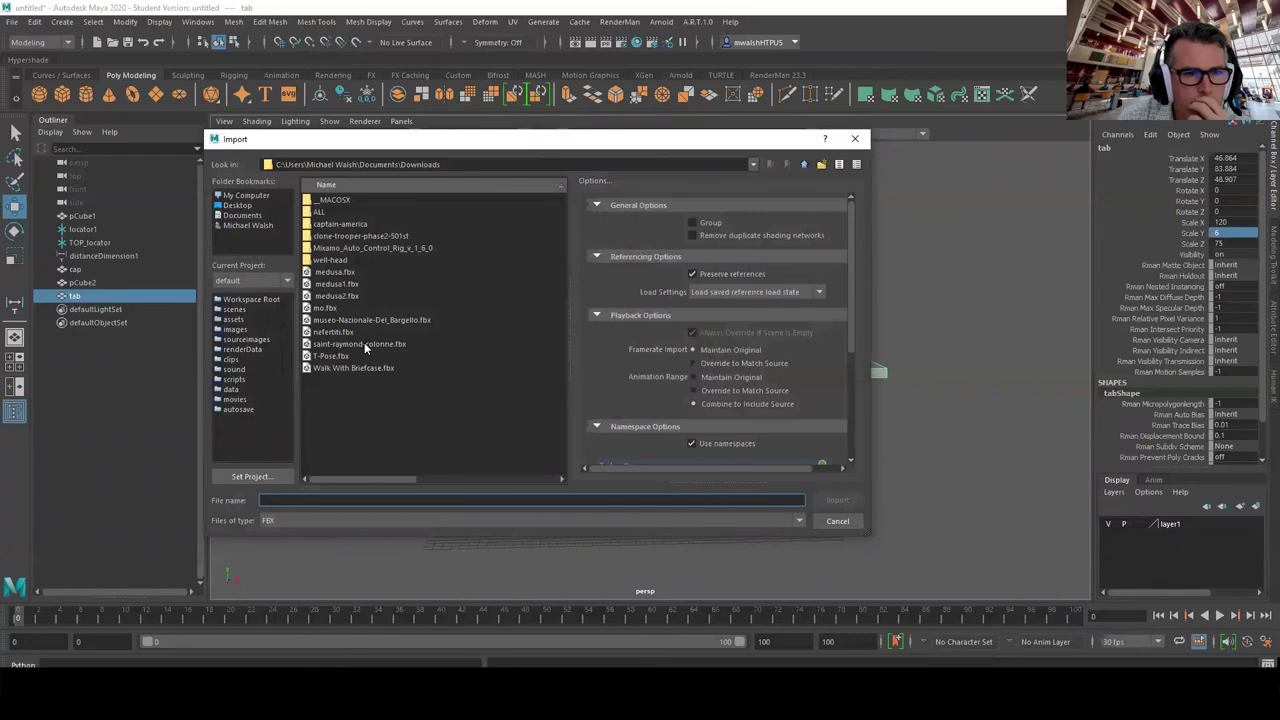
{"action": "left_click", "coordinate": [370, 518]}
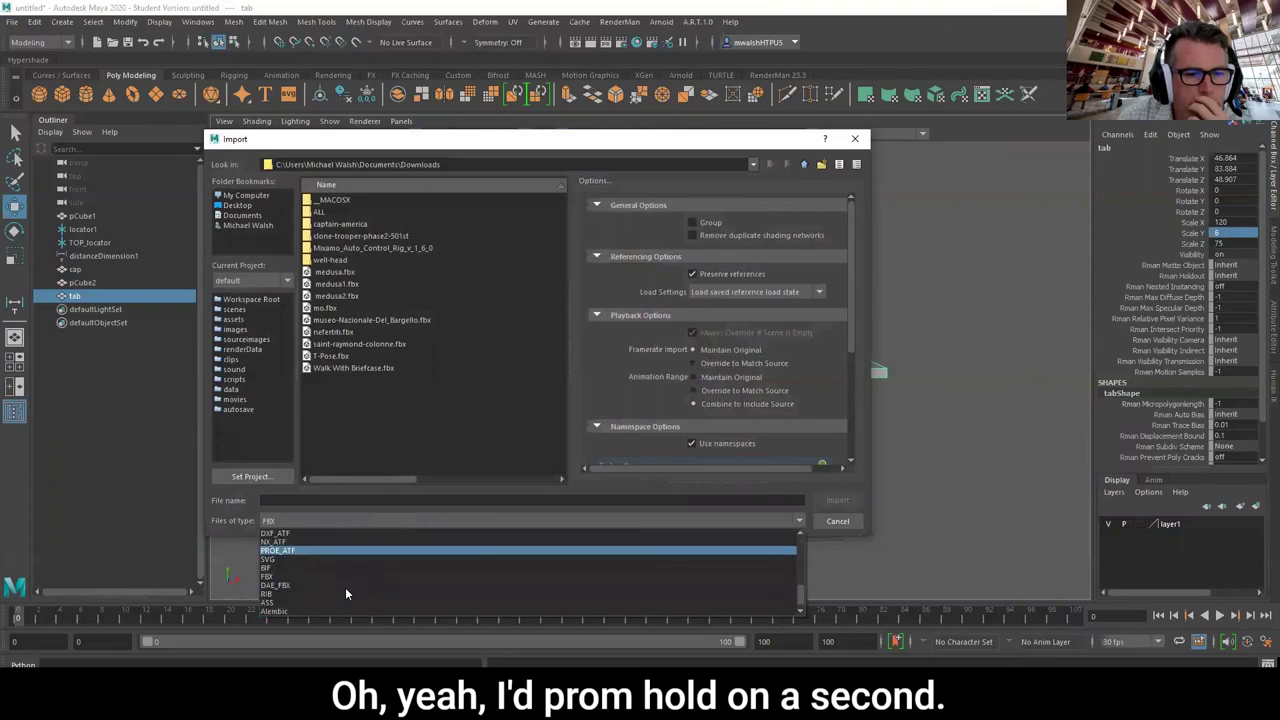
{"action": "scroll", "coordinate": [345, 594], "scroll_direction": "up", "scroll_amount": 6}
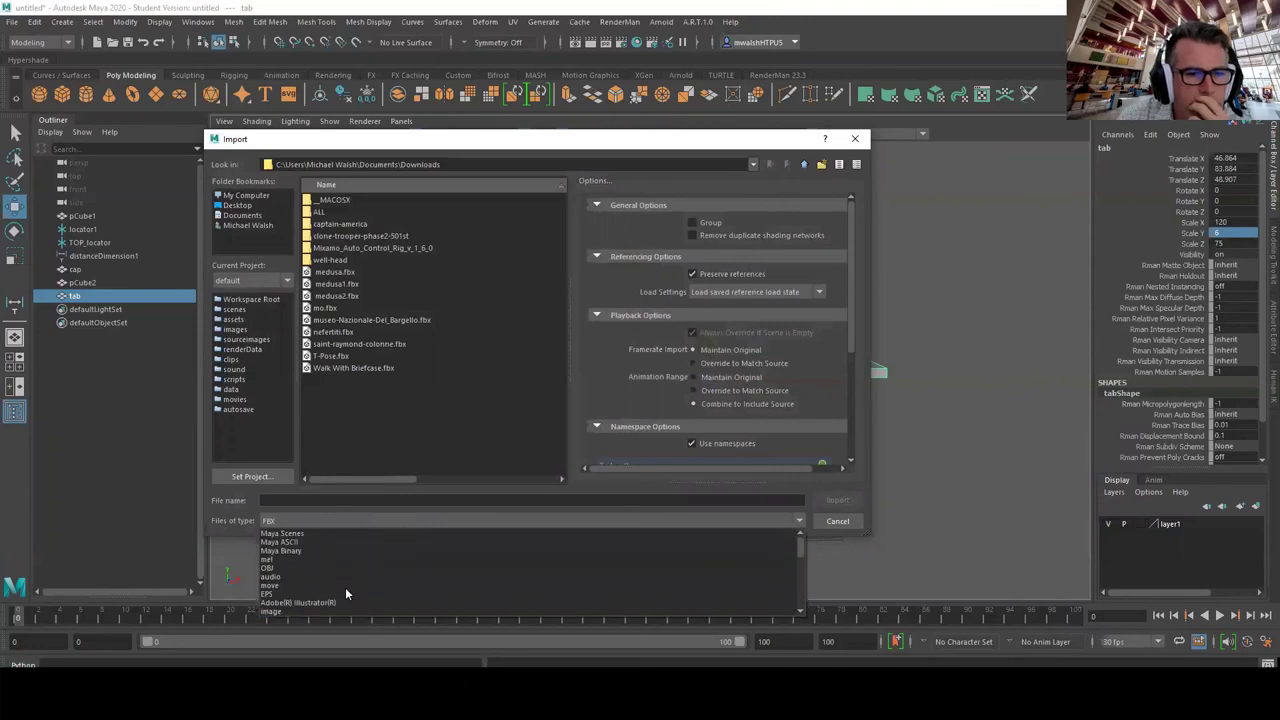
{"action": "left_click", "coordinate": [320, 566]}
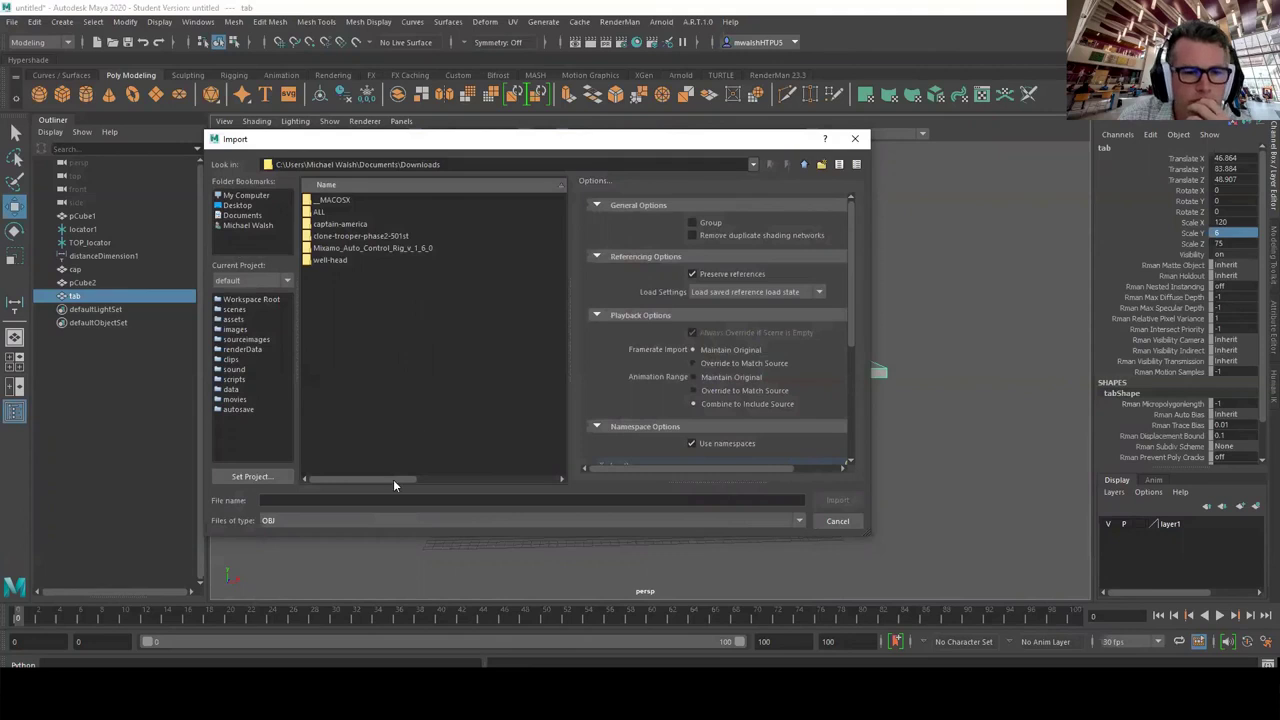
- Switch the file type back to FBX and import nefertiti.fbx
{"action": "left_click", "coordinate": [384, 519]}
{"action": "scroll", "coordinate": [377, 574], "scroll_direction": "down", "scroll_amount": 5}
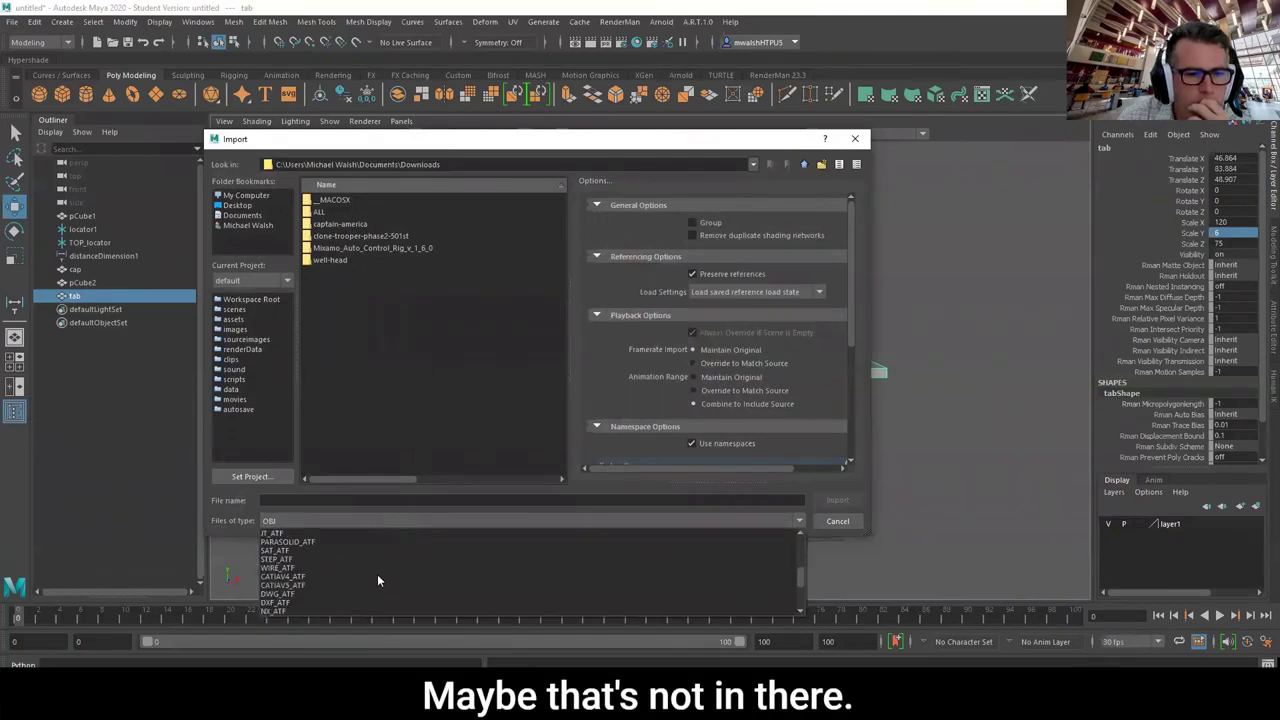
{"action": "scroll", "coordinate": [378, 580], "scroll_direction": "up", "scroll_amount": 2}
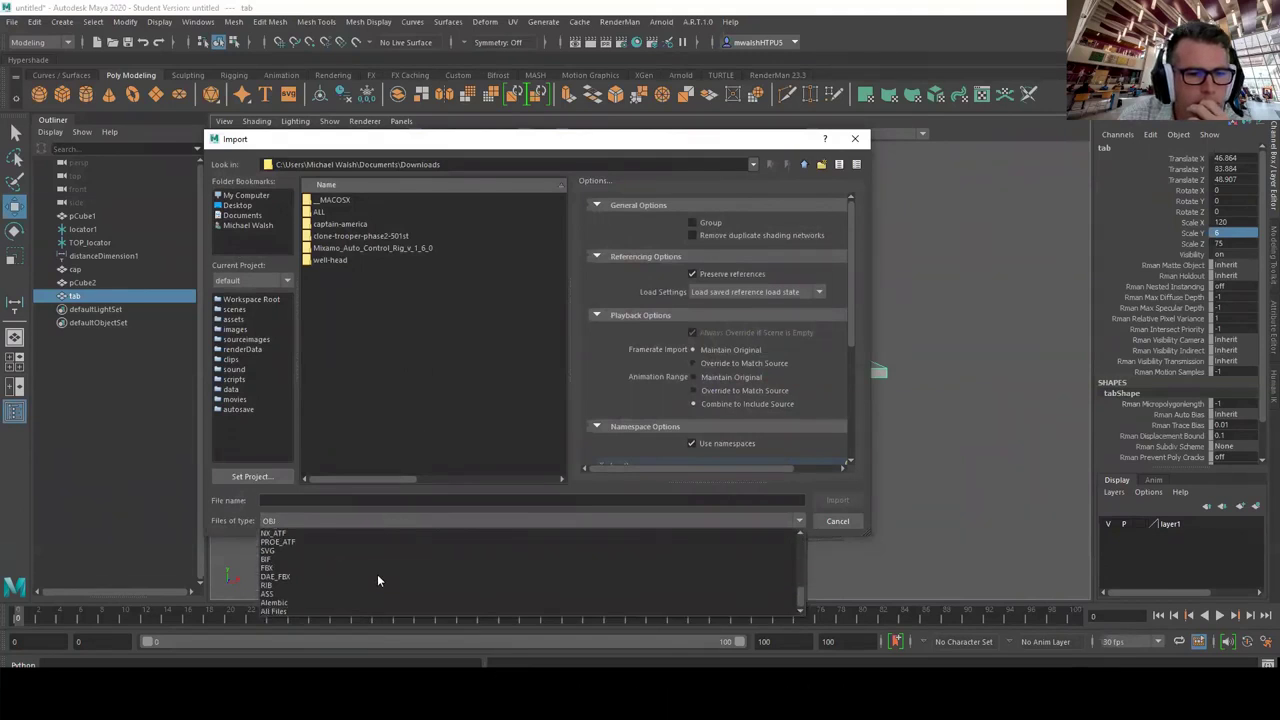
{"action": "scroll", "coordinate": [378, 580], "scroll_direction": "up", "scroll_amount": 3}
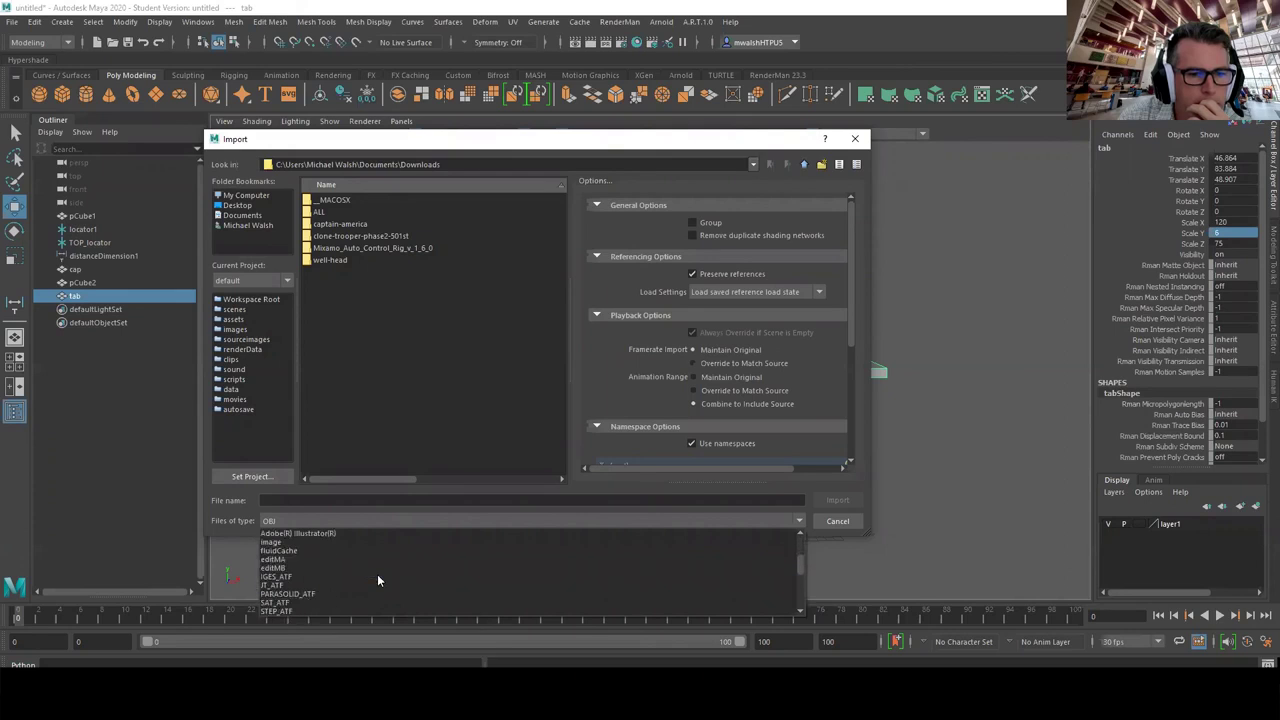
{"action": "scroll", "coordinate": [378, 580], "scroll_direction": "down", "scroll_amount": 6}
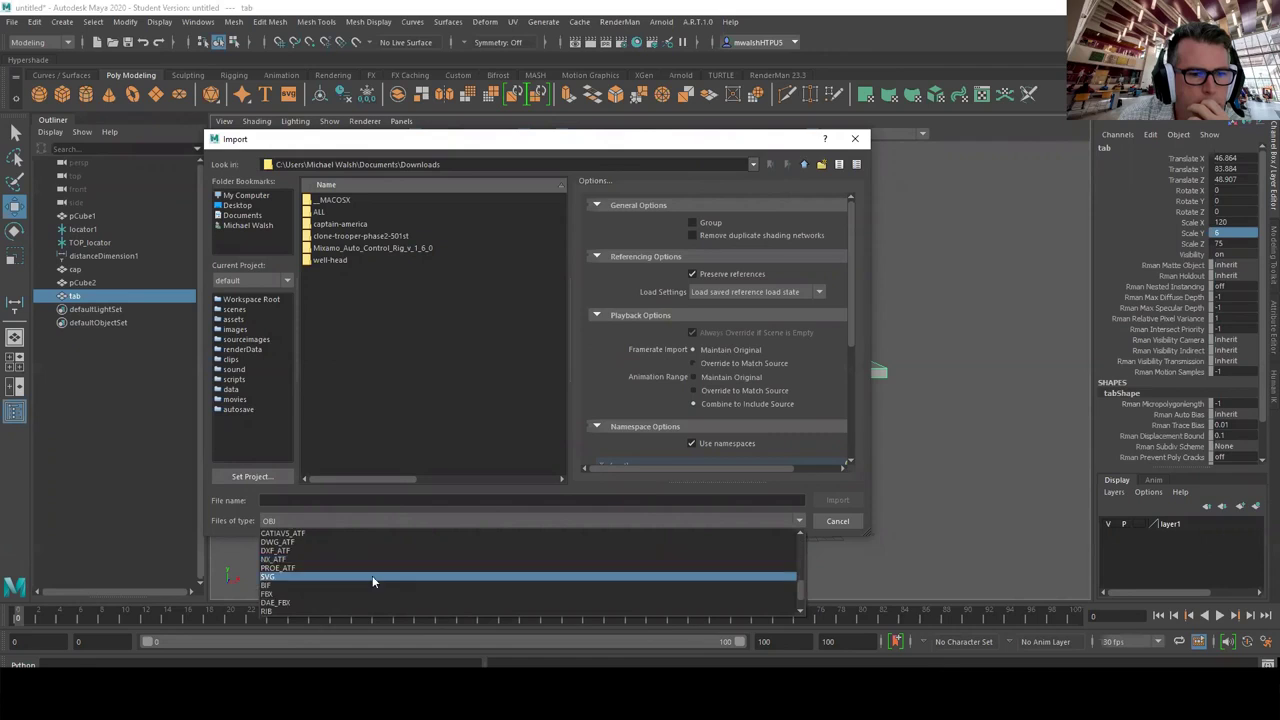
{"action": "scroll", "coordinate": [372, 580], "scroll_direction": "down", "scroll_amount": 2}
{"action": "left_click", "coordinate": [357, 588]}
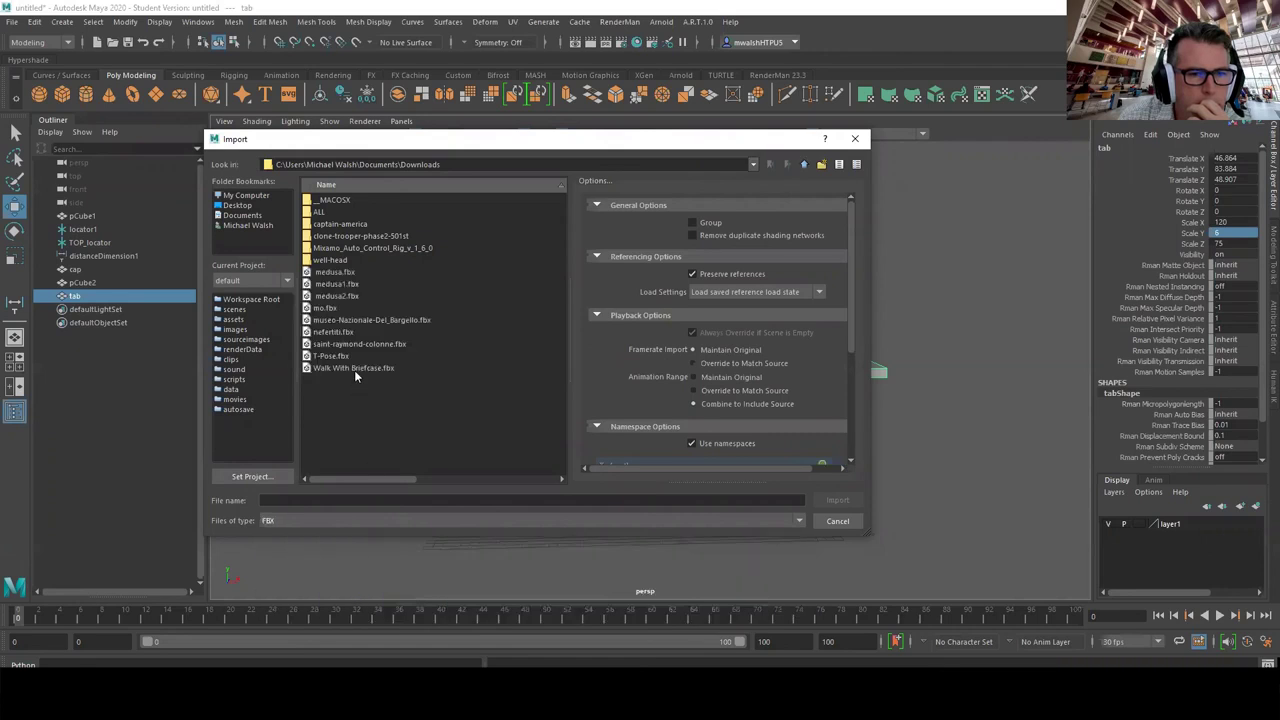
{"action": "left_click", "coordinate": [365, 320]}
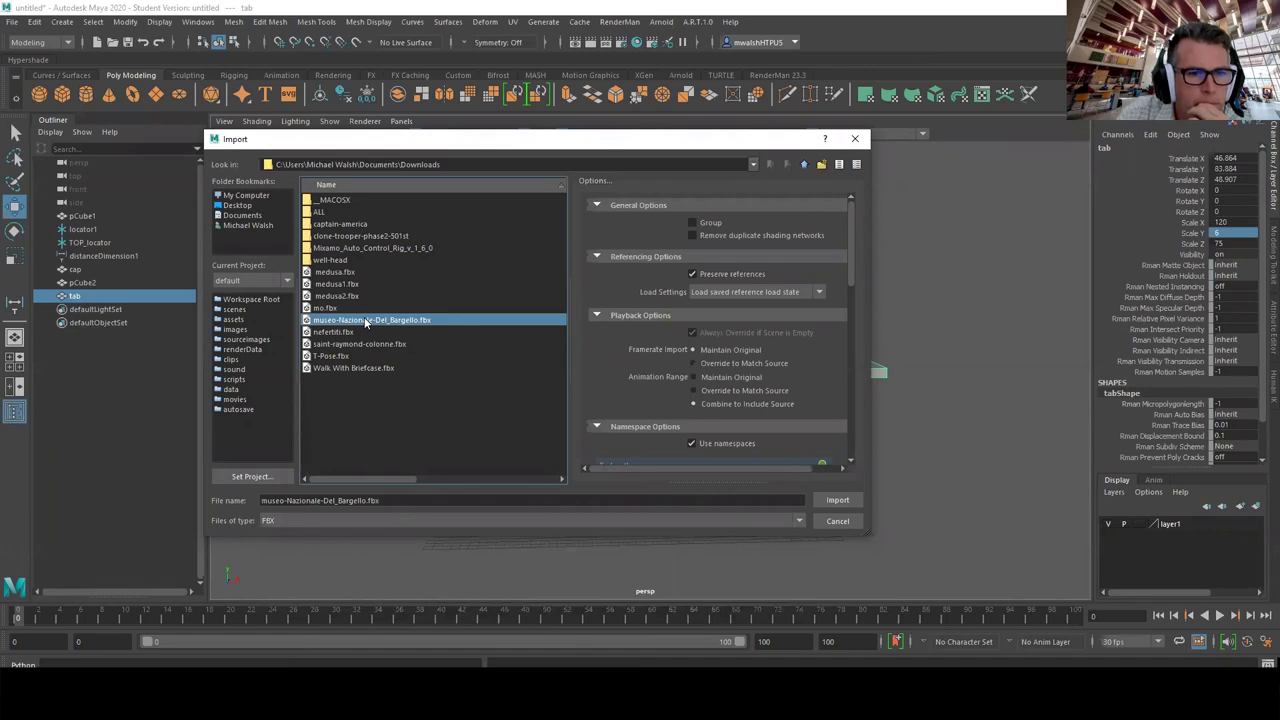
{"action": "double_click", "coordinate": [324, 333]}
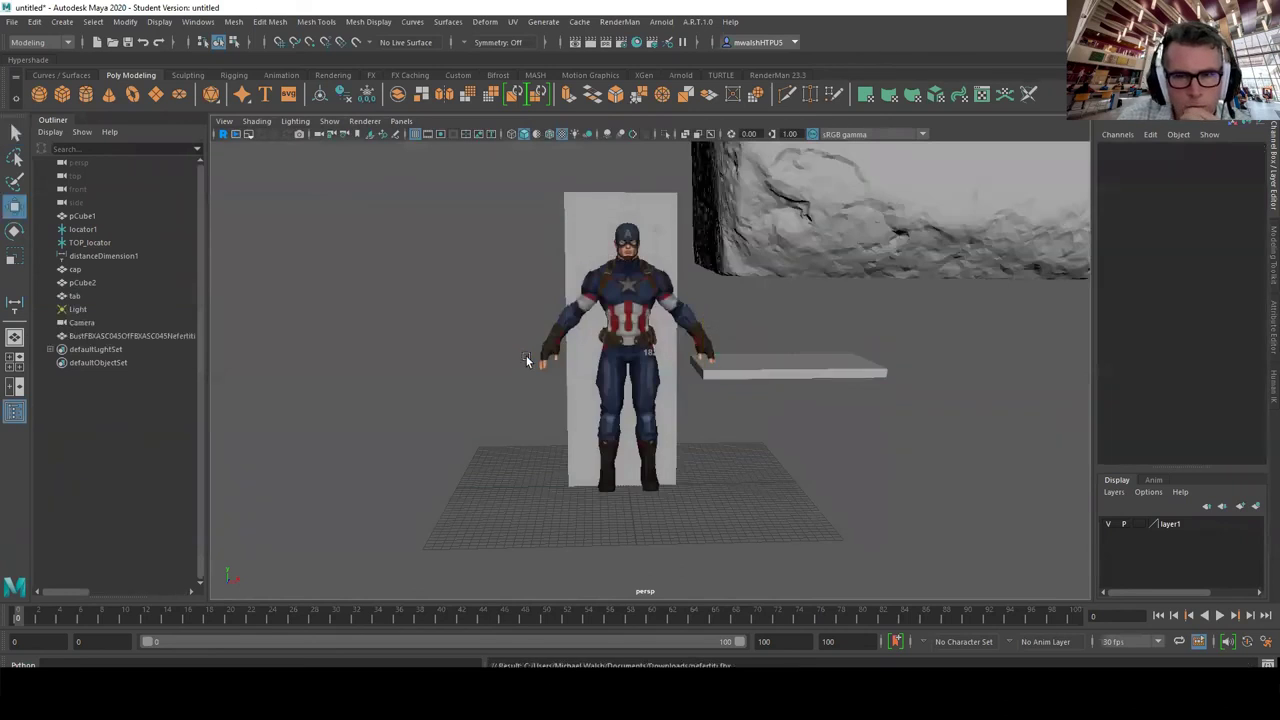
- Select and frame the bust, set its Scale X/Y/Z to 1, then select cap in the Outliner
{"action": "scroll", "coordinate": [715, 355], "scroll_direction": "down", "scroll_amount": 5}
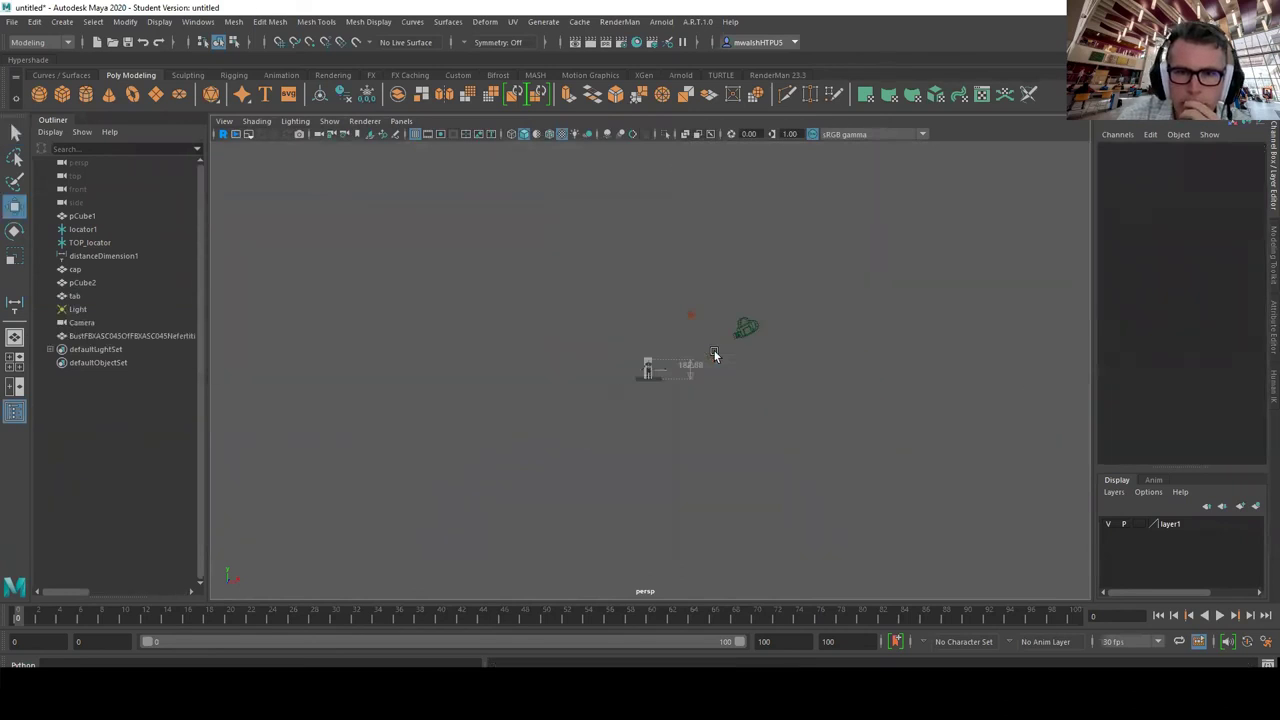
{"action": "scroll", "coordinate": [715, 355], "scroll_direction": "up", "scroll_amount": 2}
{"action": "left_click", "coordinate": [765, 260]}
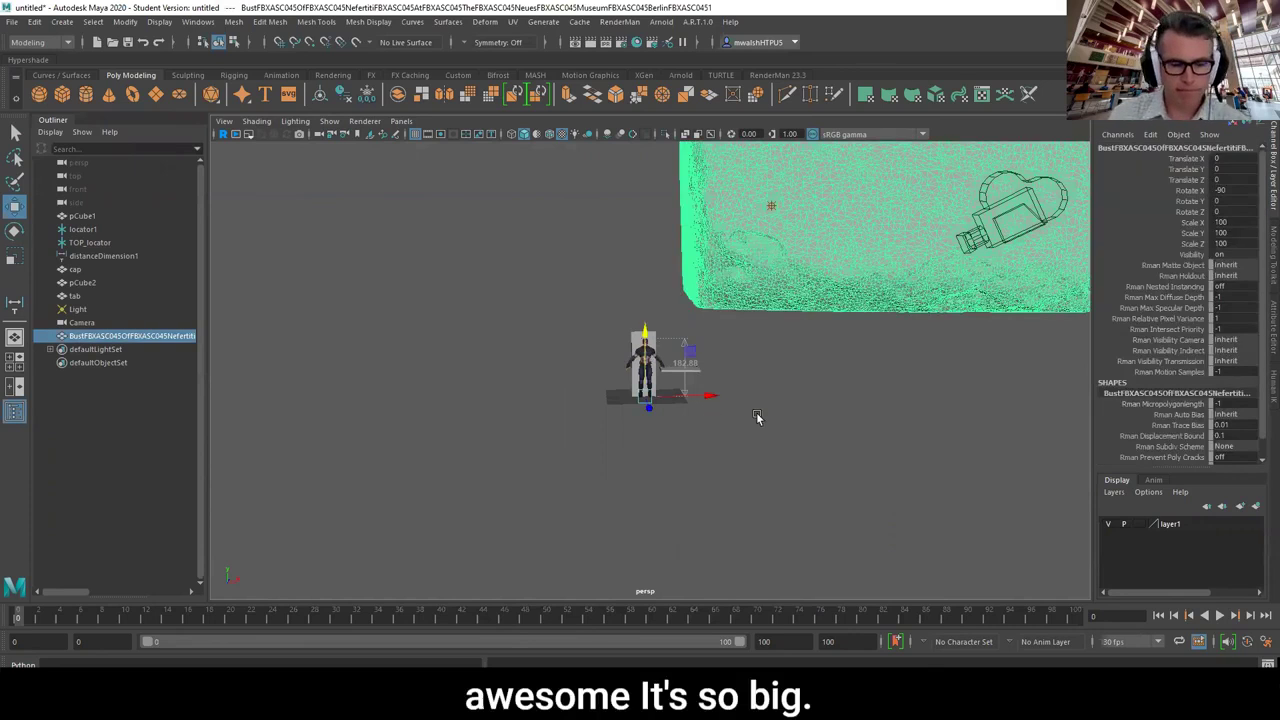
{"action": "key", "text": "f"}
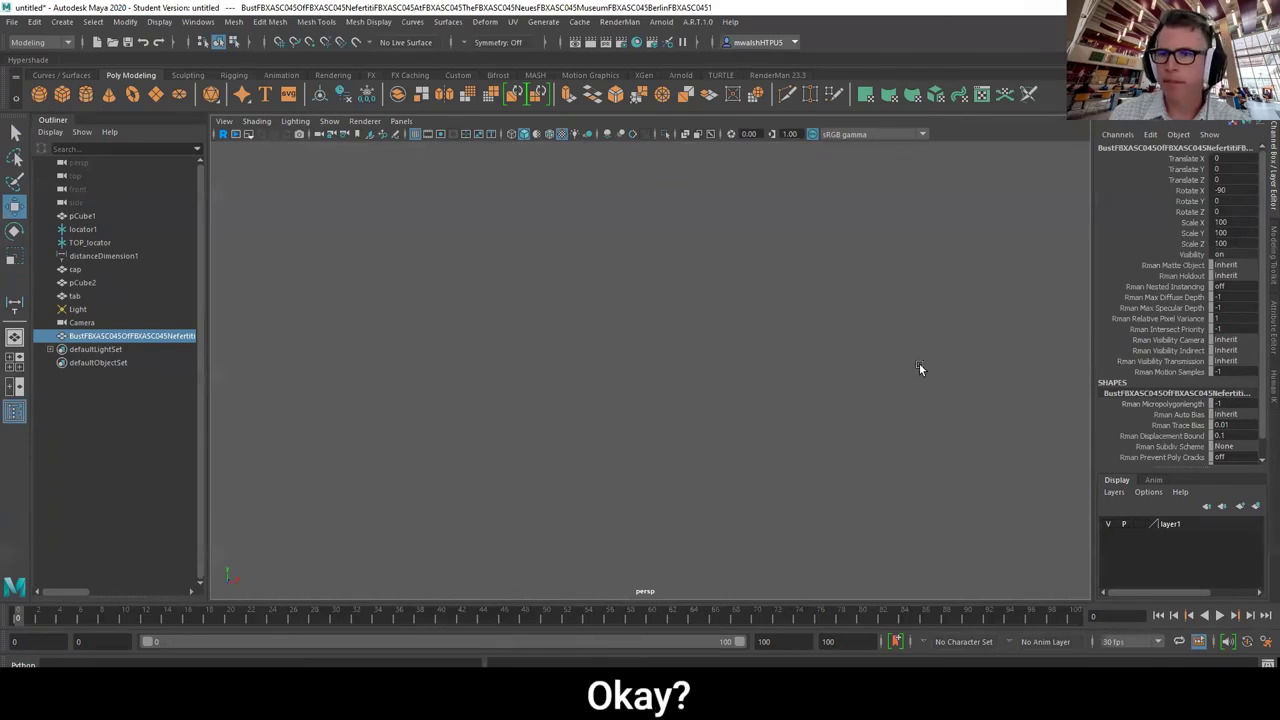
{"action": "left_click_drag", "start_coordinate": [1222, 222], "coordinate": [1222, 246]}
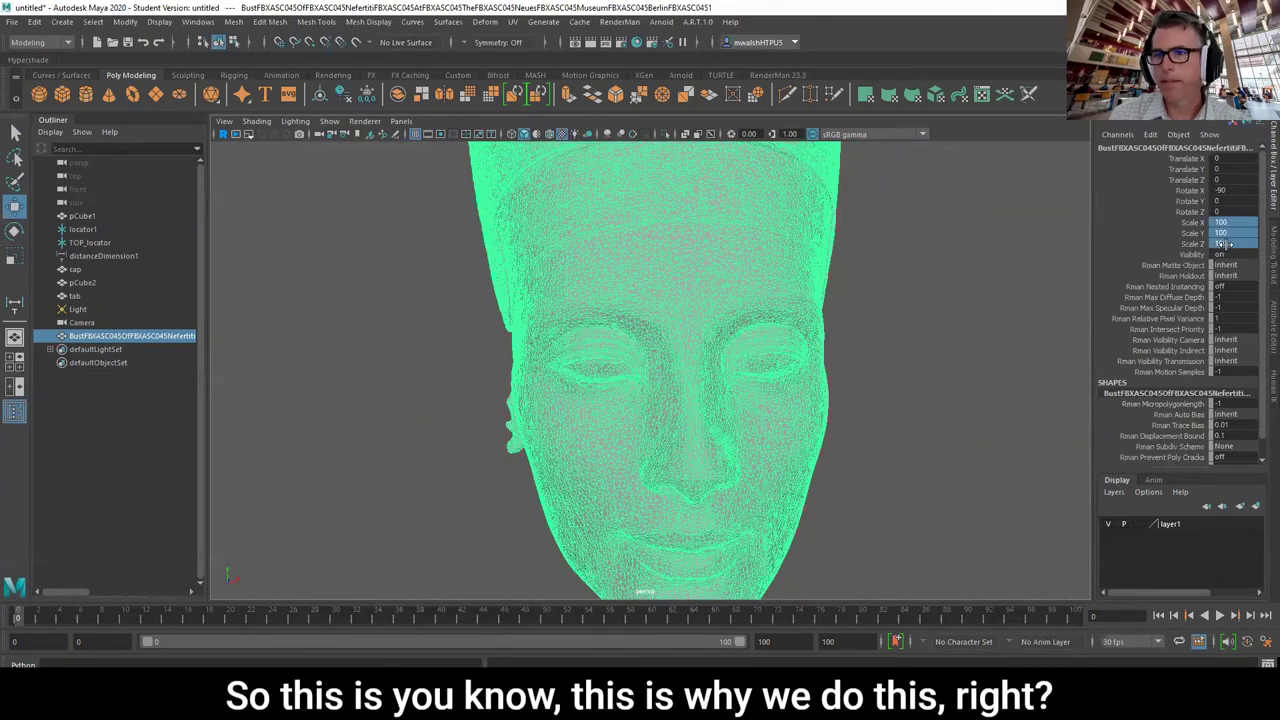
{"action": "left_click", "coordinate": [1220, 243]}
{"action": "type", "text": "1"}
{"action": "key", "text": "Return"}
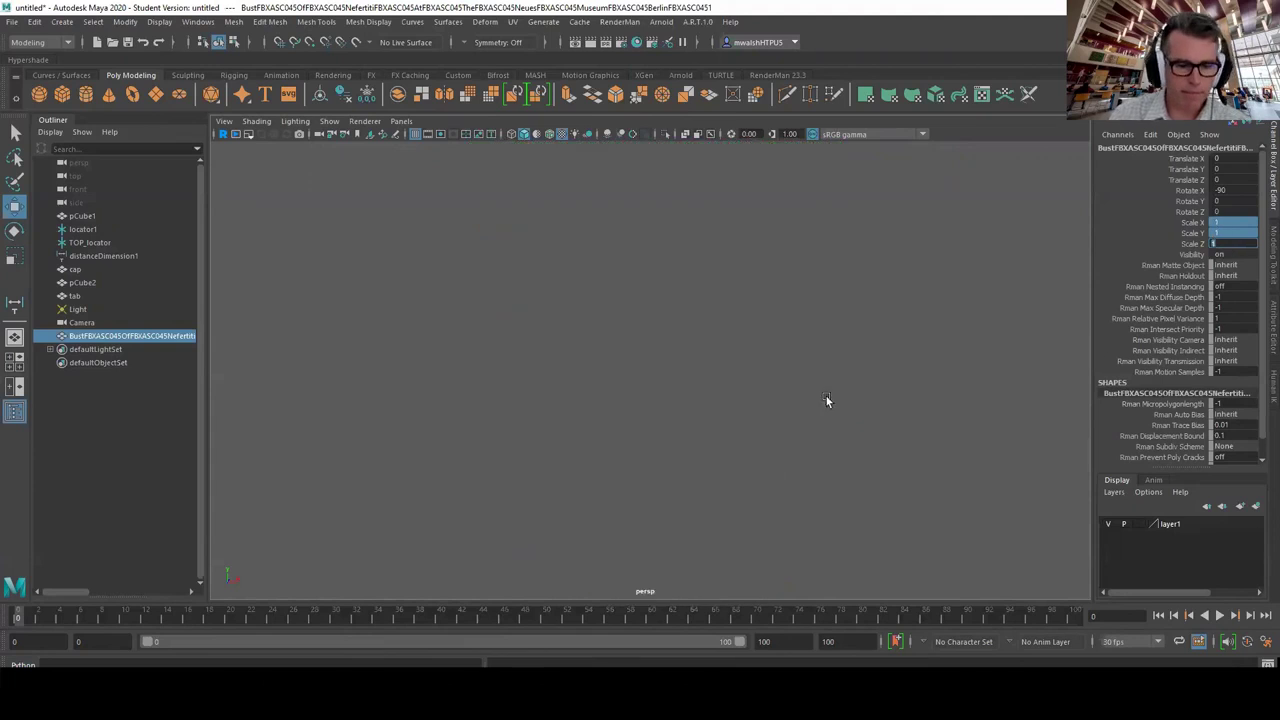
{"action": "left_click", "coordinate": [86, 282]}
{"action": "left_click", "coordinate": [76, 269]}
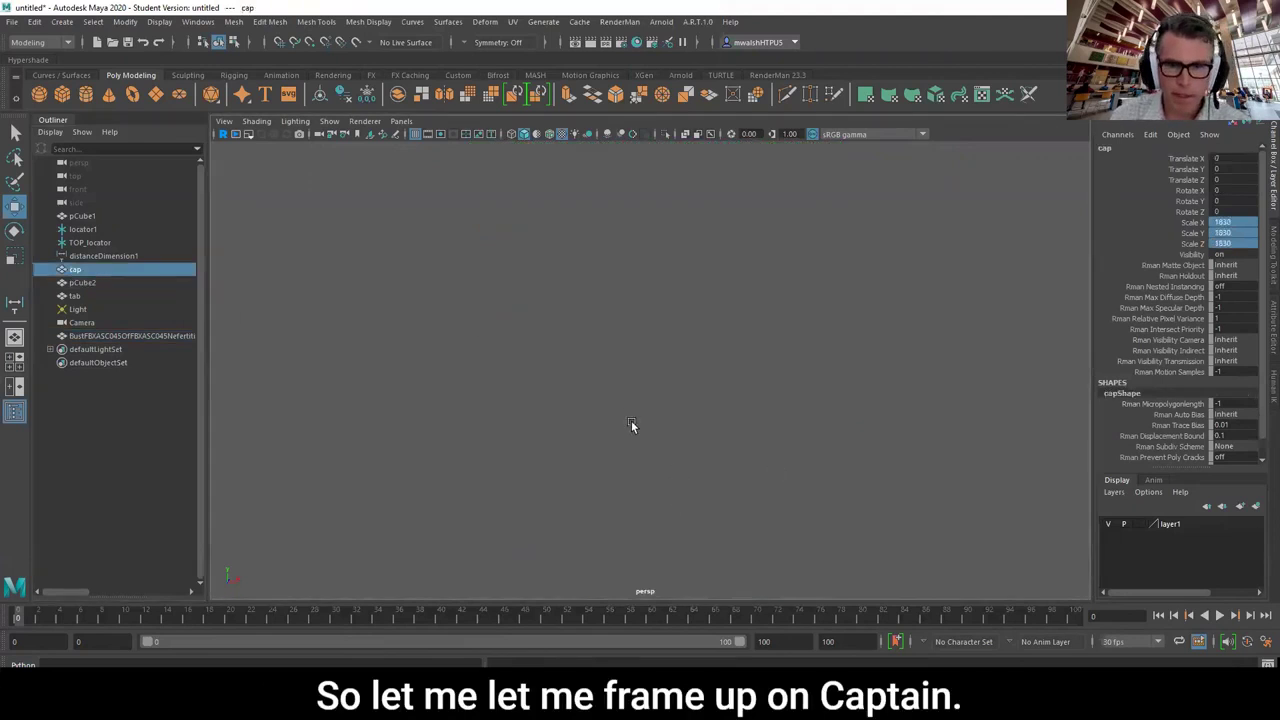
- Move the Nefertiti bust forward, up and right onto the table top
{"action": "key", "text": "f"}
{"action": "left_click", "coordinate": [733, 438]}
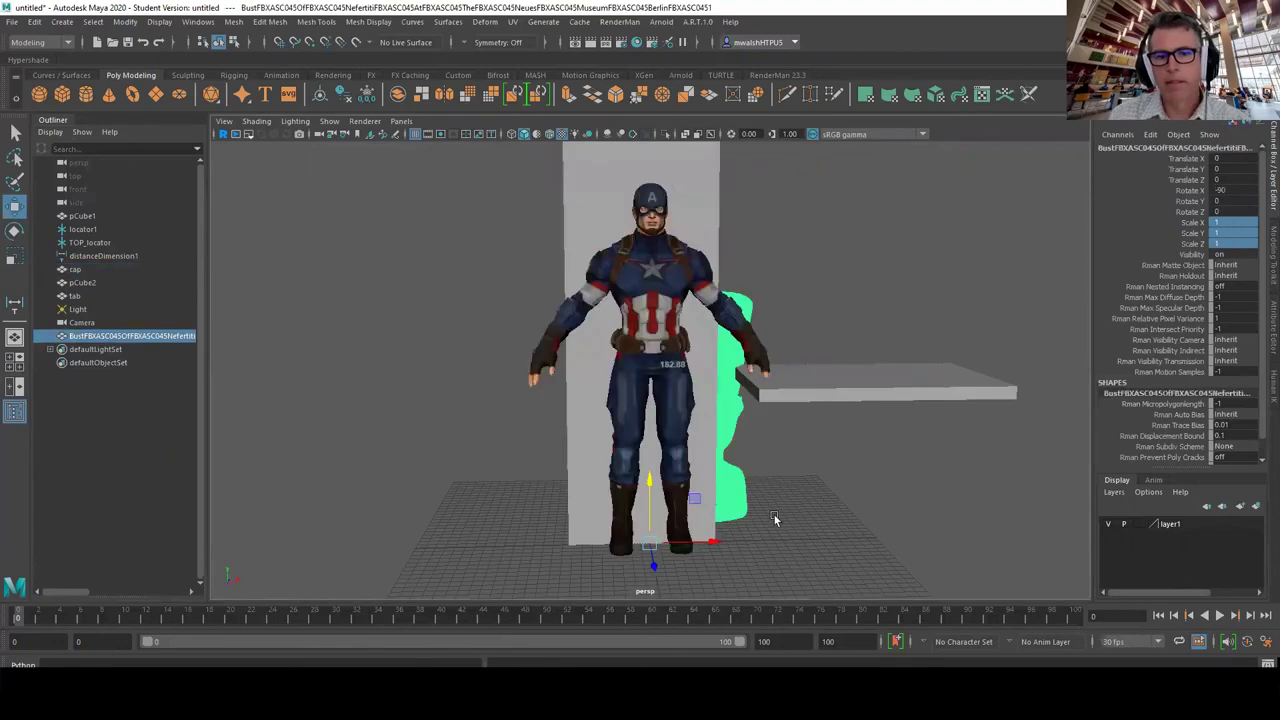
{"action": "left_click_drag", "start_coordinate": [653, 610], "coordinate": [660, 632]}
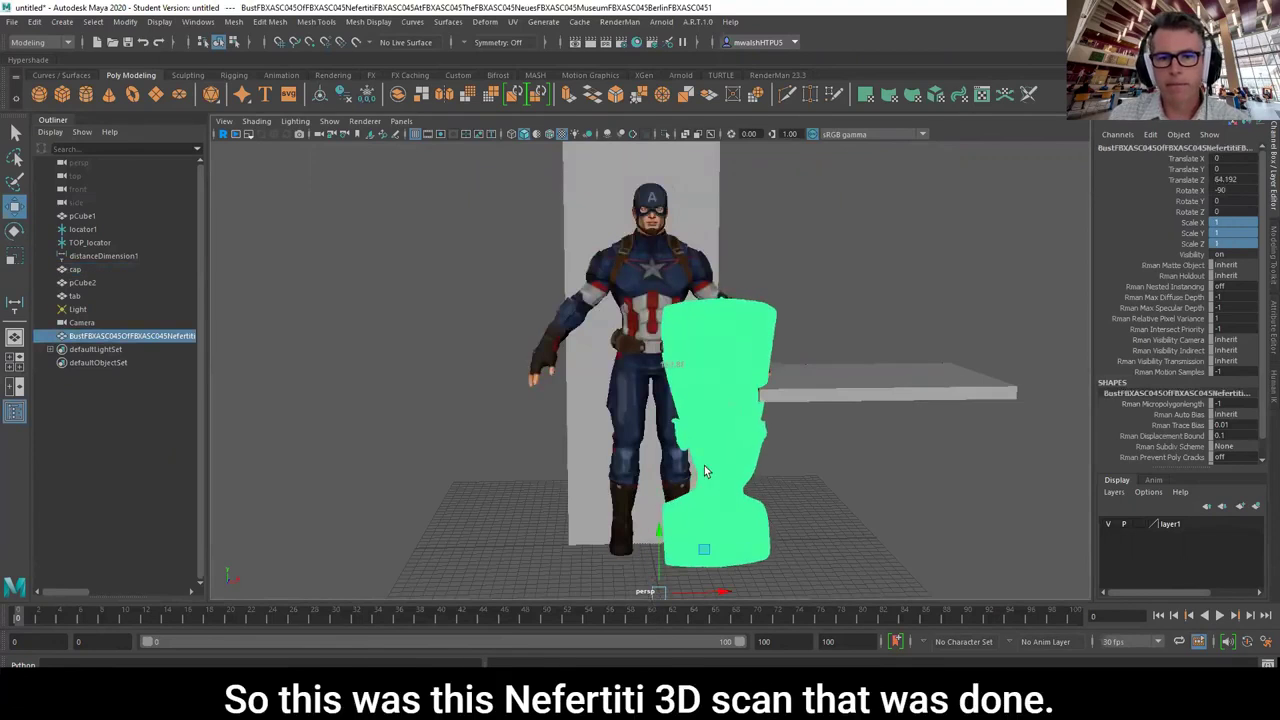
{"action": "left_click_drag", "start_coordinate": [660, 540], "coordinate": [684, 335]}
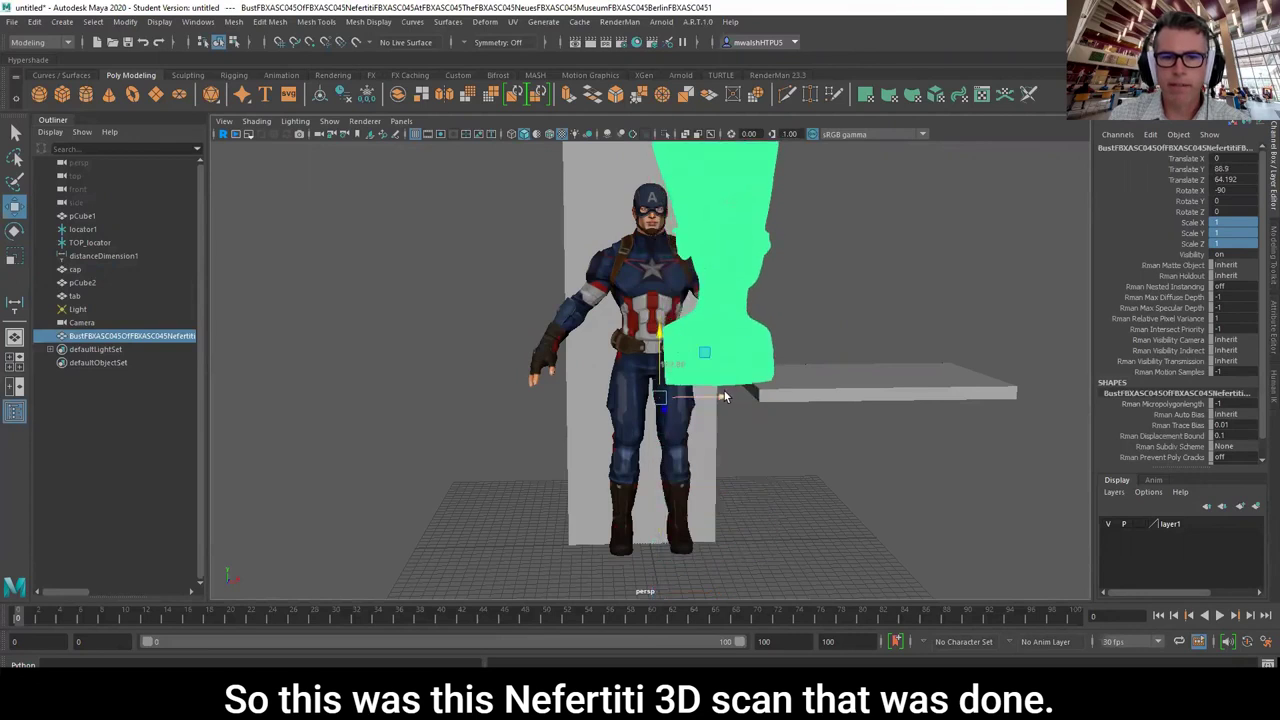
{"action": "left_click_drag", "start_coordinate": [724, 397], "coordinate": [889, 397]}
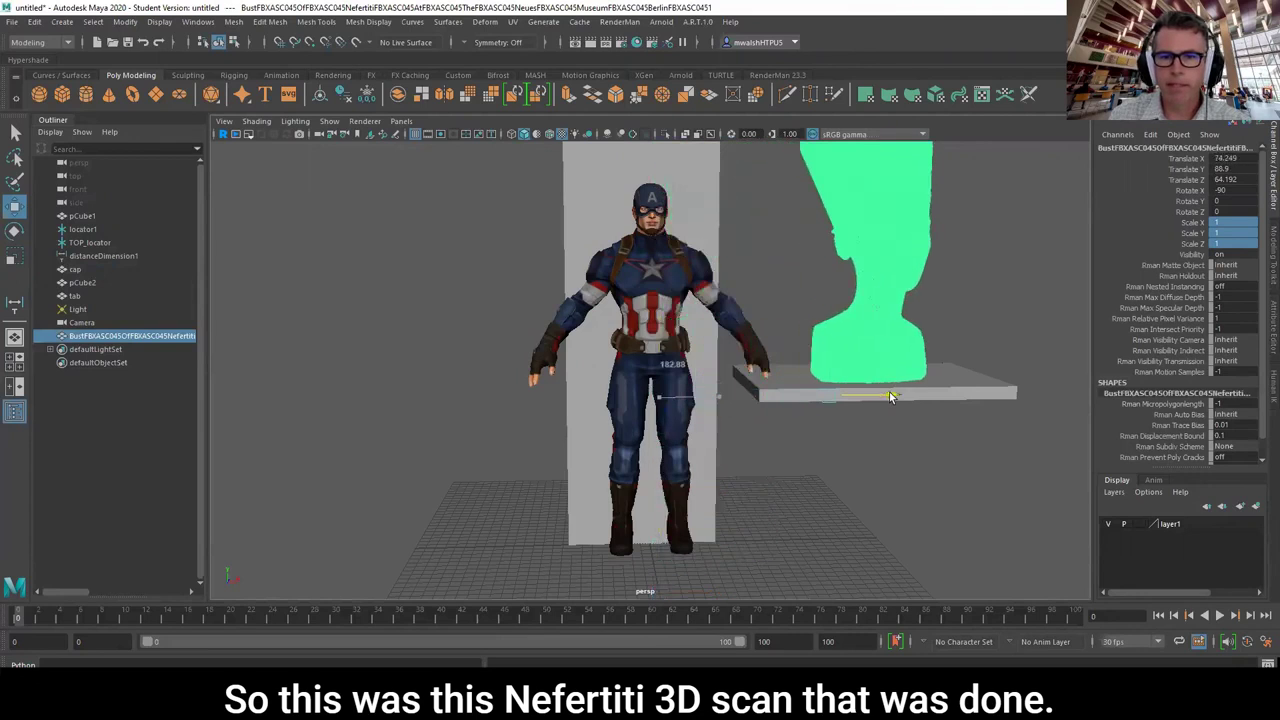
{"action": "left_click", "coordinate": [862, 448]}
- Scale the bust to 0.5, then 0.4, and restore textured shading
{"action": "scroll", "coordinate": [835, 469], "scroll_direction": "down", "scroll_amount": 3}
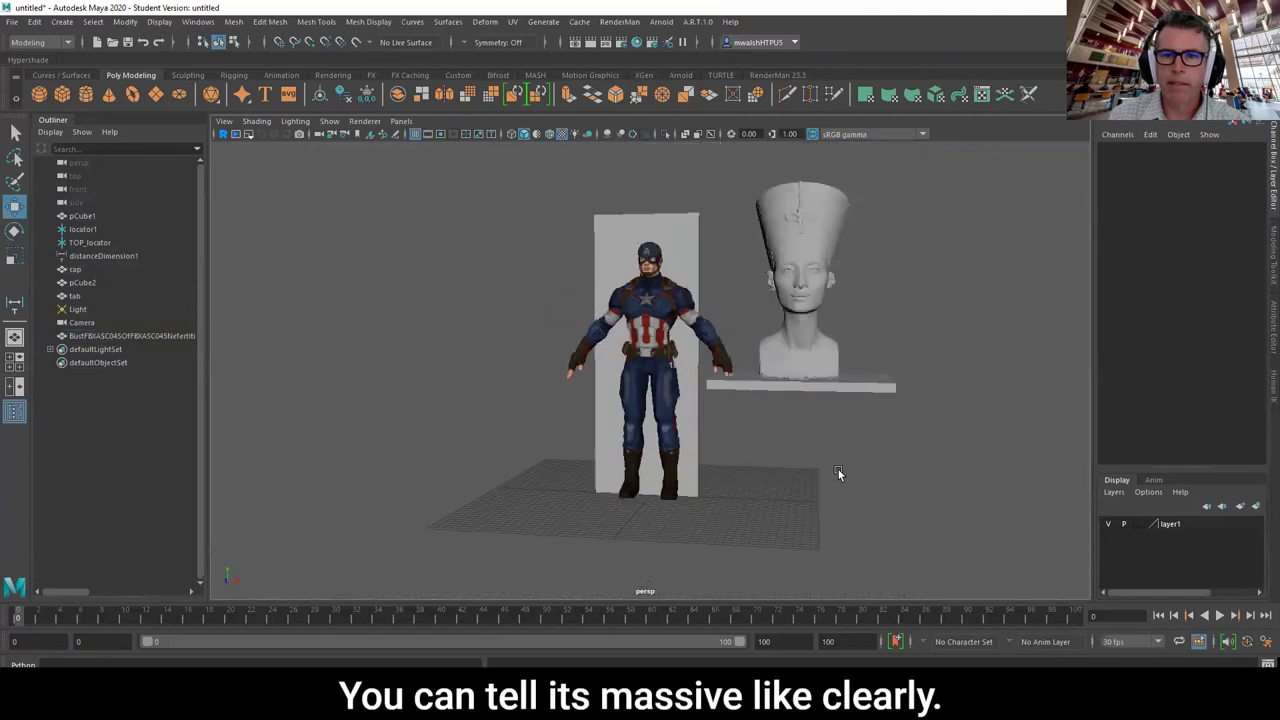
{"action": "left_click", "coordinate": [823, 372]}
{"action": "left_click_drag", "start_coordinate": [1230, 222], "coordinate": [1228, 243]}
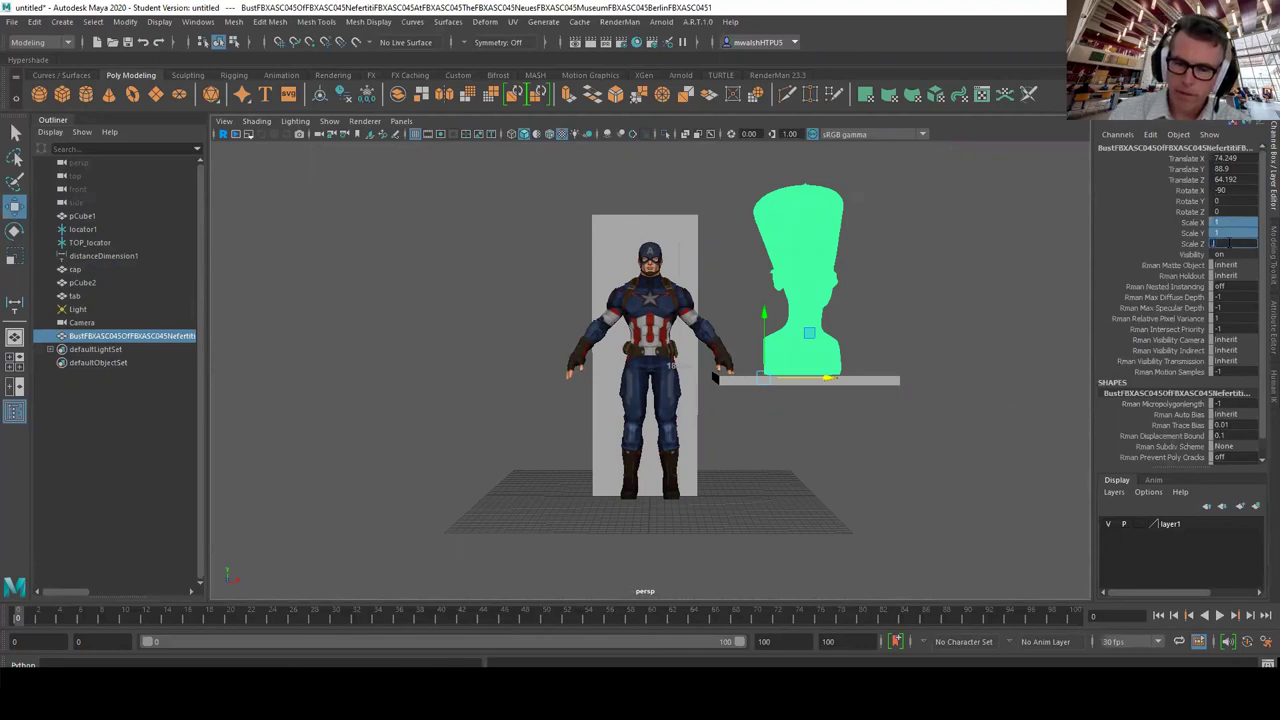
{"action": "type", "text": ".5"}
{"action": "key", "text": "Return"}
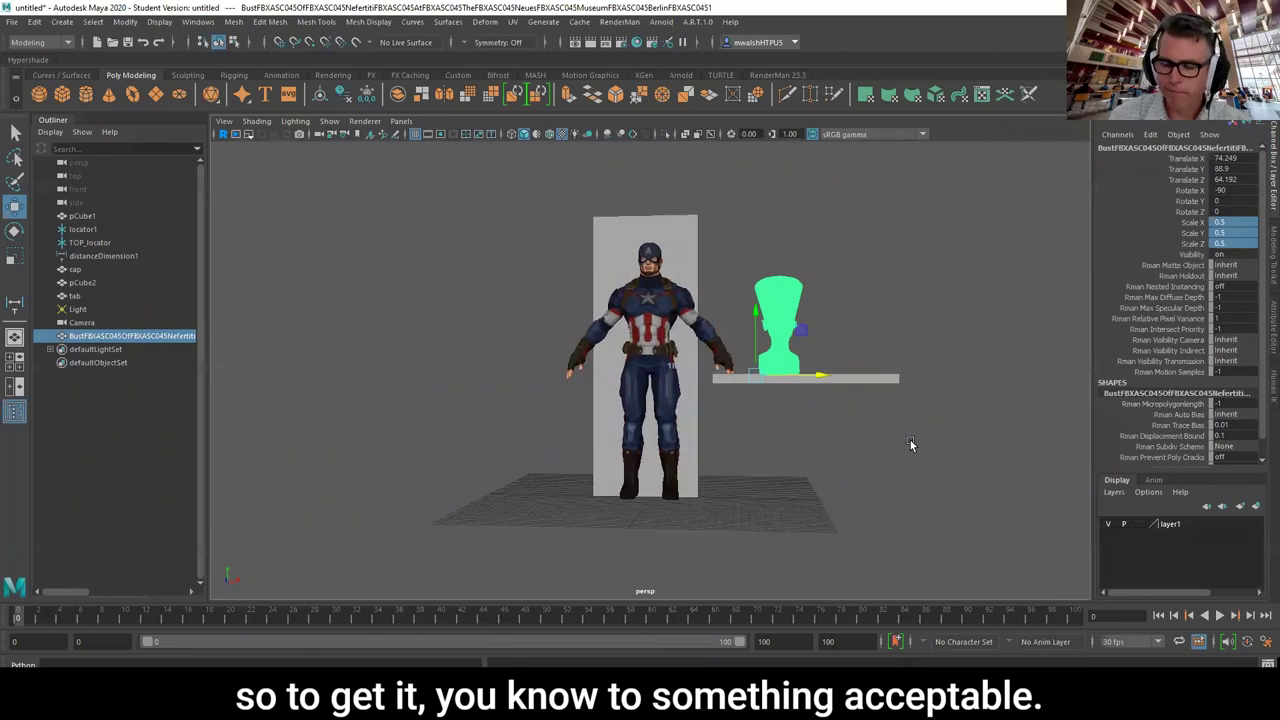
{"action": "key", "text": "4"}
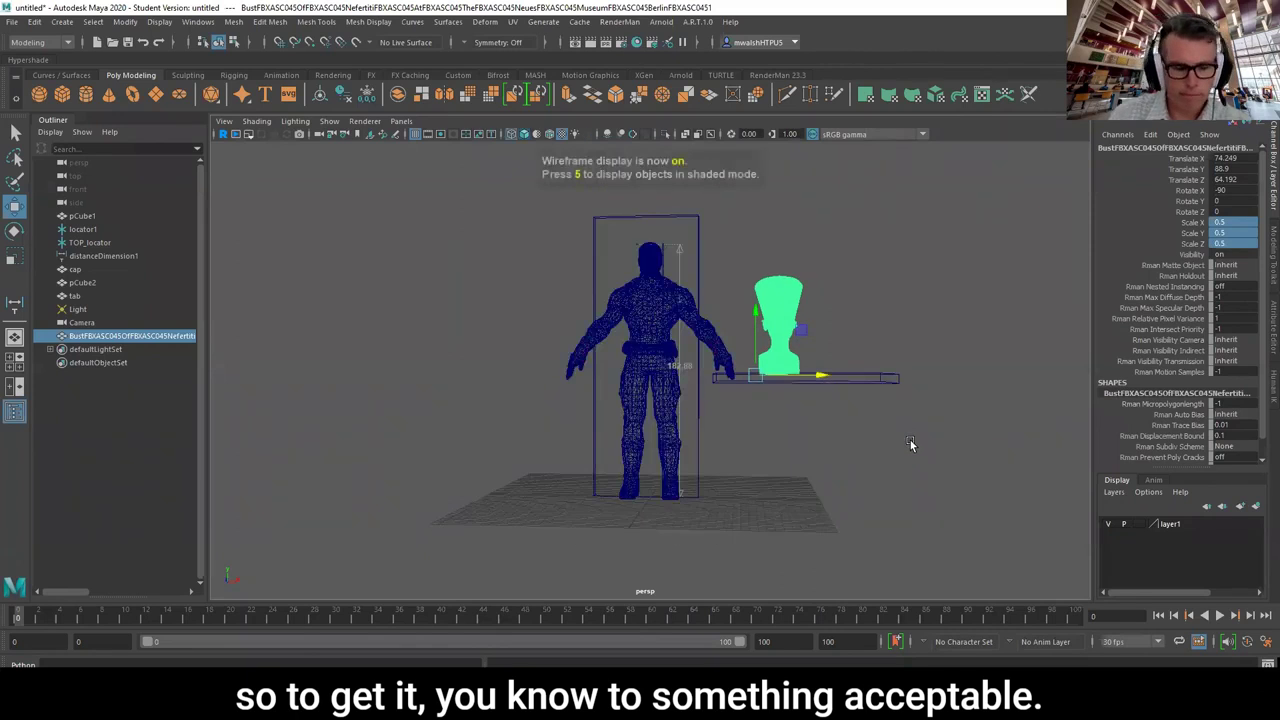
{"action": "double_click", "coordinate": [1235, 243]}
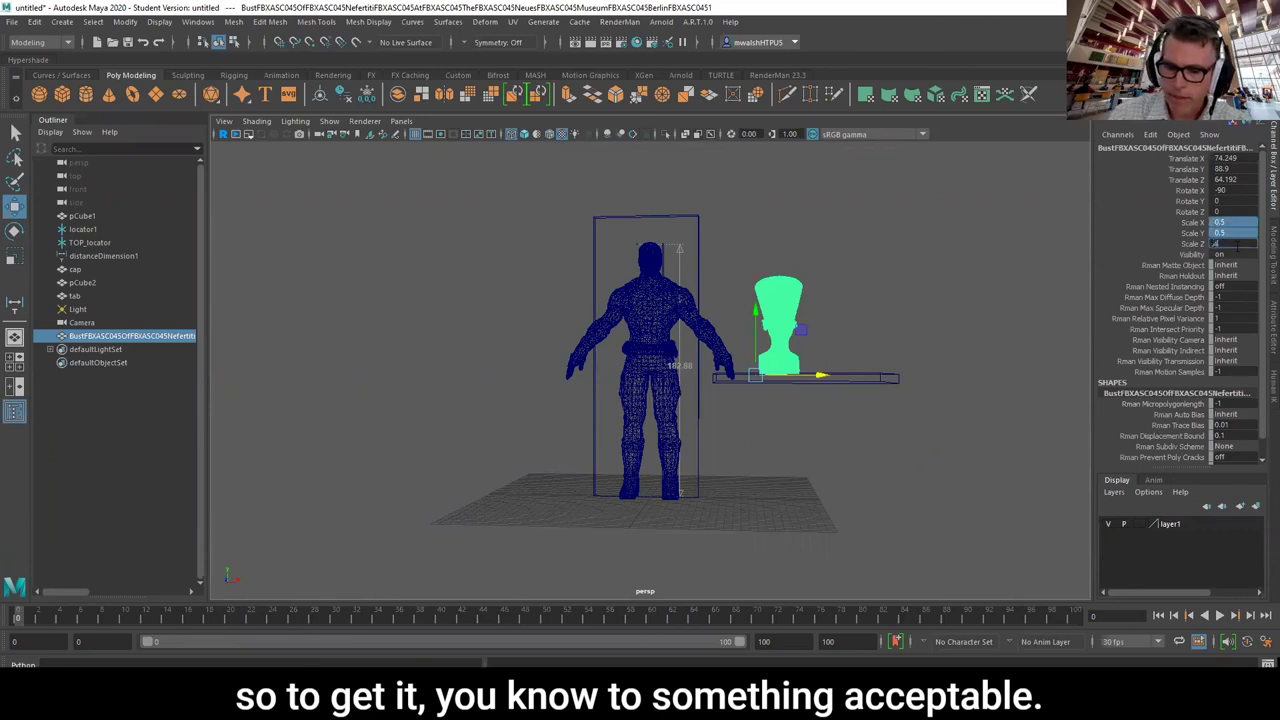
{"action": "key", "text": "Return"}
{"action": "left_click", "coordinate": [914, 297]}
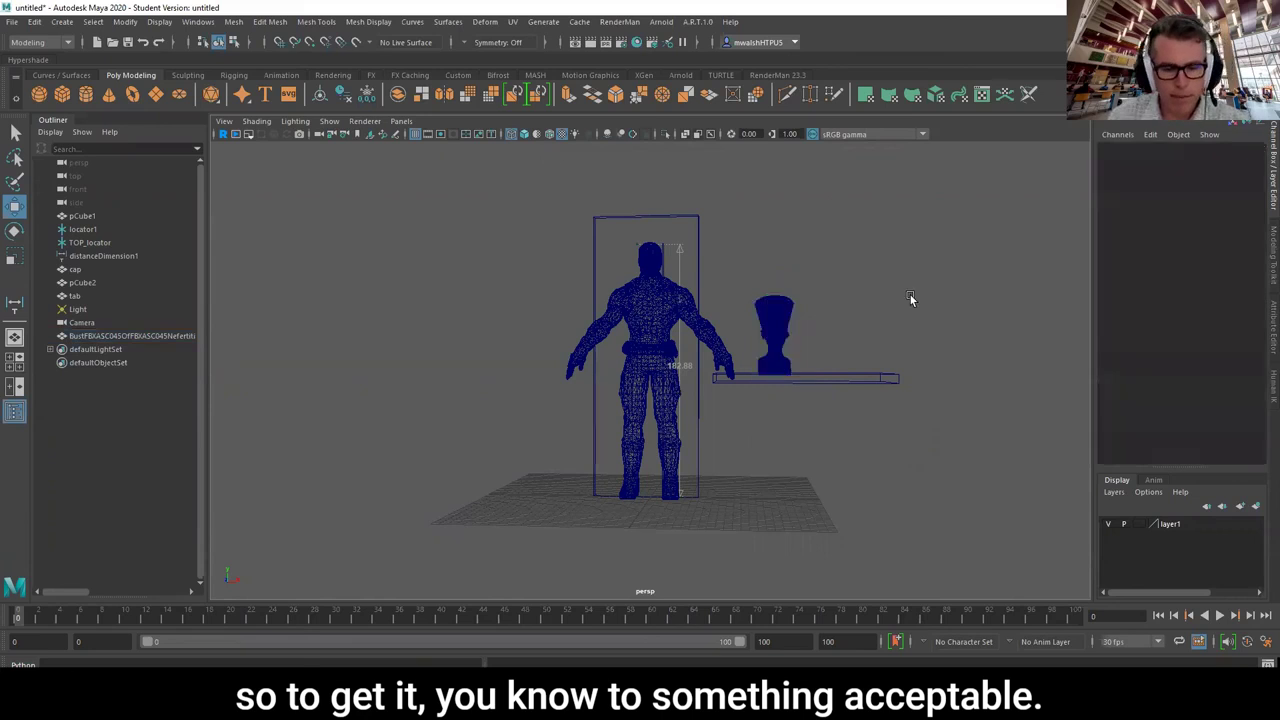
{"action": "key", "text": "6"}
{"action": "left_click_drag", "start_coordinate": [786, 425], "coordinate": [800, 363], "text": "alt"}
- Deselect the bust and tumble, dolly and pan to a frontal shot of Captain, door and bust
{"action": "left_click", "coordinate": [800, 363]}
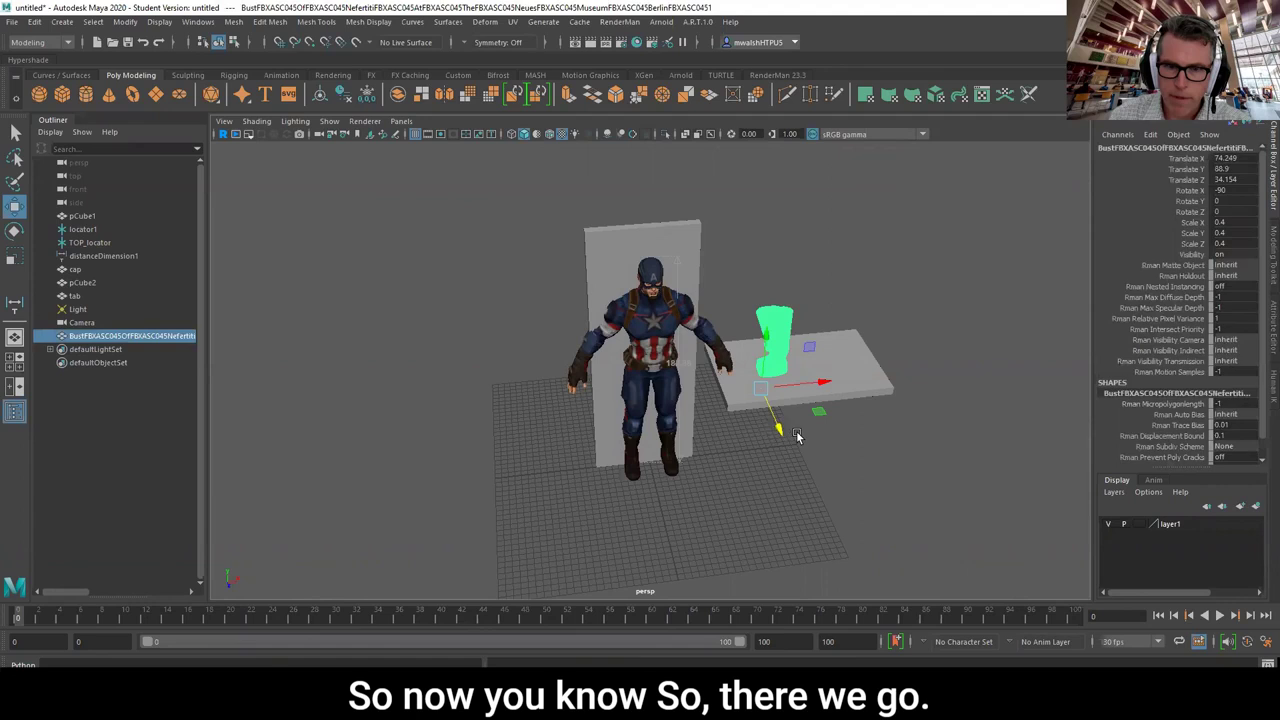
{"action": "left_click", "coordinate": [831, 492]}
{"action": "left_click_drag", "start_coordinate": [831, 492], "coordinate": [814, 457], "text": "alt"}
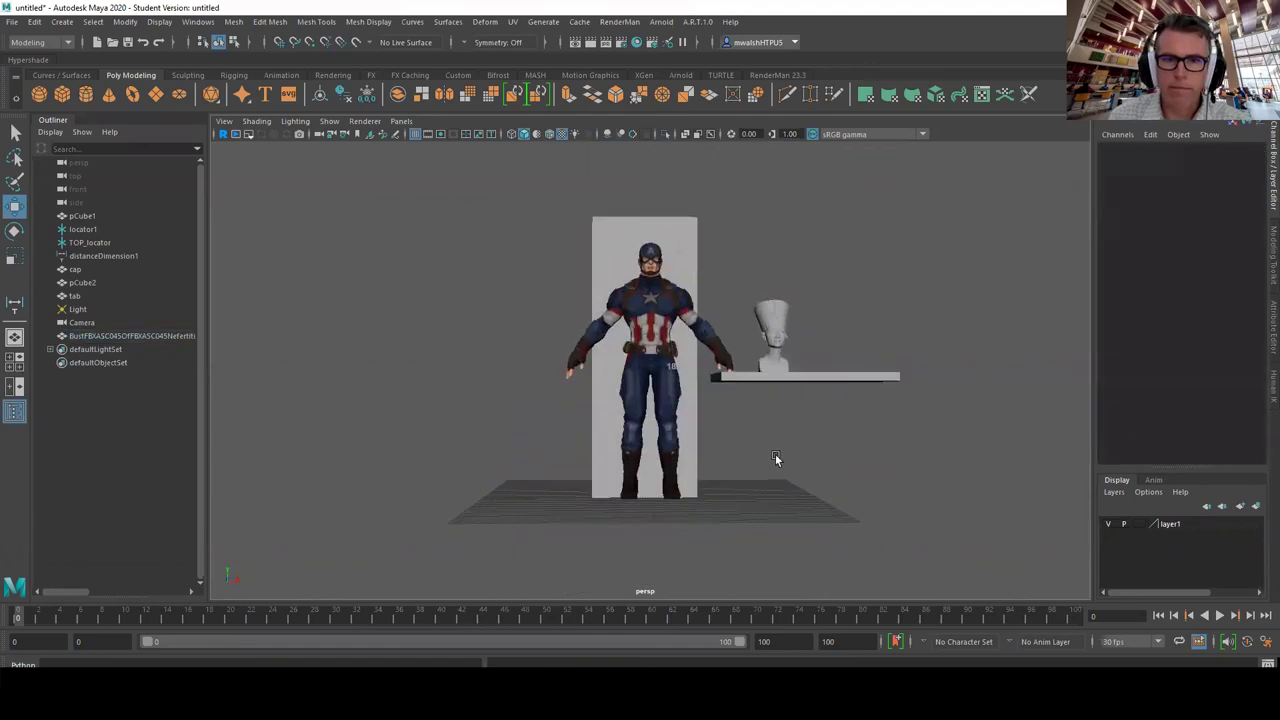
{"action": "right_click_drag", "start_coordinate": [775, 457], "coordinate": [786, 453], "text": "alt"}
{"action": "middle_click_drag", "start_coordinate": [786, 455], "coordinate": [703, 467], "text": "alt"}
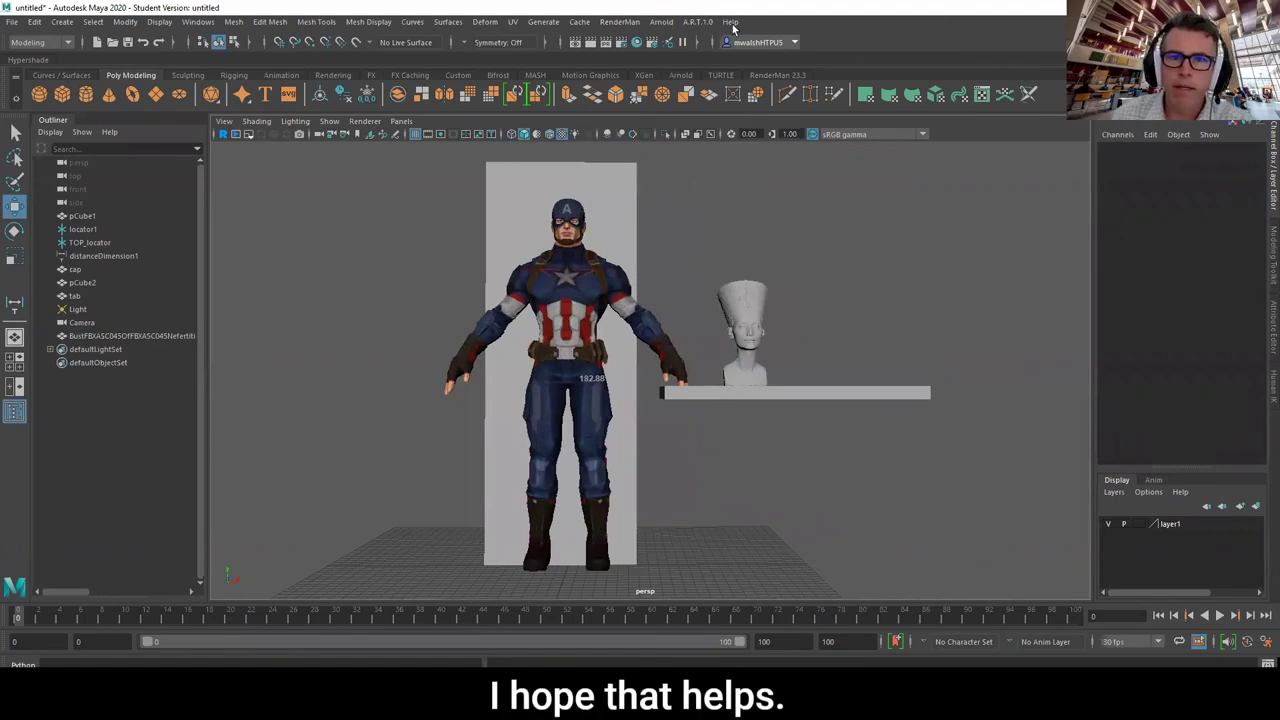